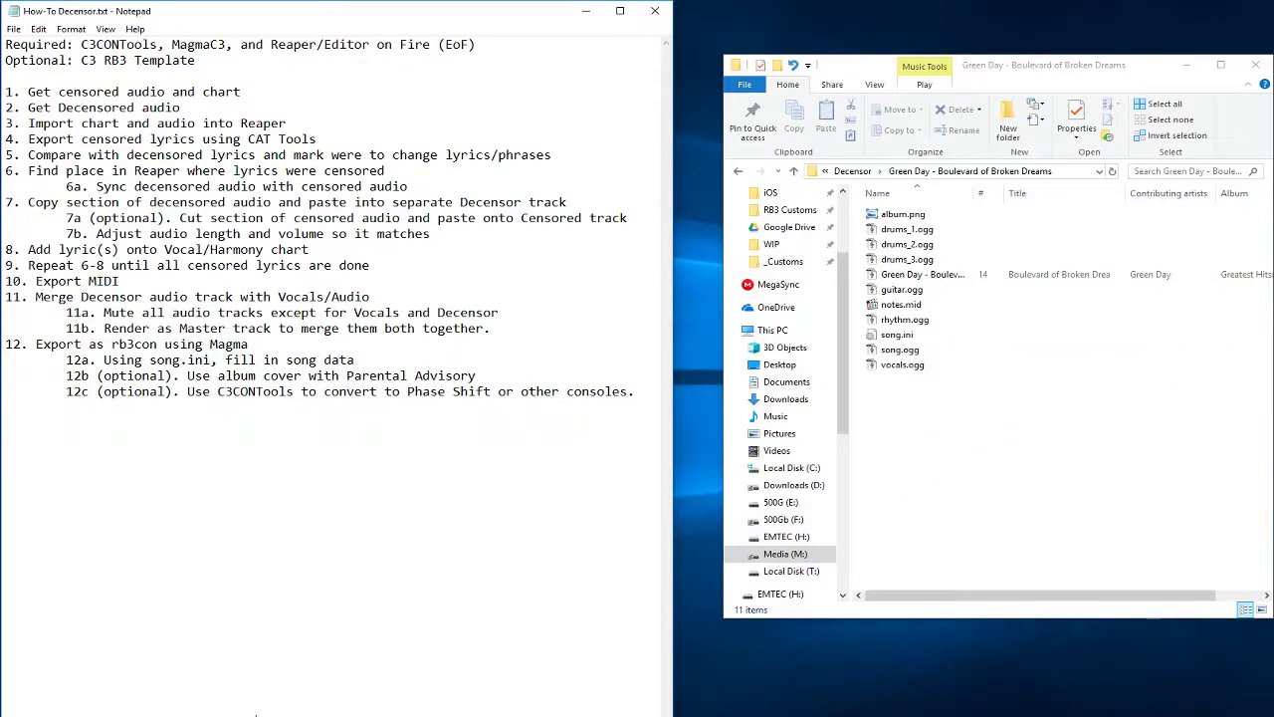
Run notes.mid through the C3 CON Tools MIDI Cleaner to produce notes_clean.mid, then close the cleaner.
{"action": "left_click", "coordinate": [256, 714]}
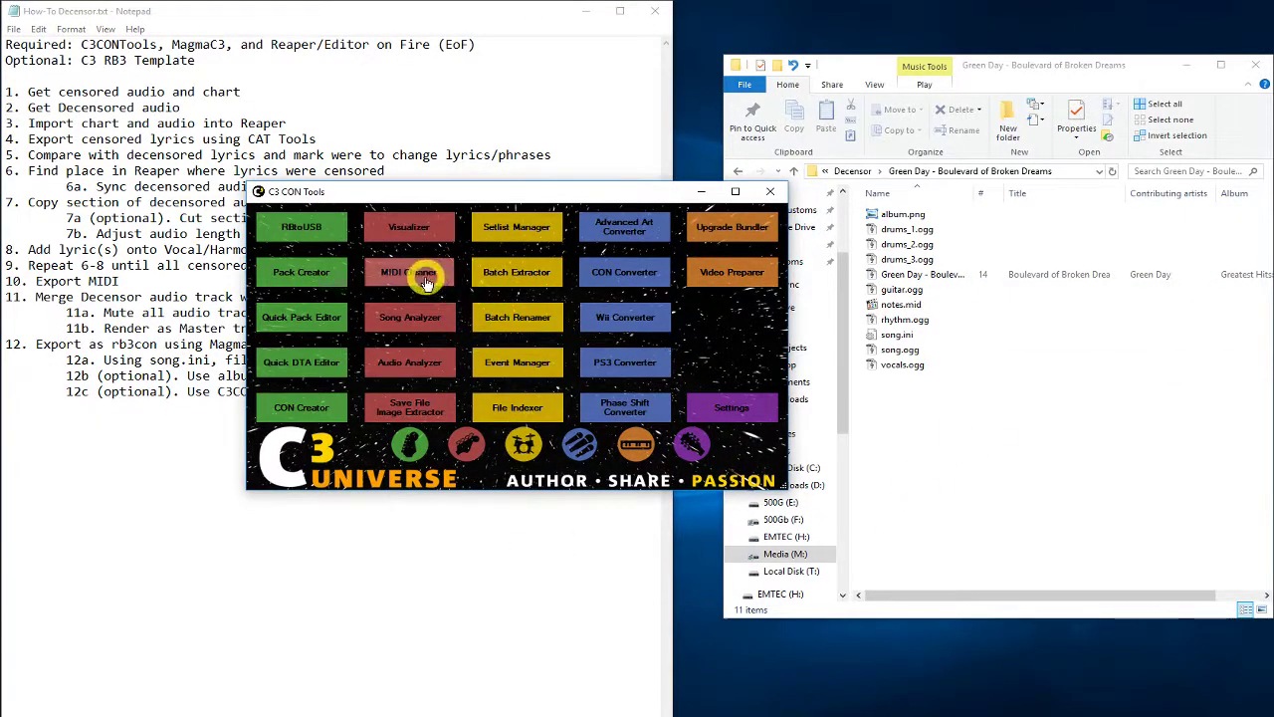
{"action": "left_click", "coordinate": [389, 278]}
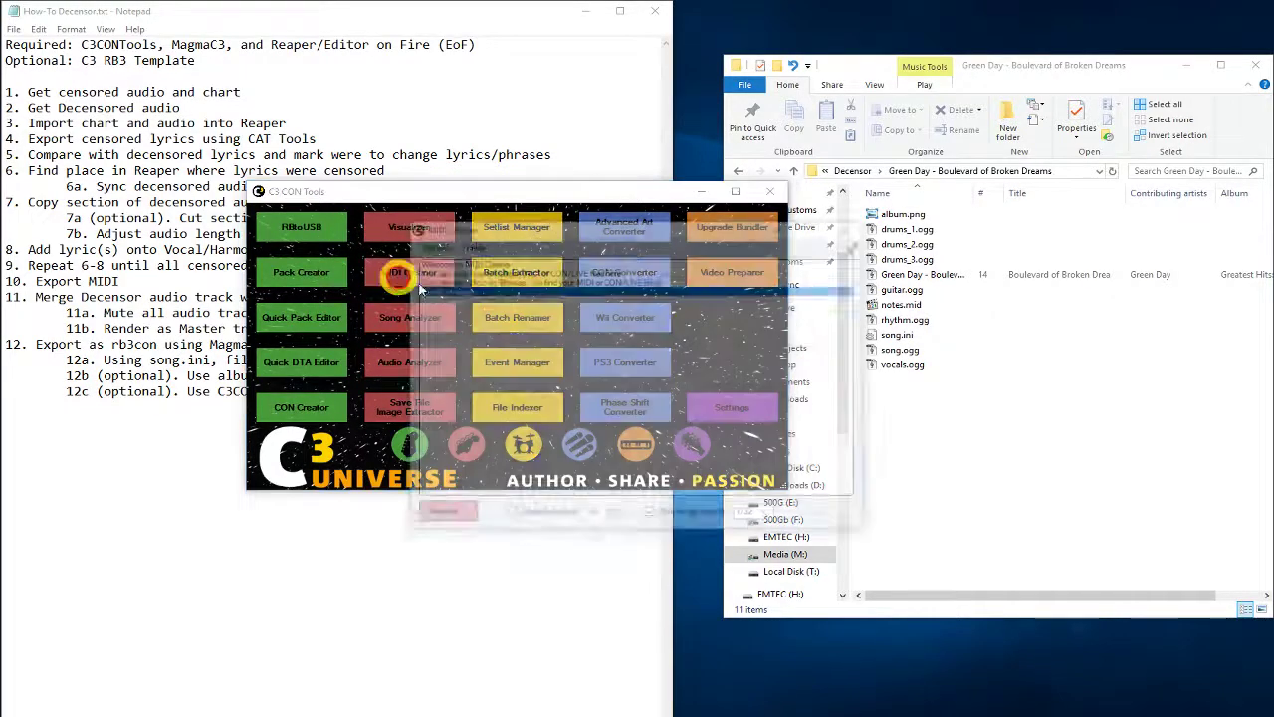
{"action": "left_click_drag", "start_coordinate": [918, 312], "coordinate": [761, 418]}
{"action": "left_click", "coordinate": [829, 516]}
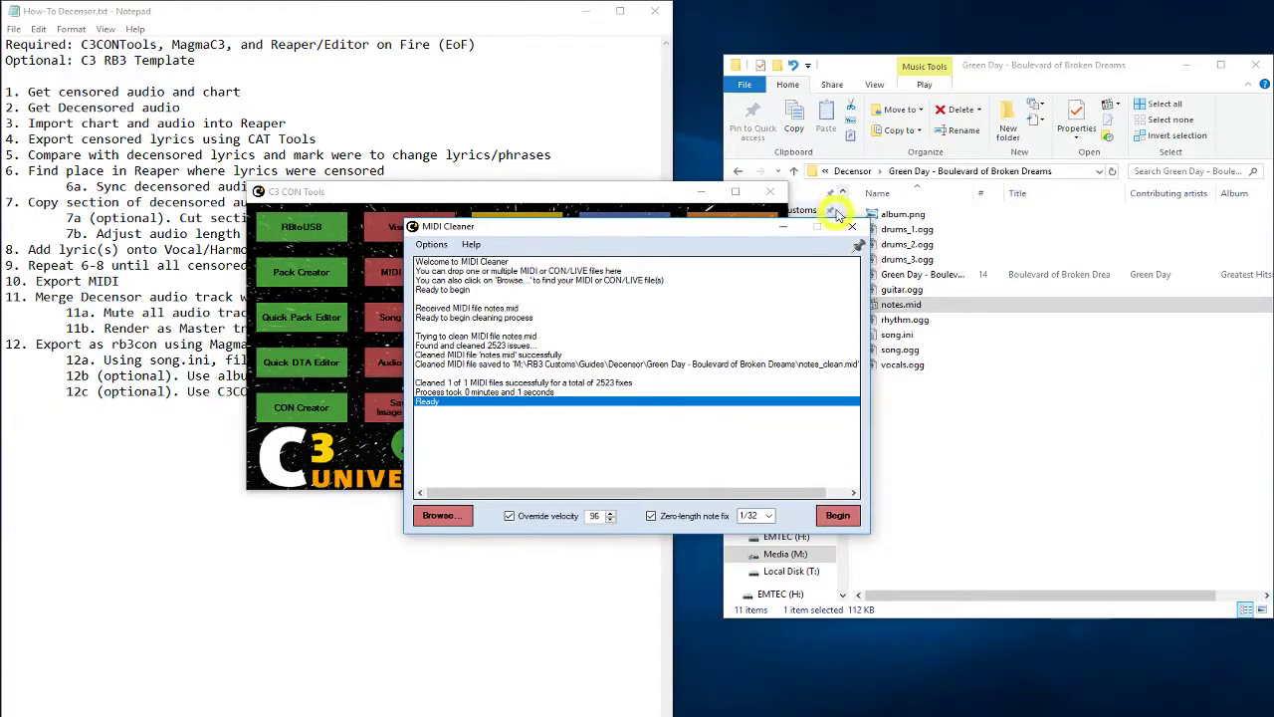
{"action": "left_click", "coordinate": [858, 229]}
Close C3 CON Tools and start a REAPER project from the C3 Custom RB3 Template.
{"action": "left_click", "coordinate": [770, 191]}
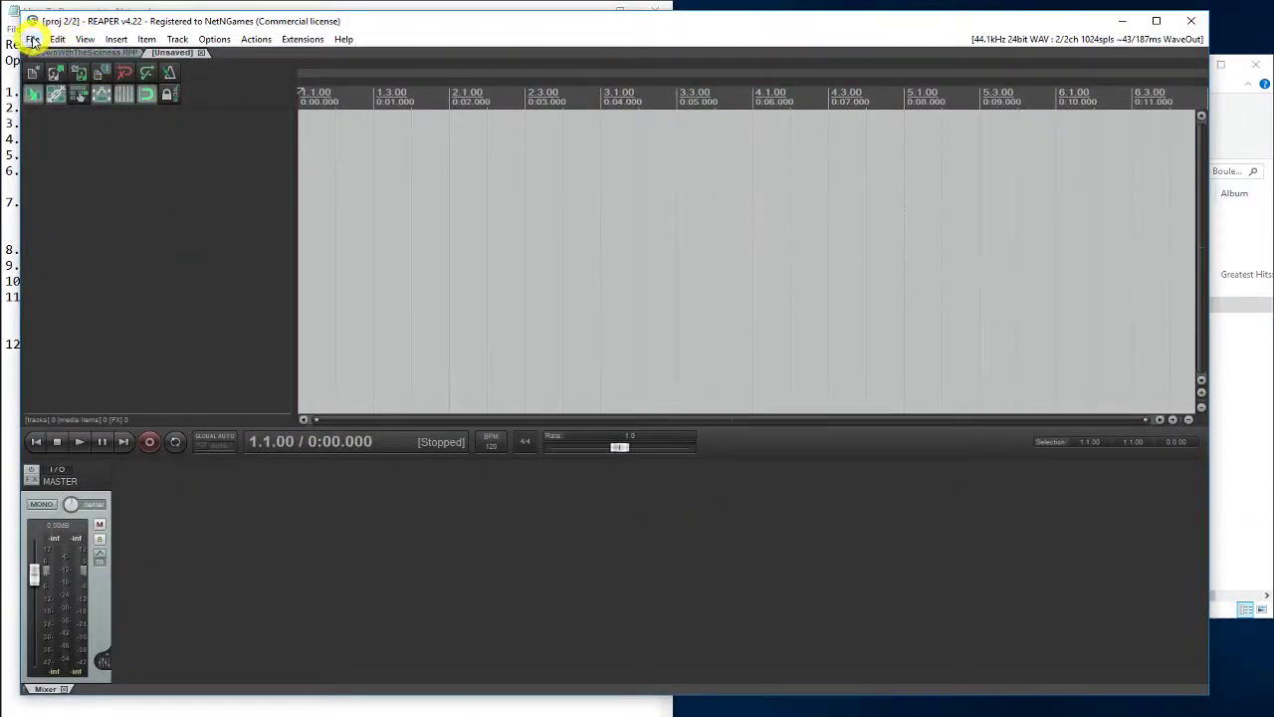
{"action": "left_click", "coordinate": [33, 40]}
{"action": "mouse_move", "coordinate": [165, 118]}
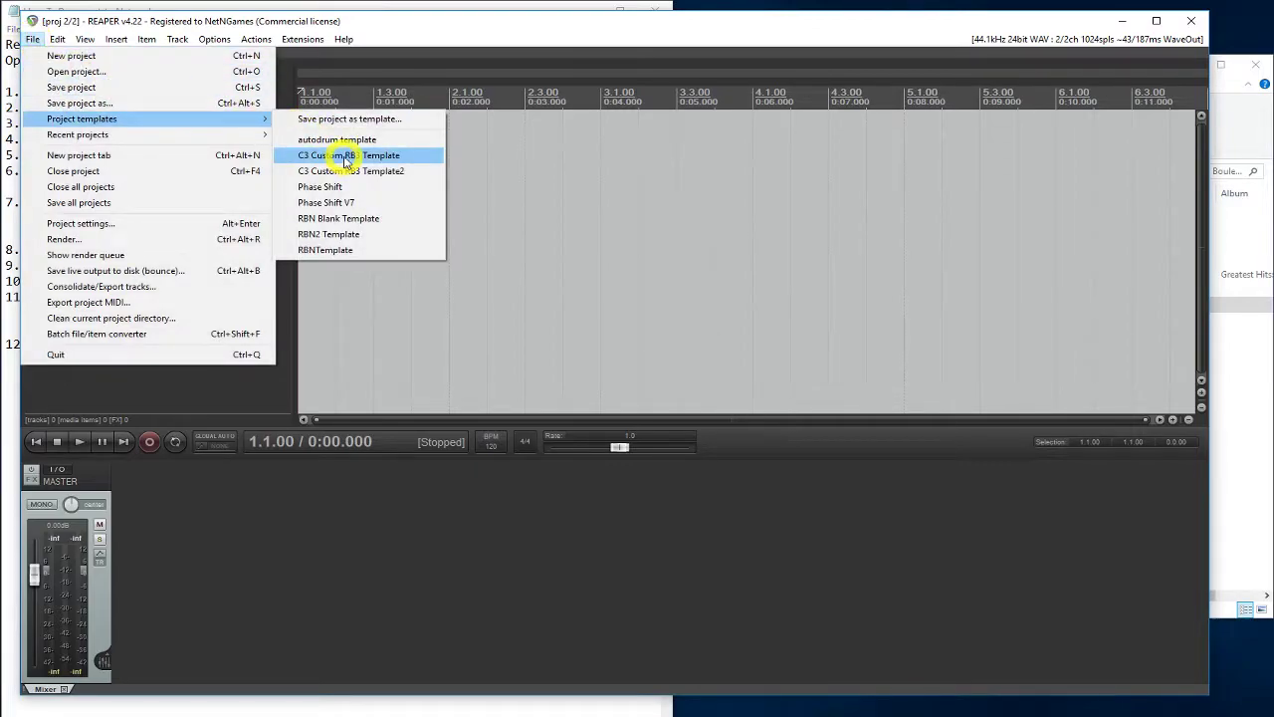
{"action": "left_click", "coordinate": [346, 158]}
{"action": "left_click", "coordinate": [768, 472]}
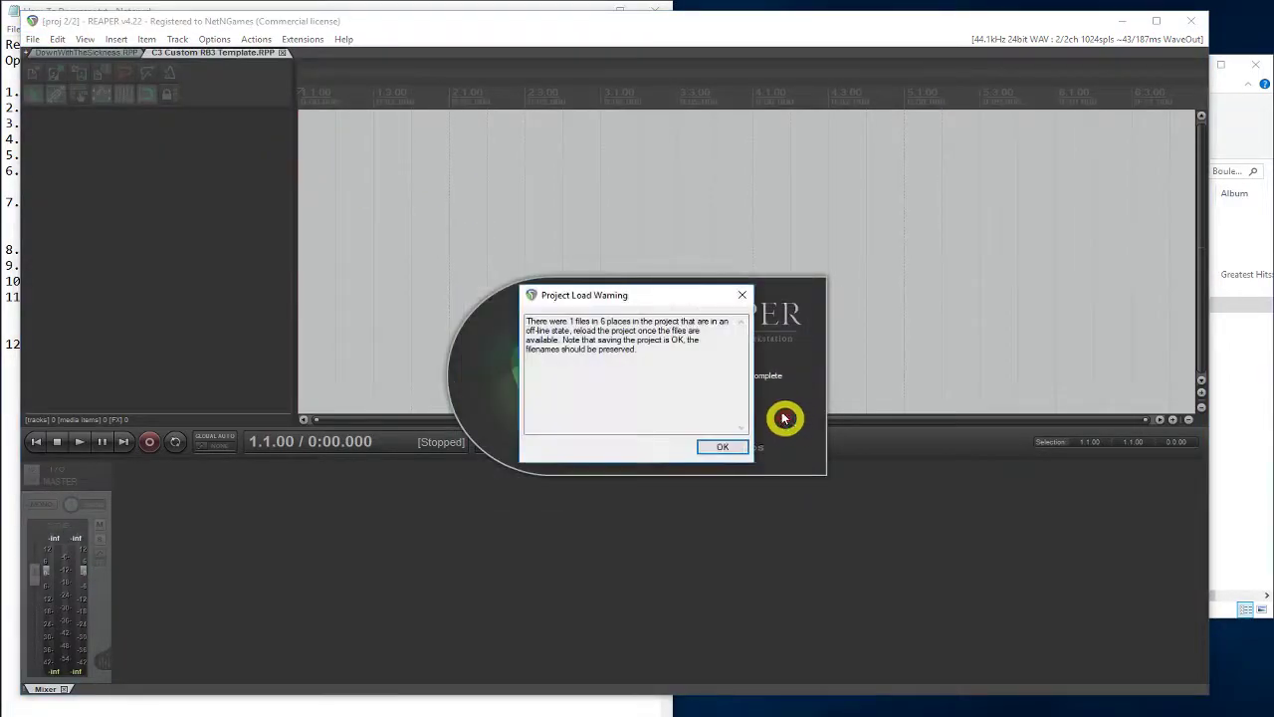
{"action": "left_click", "coordinate": [733, 447]}
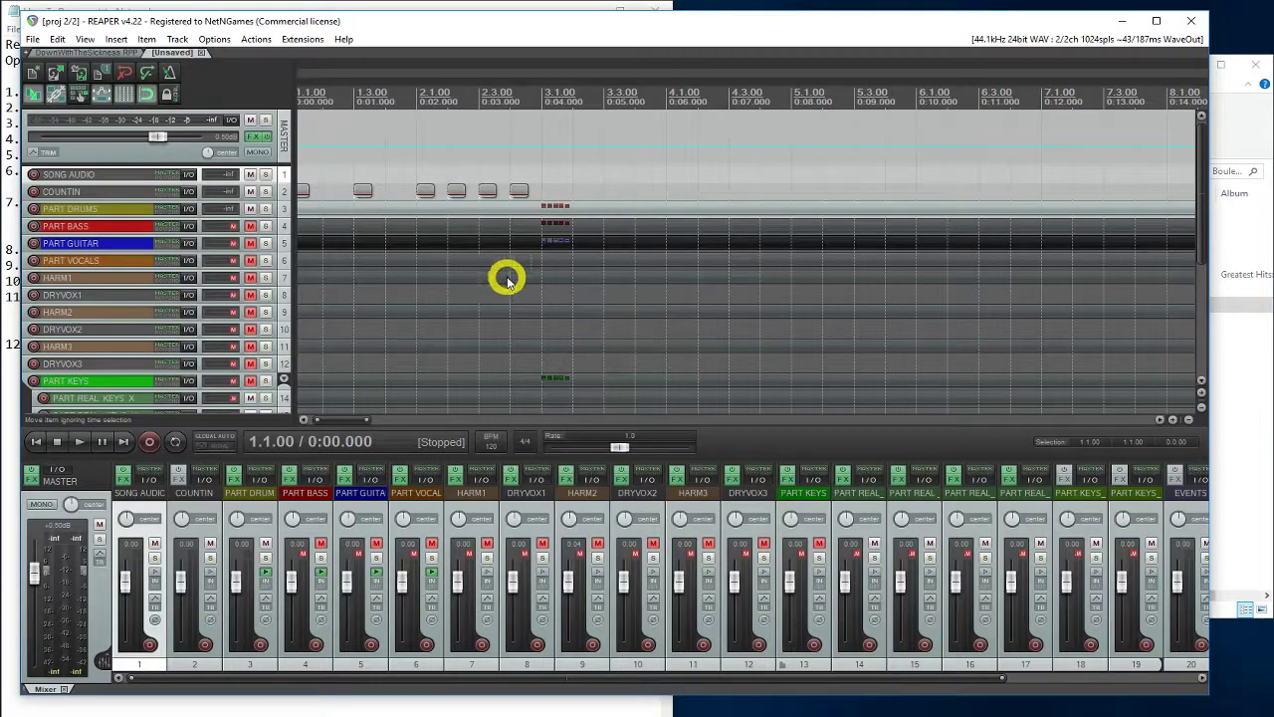
Import notes_clean.mid from the song folder as new tracks and select the PART DRUMS - notes clean item.
{"action": "scroll", "coordinate": [398, 349], "scroll_direction": "down", "scroll_amount": 5}
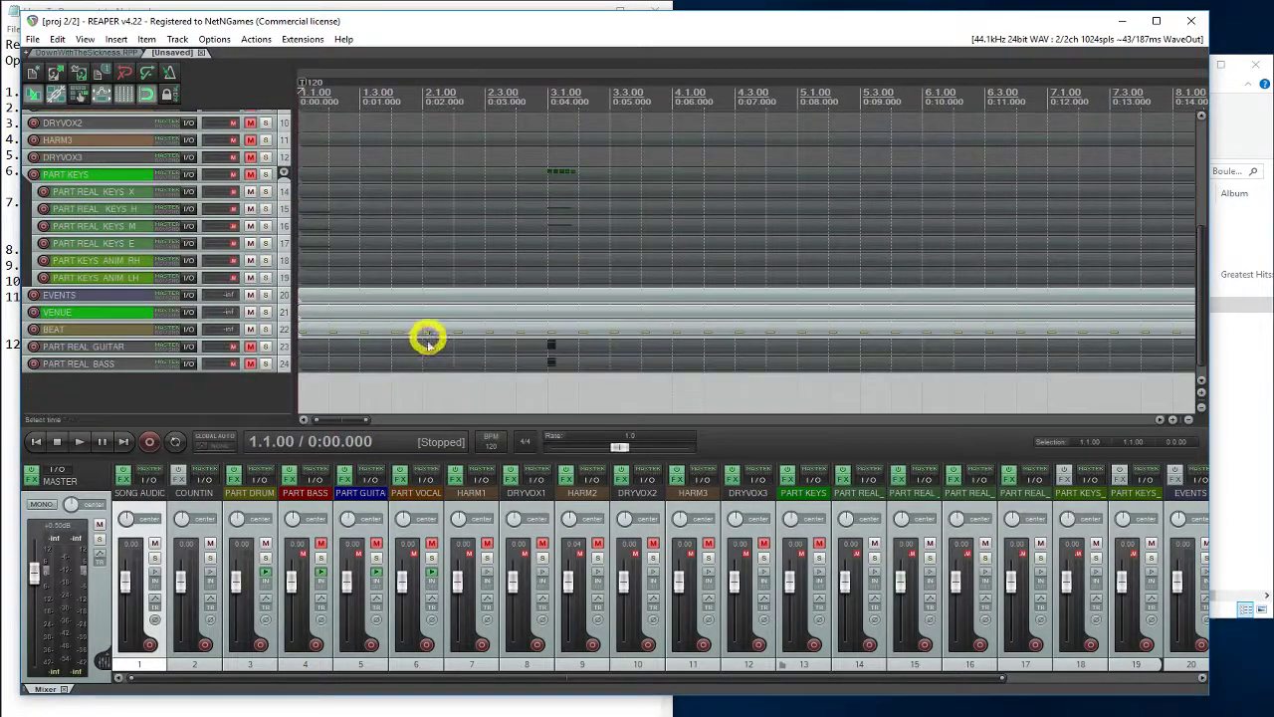
{"action": "left_click", "coordinate": [395, 406]}
{"action": "left_click", "coordinate": [1253, 503]}
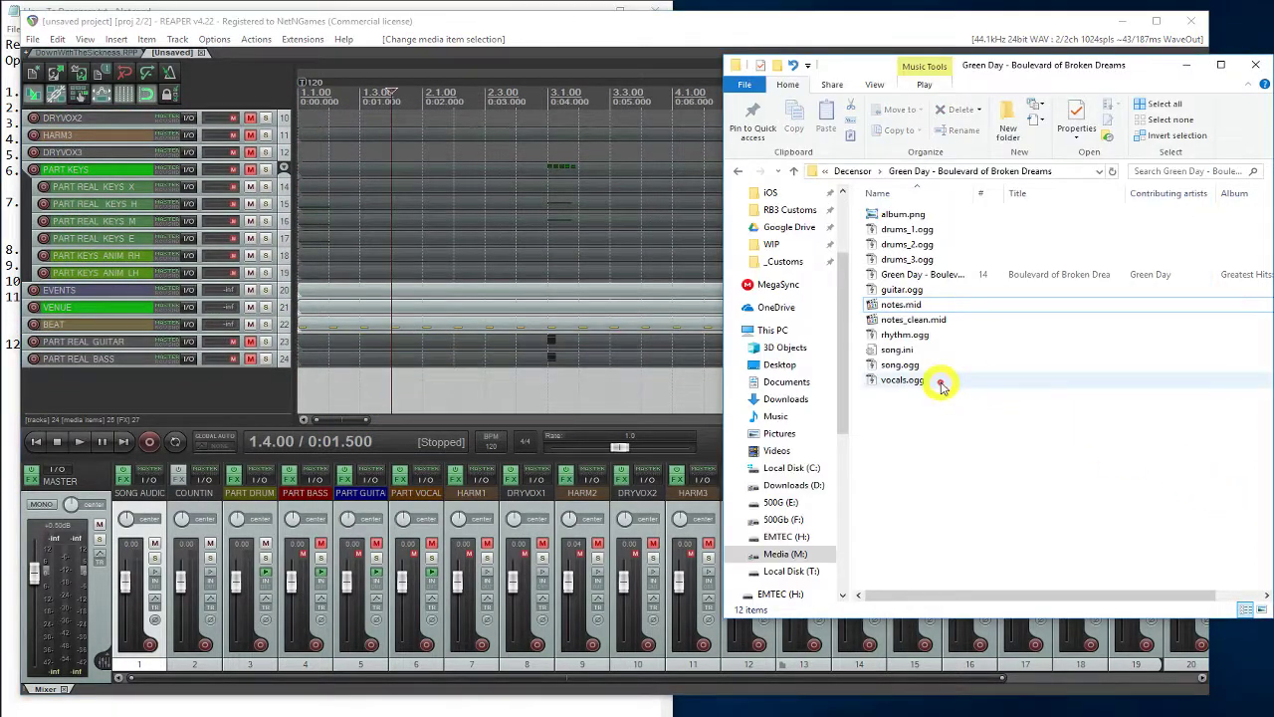
{"action": "left_click_drag", "start_coordinate": [918, 327], "coordinate": [301, 396]}
{"action": "left_click", "coordinate": [687, 400]}
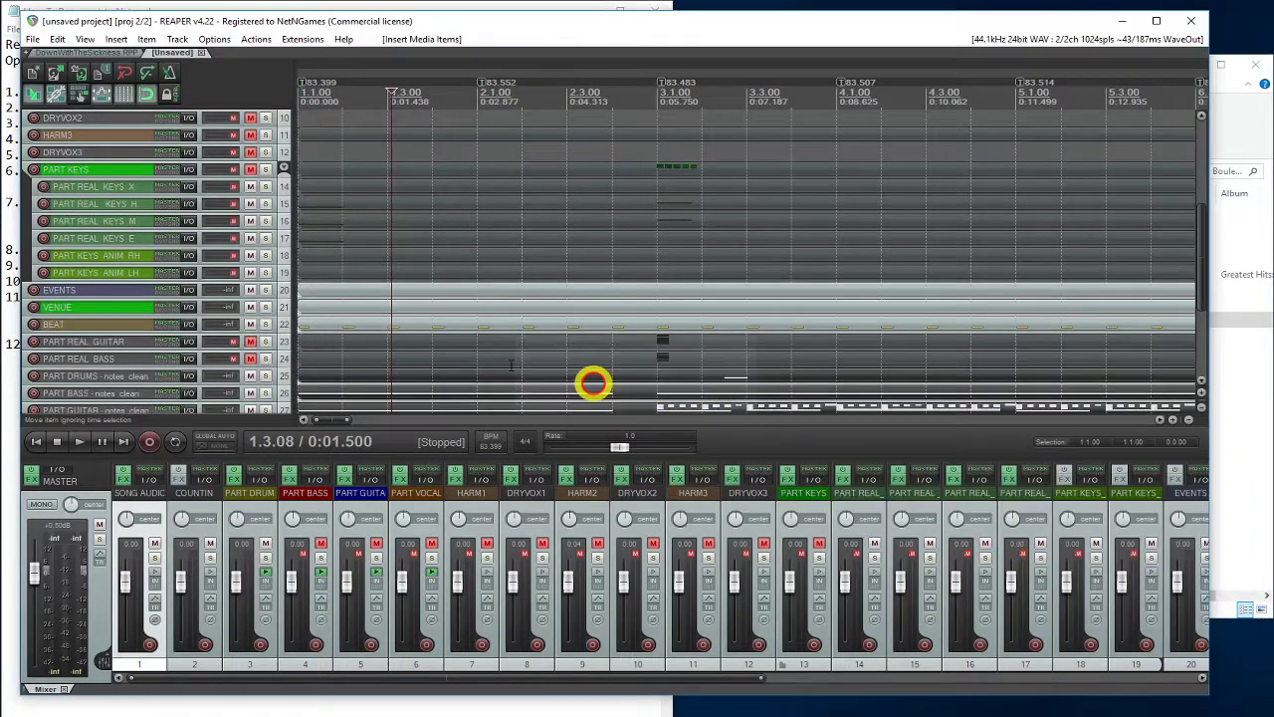
{"action": "scroll", "coordinate": [367, 358], "scroll_direction": "down", "scroll_amount": 1}
{"action": "left_click", "coordinate": [382, 330]}
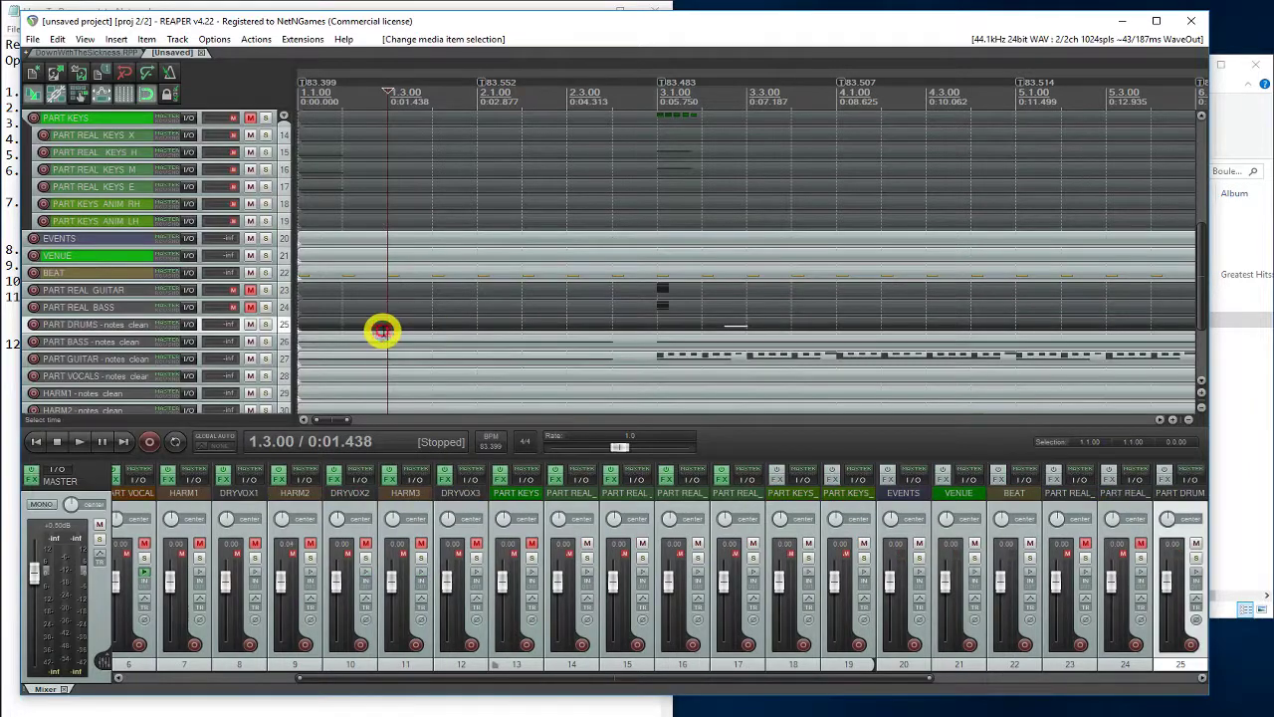
Replace the template PART DRUMS events with those cut from PART DRUMS - notes clean.
{"action": "double_click", "coordinate": [374, 327]}
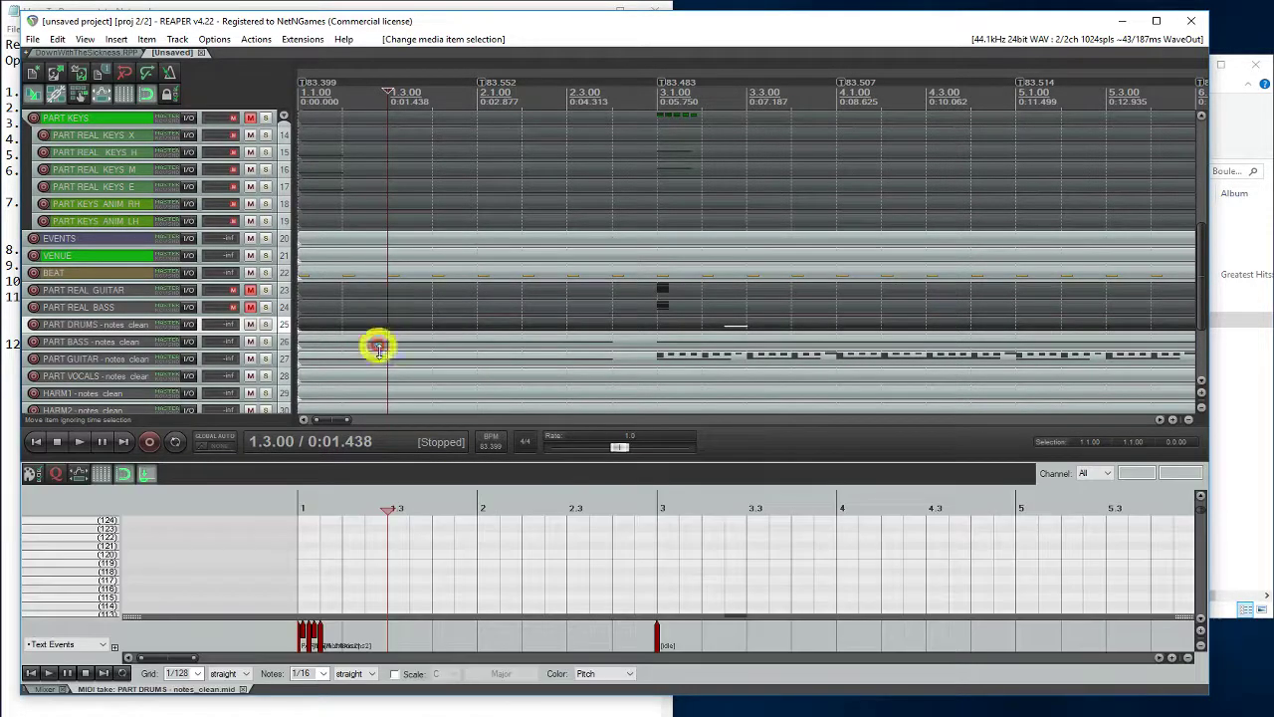
{"action": "key", "text": "ctrl+a"}
{"action": "key", "text": "ctrl+x"}
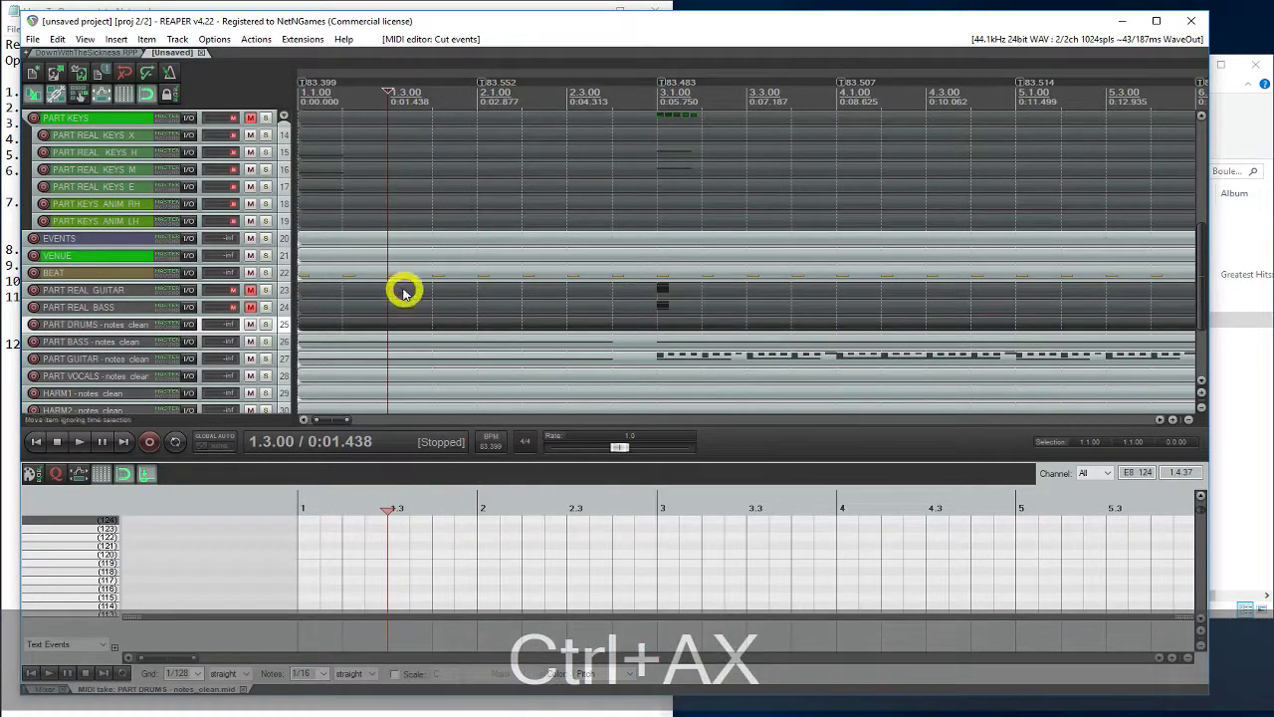
{"action": "scroll", "coordinate": [384, 299], "scroll_direction": "up", "scroll_amount": 5}
{"action": "left_click", "coordinate": [369, 175]}
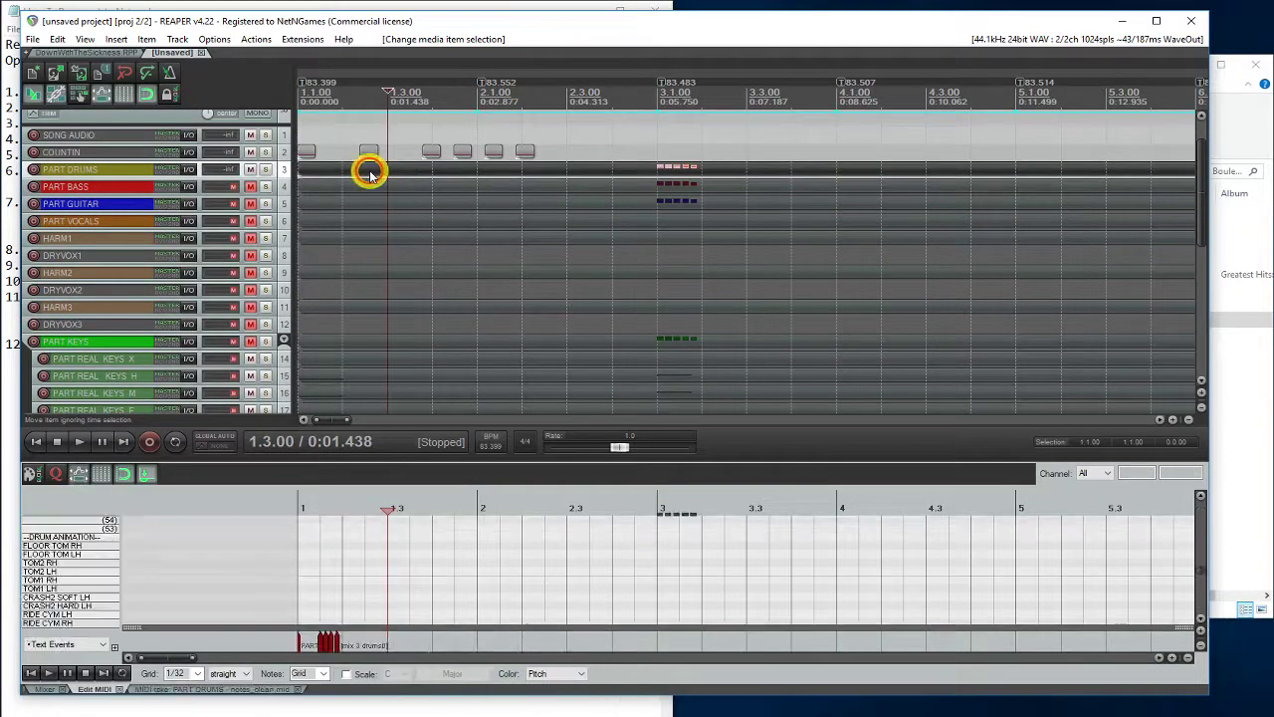
{"action": "key", "text": "ctrl+a"}
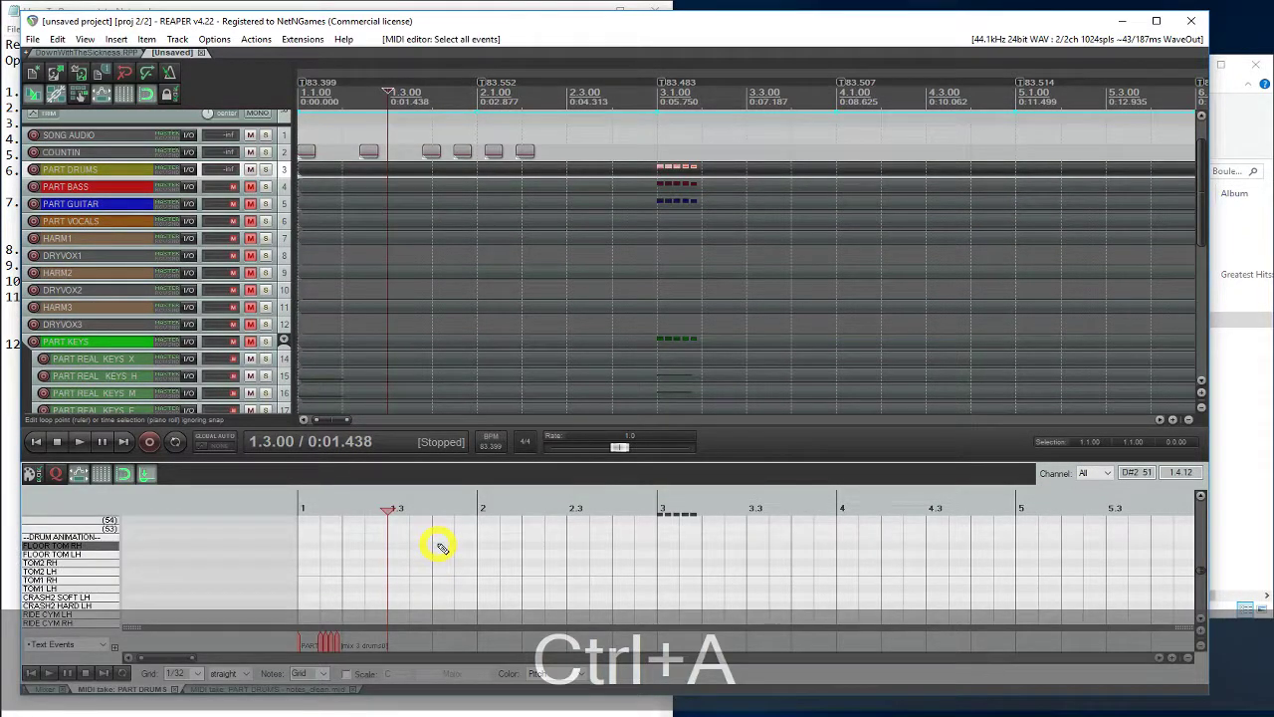
{"action": "key", "text": "Delete"}
{"action": "key", "text": "Home"}
{"action": "key", "text": "ctrl+v"}
{"action": "left_click", "coordinate": [442, 548]}
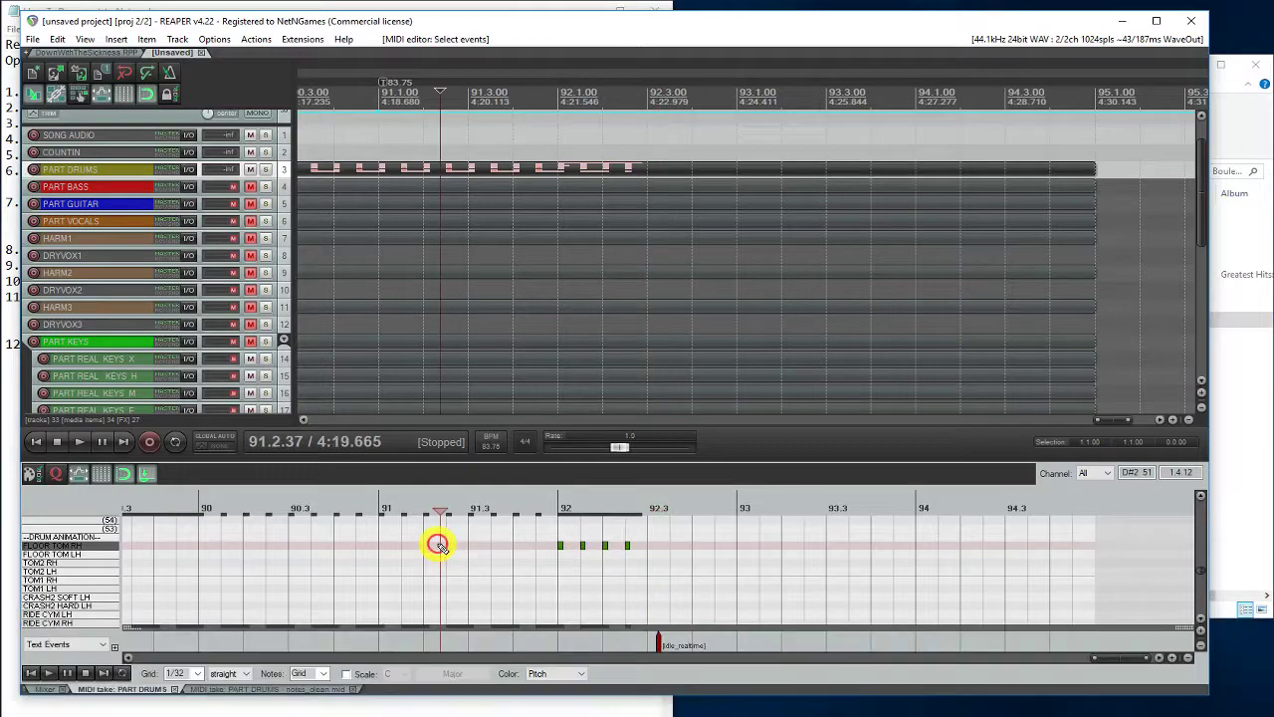
Replace the template PART BASS events with those cut from PART BASS - notes clean.
{"action": "scroll", "coordinate": [448, 370], "scroll_direction": "down", "scroll_amount": 3}
{"action": "scroll", "coordinate": [443, 384], "scroll_direction": "down", "scroll_amount": 2}
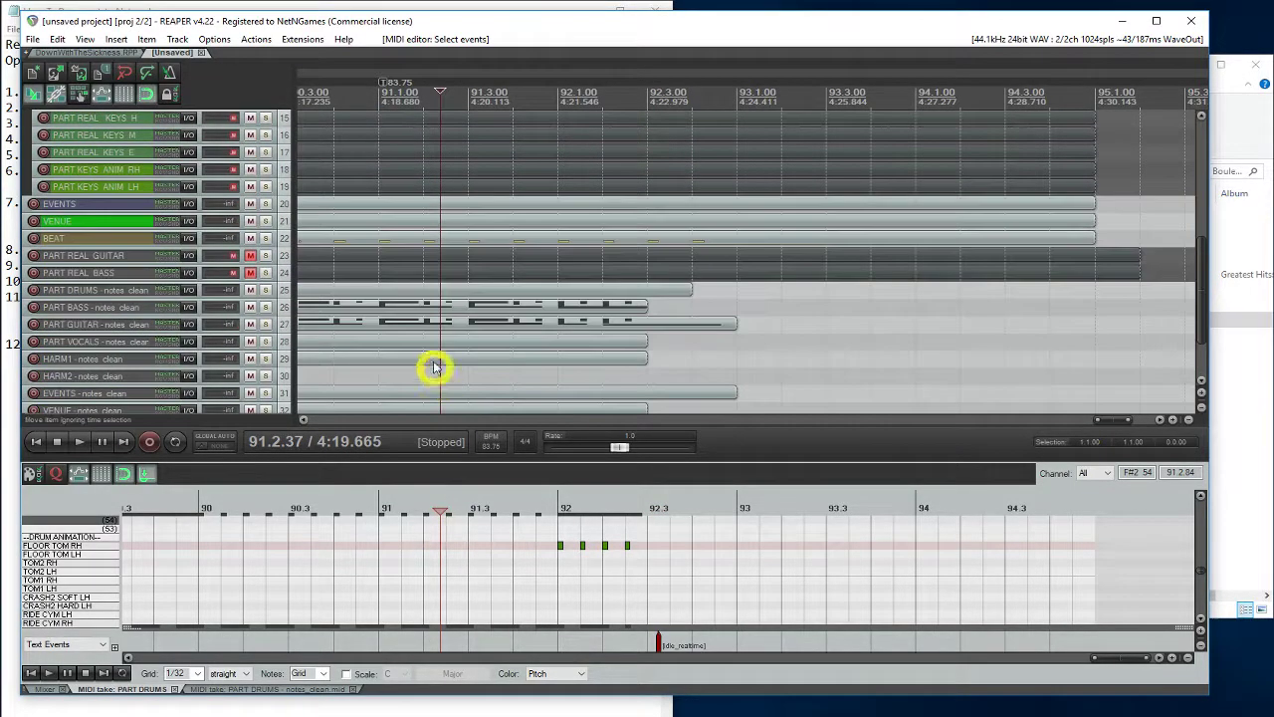
{"action": "left_click", "coordinate": [382, 305]}
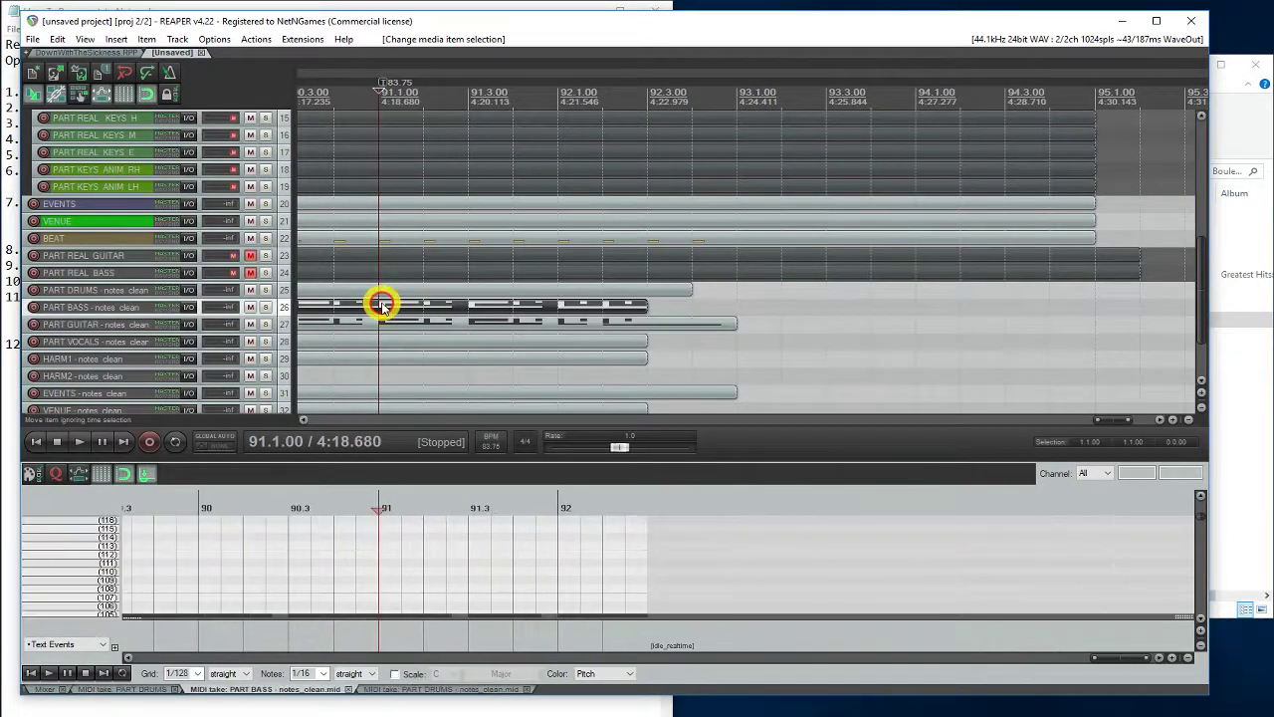
{"action": "left_click", "coordinate": [439, 550]}
{"action": "key", "text": "ctrl+a"}
{"action": "key", "text": "ctrl+x"}
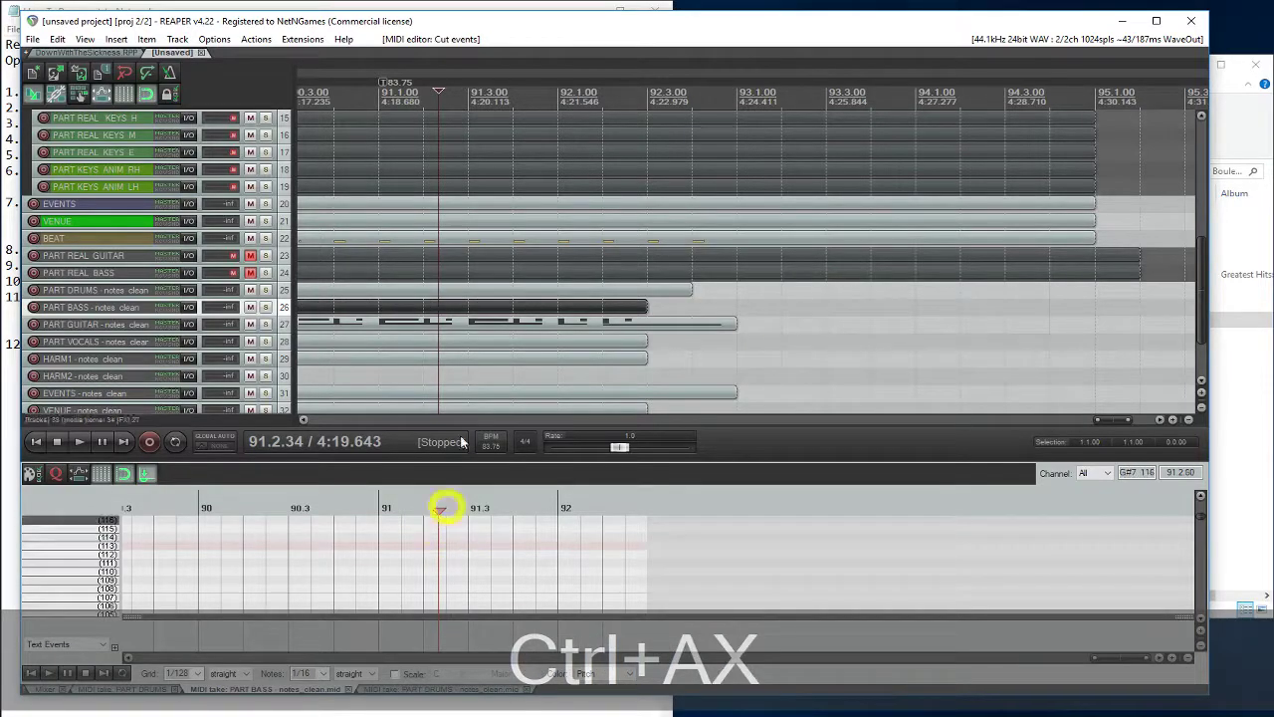
{"action": "scroll", "coordinate": [448, 228], "scroll_direction": "up", "scroll_amount": 7}
{"action": "left_click", "coordinate": [403, 221]}
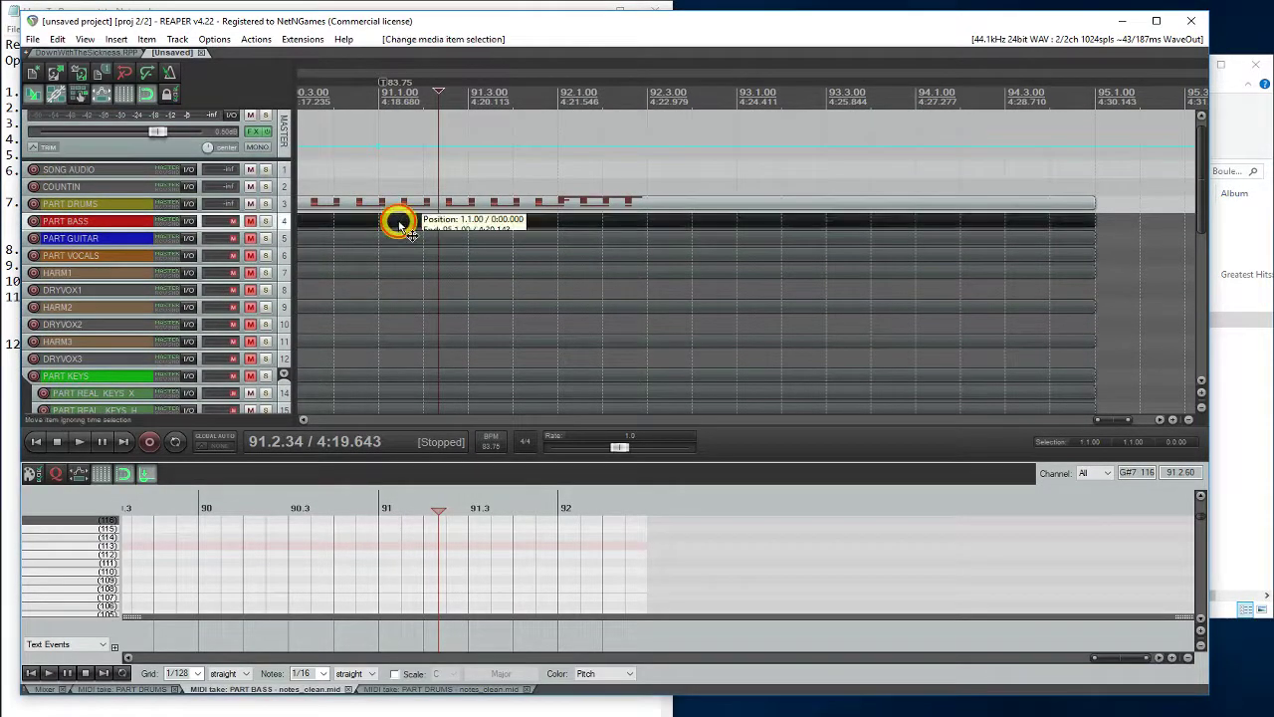
{"action": "left_click", "coordinate": [456, 520]}
{"action": "key", "text": "ctrl+a"}
{"action": "key", "text": "Delete"}
{"action": "key", "text": "Home"}
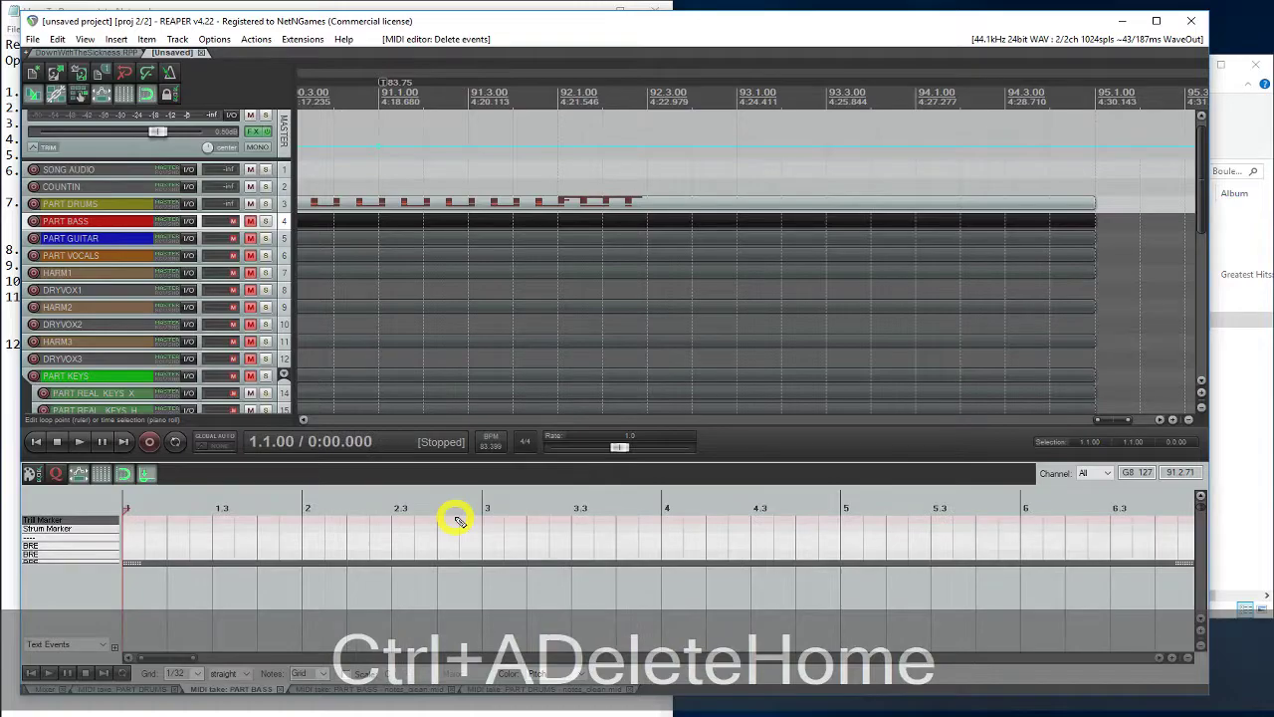
{"action": "key", "text": "ctrl+v"}
{"action": "left_click", "coordinate": [465, 521]}
Replace the template PART GUITAR events with those cut from PART GUITAR - notes clean.
{"action": "scroll", "coordinate": [468, 354], "scroll_direction": "down", "scroll_amount": 6}
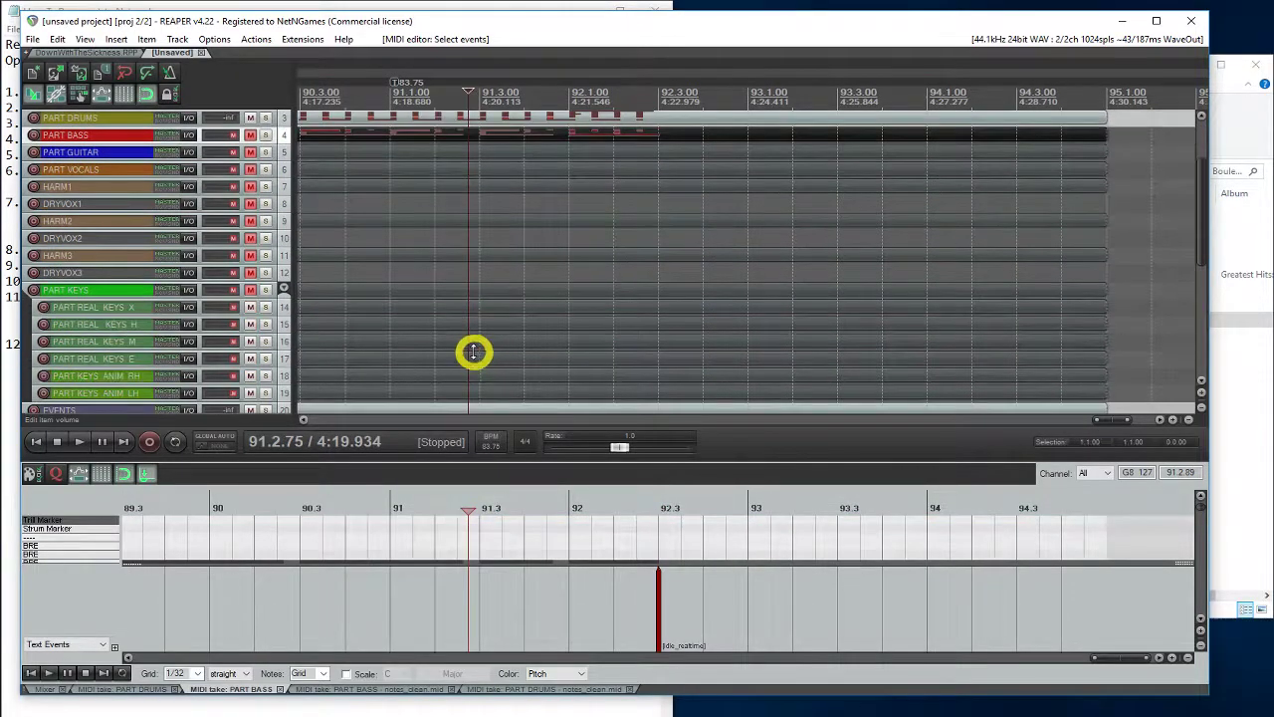
{"action": "scroll", "coordinate": [423, 383], "scroll_direction": "down", "scroll_amount": 2}
{"action": "left_click", "coordinate": [408, 361]}
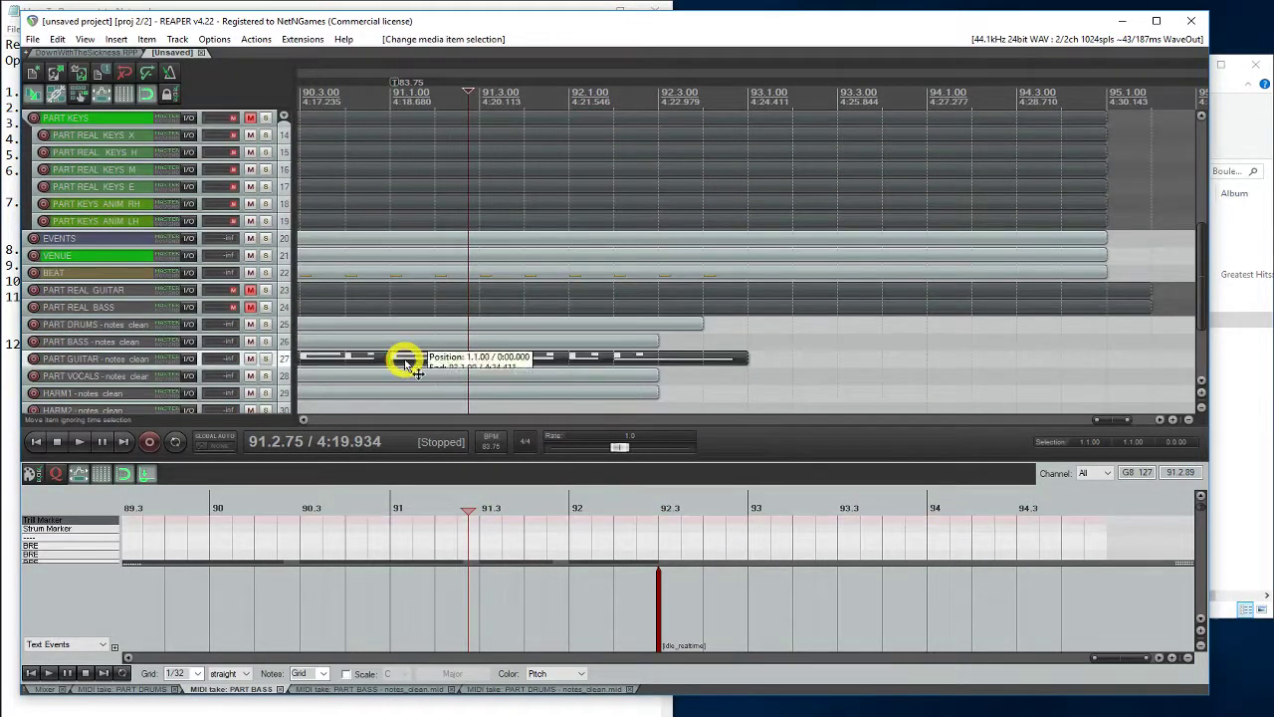
{"action": "key", "text": "ctrl+a"}
{"action": "key", "text": "ctrl+c"}
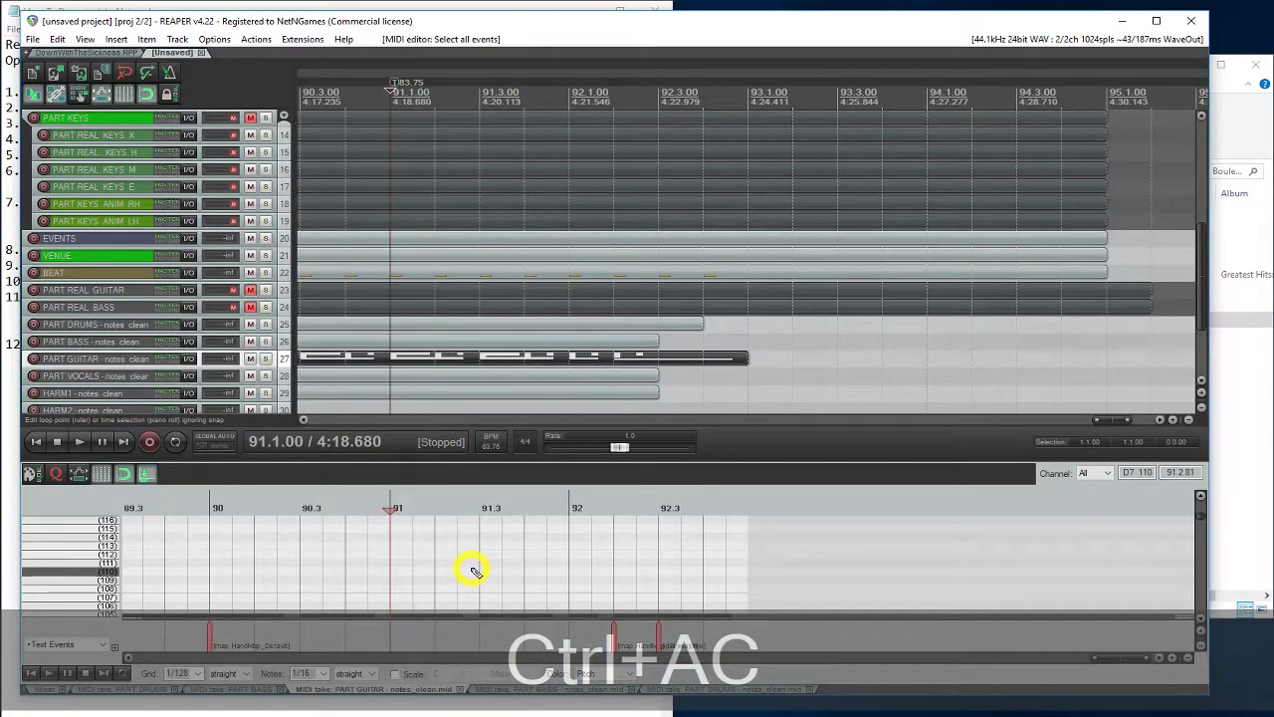
{"action": "key", "text": "ctrl+x"}
{"action": "scroll", "coordinate": [463, 261], "scroll_direction": "up", "scroll_amount": 5}
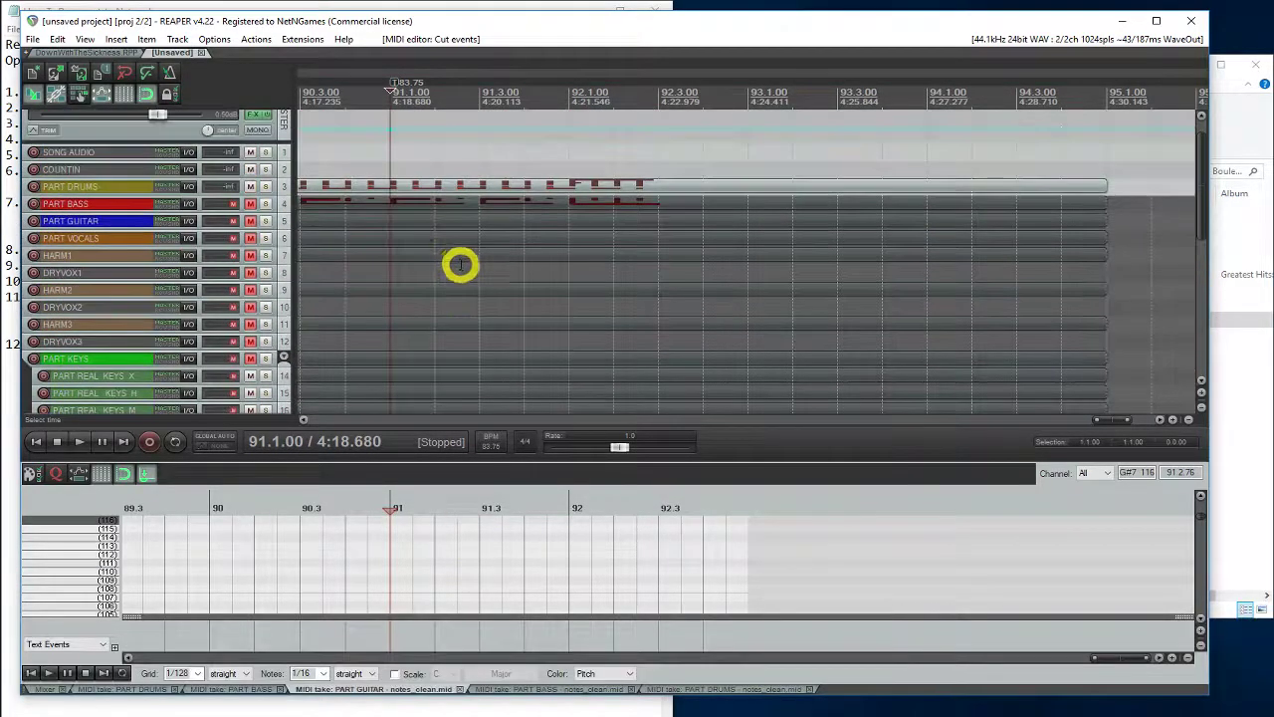
{"action": "left_click", "coordinate": [410, 225]}
{"action": "left_click", "coordinate": [455, 529]}
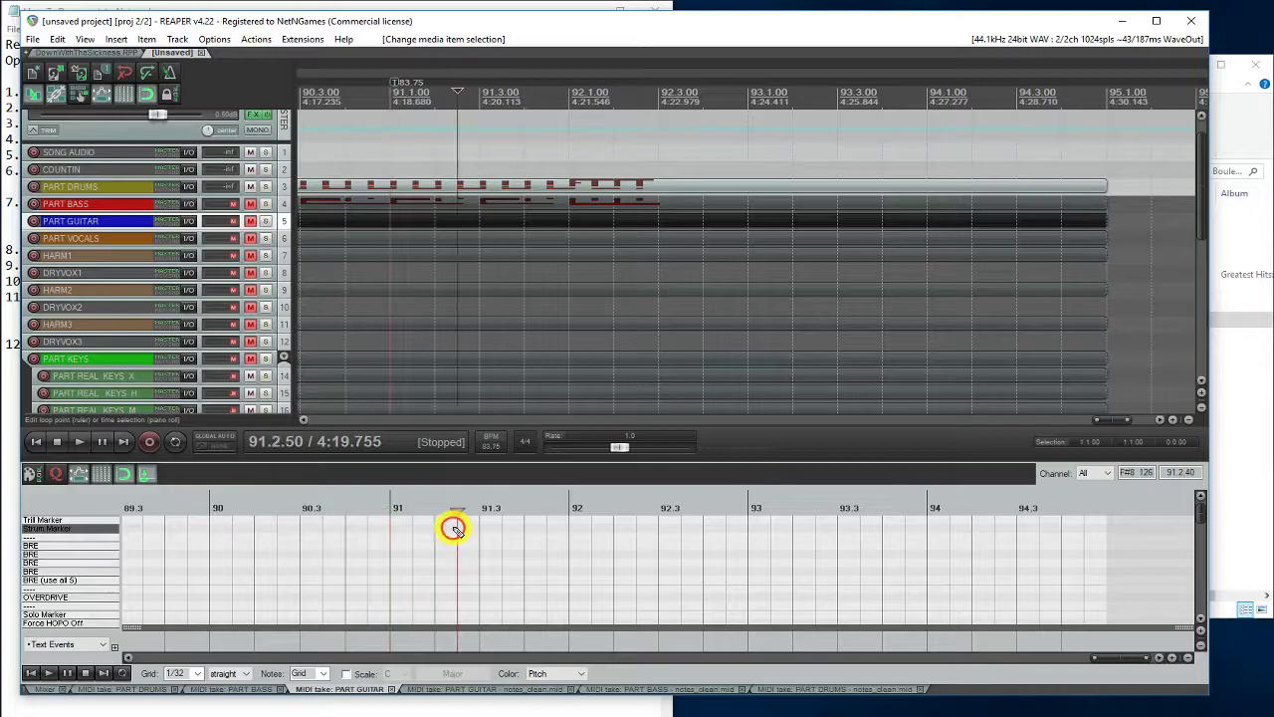
{"action": "key", "text": "ctrl+a"}
{"action": "key", "text": "Delete"}
{"action": "key", "text": "Home"}
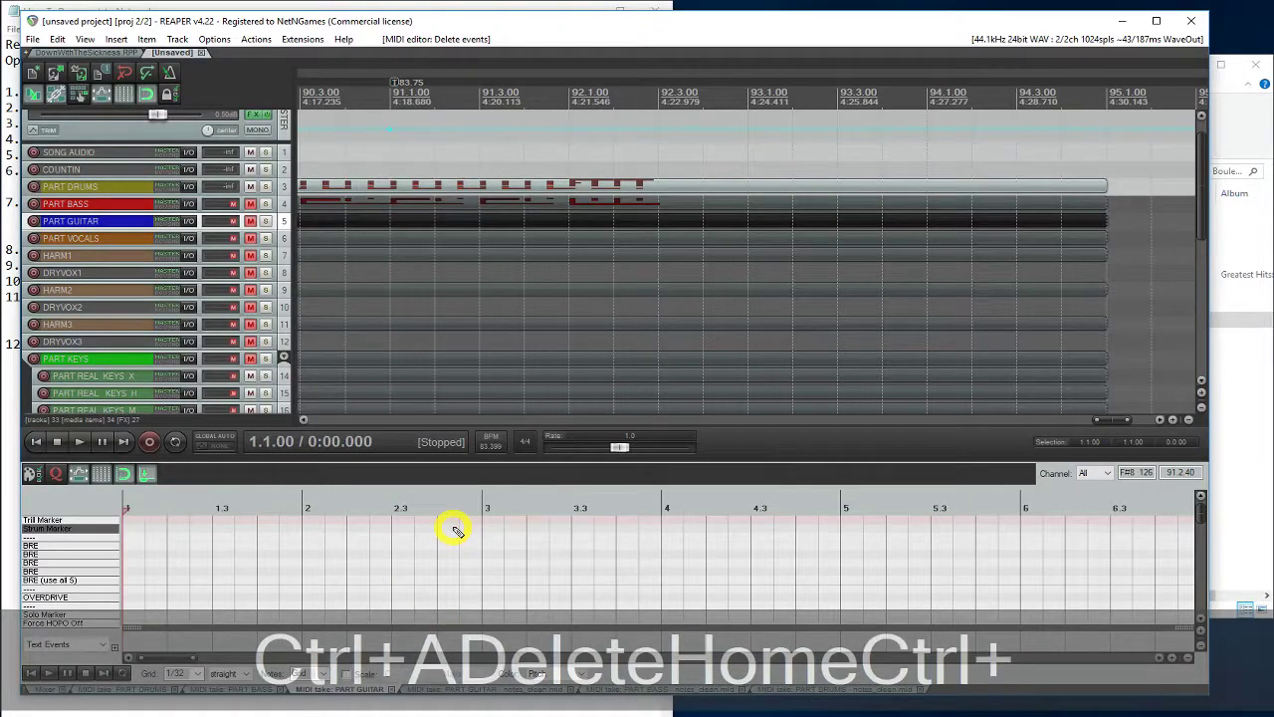
{"action": "key", "text": "ctrl+v"}
{"action": "left_click", "coordinate": [455, 531]}
Replace the template PART VOCALS events with those cut from PART VOCALS - notes clean.
{"action": "scroll", "coordinate": [406, 299], "scroll_direction": "down", "scroll_amount": 8}
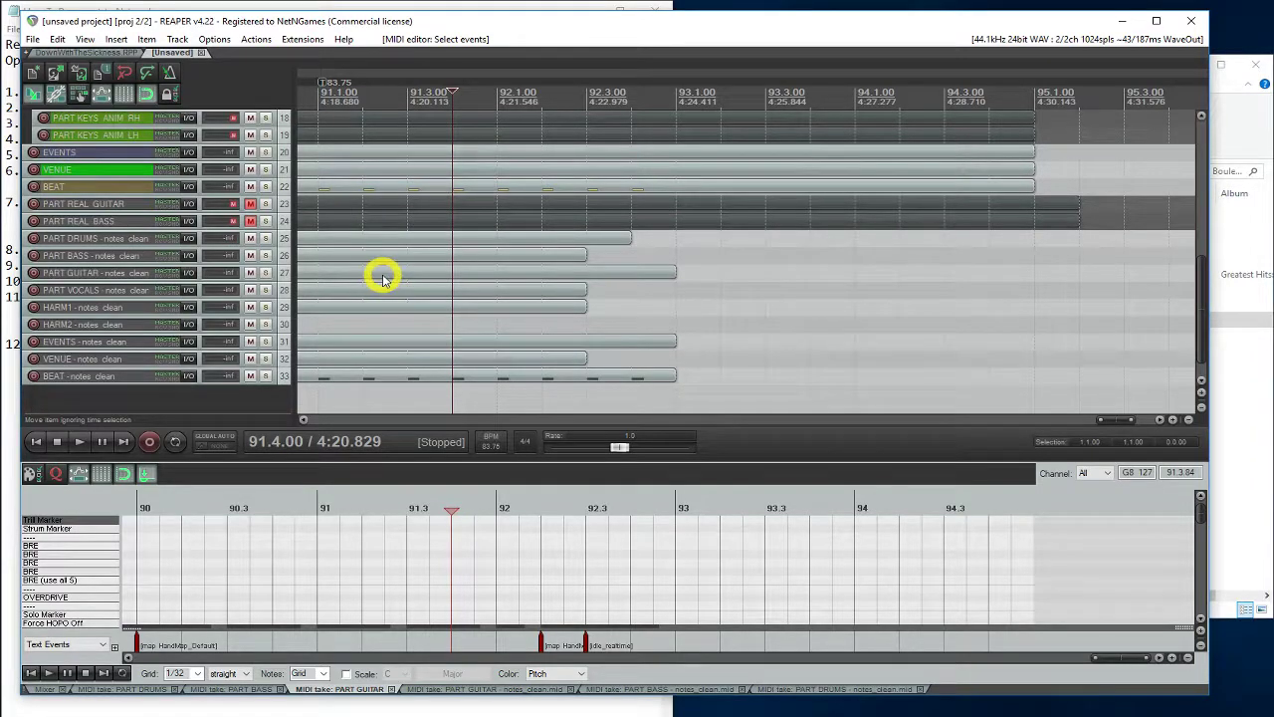
{"action": "left_click", "coordinate": [374, 292]}
{"action": "key", "text": "ctrl+a"}
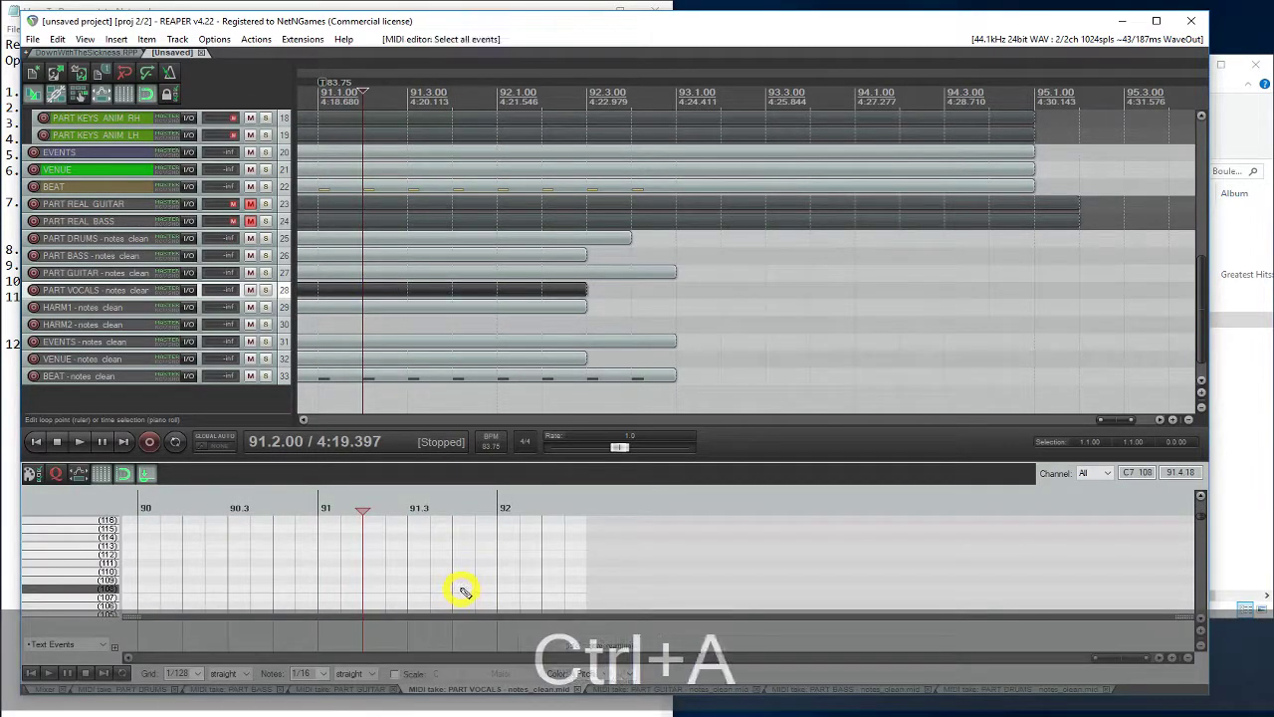
{"action": "key", "text": "ctrl+x"}
{"action": "scroll", "coordinate": [484, 193], "scroll_direction": "up", "scroll_amount": 7}
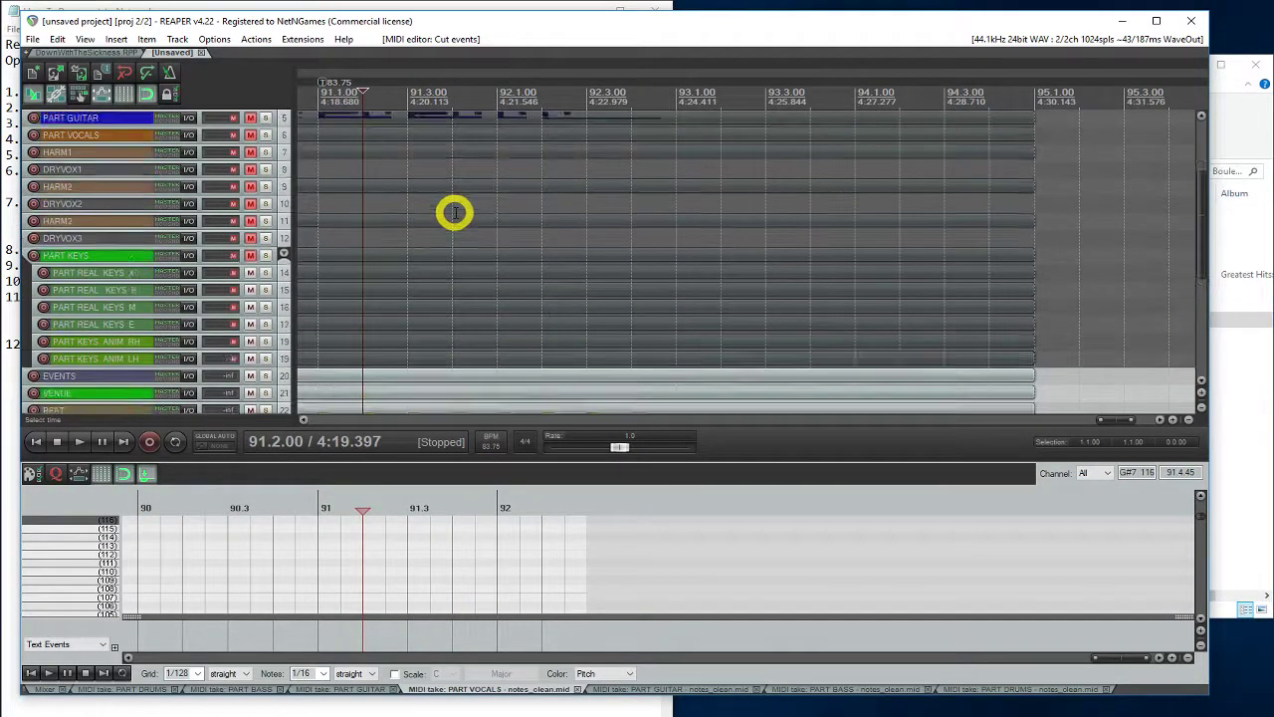
{"action": "left_click", "coordinate": [406, 136]}
{"action": "left_click", "coordinate": [487, 533]}
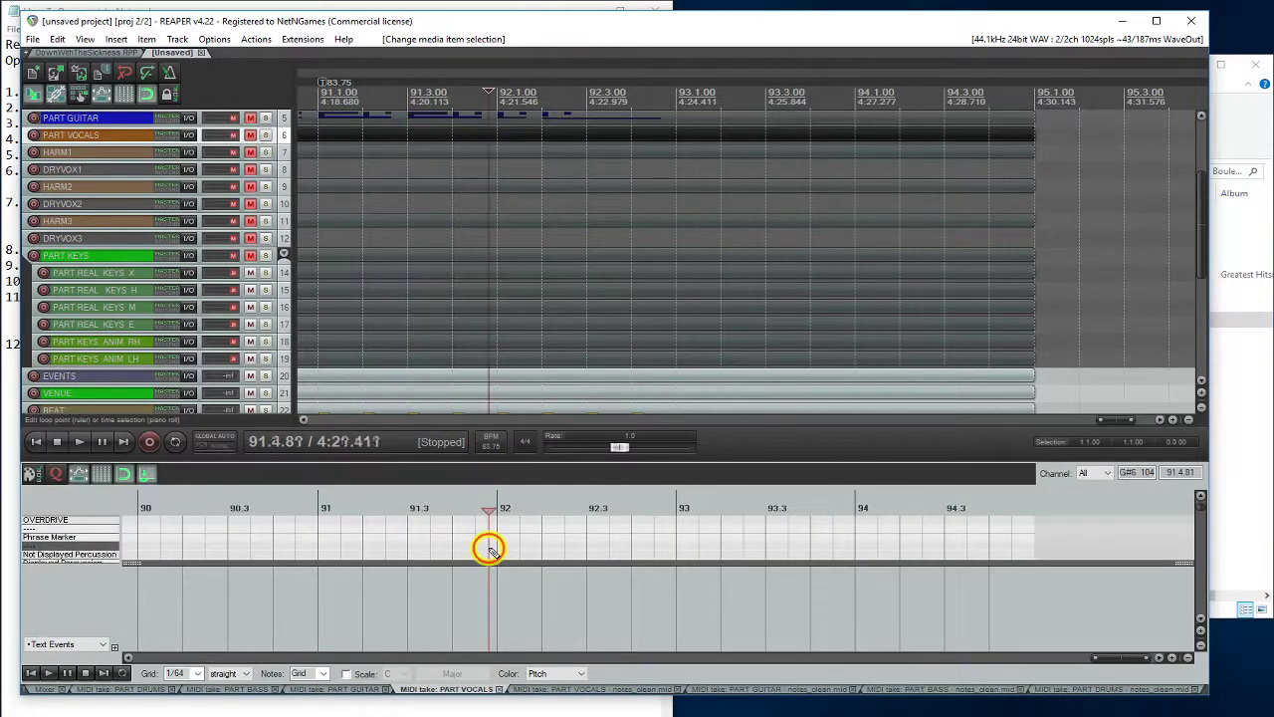
{"action": "key", "text": "ctrl+a"}
{"action": "key", "text": "Delete"}
{"action": "key", "text": "Home"}
{"action": "key", "text": "ctrl+v"}
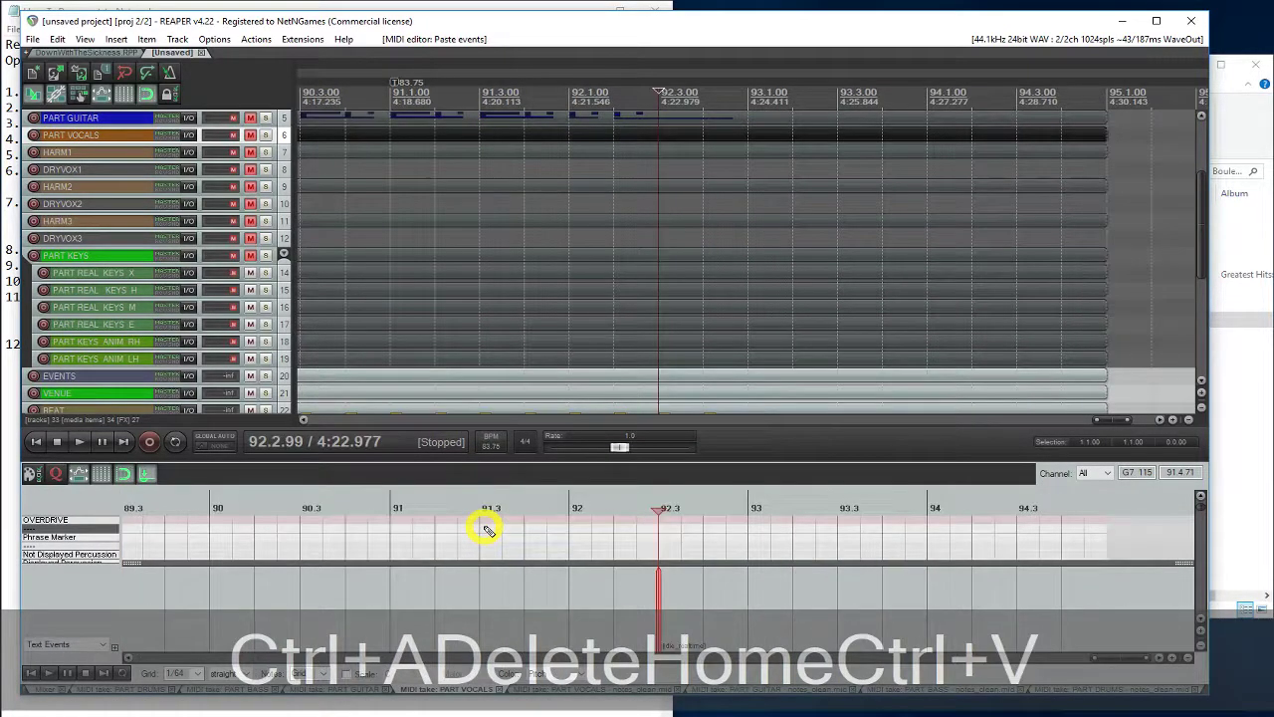
{"action": "left_click", "coordinate": [487, 533]}
{"action": "scroll", "coordinate": [498, 328], "scroll_direction": "down", "scroll_amount": 7}
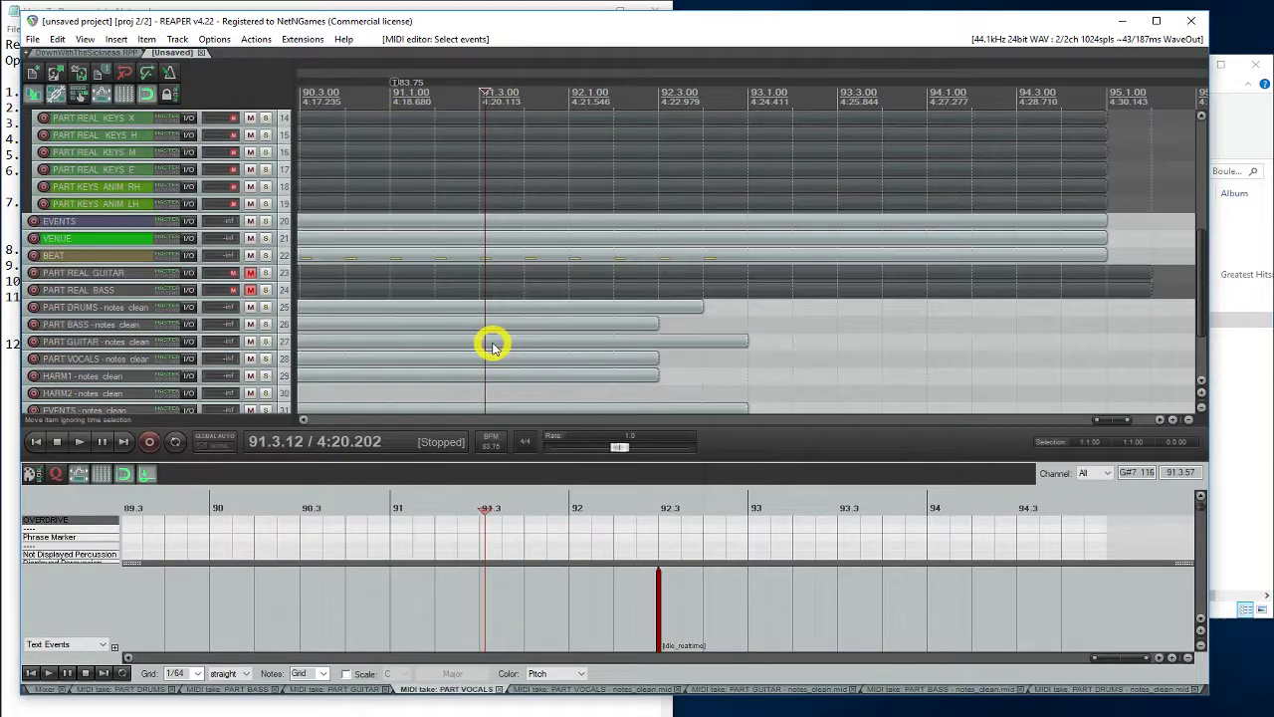
Replace the original HARM1 events with those cut from the HARM1 notes clean take.
{"action": "left_click", "coordinate": [399, 308]}
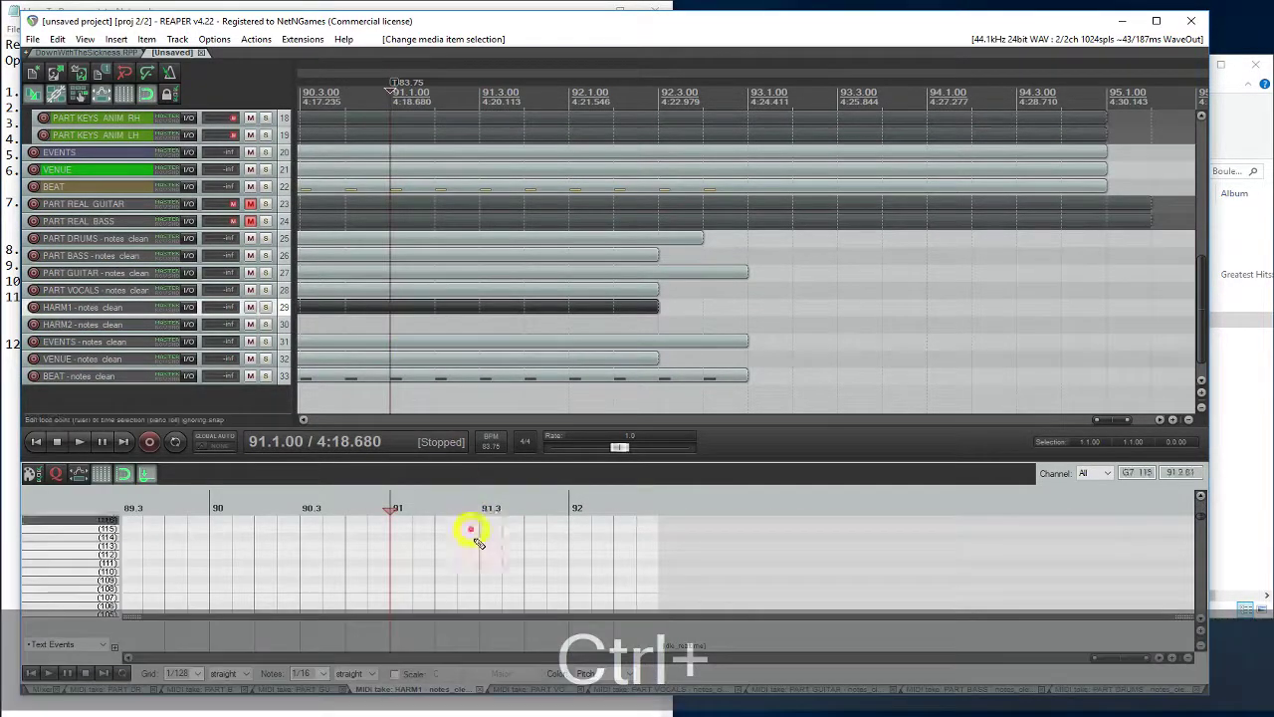
{"action": "key", "text": "ctrl+a"}
{"action": "key", "text": "ctrl+x"}
{"action": "scroll", "coordinate": [428, 279], "scroll_direction": "up", "scroll_amount": 7}
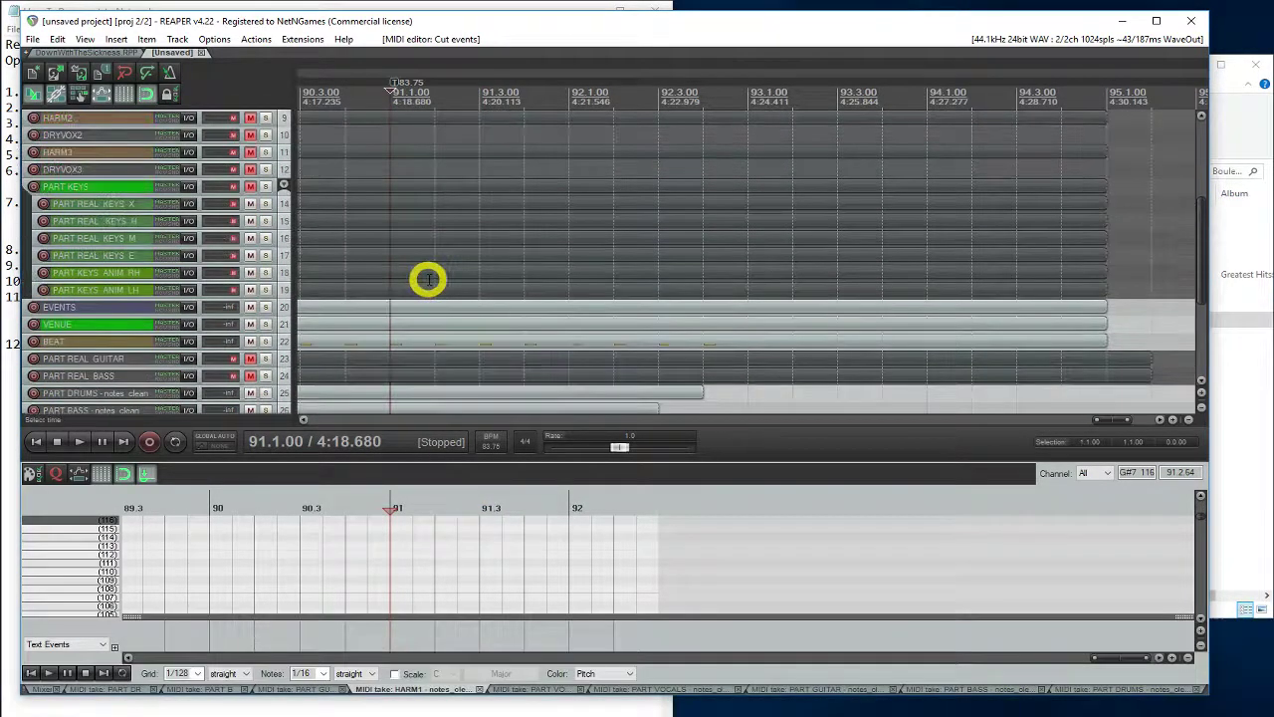
{"action": "left_click", "coordinate": [394, 154]}
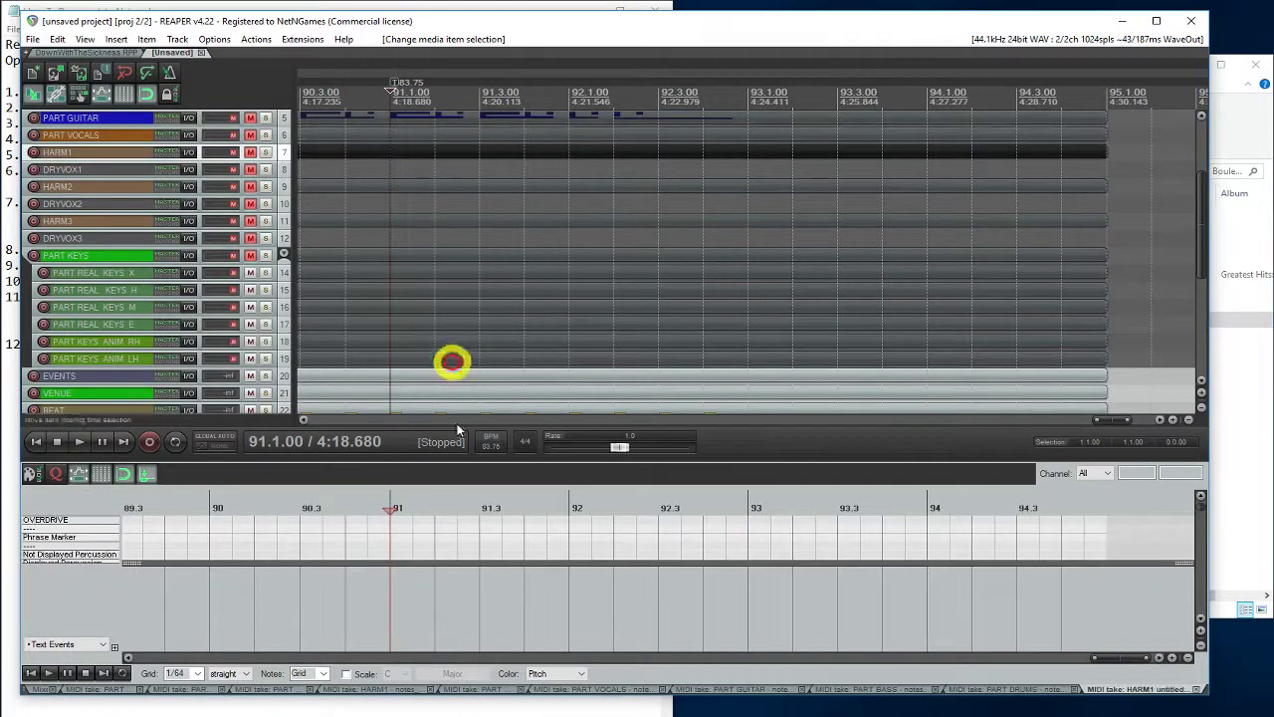
{"action": "left_click", "coordinate": [472, 529]}
{"action": "key", "text": "ctrl+a"}
{"action": "key", "text": "Delete"}
{"action": "key", "text": "Home"}
{"action": "key", "text": "ctrl+v"}
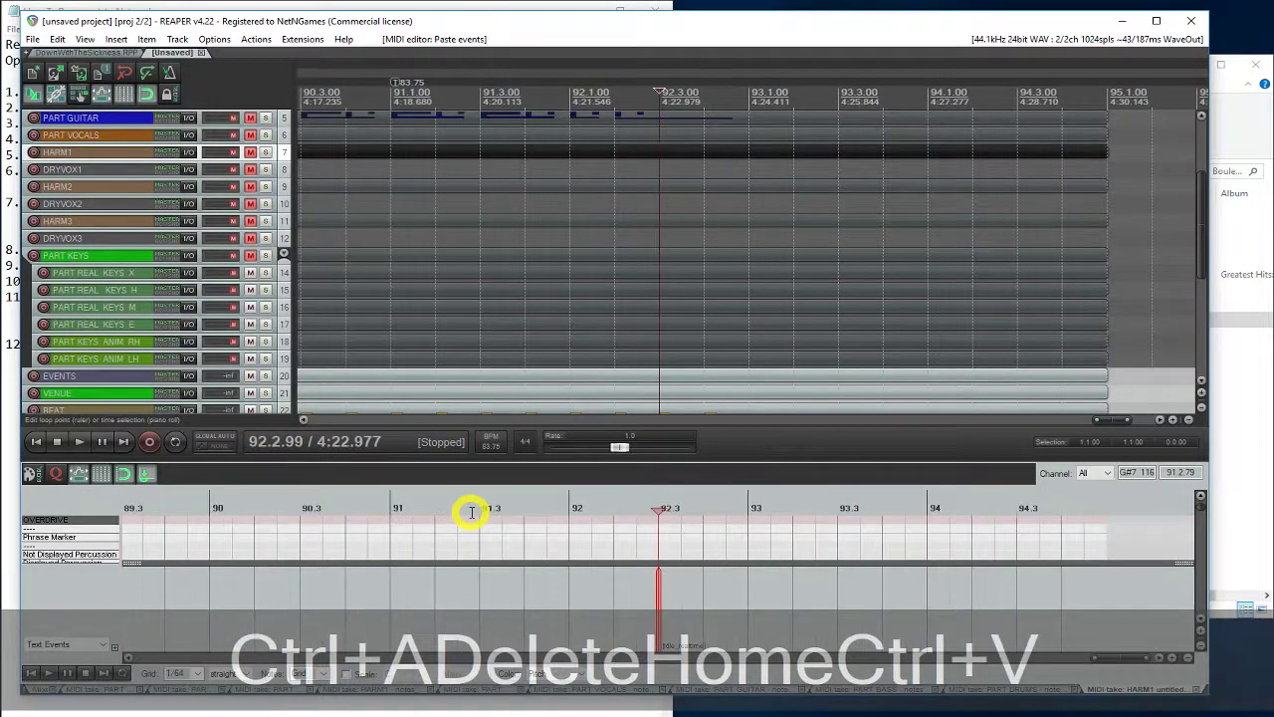
{"action": "left_click", "coordinate": [476, 530]}
Replace the original HARM2 events with those cut from the HARM2 notes clean take.
{"action": "scroll", "coordinate": [453, 388], "scroll_direction": "down", "scroll_amount": 5}
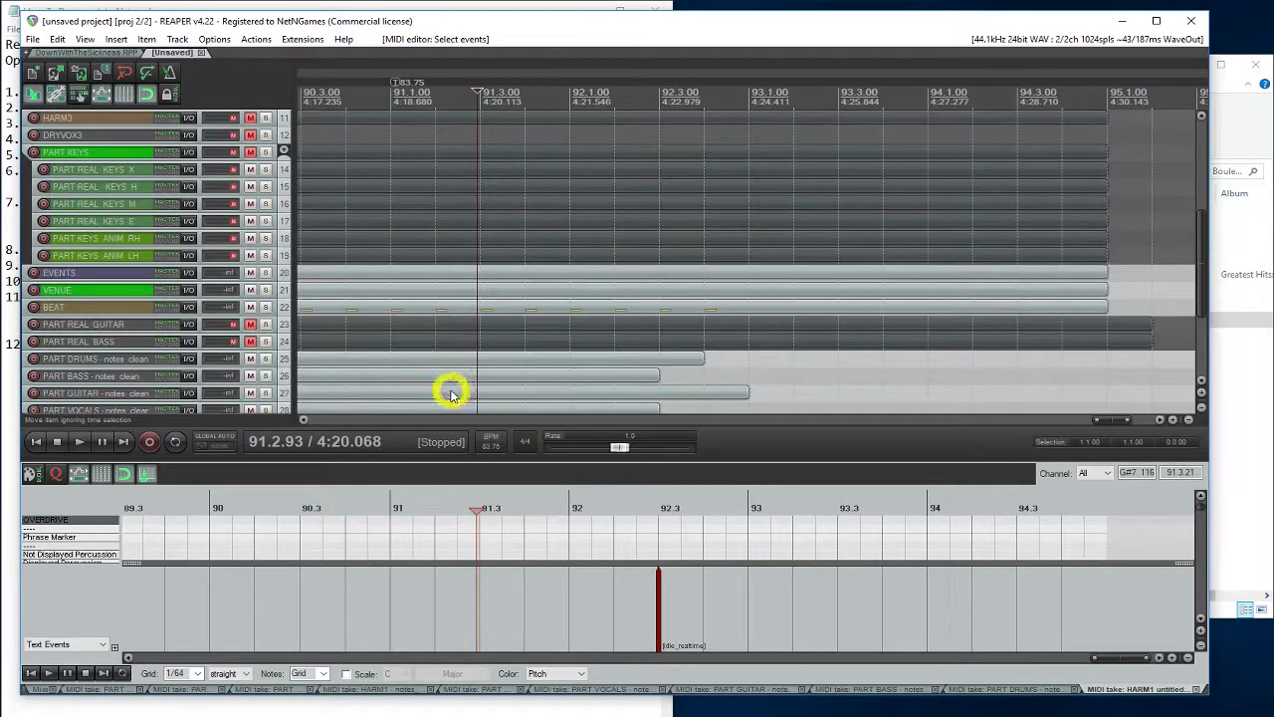
{"action": "scroll", "coordinate": [426, 400], "scroll_direction": "down", "scroll_amount": 1}
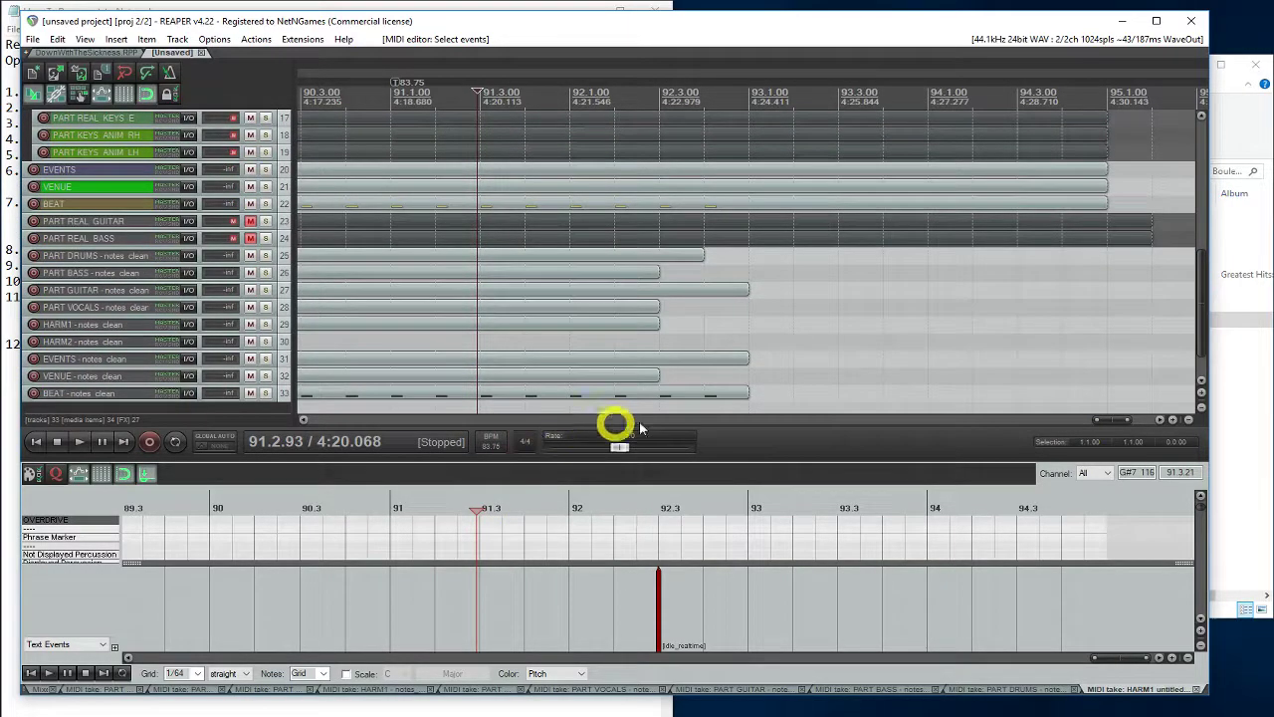
{"action": "double_click", "coordinate": [1098, 422]}
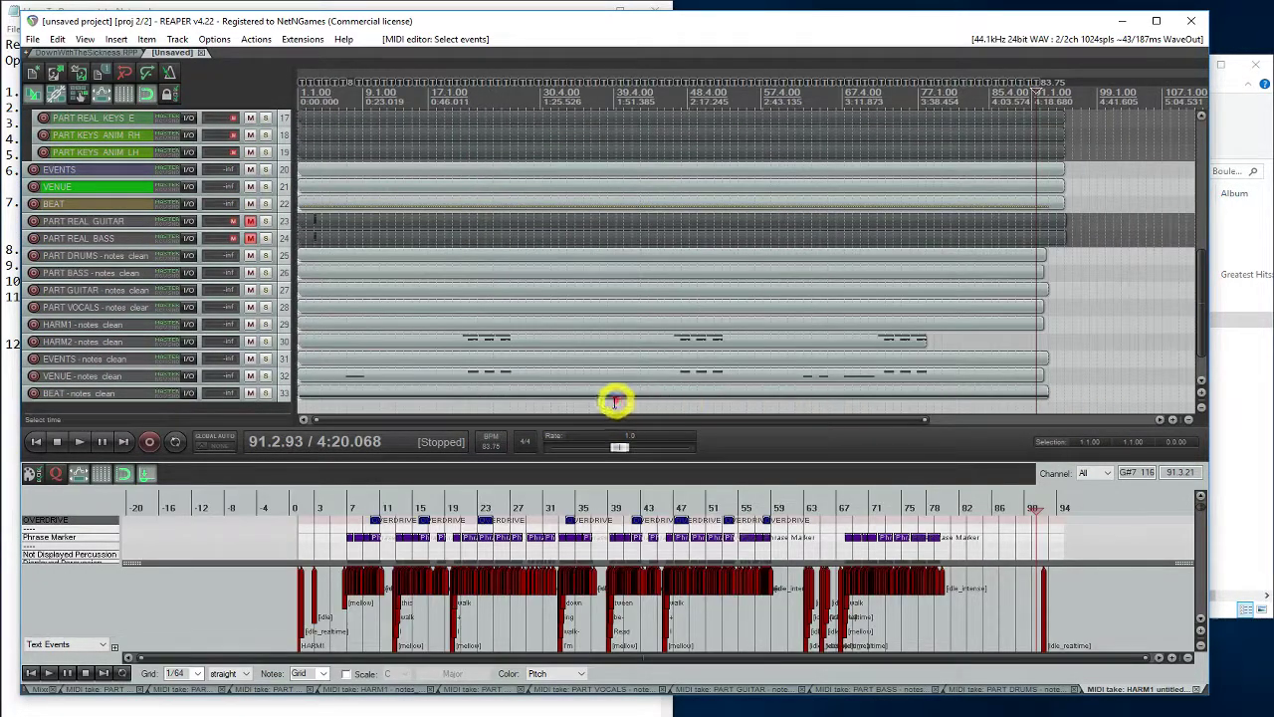
{"action": "left_click", "coordinate": [394, 344]}
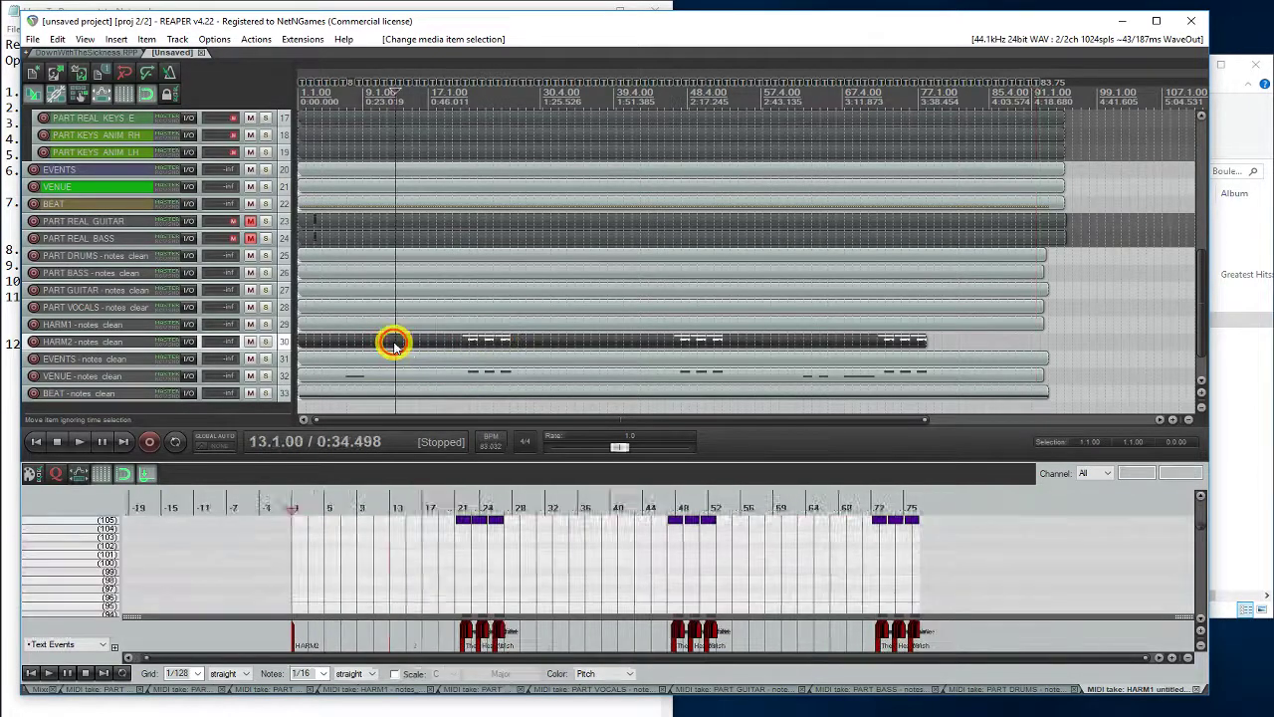
{"action": "left_click", "coordinate": [470, 565]}
{"action": "key", "text": "ctrl+a"}
{"action": "key", "text": "ctrl+x"}
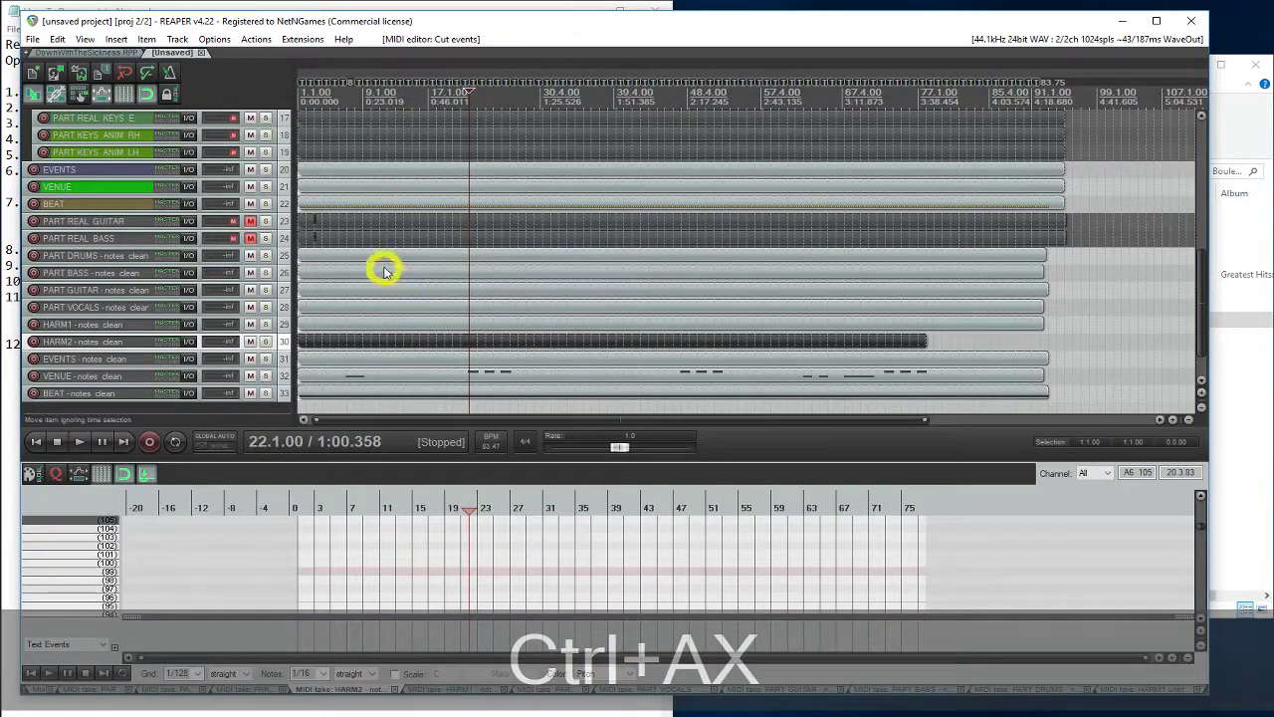
{"action": "scroll", "coordinate": [385, 266], "scroll_direction": "up", "scroll_amount": 6}
{"action": "left_click", "coordinate": [359, 194]}
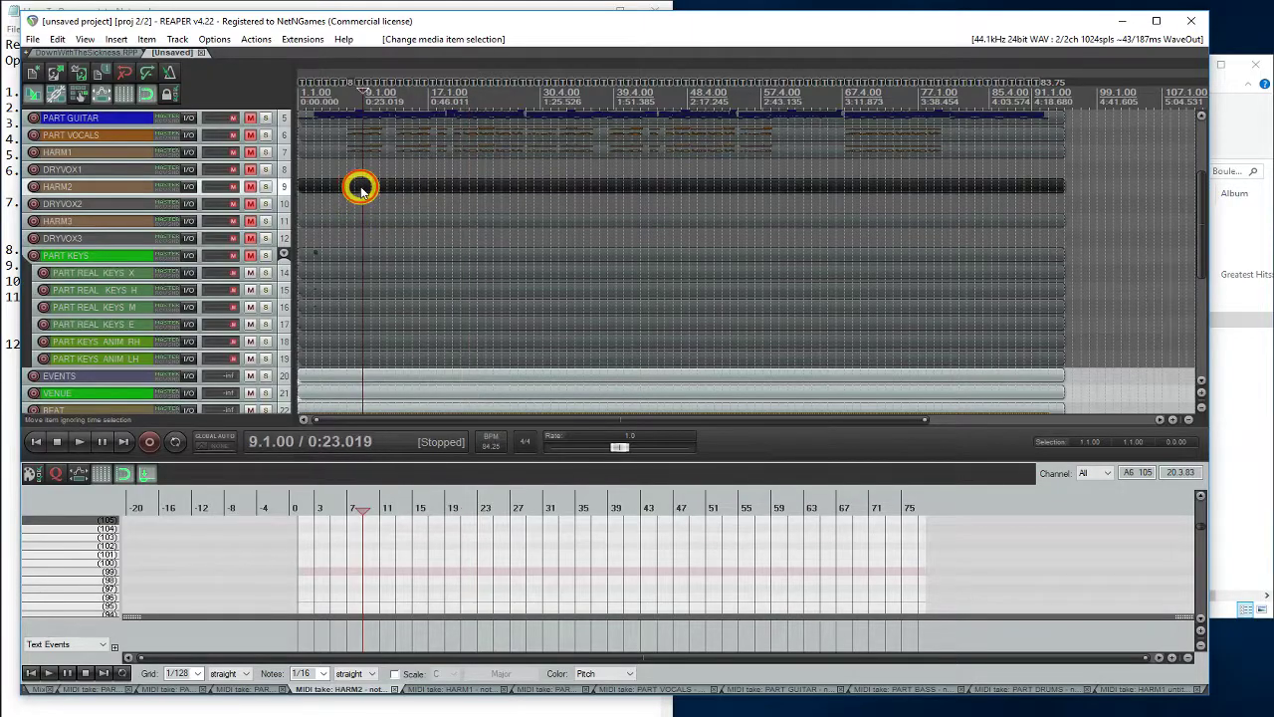
{"action": "key", "text": "ctrl+a"}
{"action": "key", "text": "Delete"}
{"action": "key", "text": "Home"}
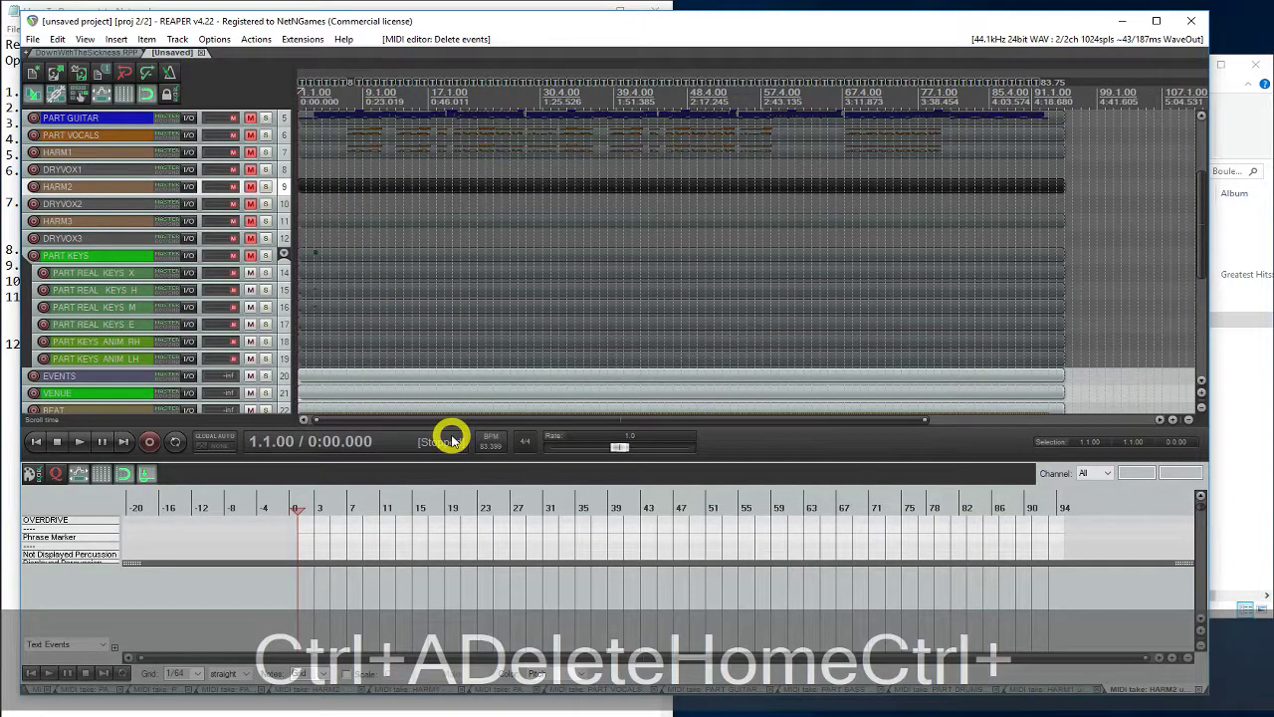
{"action": "key", "text": "ctrl+v"}
{"action": "left_click", "coordinate": [444, 347]}
Replace the original EVENTS contents with those cut from the EVENTS notes clean take.
{"action": "scroll", "coordinate": [418, 338], "scroll_direction": "down", "scroll_amount": 5}
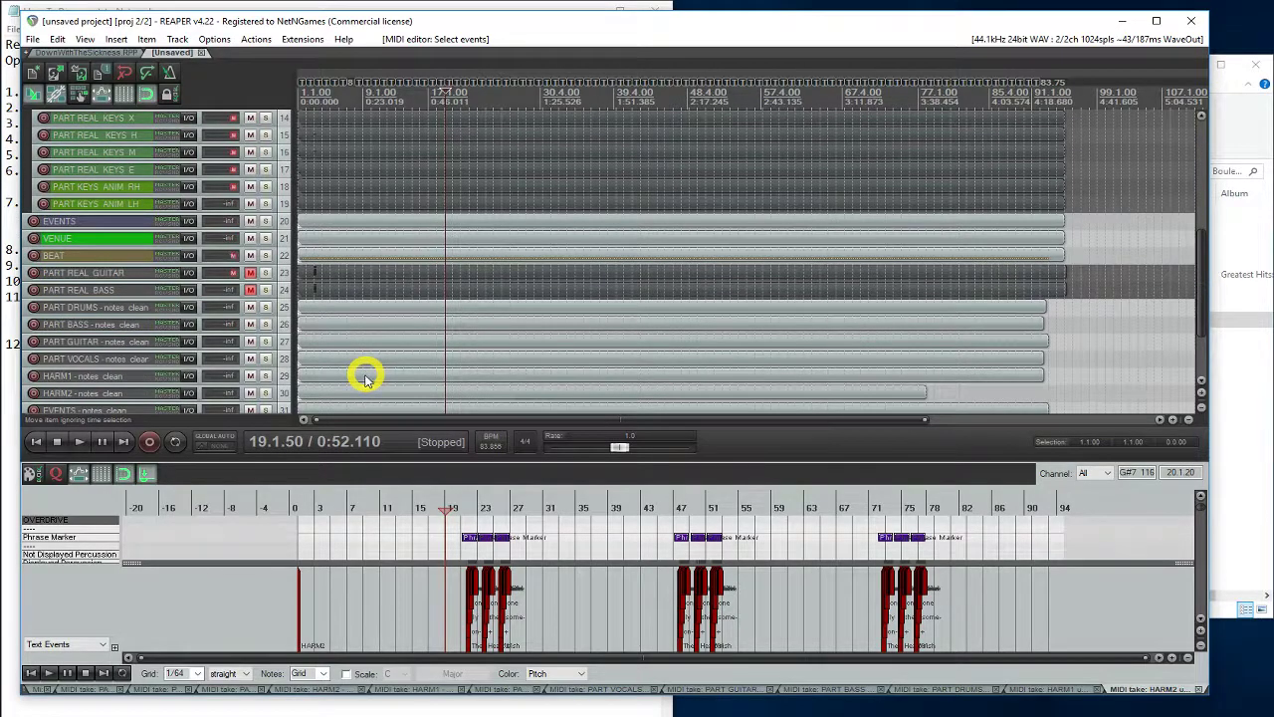
{"action": "scroll", "coordinate": [365, 378], "scroll_direction": "down", "scroll_amount": 1}
{"action": "left_click", "coordinate": [368, 378]}
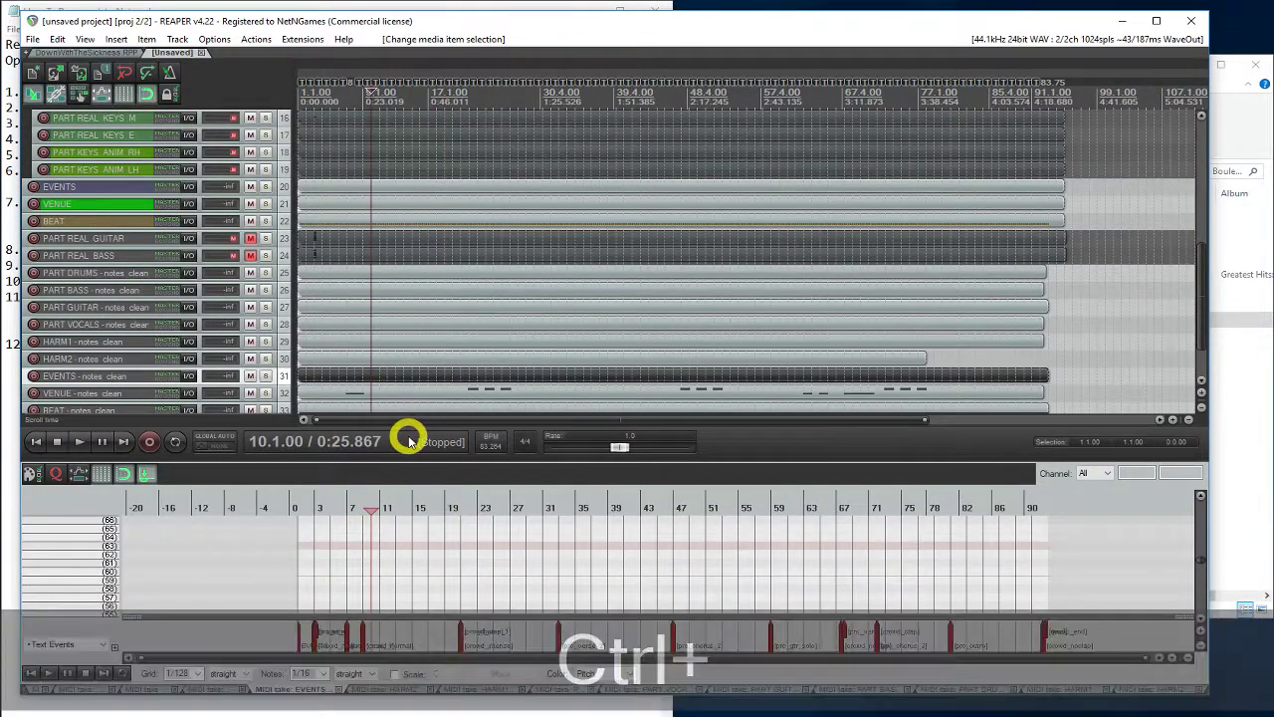
{"action": "key", "text": "ctrl+a"}
{"action": "key", "text": "ctrl+x"}
{"action": "scroll", "coordinate": [379, 245], "scroll_direction": "up", "scroll_amount": 1}
{"action": "scroll", "coordinate": [377, 245], "scroll_direction": "up", "scroll_amount": 1}
{"action": "left_click", "coordinate": [360, 239]}
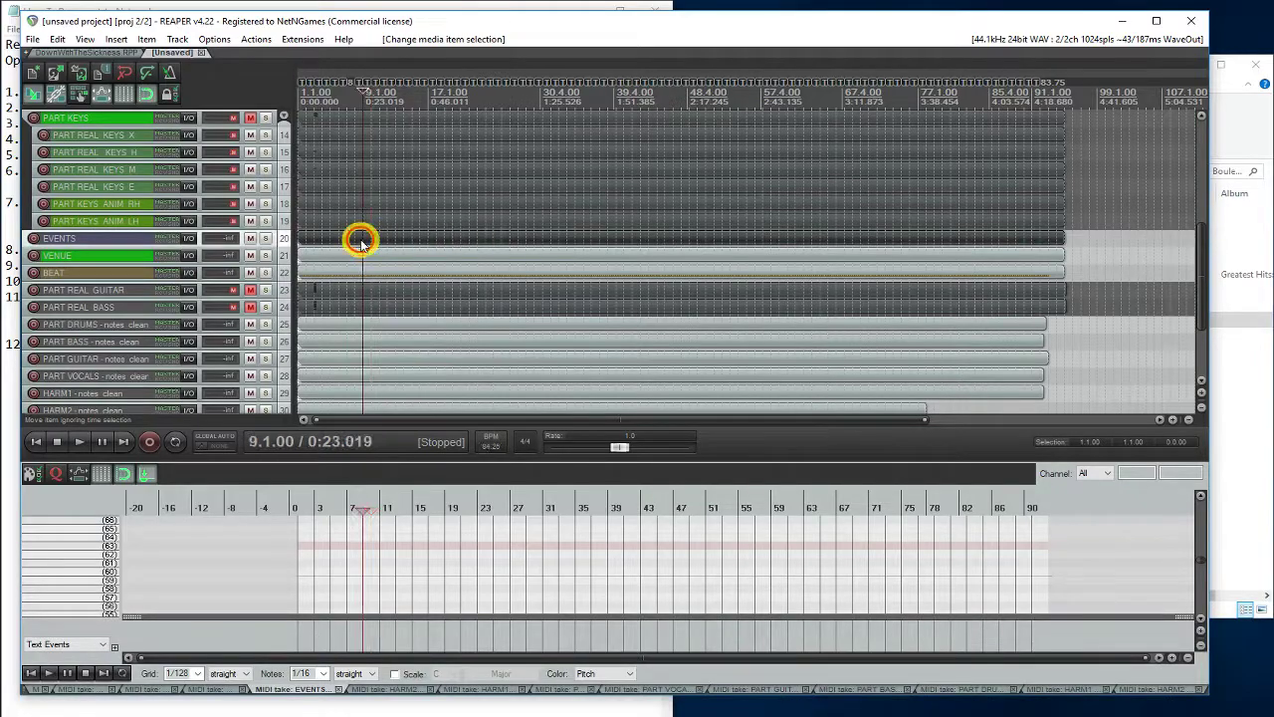
{"action": "key", "text": "ctrl+a"}
{"action": "key", "text": "Delete"}
{"action": "key", "text": "Home"}
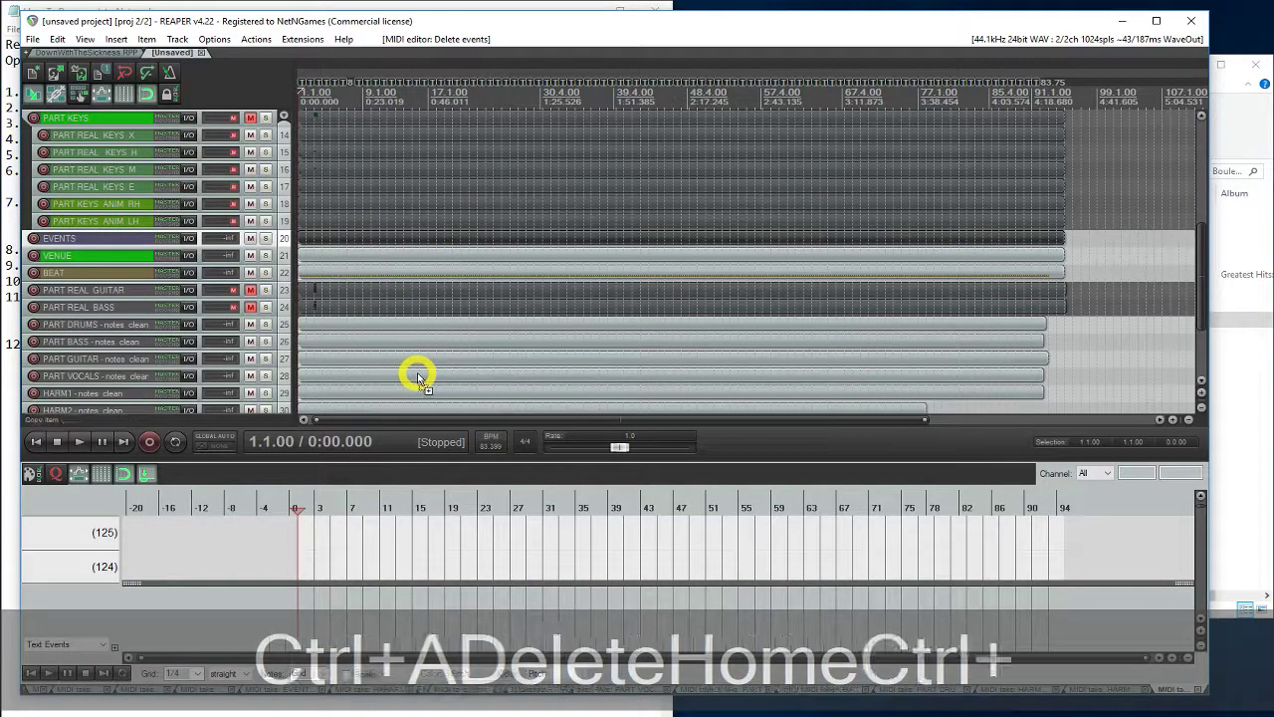
{"action": "key", "text": "ctrl+v"}
{"action": "scroll", "coordinate": [418, 372], "scroll_direction": "down", "scroll_amount": 3}
{"action": "left_click", "coordinate": [507, 606]}
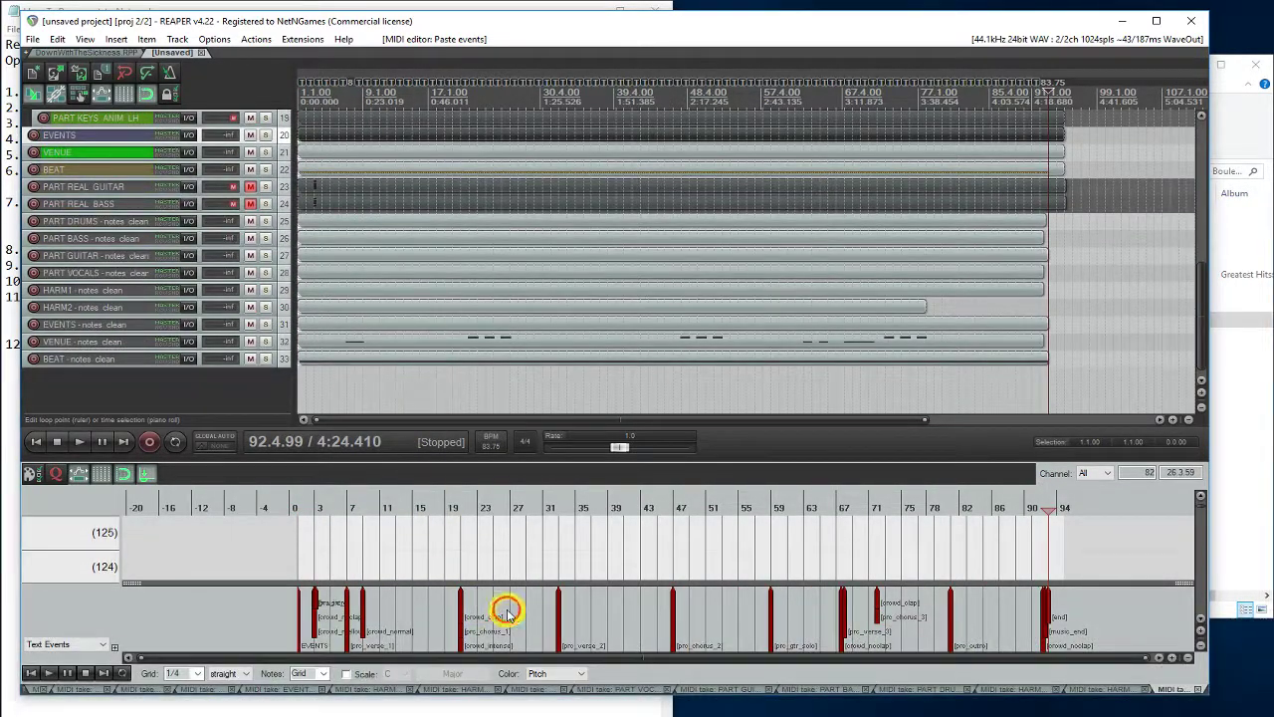
Replace the original VENUE events with those cut from the VENUE notes clean take.
{"action": "left_click", "coordinate": [353, 342]}
{"action": "key", "text": "ctrl+a"}
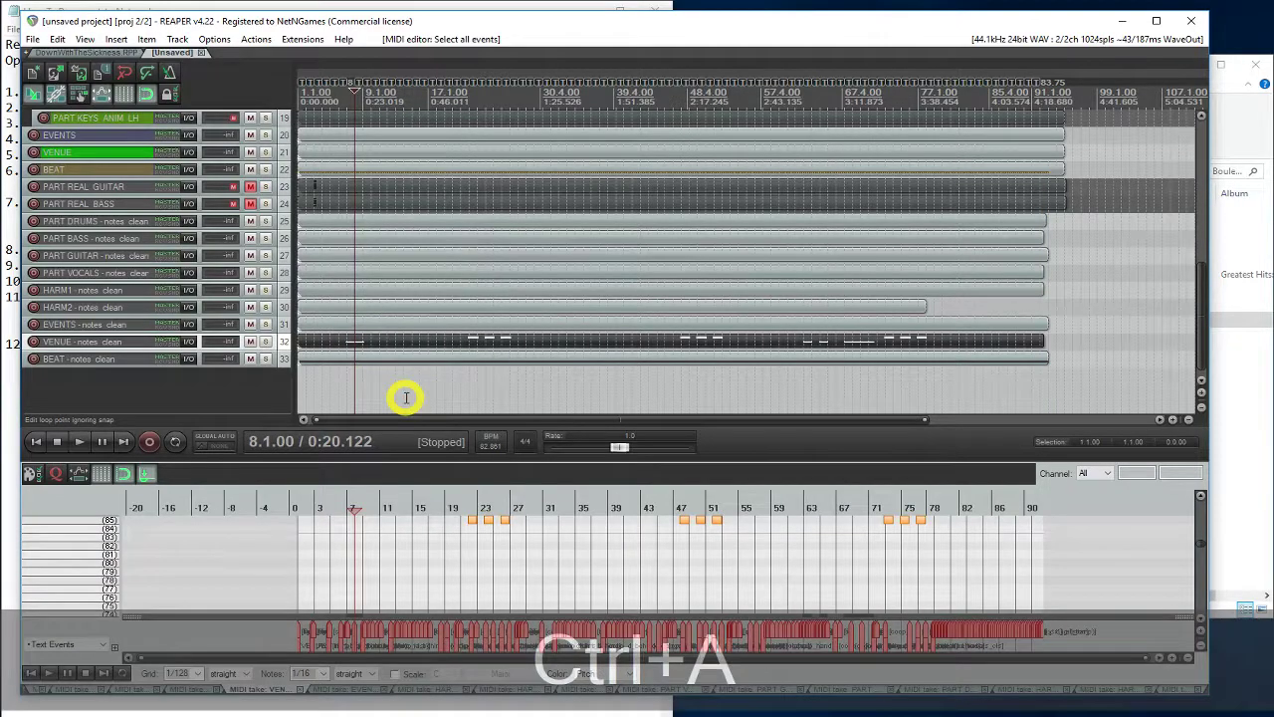
{"action": "key", "text": "ctrl+x"}
{"action": "left_click", "coordinate": [330, 152]}
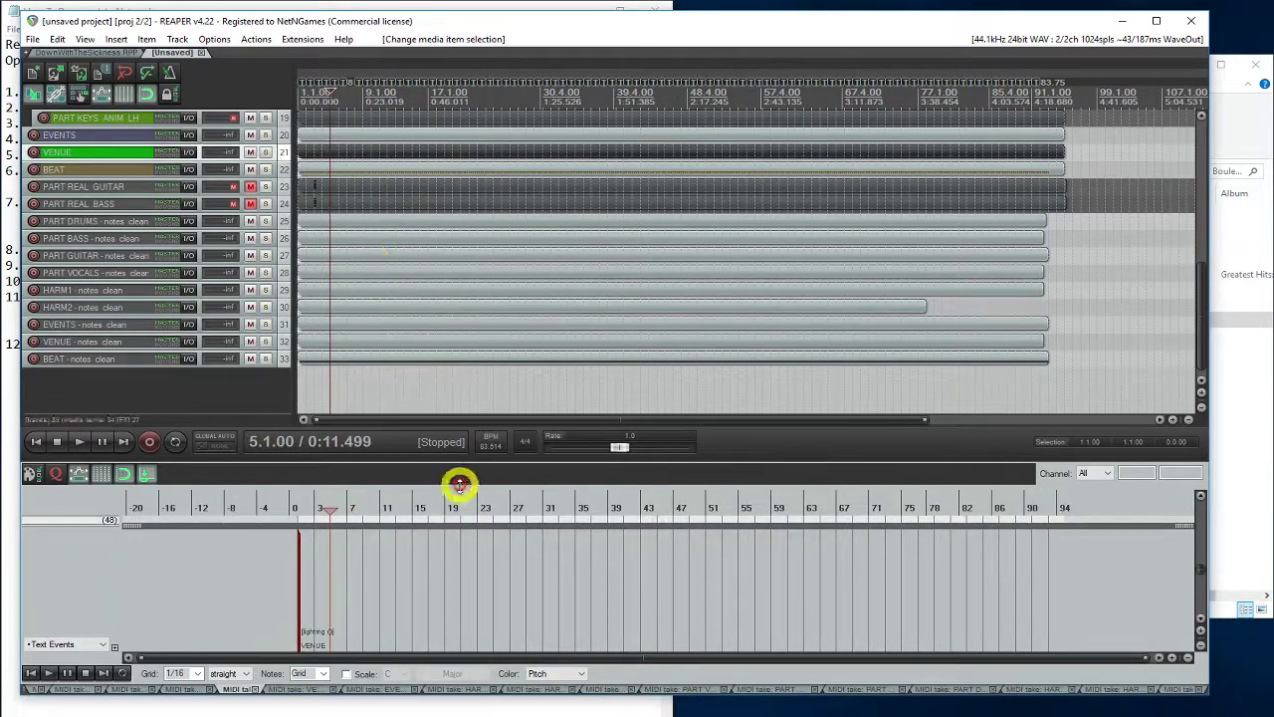
{"action": "key", "text": "ctrl+a"}
{"action": "key", "text": "Delete"}
{"action": "key", "text": "Home"}
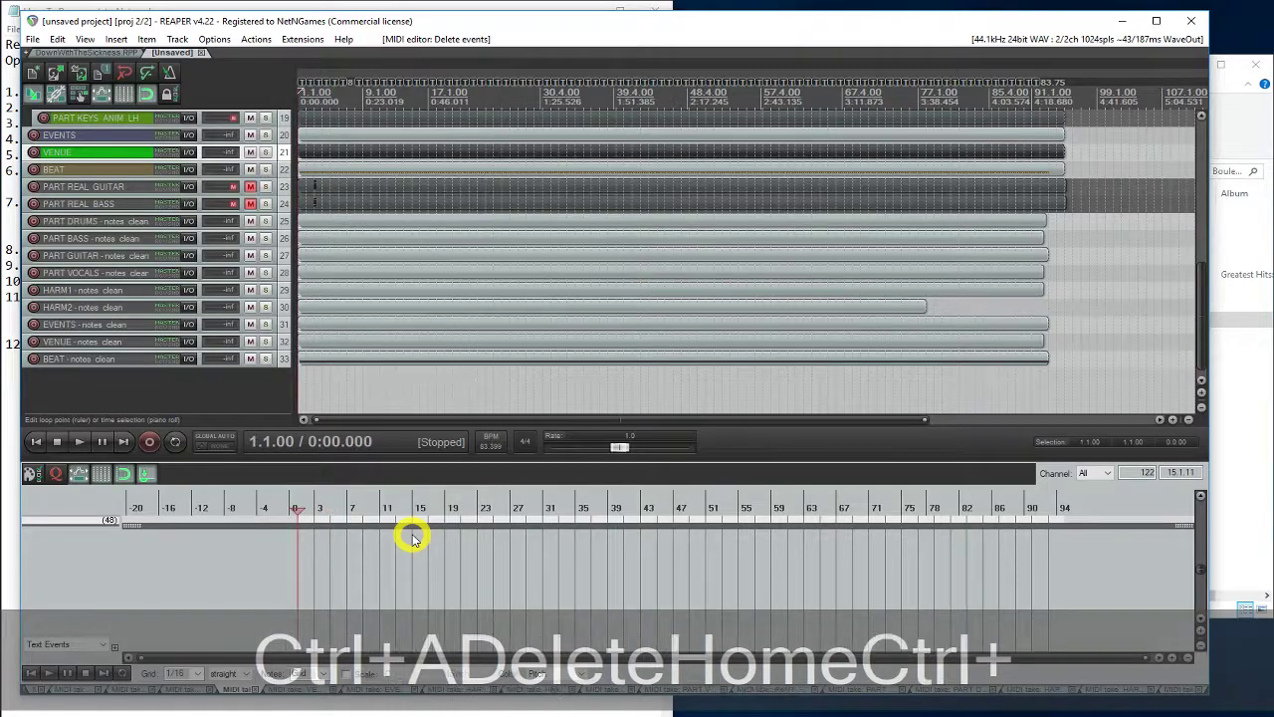
{"action": "key", "text": "ctrl+v"}
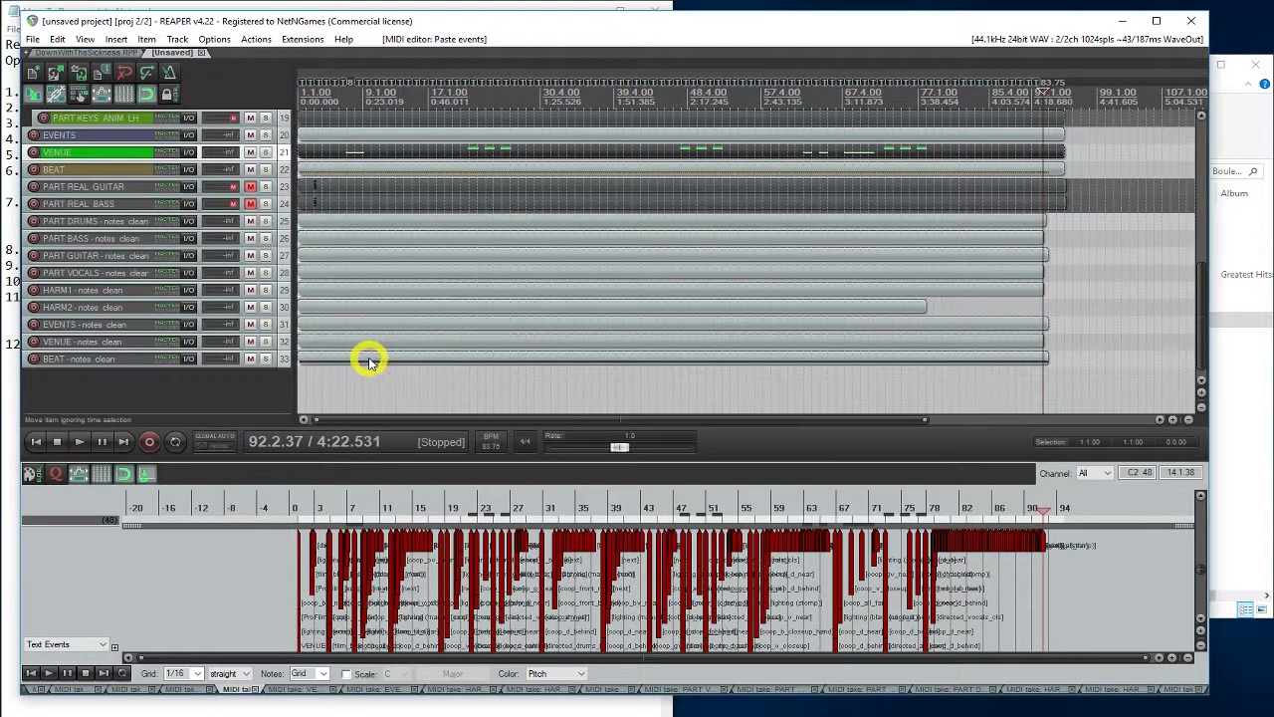
Replace the original BEAT notes with those cut from the BEAT notes clean take.
{"action": "left_click", "coordinate": [368, 359]}
{"action": "key", "text": "ctrl+a"}
{"action": "key", "text": "ctrl+x"}
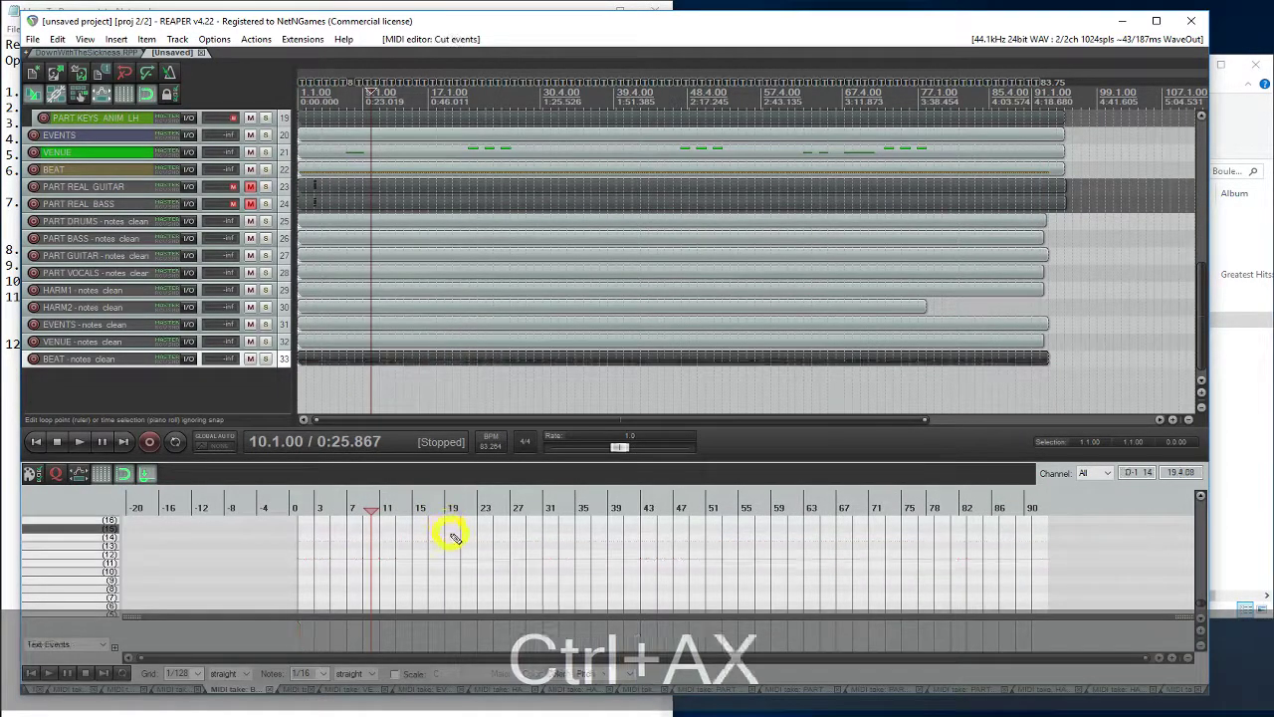
{"action": "left_click", "coordinate": [357, 173]}
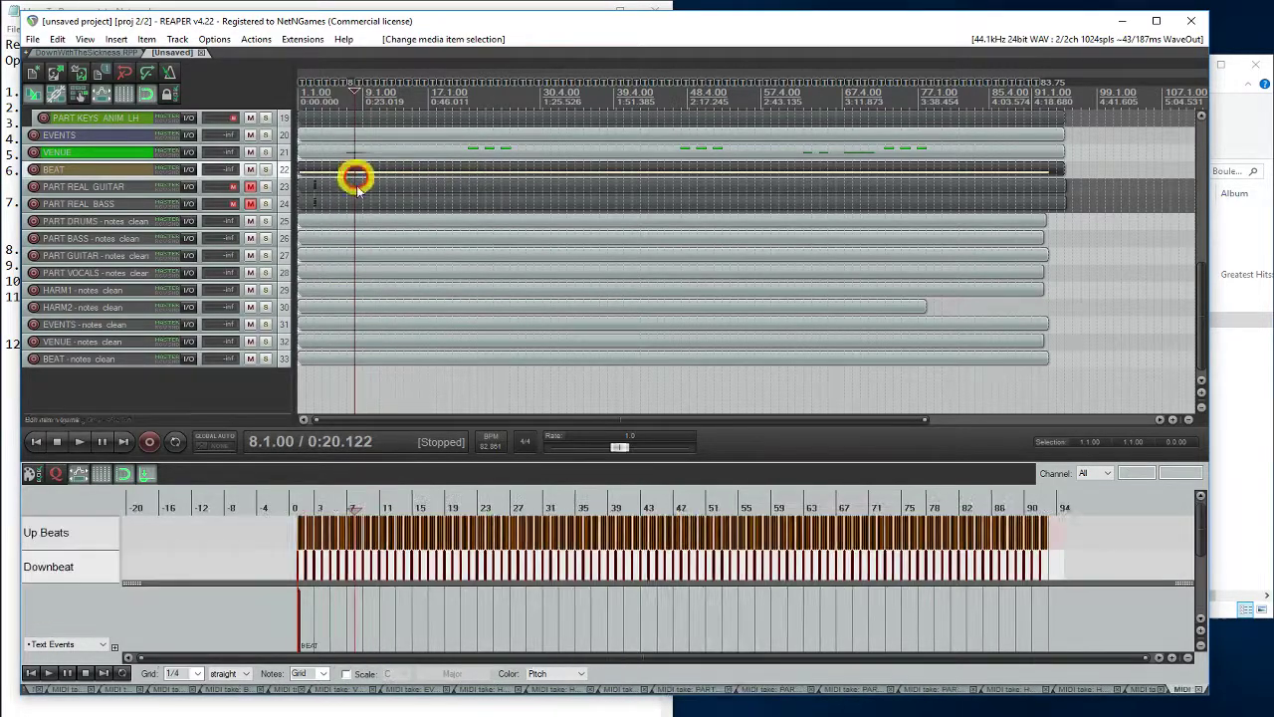
{"action": "key", "text": "ctrl+a"}
{"action": "key", "text": "Delete"}
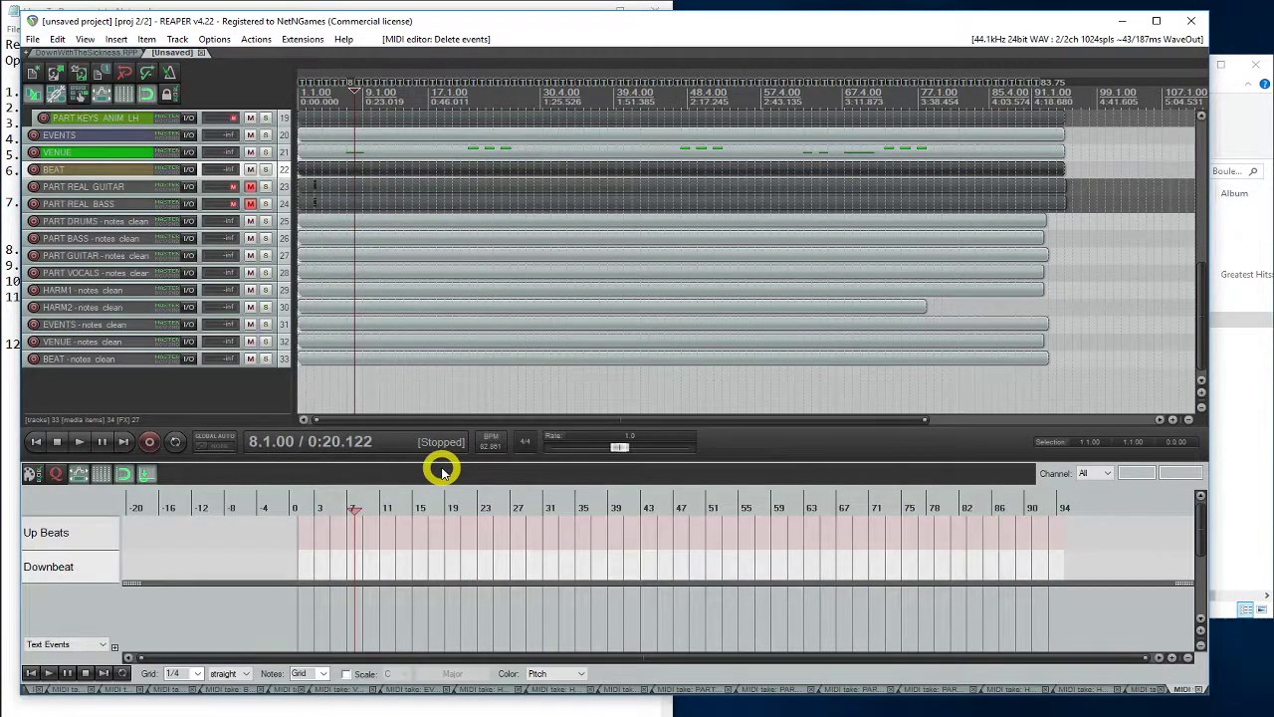
{"action": "key", "text": "Home"}
{"action": "key", "text": "ctrl+v"}
{"action": "left_click", "coordinate": [461, 531]}
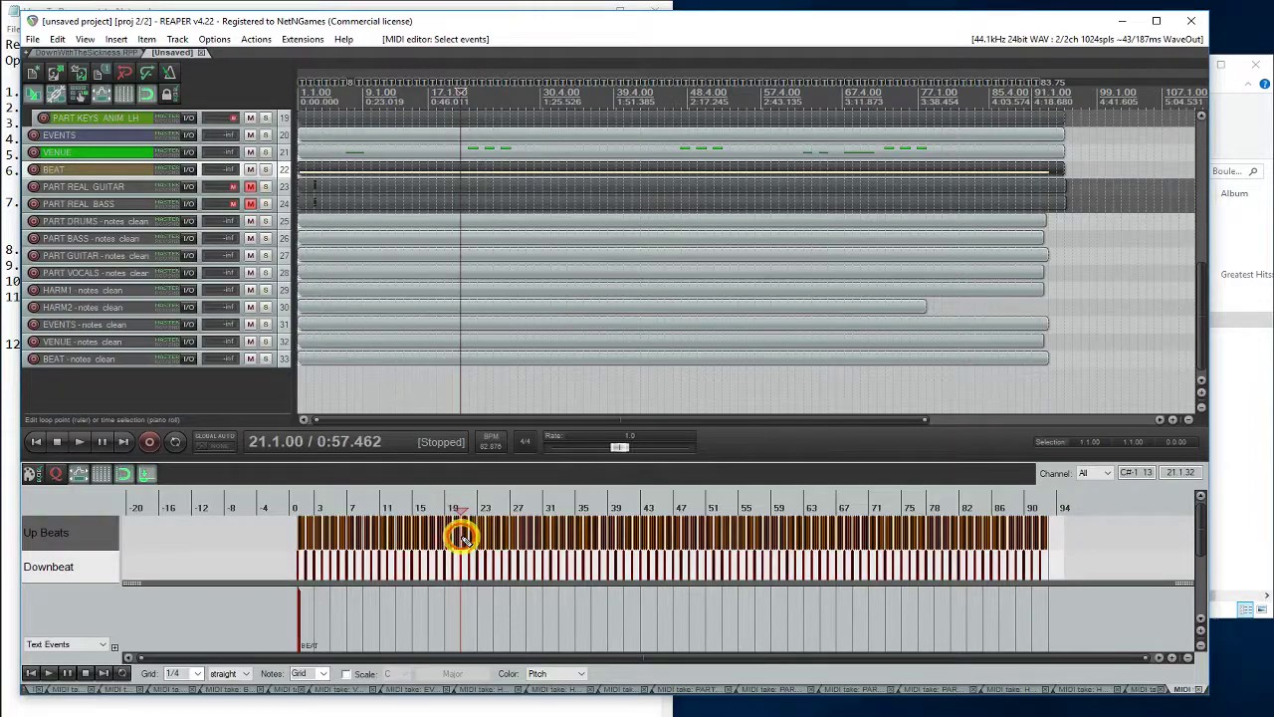
Delete the nine notes clean tracks, from PART DRUMS - notes clean through BEAT - notes clean.
{"action": "left_click", "coordinate": [286, 360]}
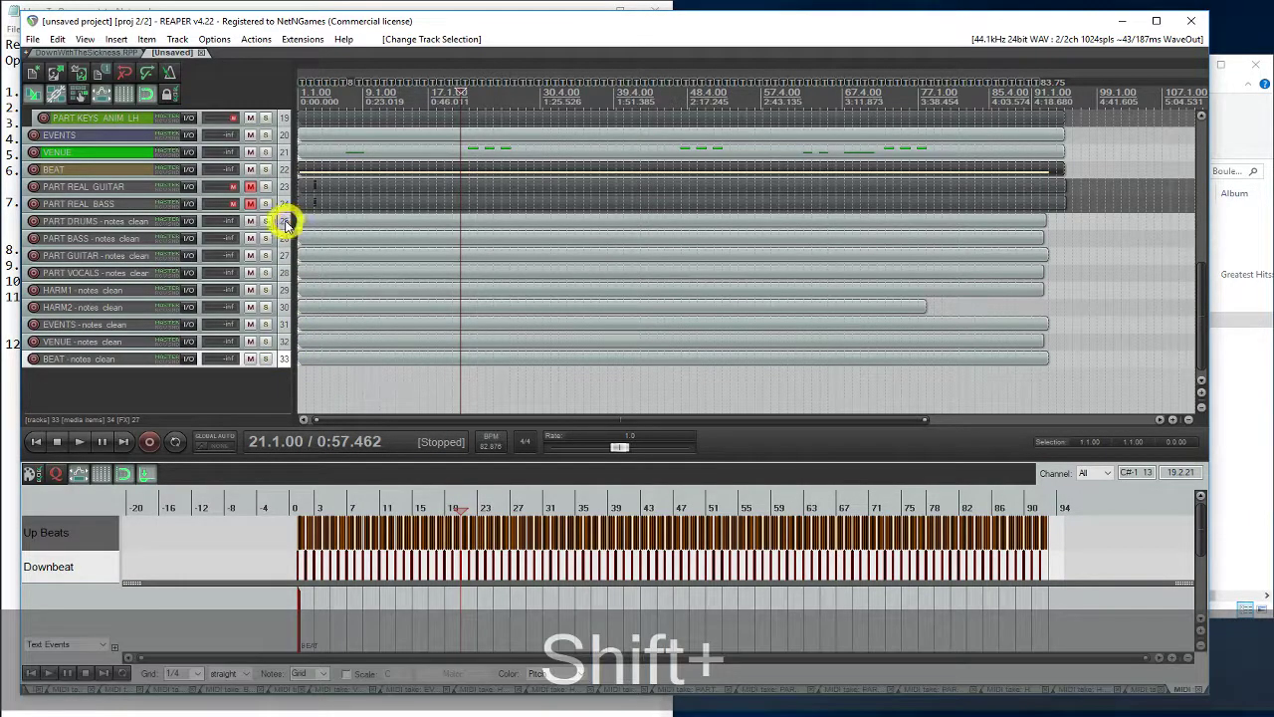
{"action": "left_click", "coordinate": [289, 221], "text": "shift"}
{"action": "key", "text": "Delete"}
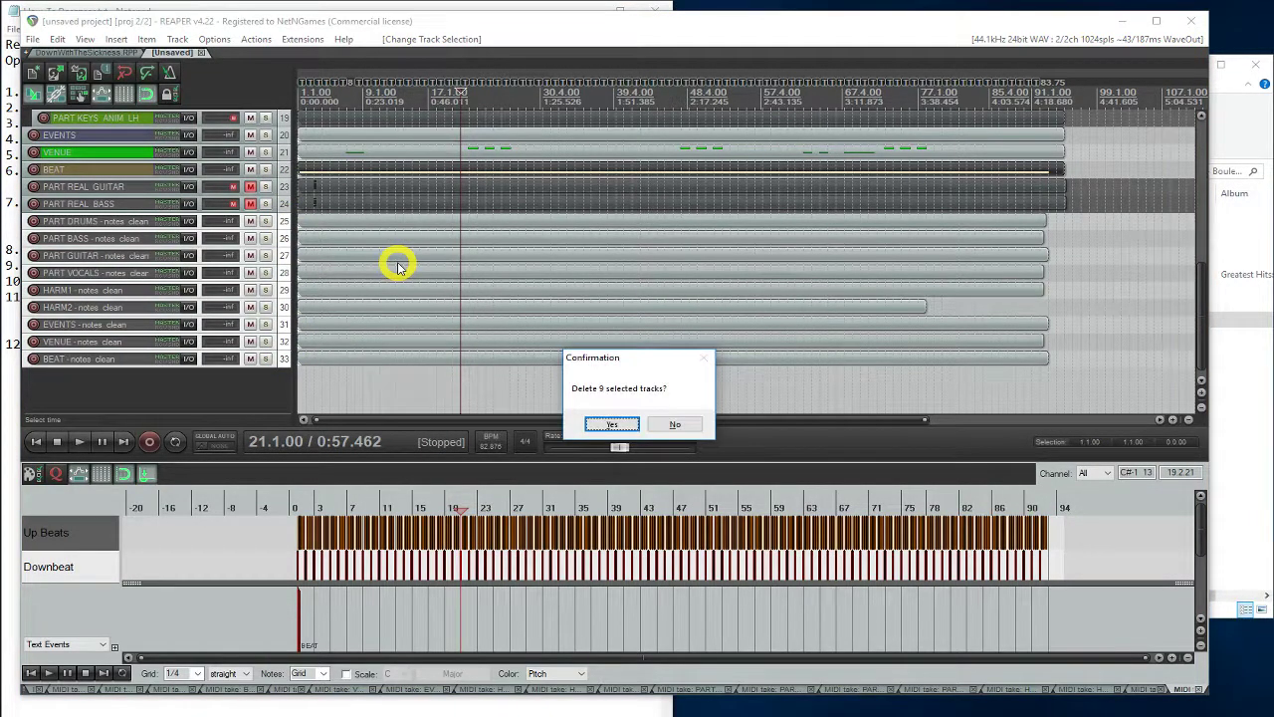
{"action": "key", "text": "Return"}
{"action": "scroll", "coordinate": [397, 262], "scroll_direction": "up", "scroll_amount": 5}
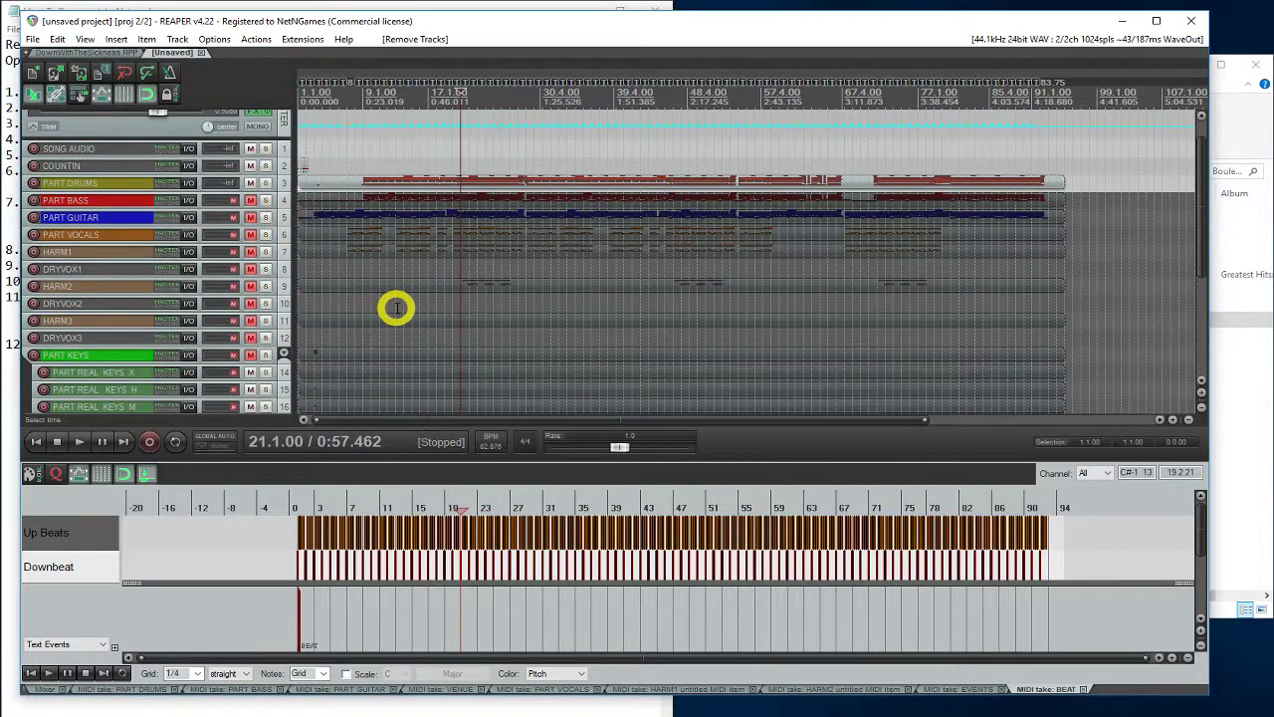
{"action": "scroll", "coordinate": [397, 308], "scroll_direction": "down", "scroll_amount": 5}
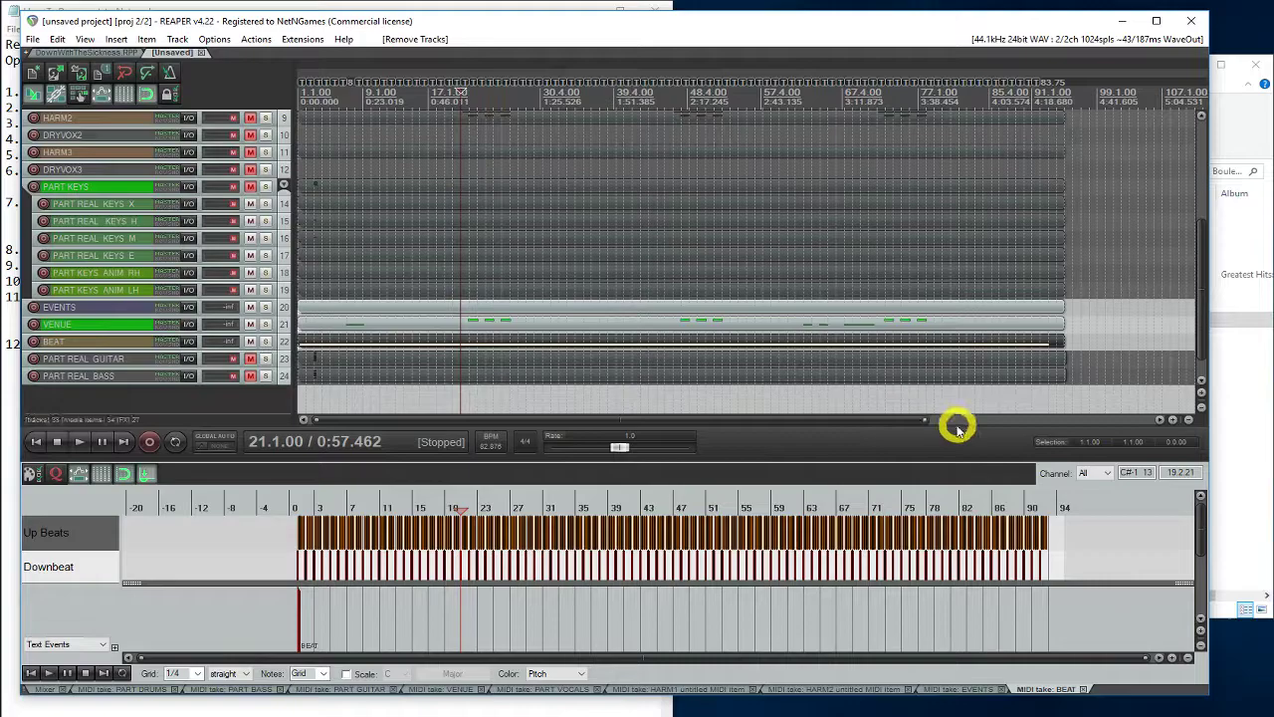
{"action": "left_click_drag", "start_coordinate": [932, 424], "coordinate": [366, 418]}
Import song, vocals, guitar, drums_1–3 and the Green Day .ogg files into REAPER, each on its own track.
{"action": "left_click", "coordinate": [1234, 443]}
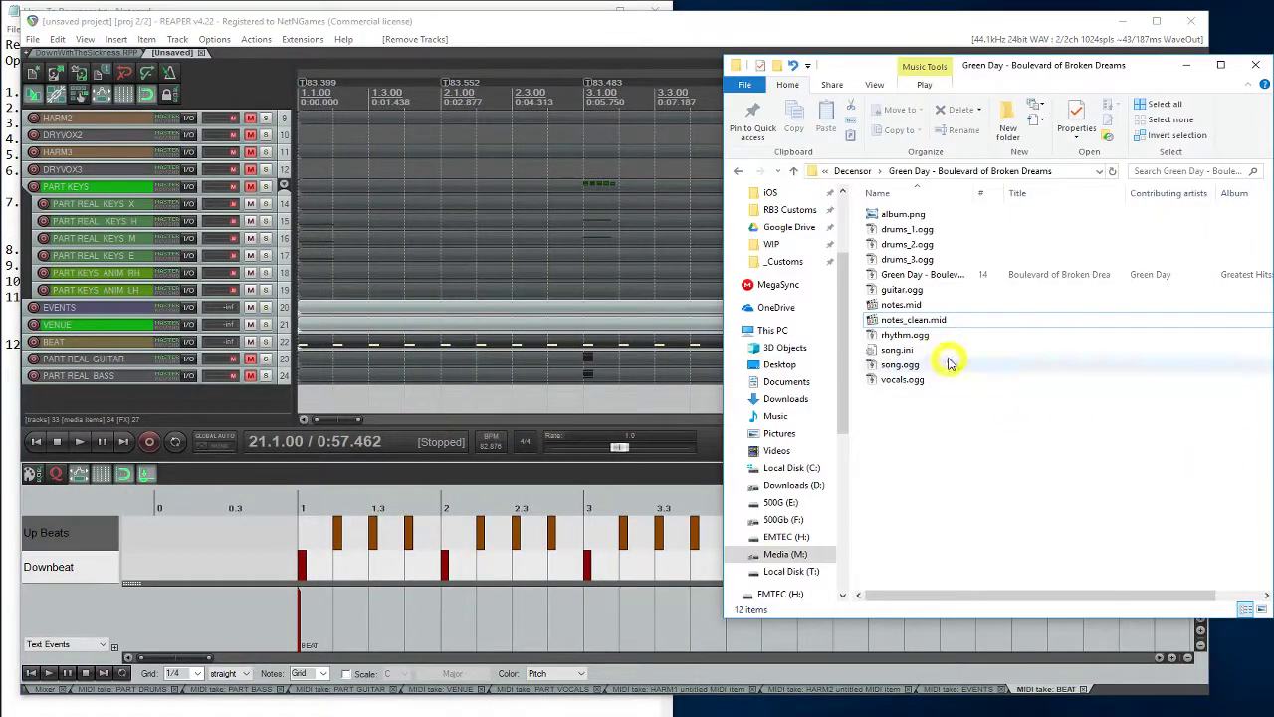
{"action": "left_click_drag", "start_coordinate": [940, 409], "coordinate": [884, 344]}
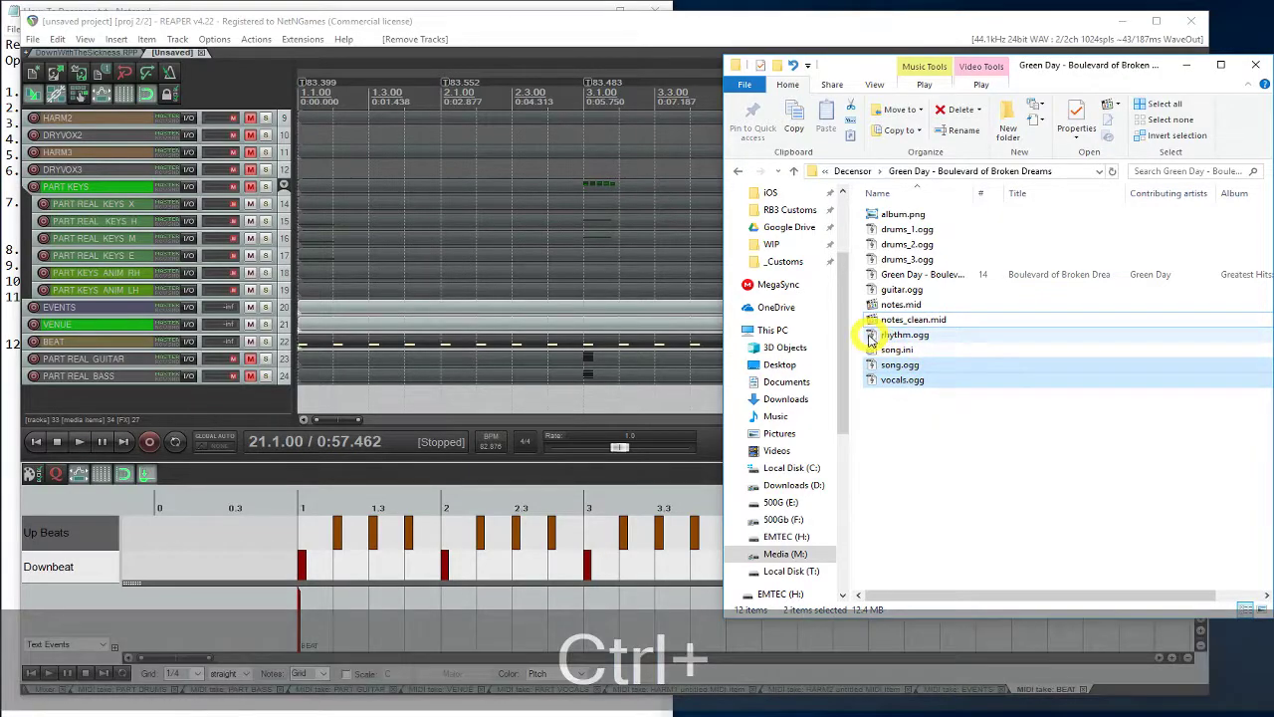
{"action": "left_click", "coordinate": [871, 292], "text": "ctrl"}
{"action": "left_click", "coordinate": [886, 275], "text": "ctrl"}
{"action": "left_click", "coordinate": [911, 260], "text": "ctrl"}
{"action": "left_click", "coordinate": [925, 245], "text": "ctrl"}
{"action": "left_click", "coordinate": [926, 230], "text": "ctrl"}
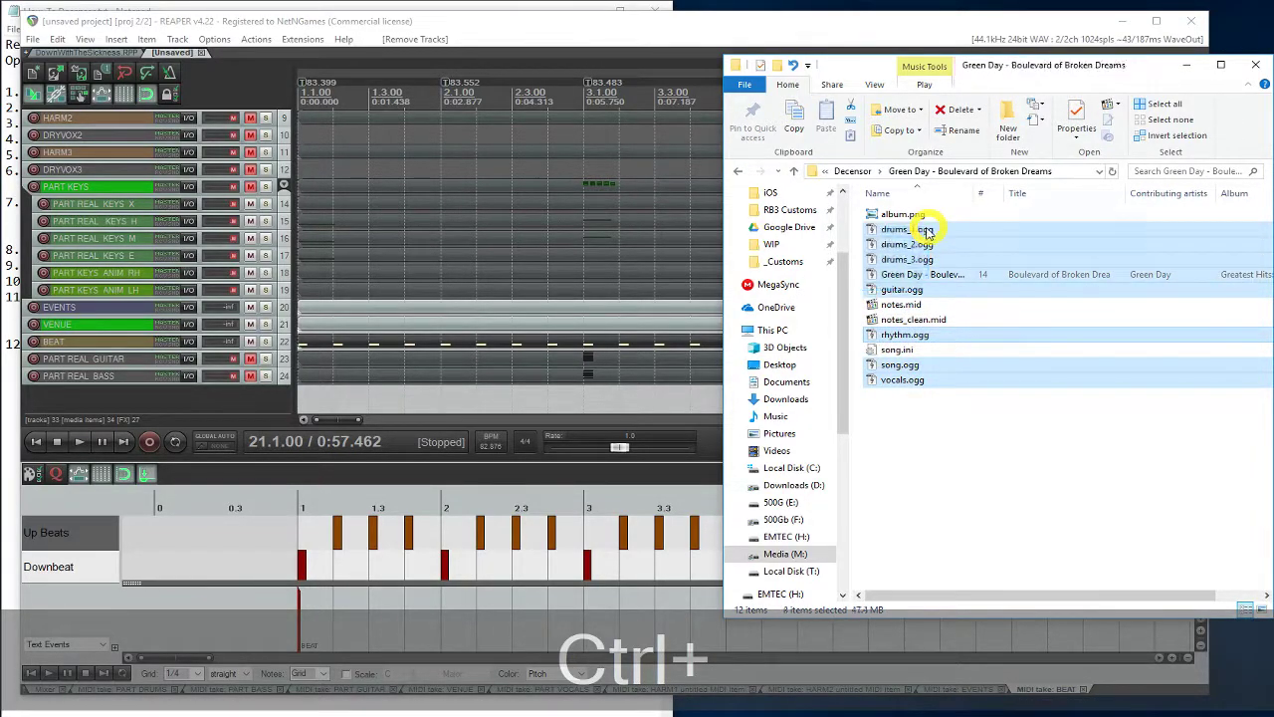
{"action": "left_click_drag", "start_coordinate": [667, 288], "coordinate": [379, 356]}
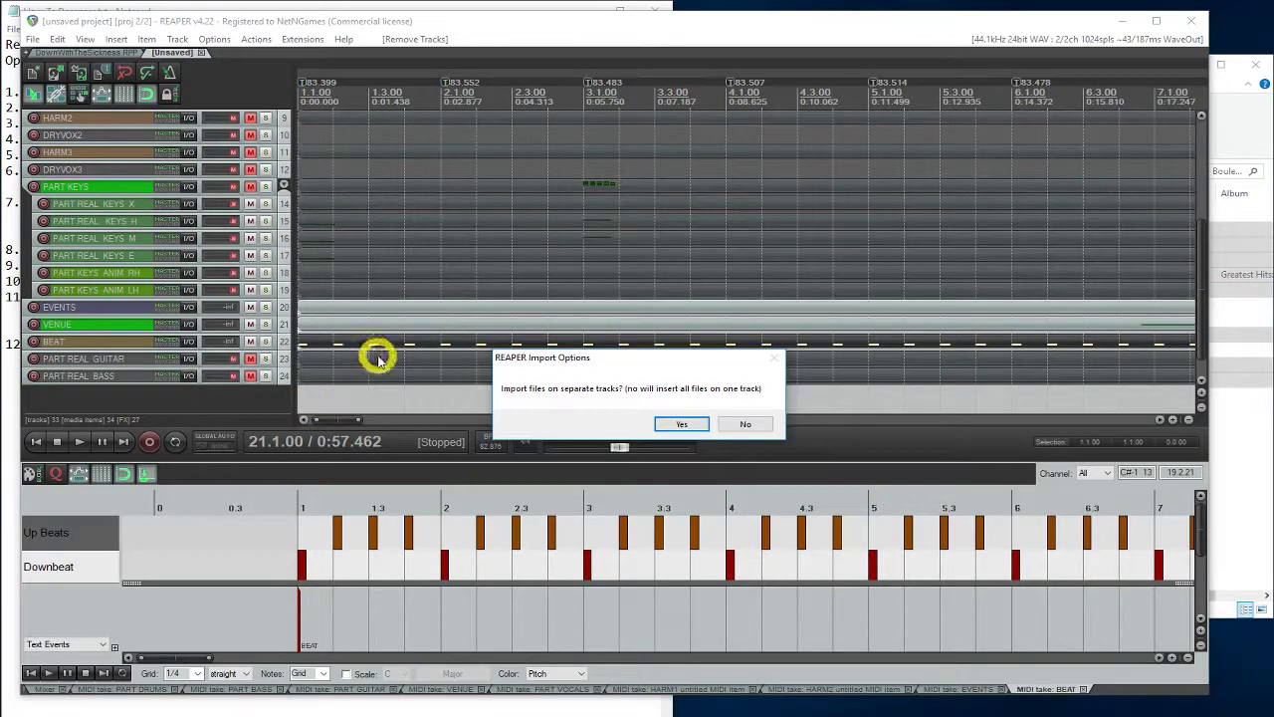
{"action": "left_click", "coordinate": [696, 430]}
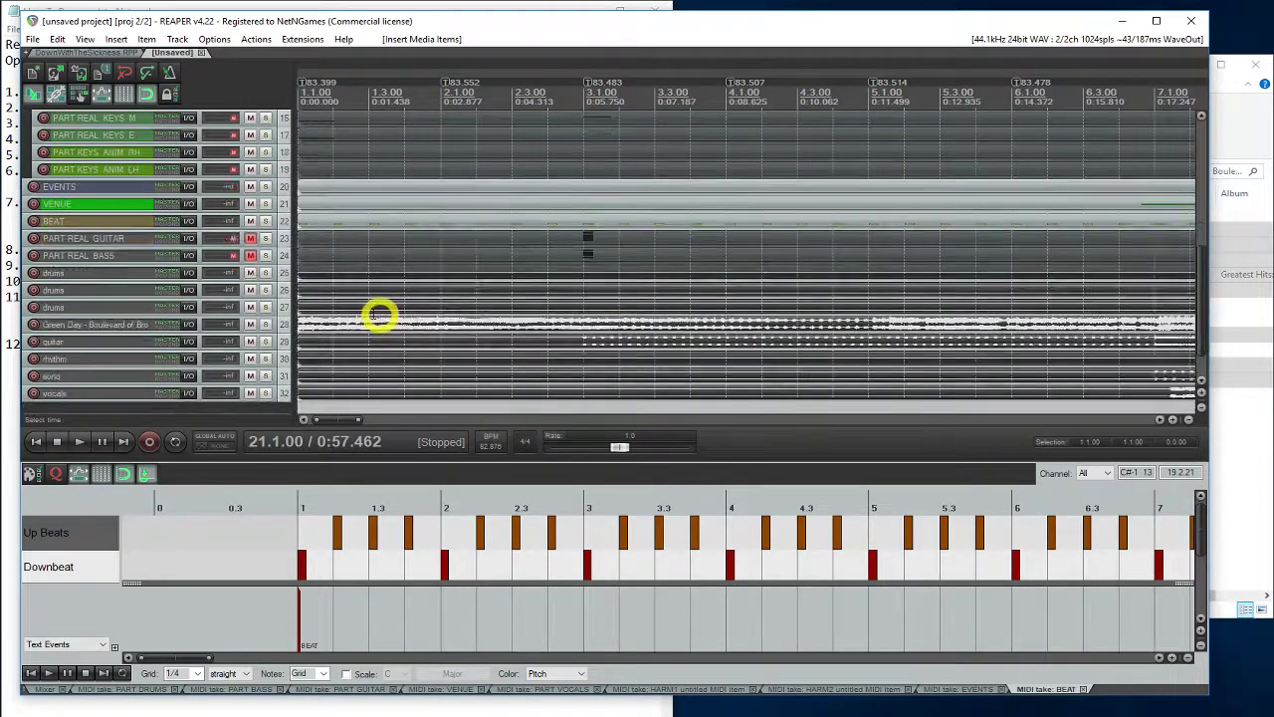
Move the new audio tracks to the top, put Green Day above COUNTIN, and rename SONG AUDIO 'Decen'.
{"action": "left_click", "coordinate": [286, 241]}
{"action": "left_click", "coordinate": [285, 356], "text": "shift"}
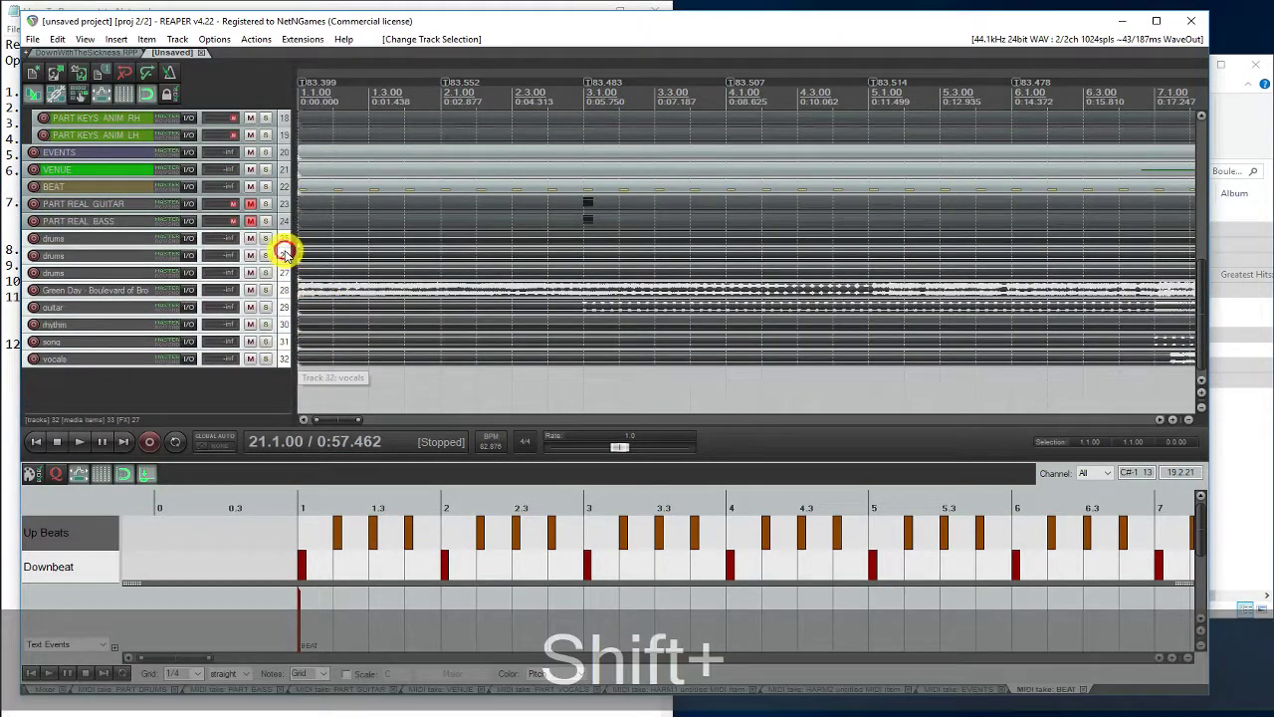
{"action": "left_click_drag", "start_coordinate": [285, 239], "coordinate": [261, 169]}
{"action": "left_click", "coordinate": [286, 228]}
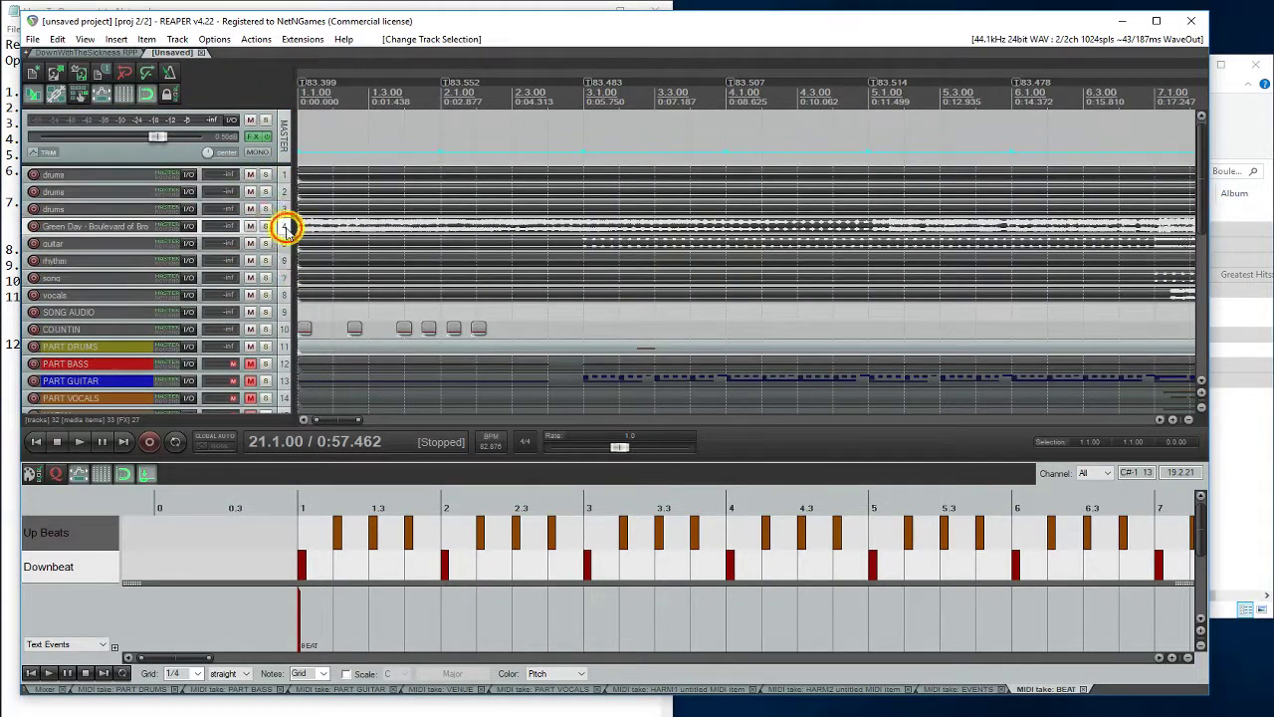
{"action": "left_click_drag", "start_coordinate": [285, 228], "coordinate": [284, 328]}
{"action": "double_click", "coordinate": [110, 298]}
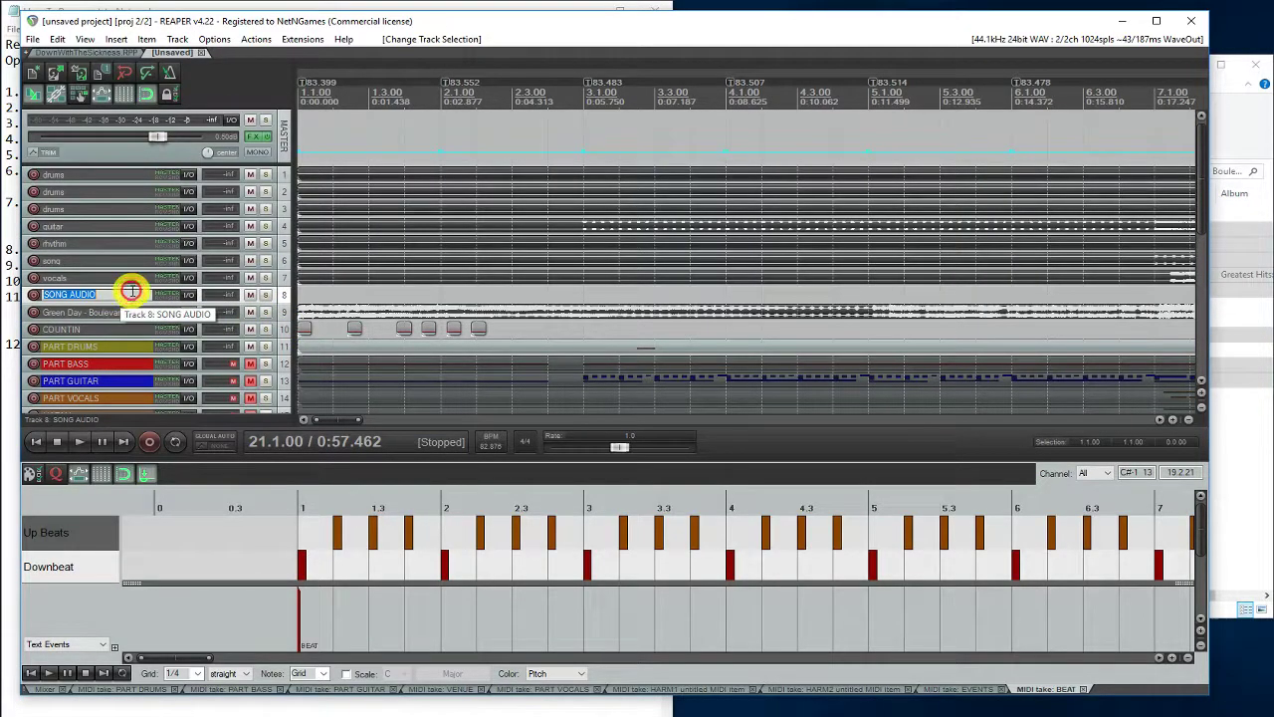
{"action": "type", "text": "Decen"}
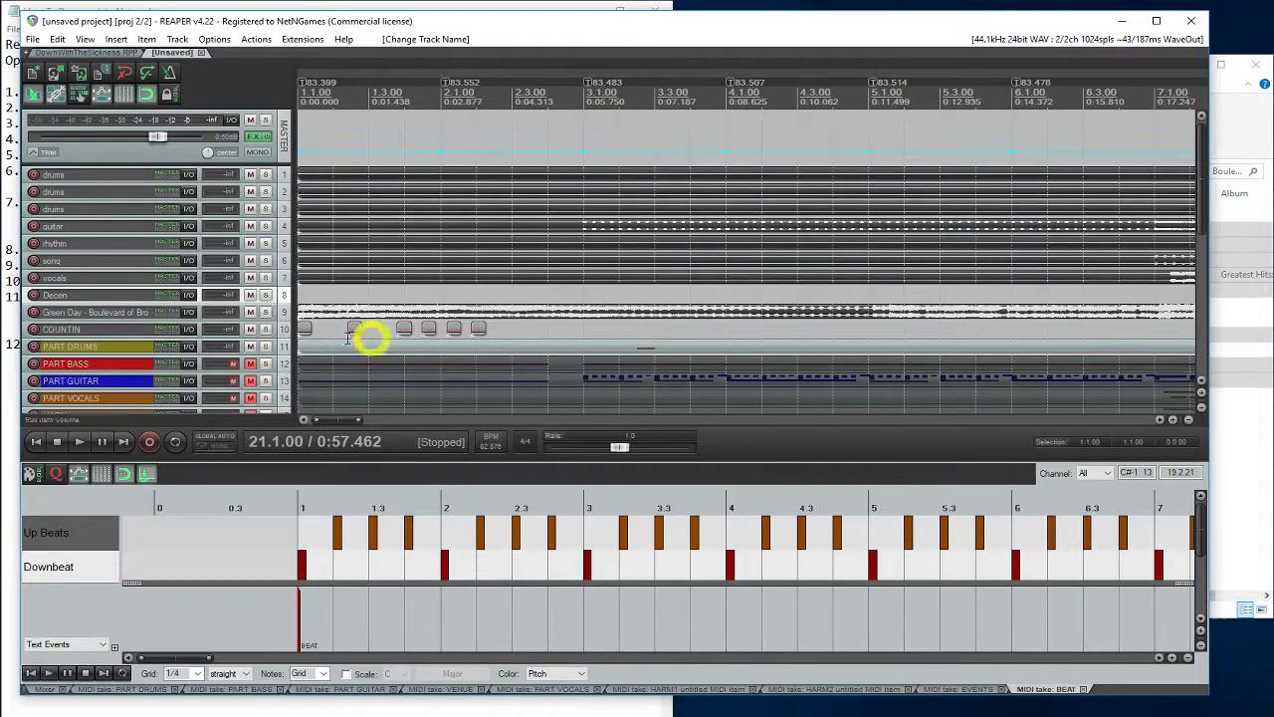
Mute COUNTIN and slide the Green Day audio to start at bar 3.1.00.
{"action": "left_click", "coordinate": [250, 329]}
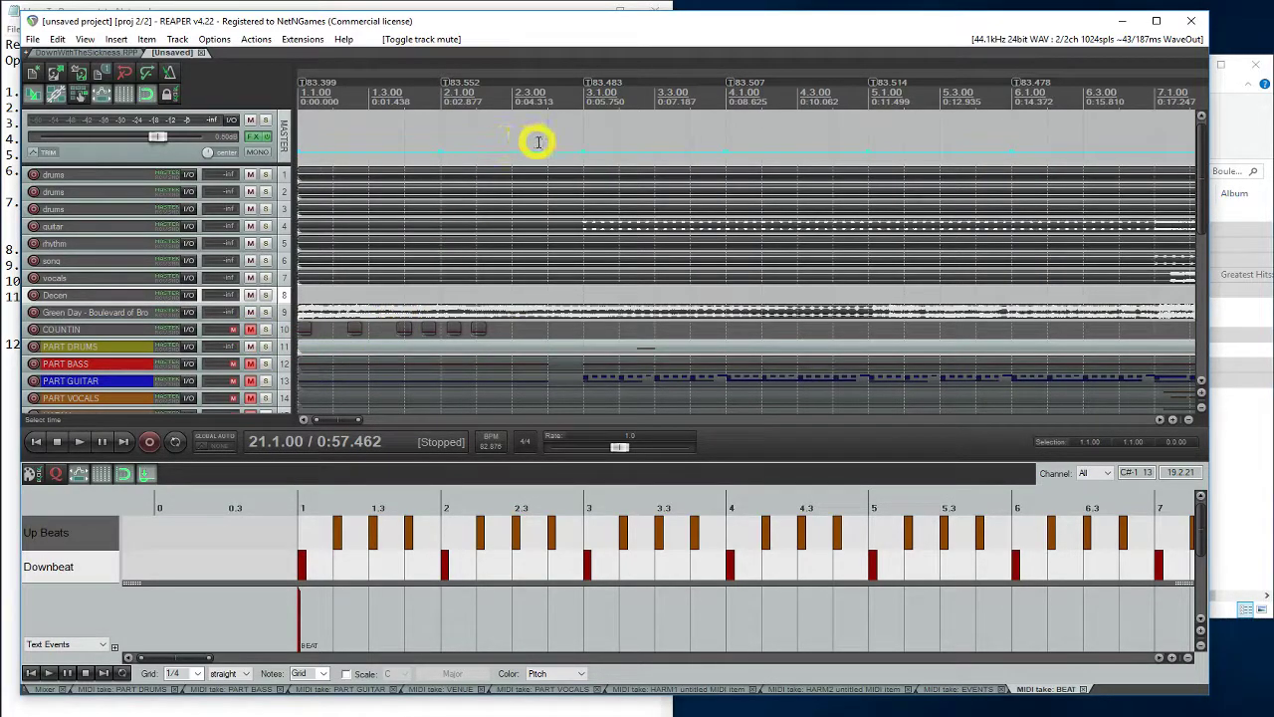
{"action": "left_click", "coordinate": [543, 179]}
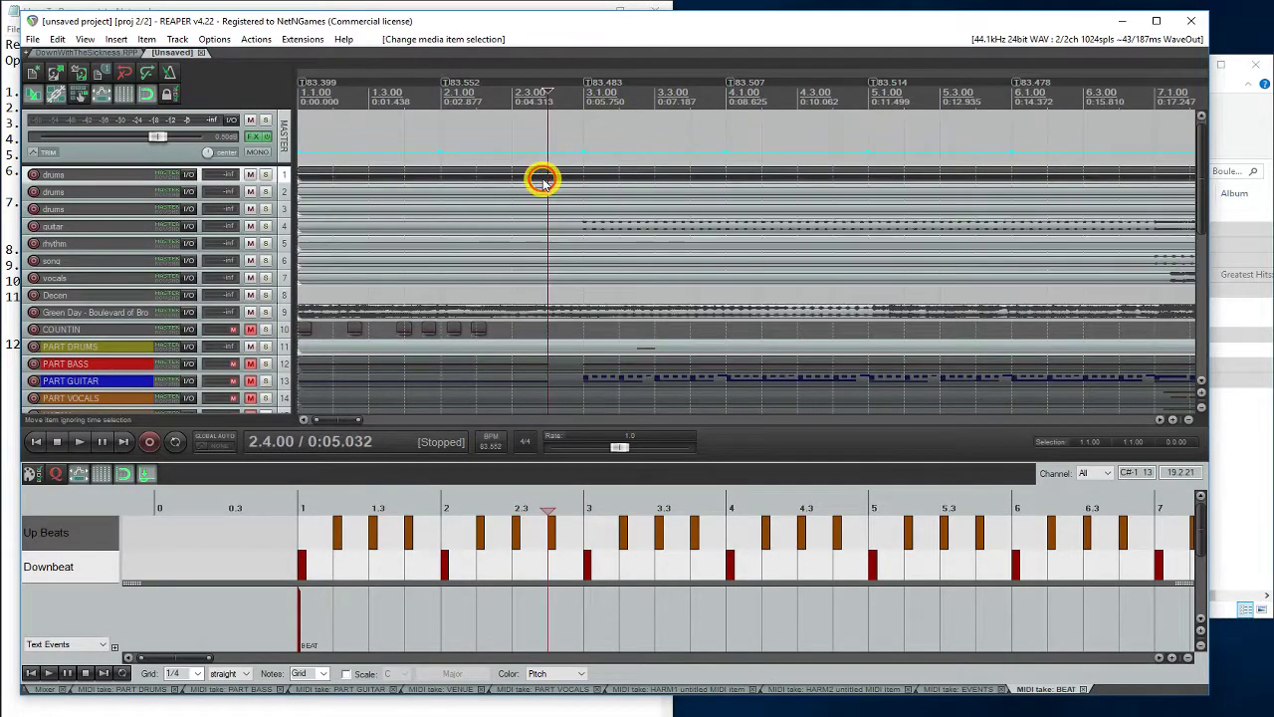
{"action": "left_click", "coordinate": [583, 99]}
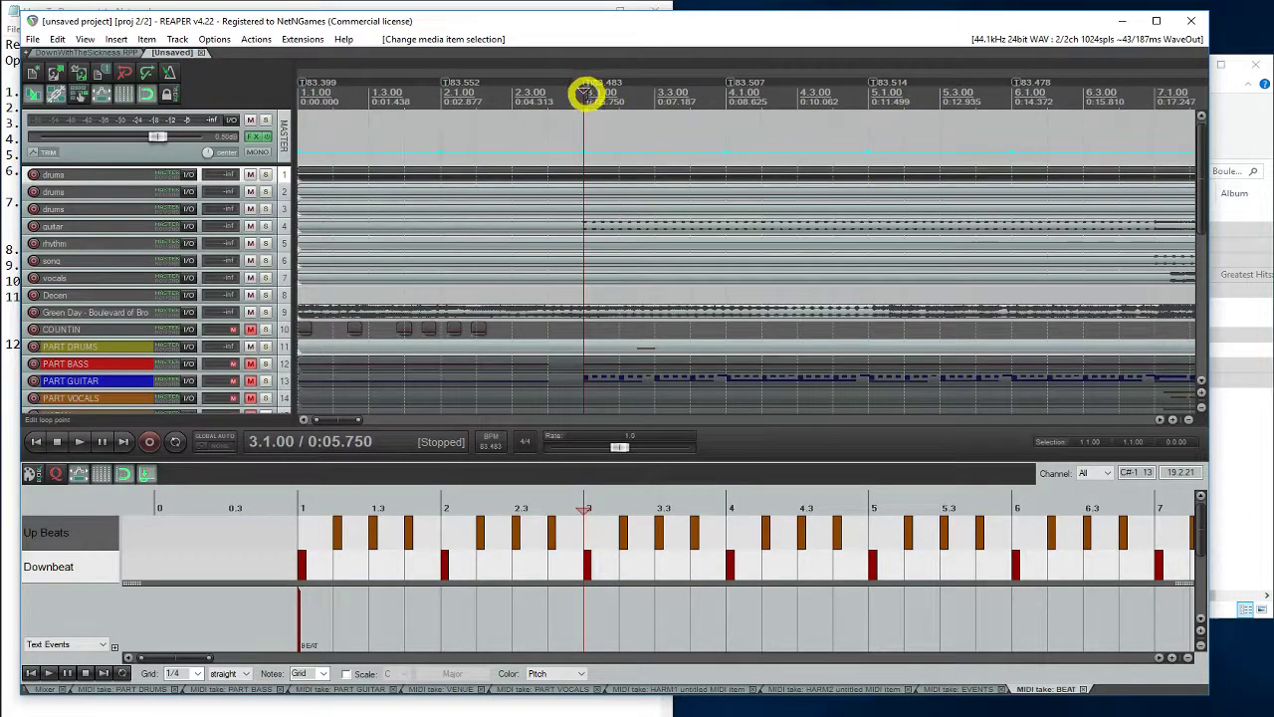
{"action": "left_click_drag", "start_coordinate": [317, 314], "coordinate": [606, 316]}
{"action": "left_click", "coordinate": [561, 303]}
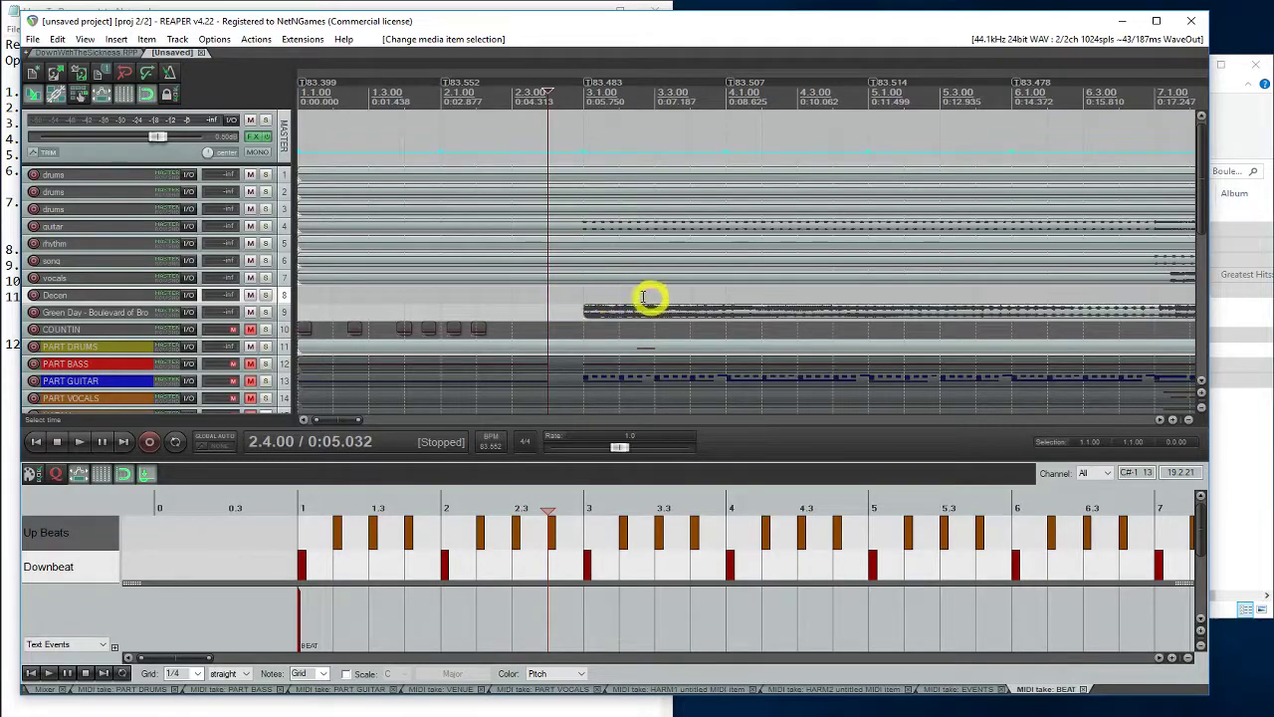
Save the project as Blvd_decen.rpp and select the PART VOCALS track.
{"action": "left_click", "coordinate": [33, 40]}
{"action": "left_click", "coordinate": [138, 104]}
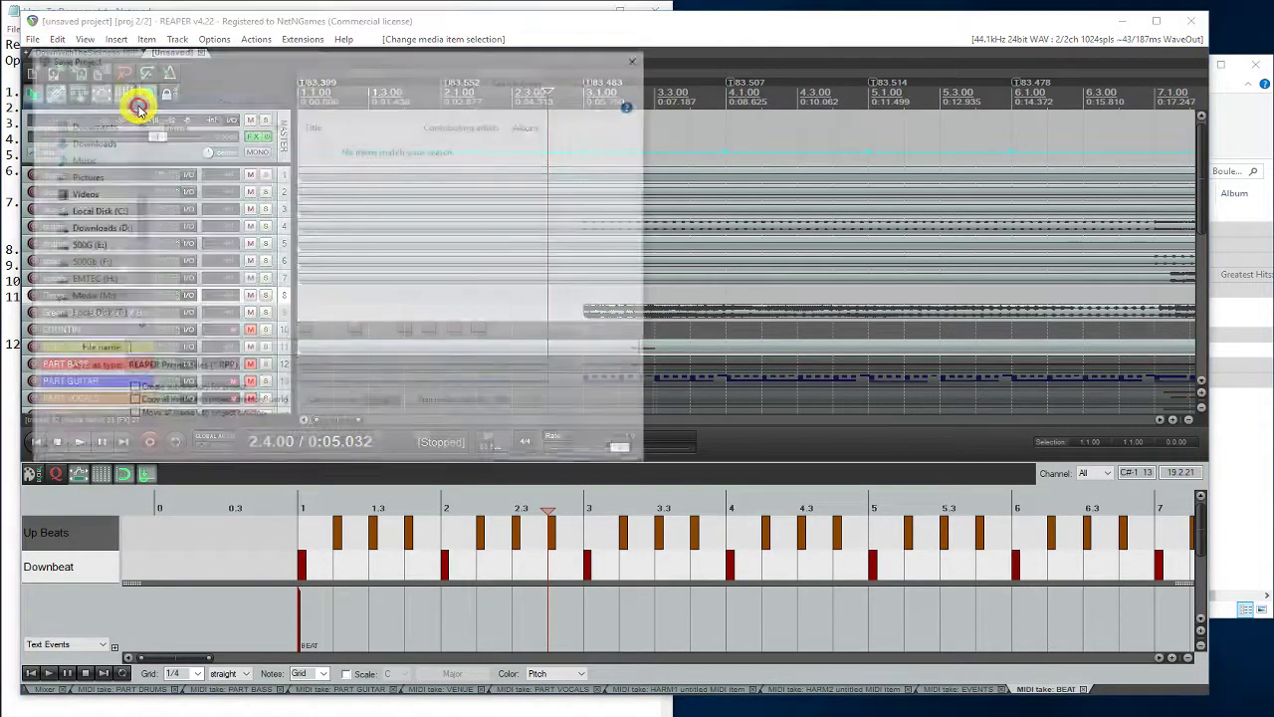
{"action": "type", "text": "Blvd"}
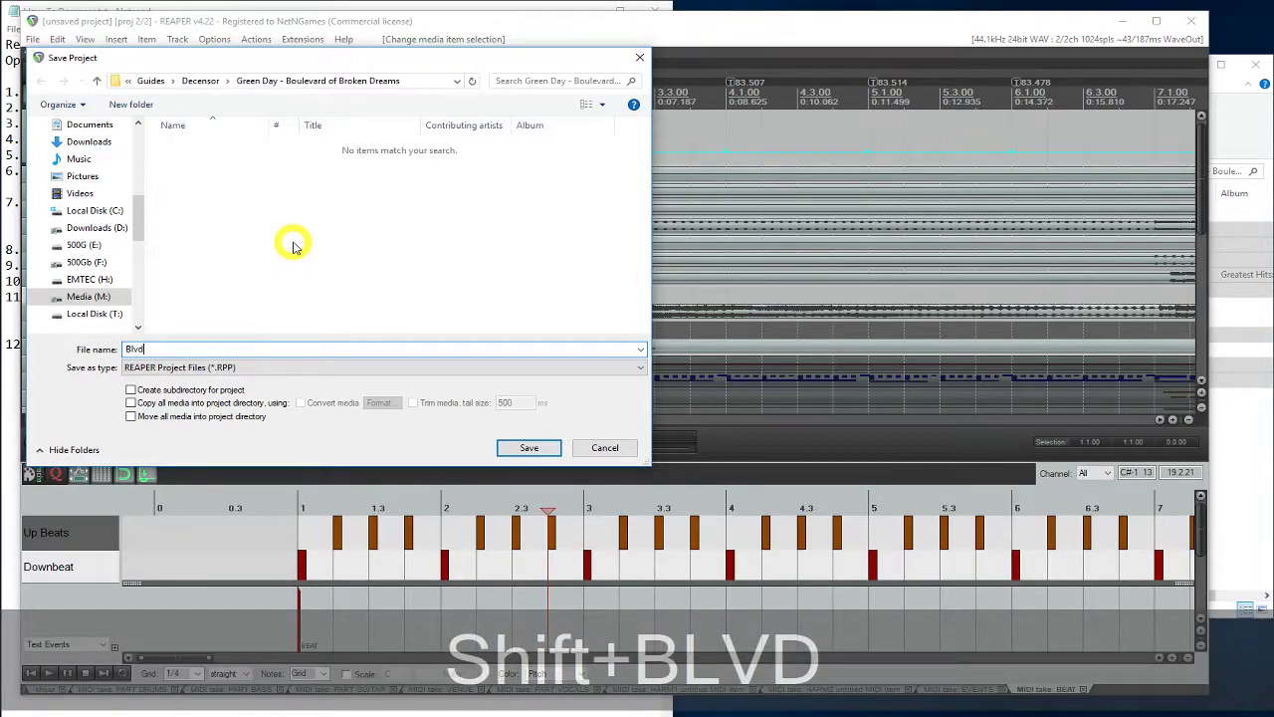
{"action": "type", "text": "_decen"}
{"action": "key", "text": "Return"}
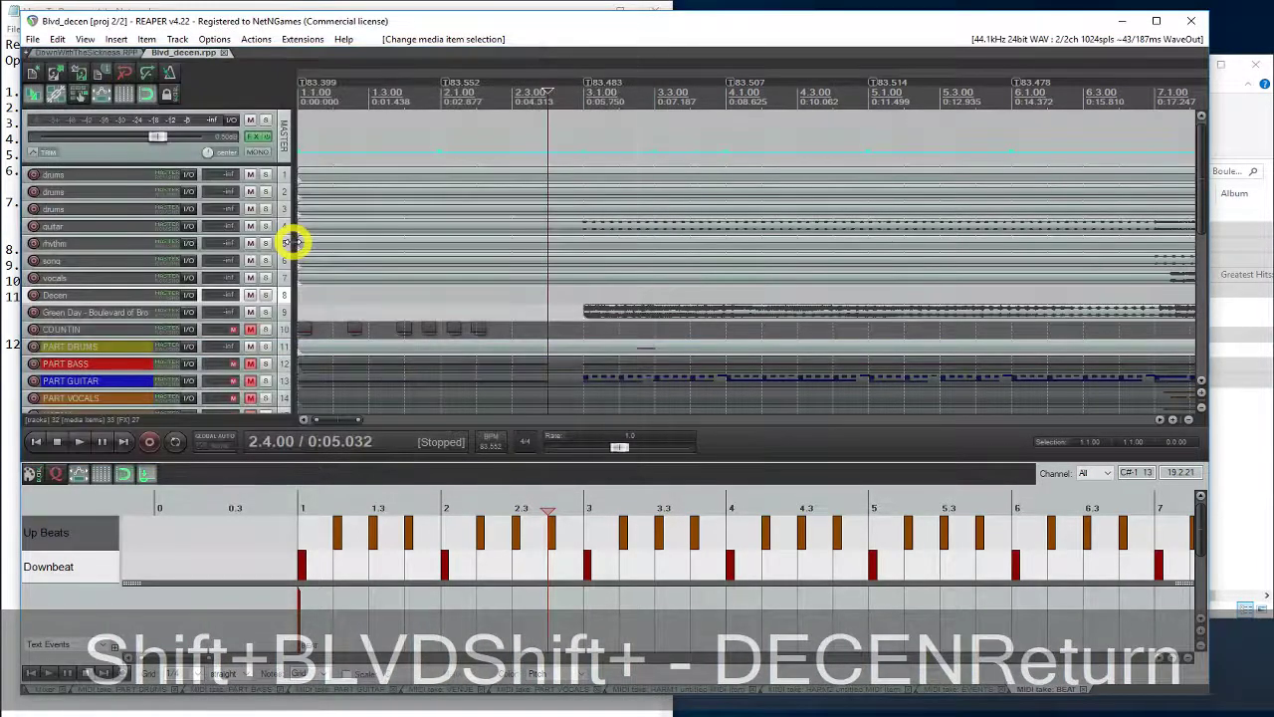
{"action": "scroll", "coordinate": [532, 306], "scroll_direction": "down", "scroll_amount": 3}
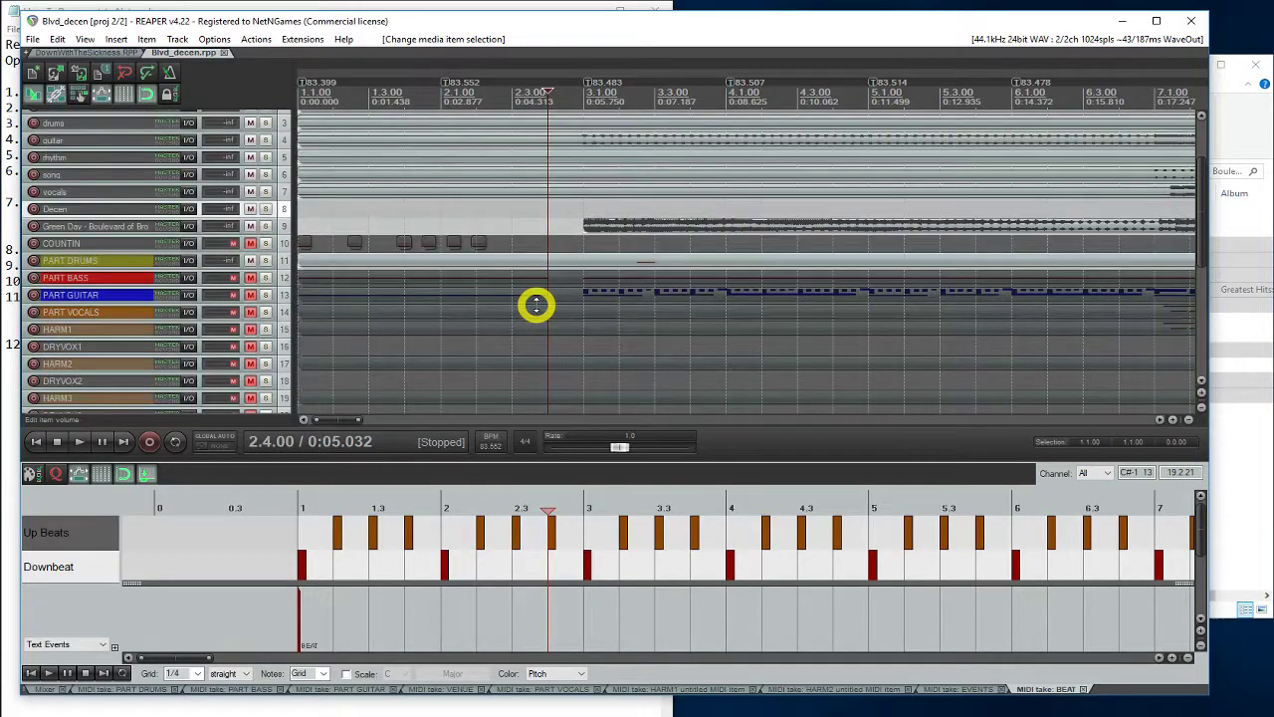
{"action": "left_click", "coordinate": [621, 317]}
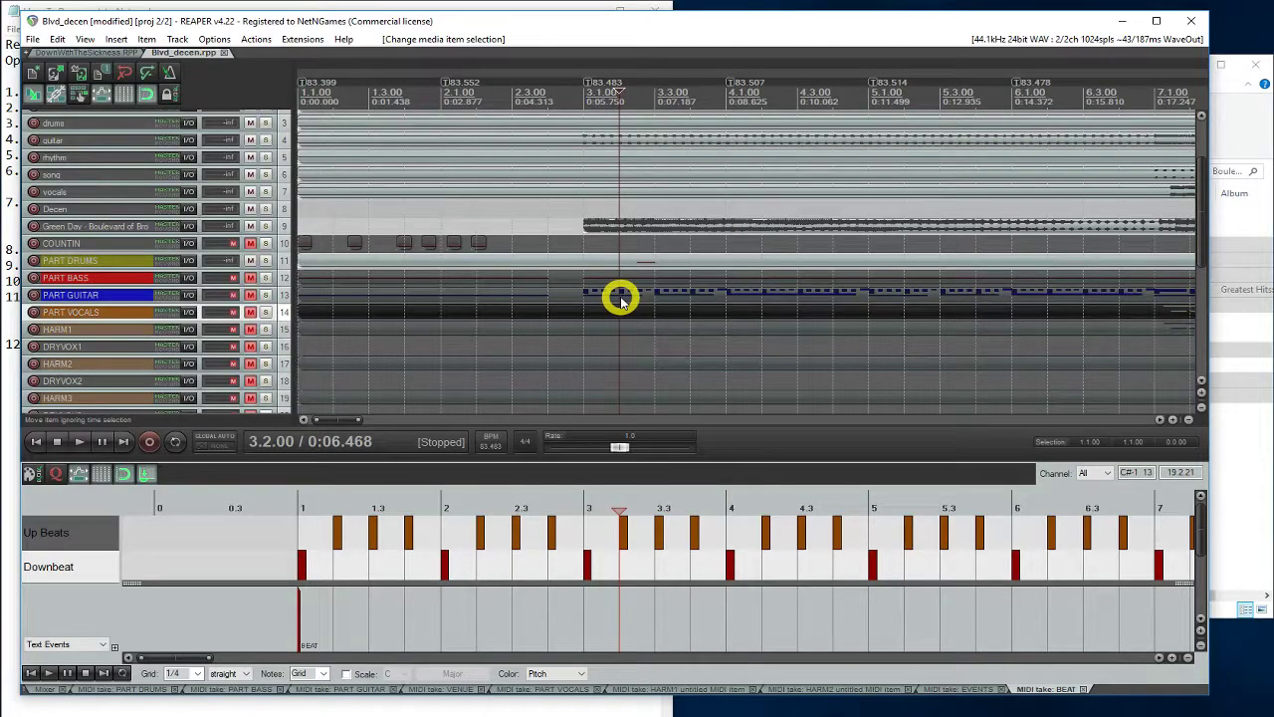
Export the vocal lyrics to Blvd_decen_vocals.txt and open that file in Notepad.
{"action": "left_click", "coordinate": [195, 435]}
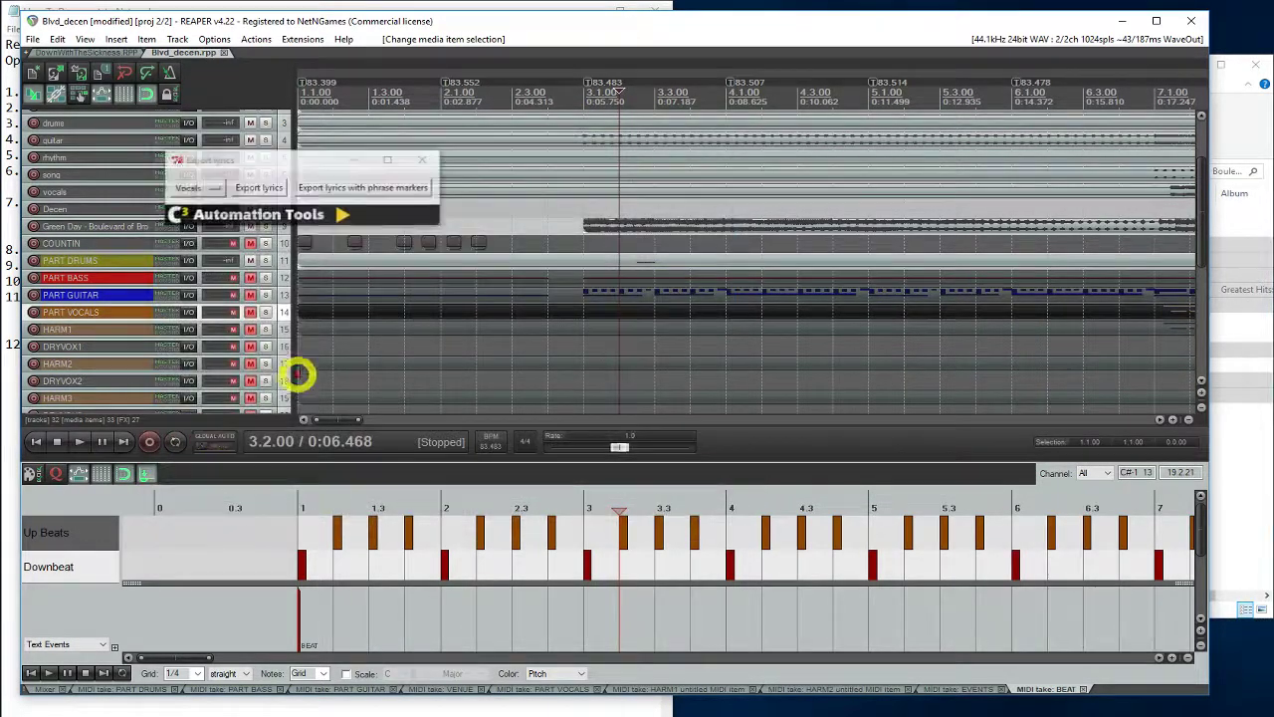
{"action": "left_click", "coordinate": [269, 191]}
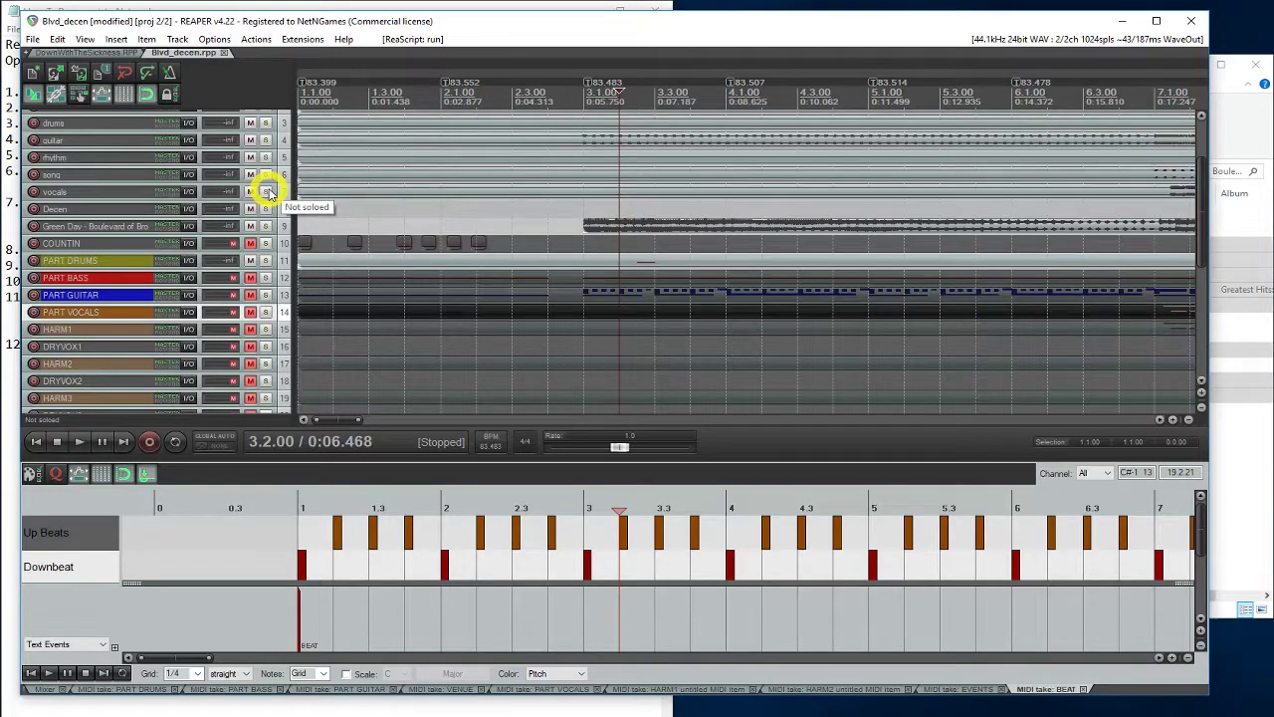
{"action": "left_click", "coordinate": [1120, 22]}
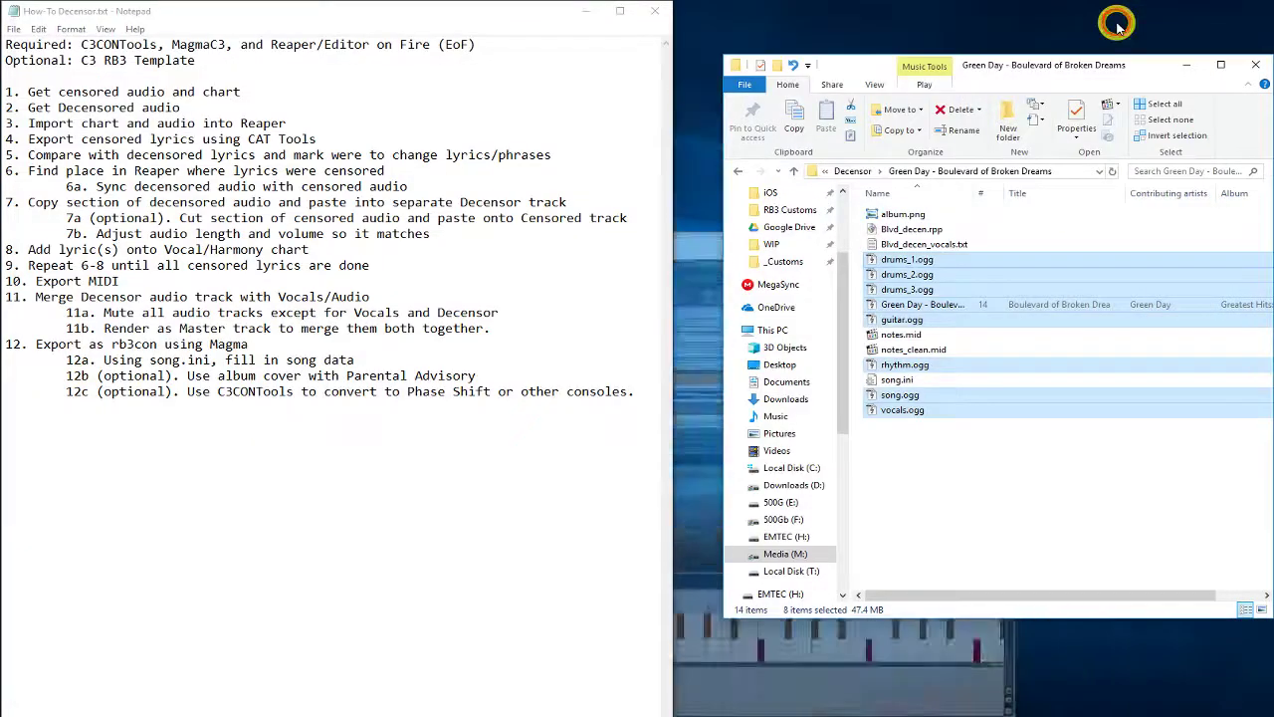
{"action": "left_click", "coordinate": [921, 246]}
{"action": "double_click", "coordinate": [921, 246]}
Place the vocals lyrics window over the instructions and start a search on Genius in Chrome.
{"action": "left_click_drag", "start_coordinate": [906, 131], "coordinate": [252, 130]}
{"action": "key", "text": "alt+Tab"}
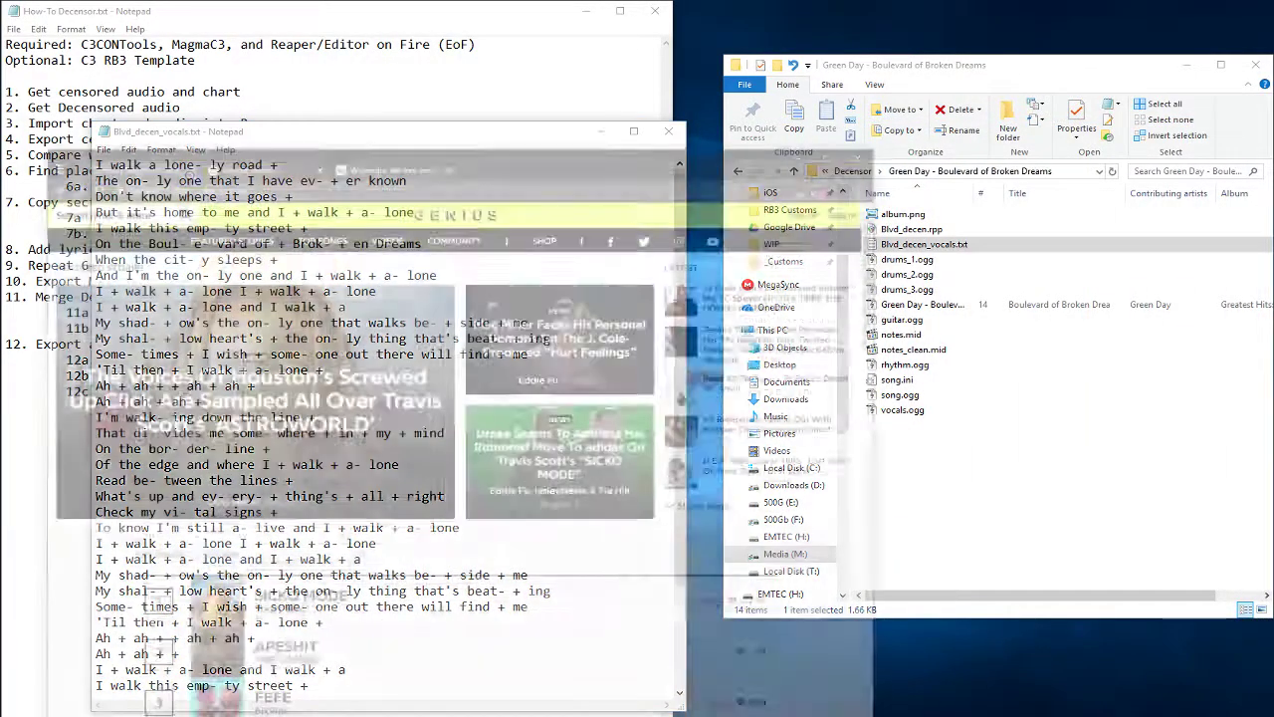
{"action": "left_click", "coordinate": [100, 123]}
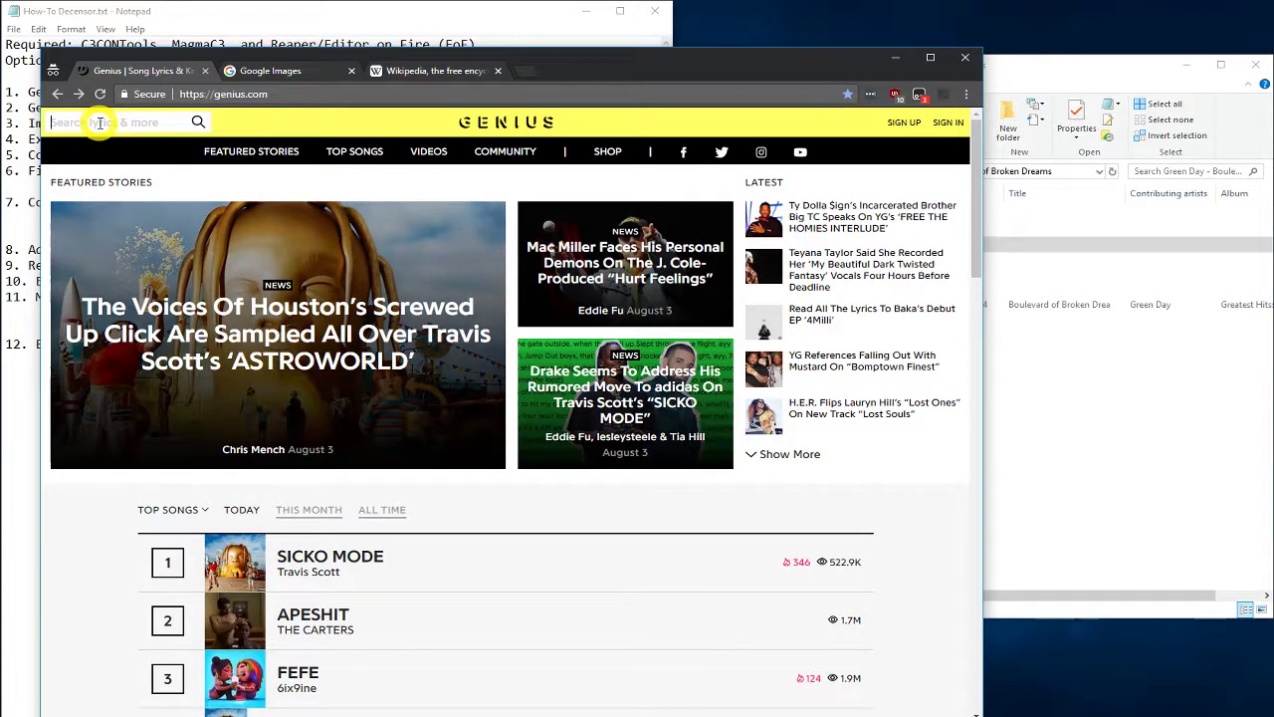
Search 'boulevard of', open Green Day's Boulevard of Broken Dreams, and select all its lyrics.
{"action": "type", "text": "bouleva"}
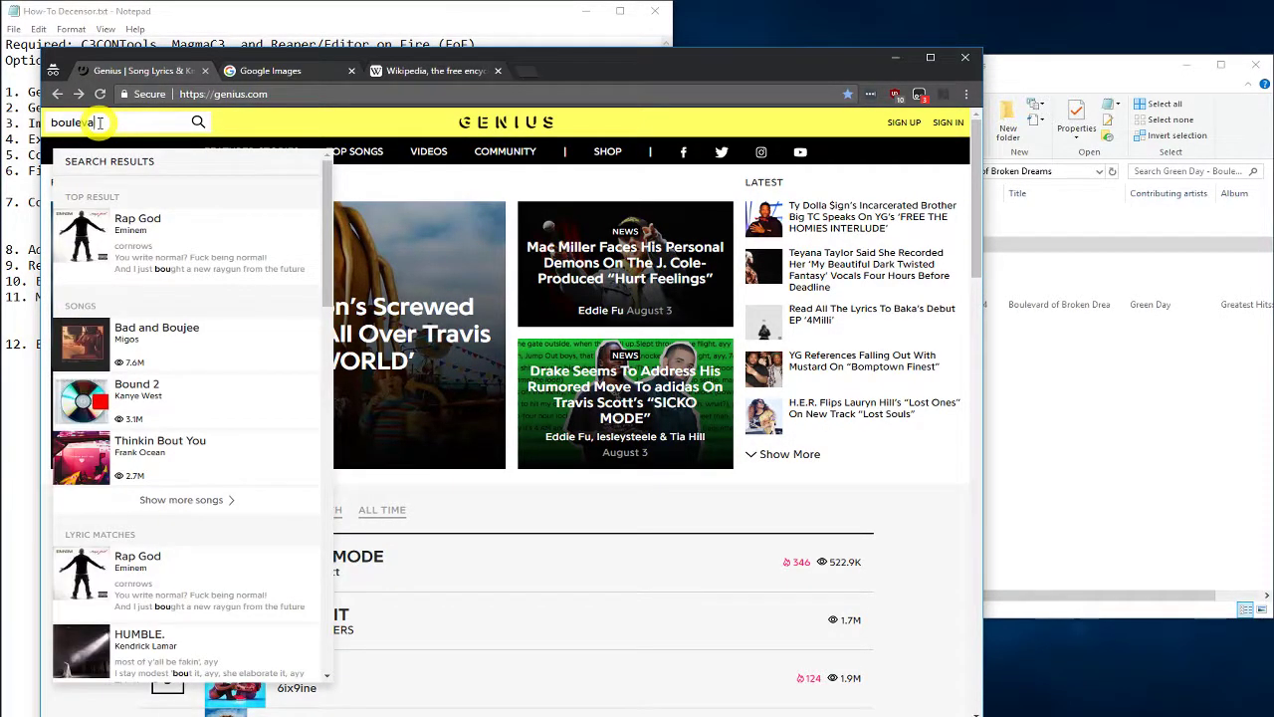
{"action": "type", "text": "rd of"}
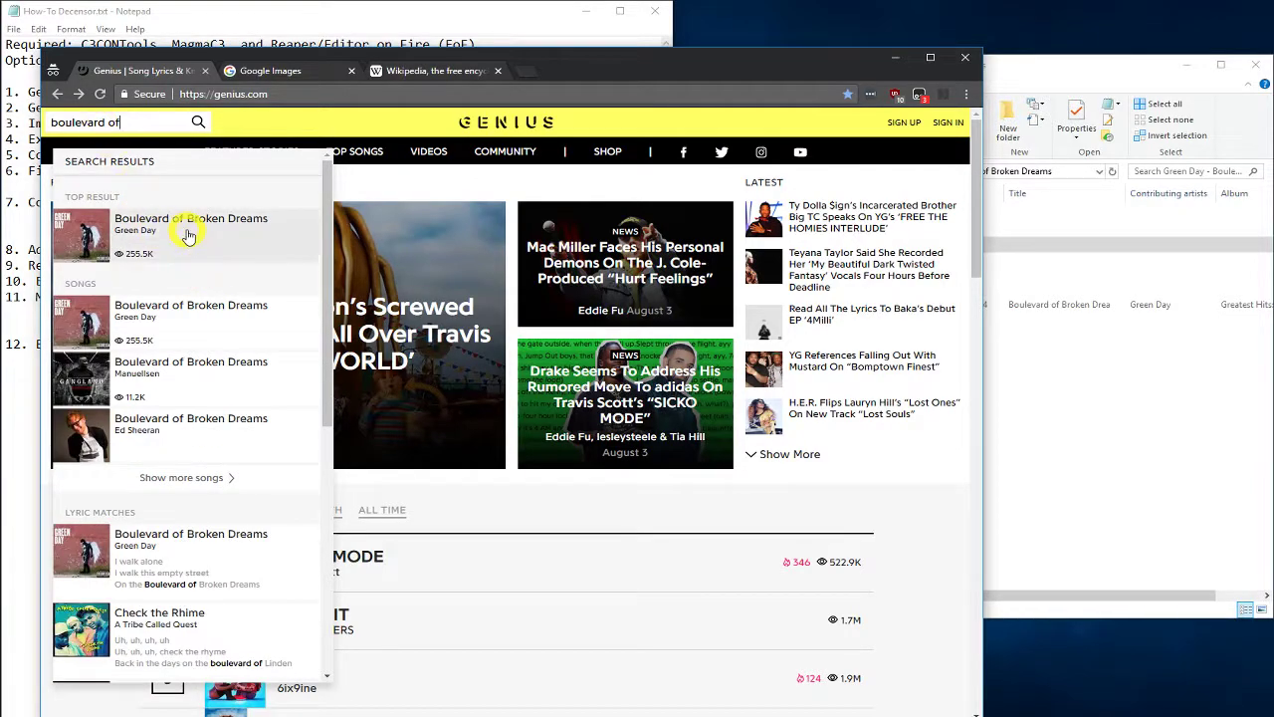
{"action": "left_click", "coordinate": [188, 235]}
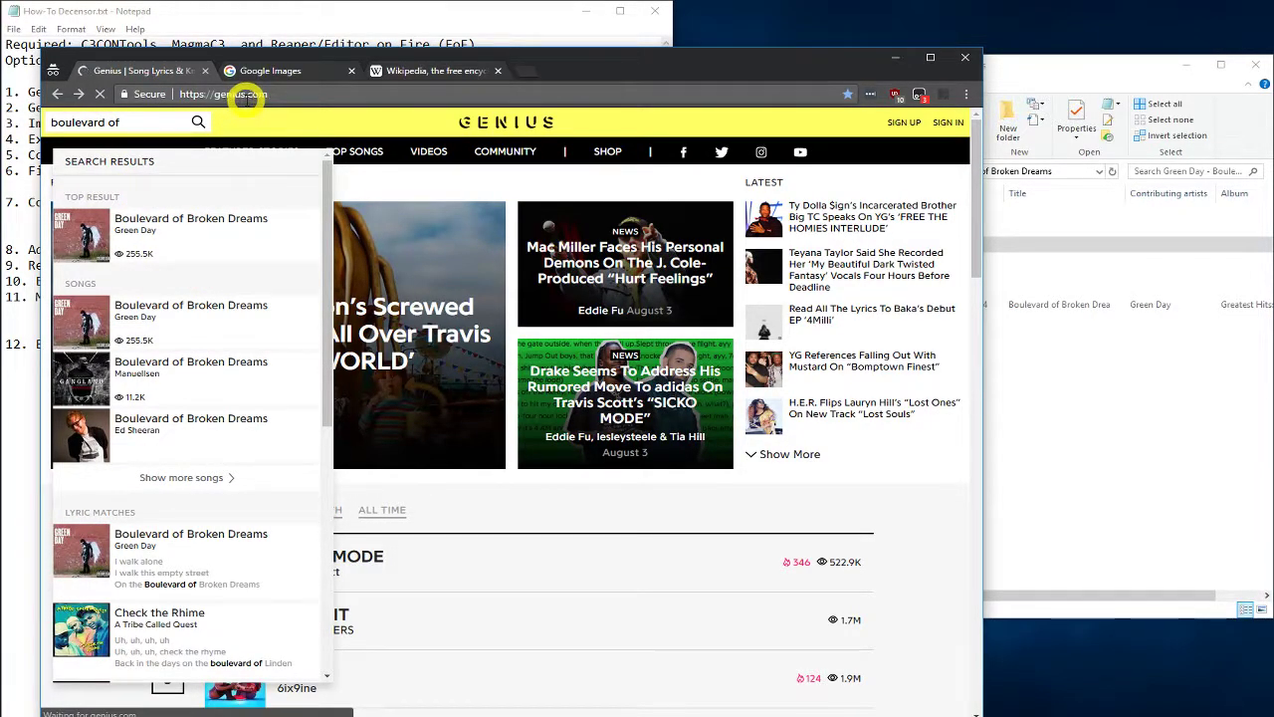
{"action": "scroll", "coordinate": [319, 438], "scroll_direction": "down", "scroll_amount": 2}
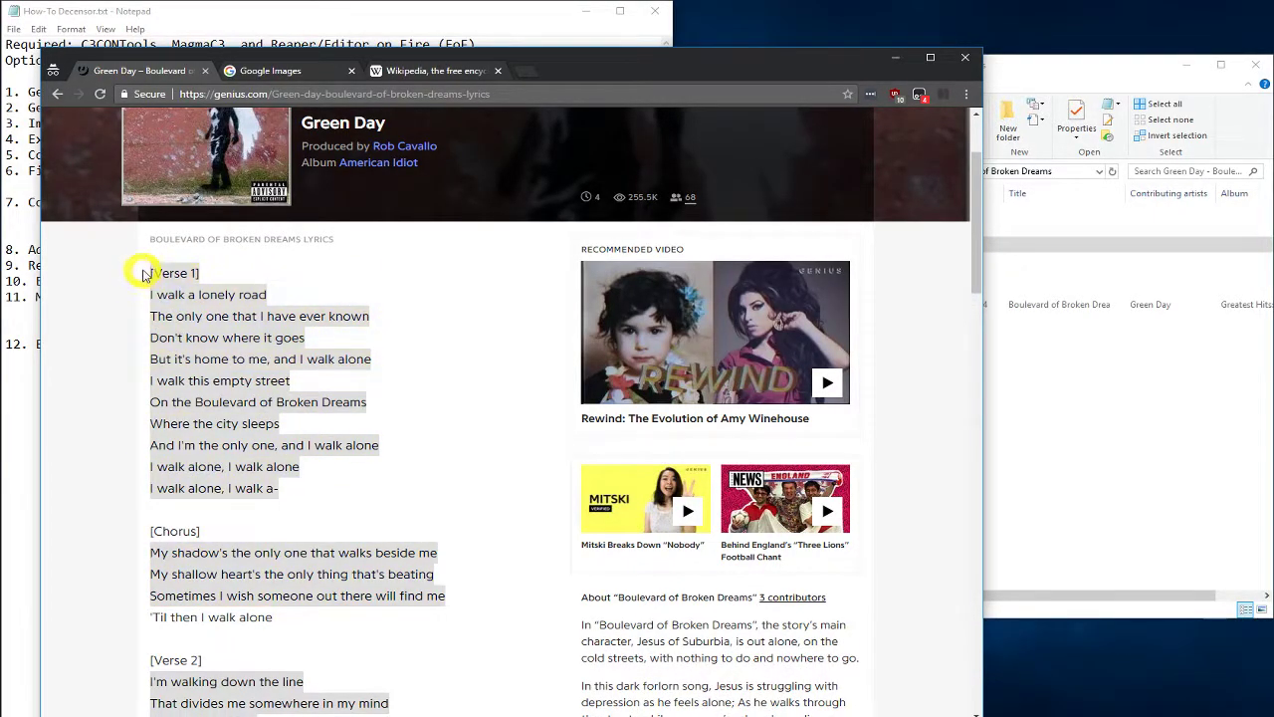
{"action": "left_click_drag", "start_coordinate": [142, 274], "coordinate": [319, 515]}
{"action": "scroll", "coordinate": [368, 487], "scroll_direction": "down", "scroll_amount": 6}
{"action": "left_click", "coordinate": [360, 495]}
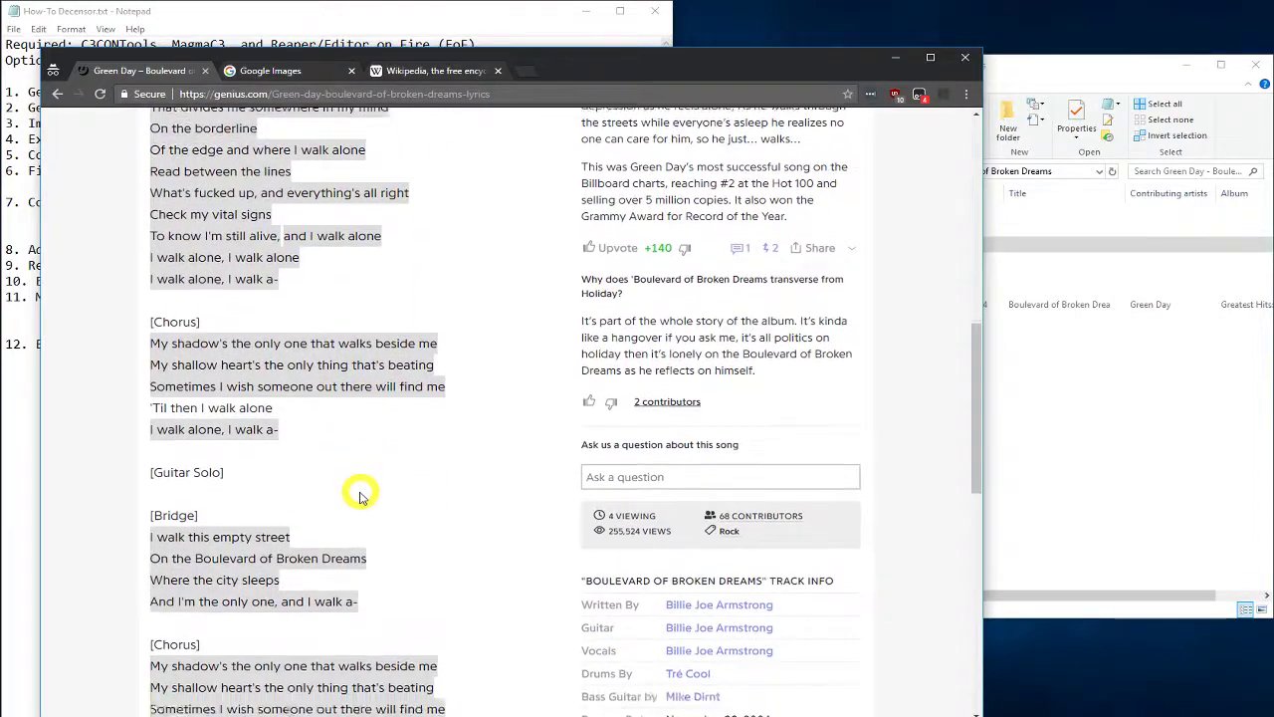
{"action": "scroll", "coordinate": [361, 495], "scroll_direction": "down", "scroll_amount": 2}
{"action": "left_click", "coordinate": [321, 571], "text": "shift"}
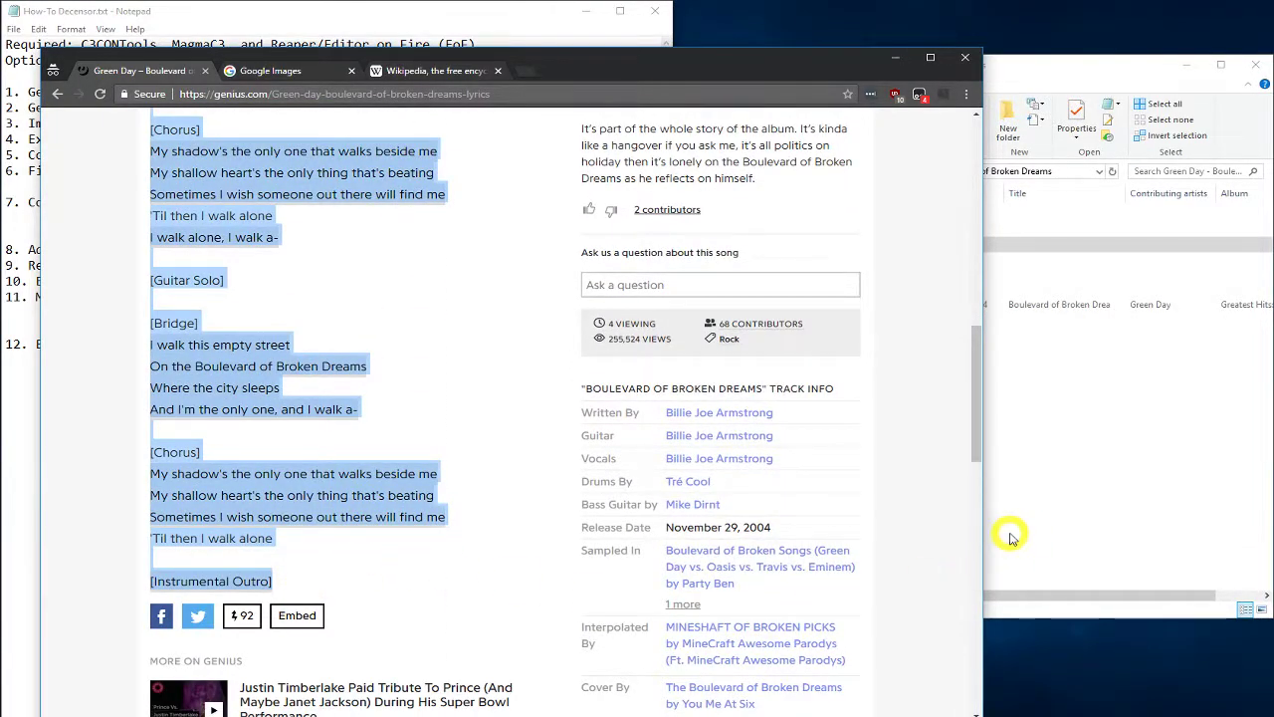
Create lyrics.txt in the song folder and paste the copied Genius lyrics into it.
{"action": "left_click", "coordinate": [1010, 534]}
{"action": "right_click", "coordinate": [958, 514]}
{"action": "mouse_move", "coordinate": [892, 483]}
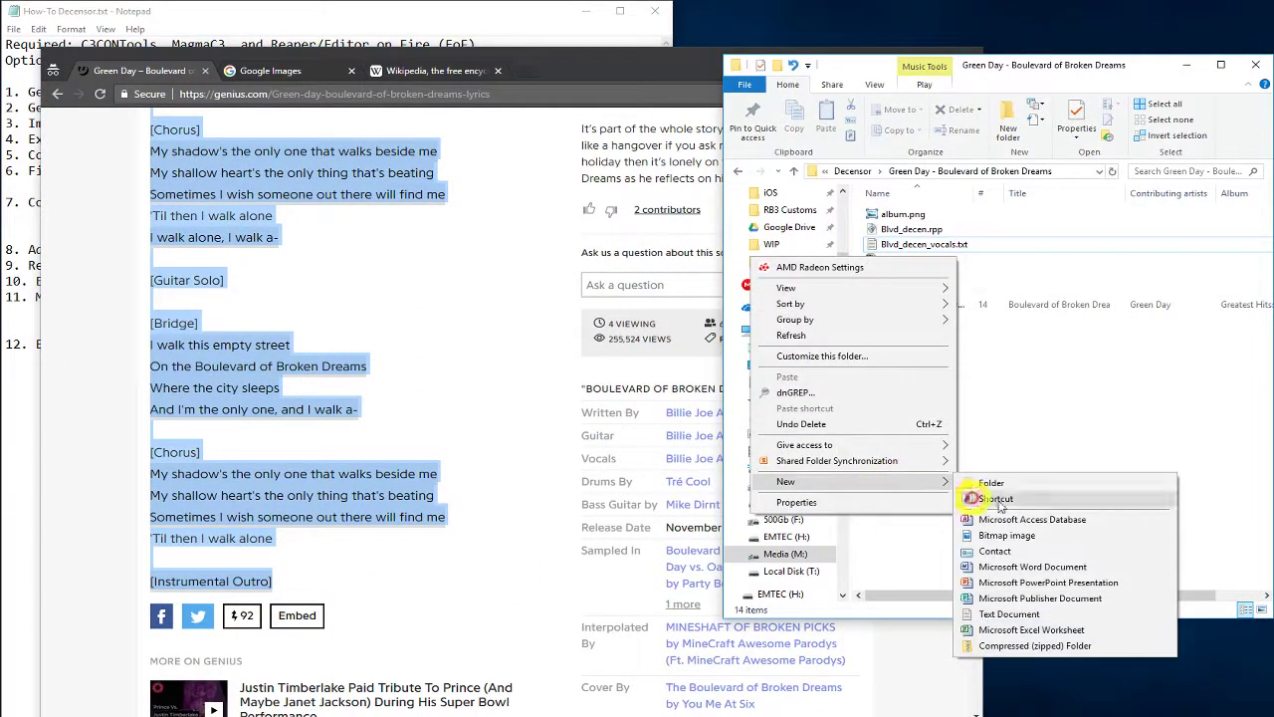
{"action": "left_click", "coordinate": [1045, 602]}
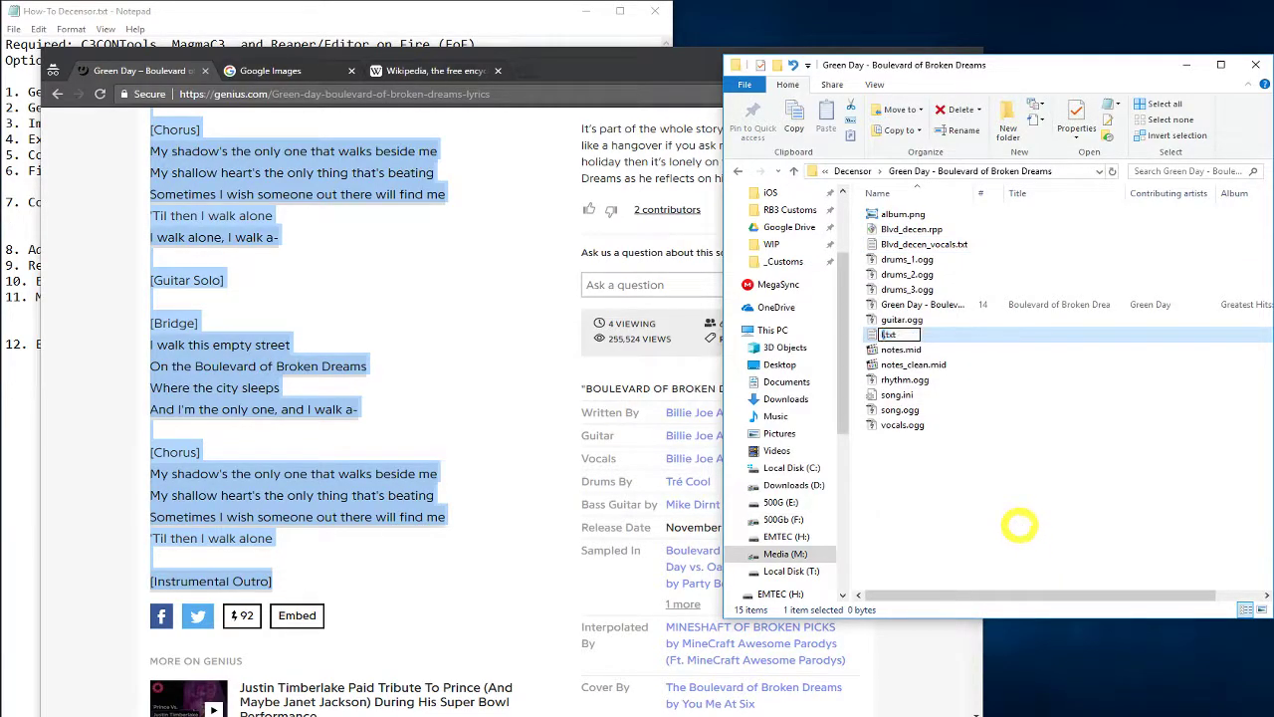
{"action": "key", "text": "Return"}
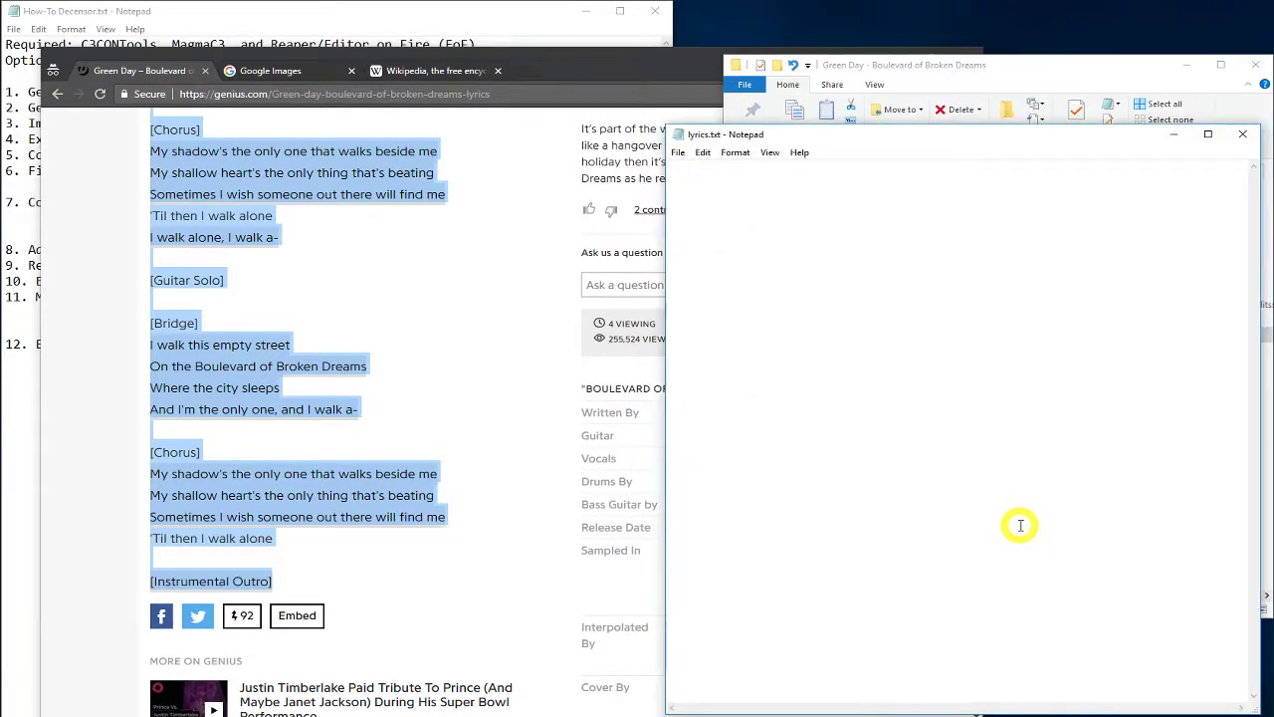
{"action": "key", "text": "ctrl+v"}
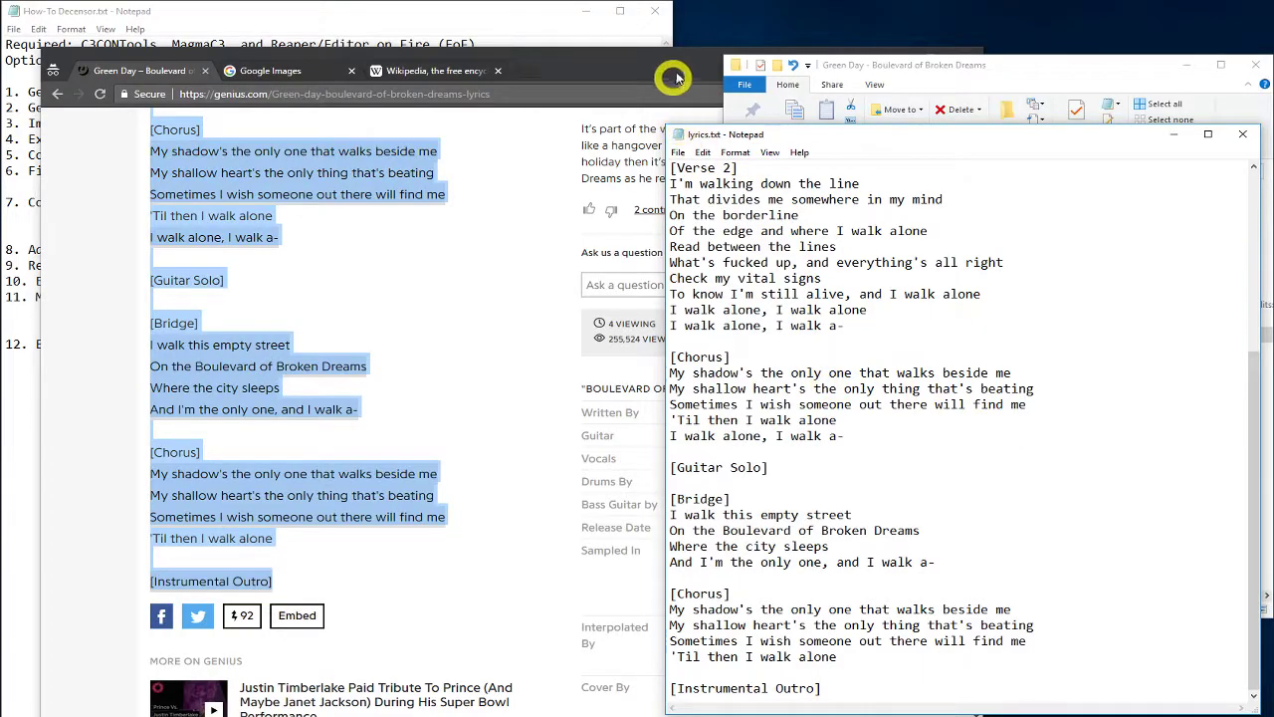
Minimize the browser and place the cursor after the 'Ah + ah + ah +' line in Blvd_decen_vocals.txt.
{"action": "left_click_drag", "start_coordinate": [675, 78], "coordinate": [905, 45]}
{"action": "left_click", "coordinate": [890, 54]}
{"action": "left_click", "coordinate": [512, 398]}
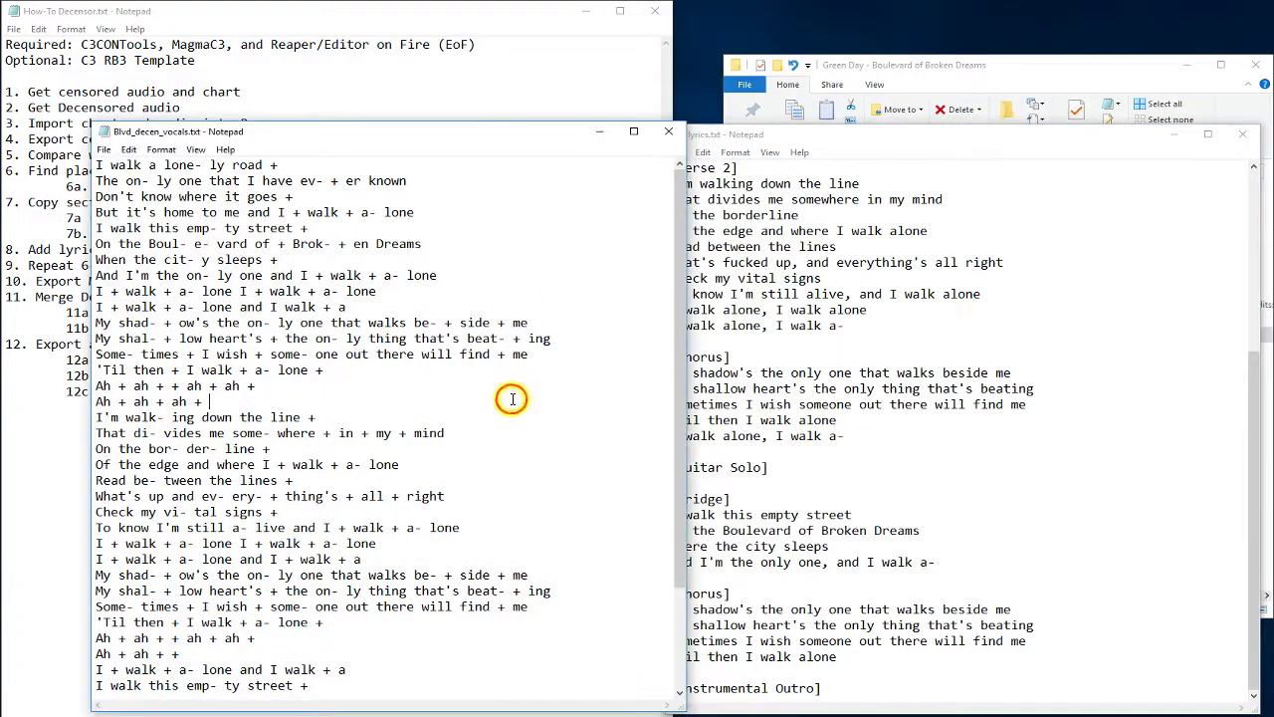
Add blank lines separating the first verse, chorus, ah lines and second verse.
{"action": "scroll", "coordinate": [845, 170], "scroll_direction": "up", "scroll_amount": 4}
{"action": "mouse_move", "coordinate": [856, 136]}
{"action": "left_mouse_down"}
{"action": "mouse_move", "coordinate": [976, 125]}
{"action": "mouse_move", "coordinate": [877, 139]}
{"action": "left_mouse_up"}
{"action": "scroll", "coordinate": [930, 296], "scroll_direction": "up", "scroll_amount": 2}
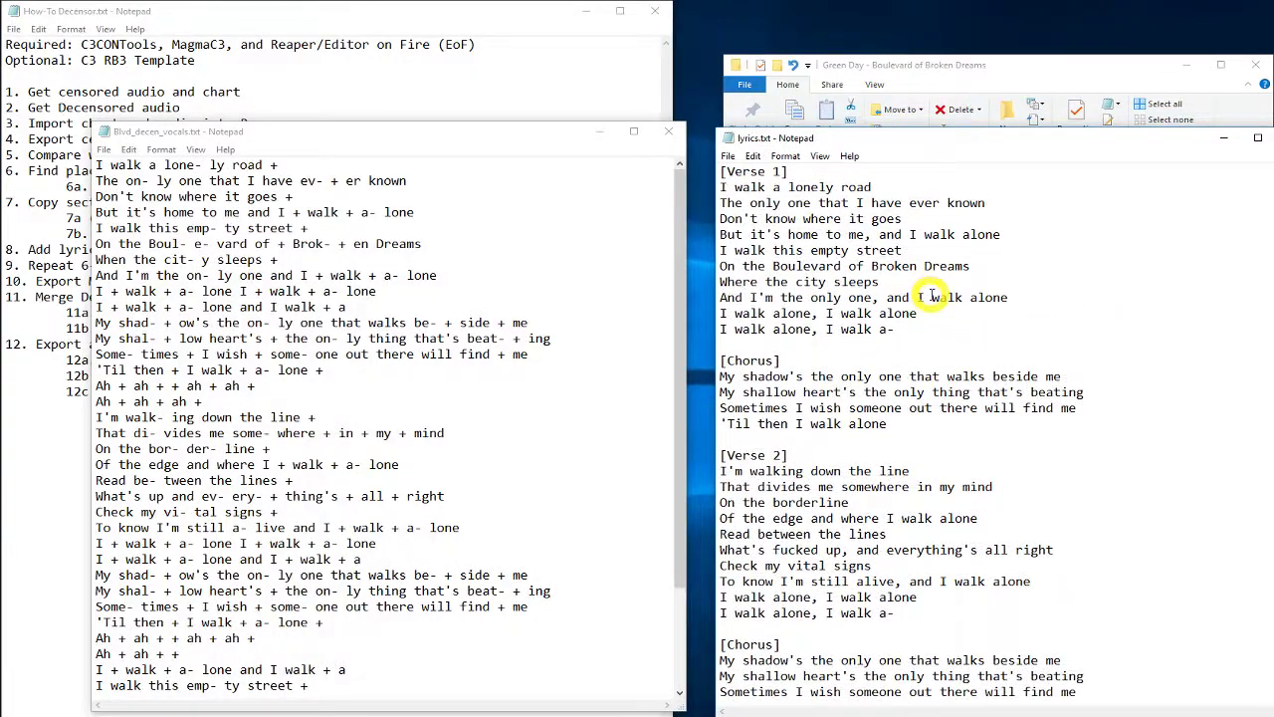
{"action": "left_click", "coordinate": [427, 248]}
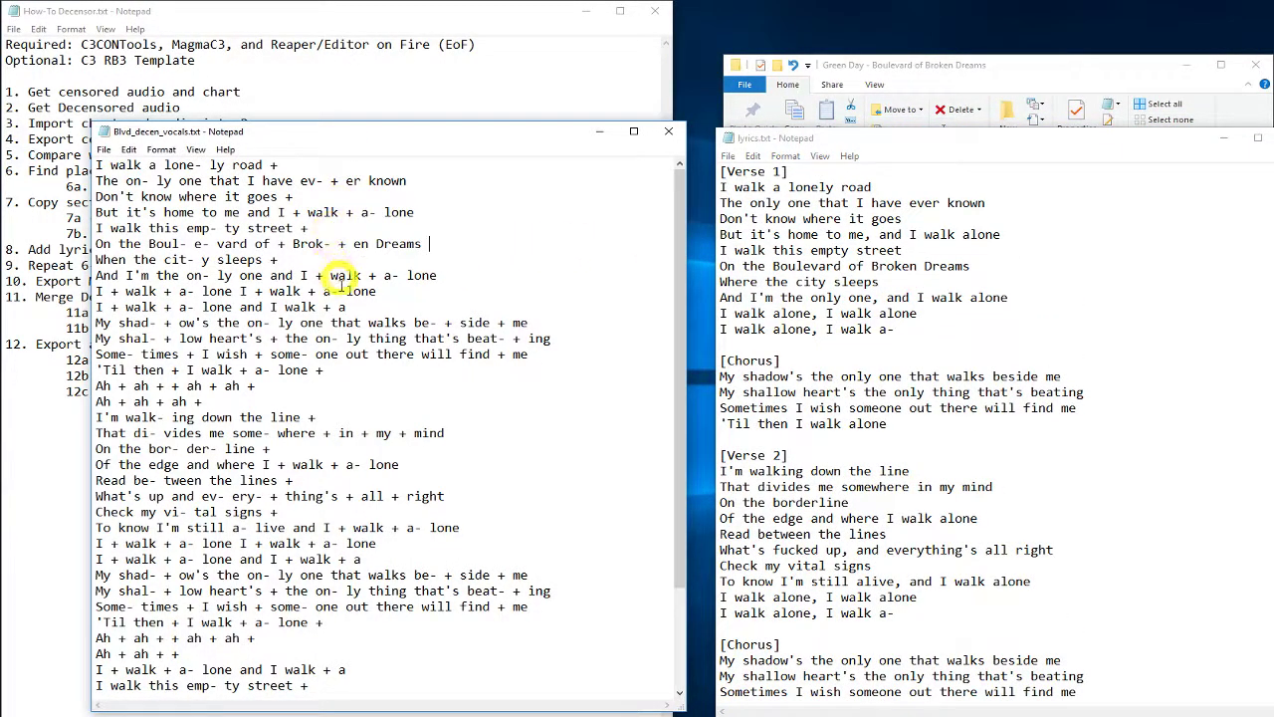
{"action": "key", "text": "Return"}
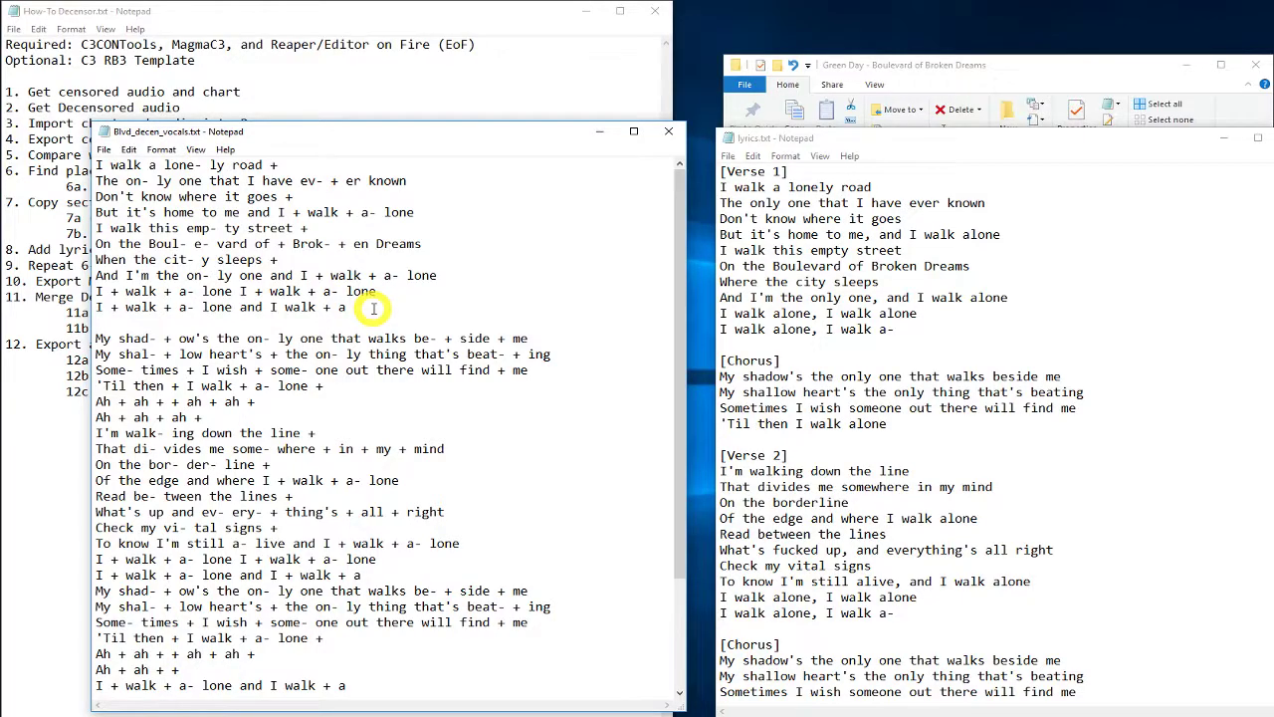
{"action": "key", "text": "Return"}
{"action": "left_click", "coordinate": [308, 434]}
{"action": "key", "text": "Return"}
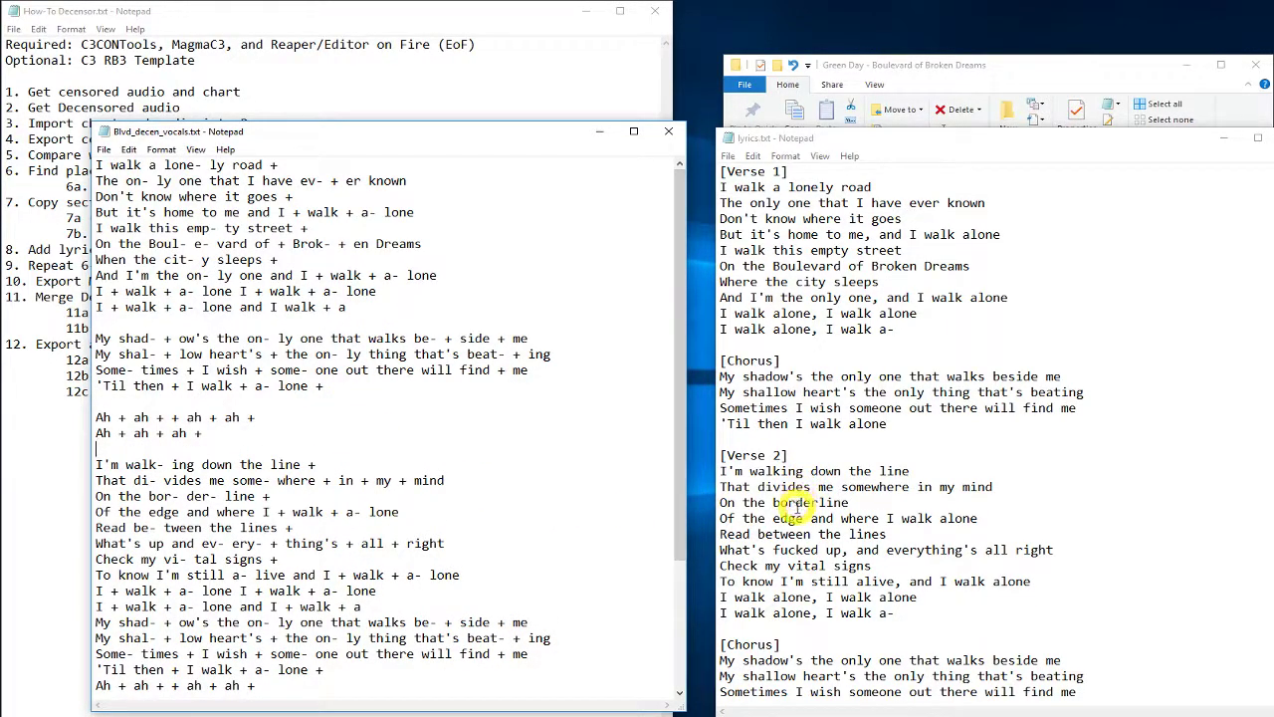
Insert '---fucked----' before 'up' in the What's line.
{"action": "left_click_drag", "start_coordinate": [771, 549], "coordinate": [824, 551]}
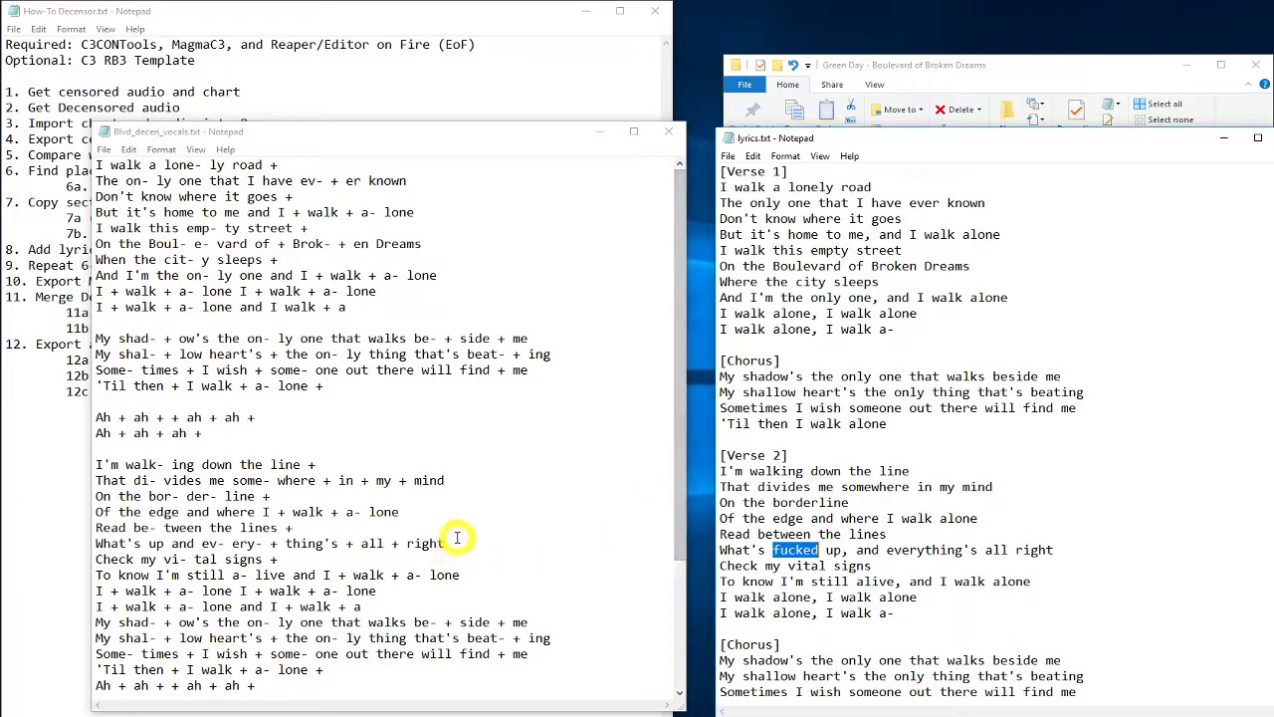
{"action": "left_click", "coordinate": [148, 543]}
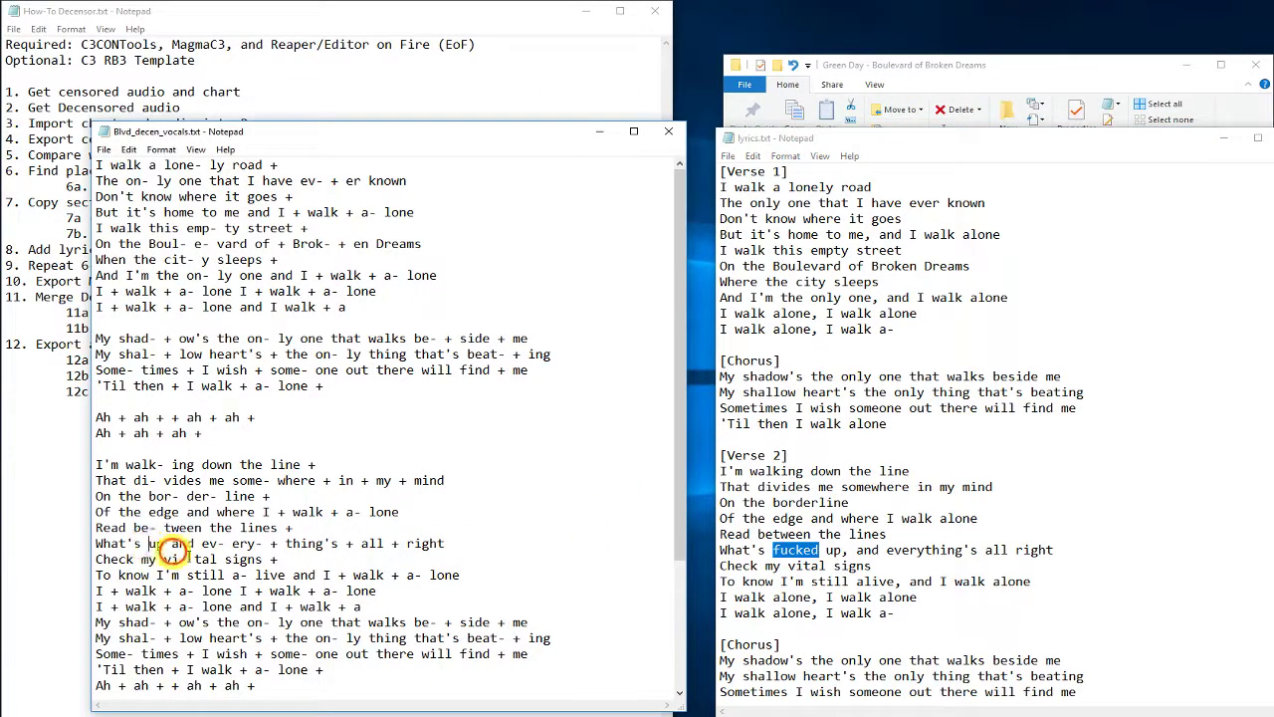
{"action": "type", "text": "---fucked---"}
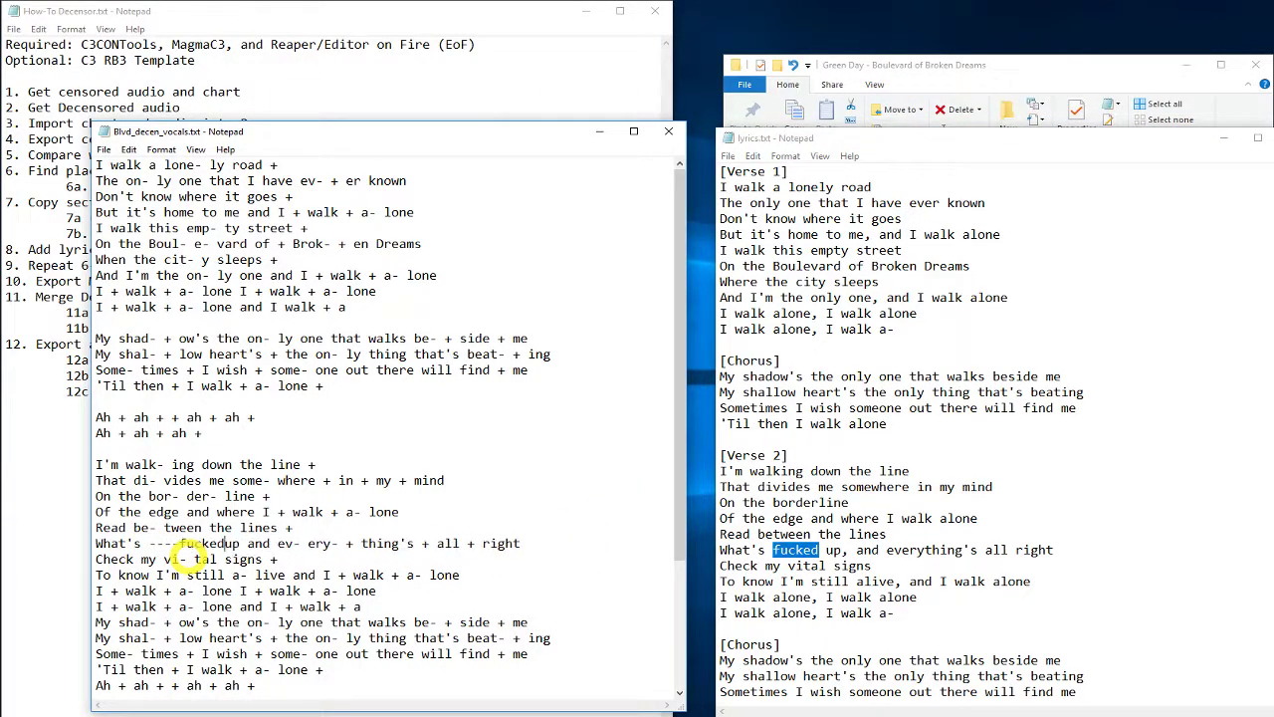
{"action": "type", "text": "-"}
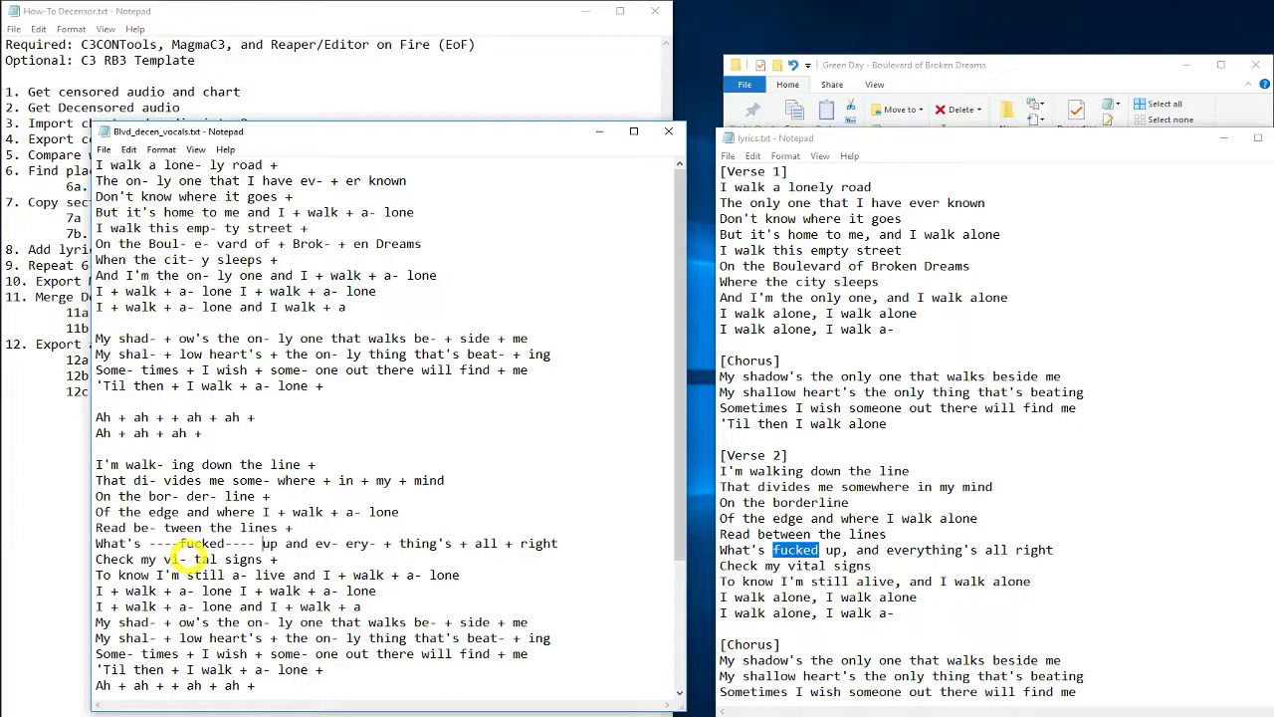
Add blank lines after the second verse and after the second chorus.
{"action": "scroll", "coordinate": [294, 547], "scroll_direction": "down", "scroll_amount": 4}
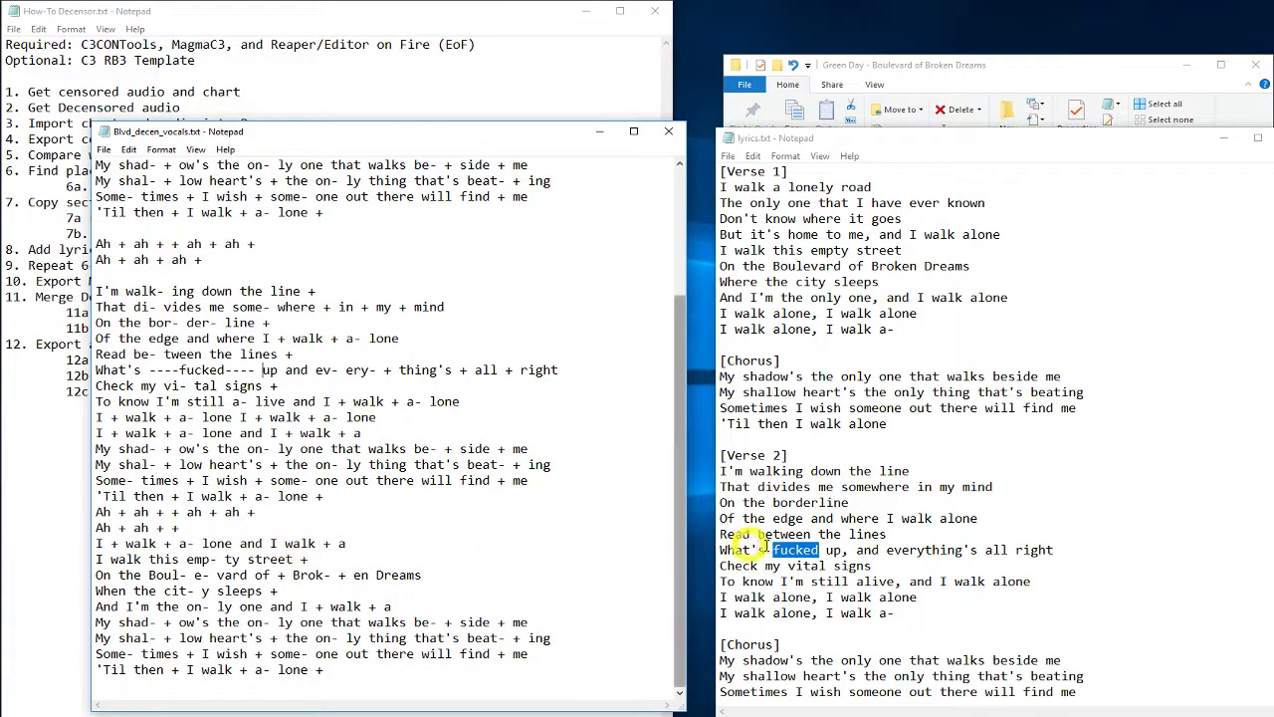
{"action": "scroll", "coordinate": [777, 558], "scroll_direction": "down", "scroll_amount": 6}
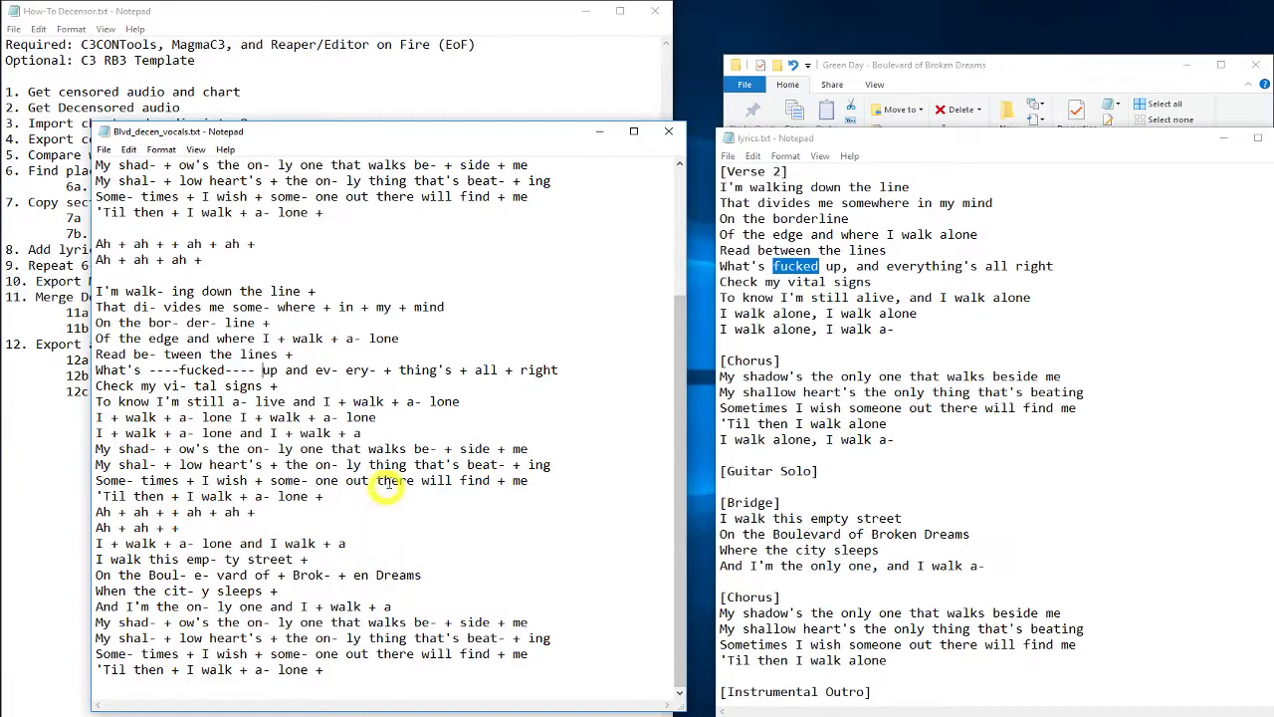
{"action": "key", "text": "Return"}
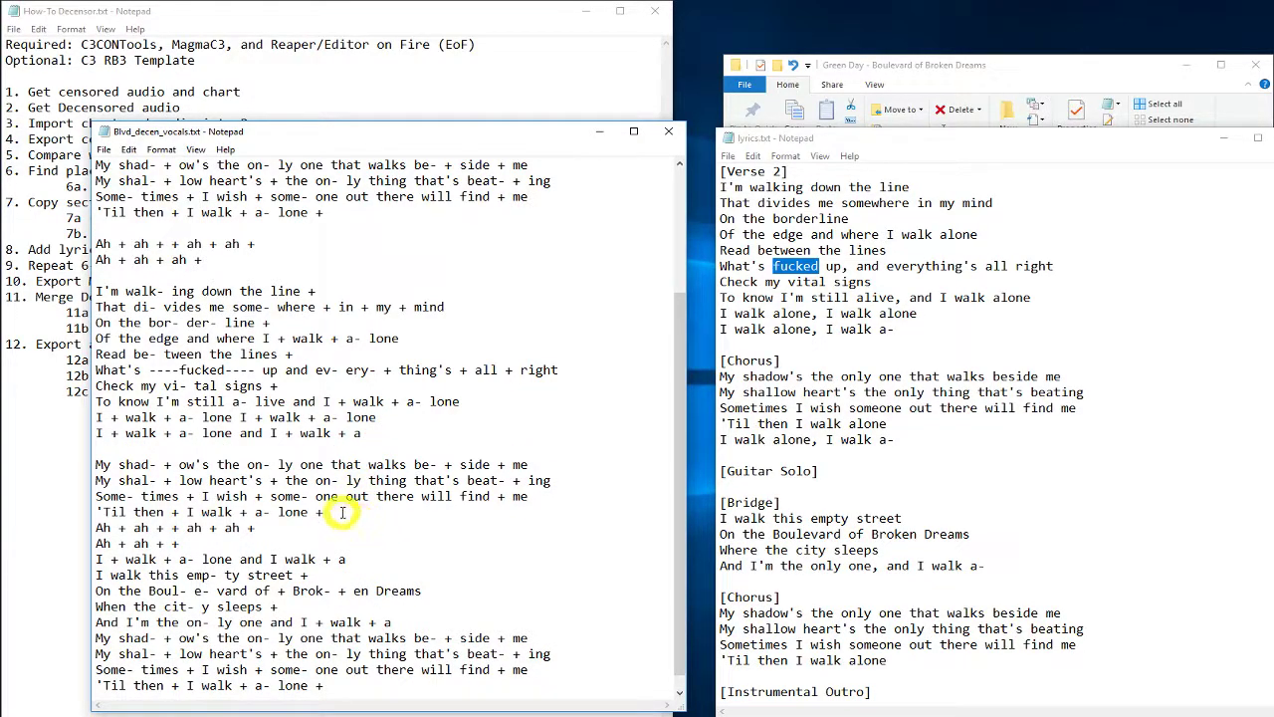
{"action": "left_click", "coordinate": [343, 517]}
{"action": "key", "text": "Return"}
Close the original lyrics.txt window.
{"action": "scroll", "coordinate": [390, 572], "scroll_direction": "down", "scroll_amount": 1}
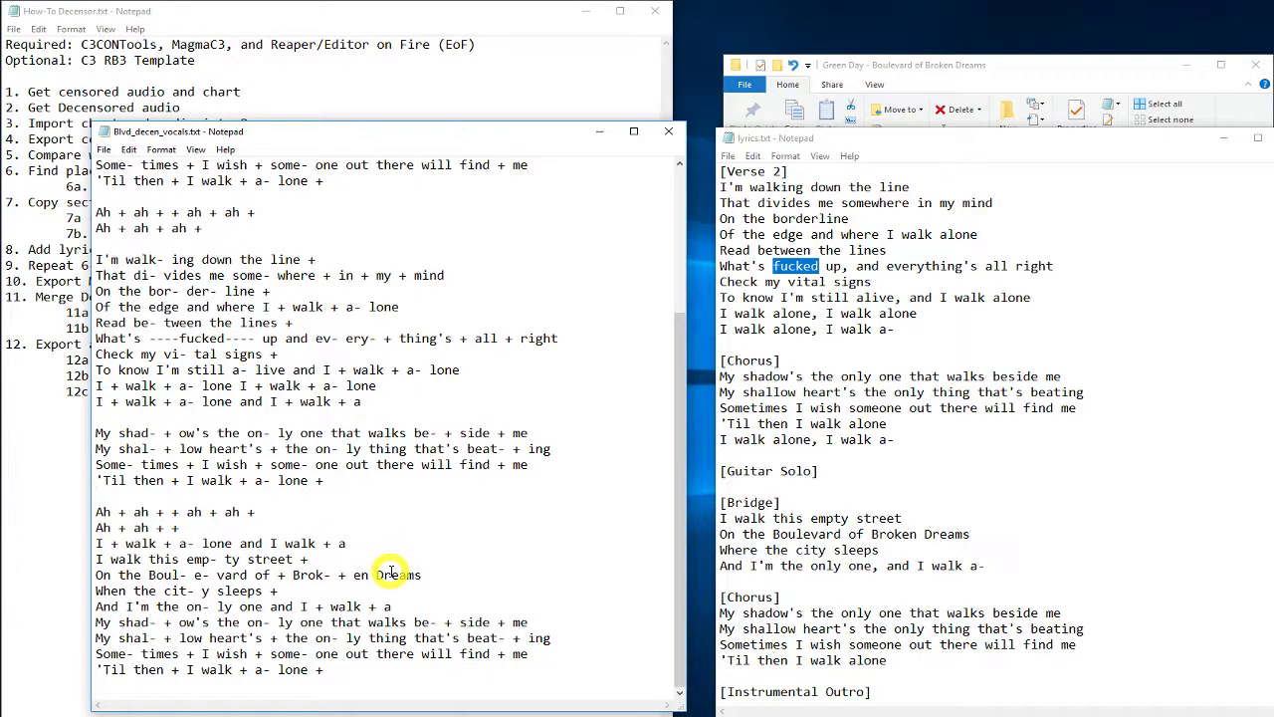
{"action": "scroll", "coordinate": [390, 573], "scroll_direction": "up", "scroll_amount": 4}
{"action": "right_click", "coordinate": [846, 137]}
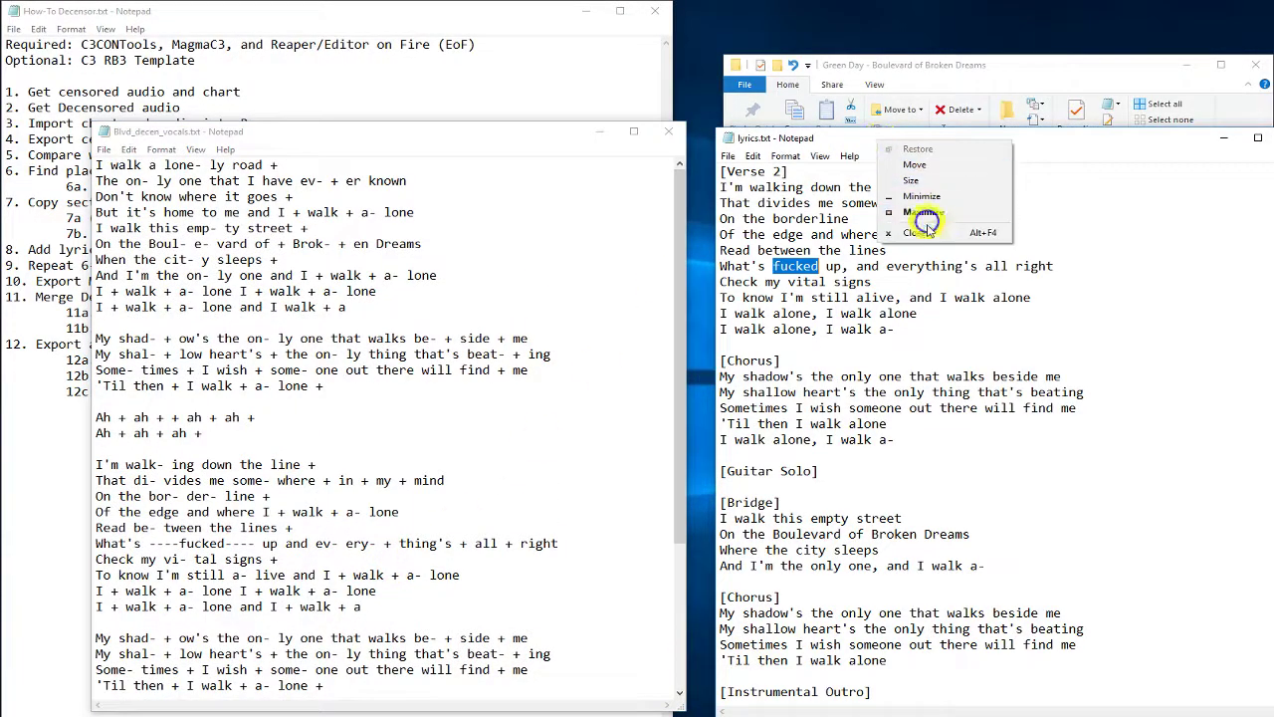
{"action": "left_click", "coordinate": [901, 233]}
Show the PART VOCALS MIDI take and set the play position just before 'What's' near measure 39.
{"action": "left_click_drag", "start_coordinate": [335, 137], "coordinate": [999, 142]}
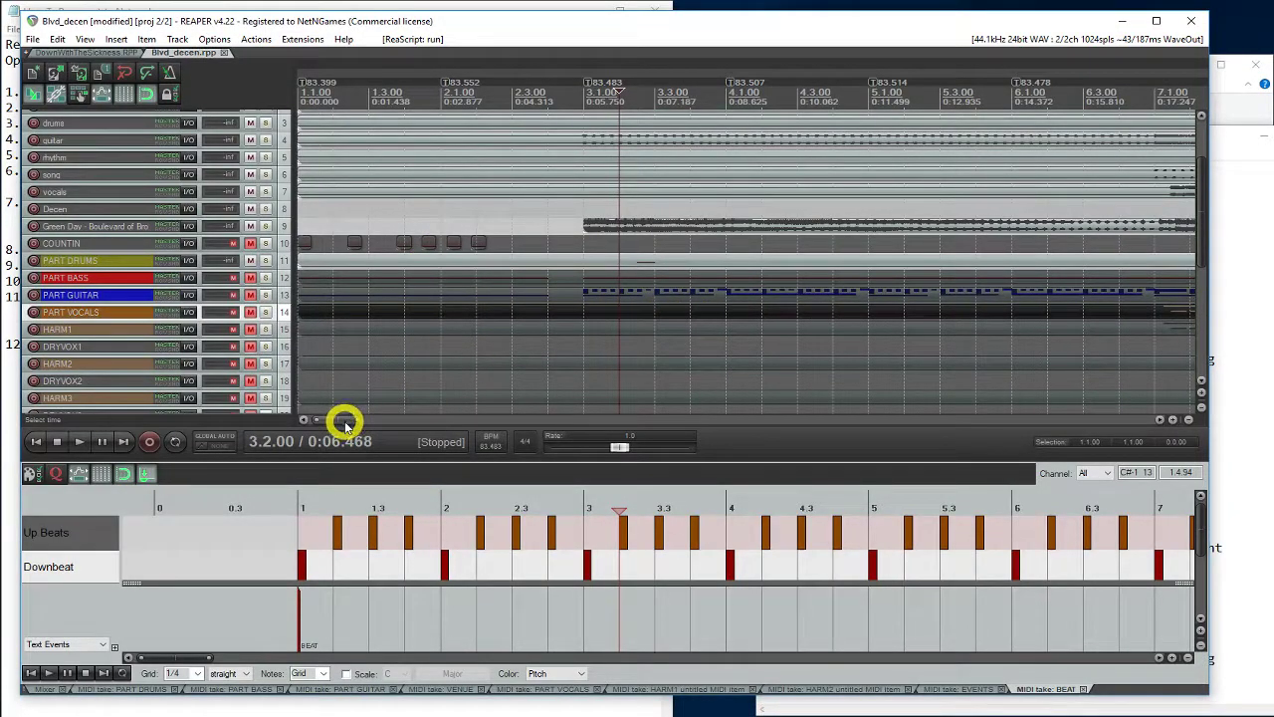
{"action": "left_click", "coordinate": [573, 689]}
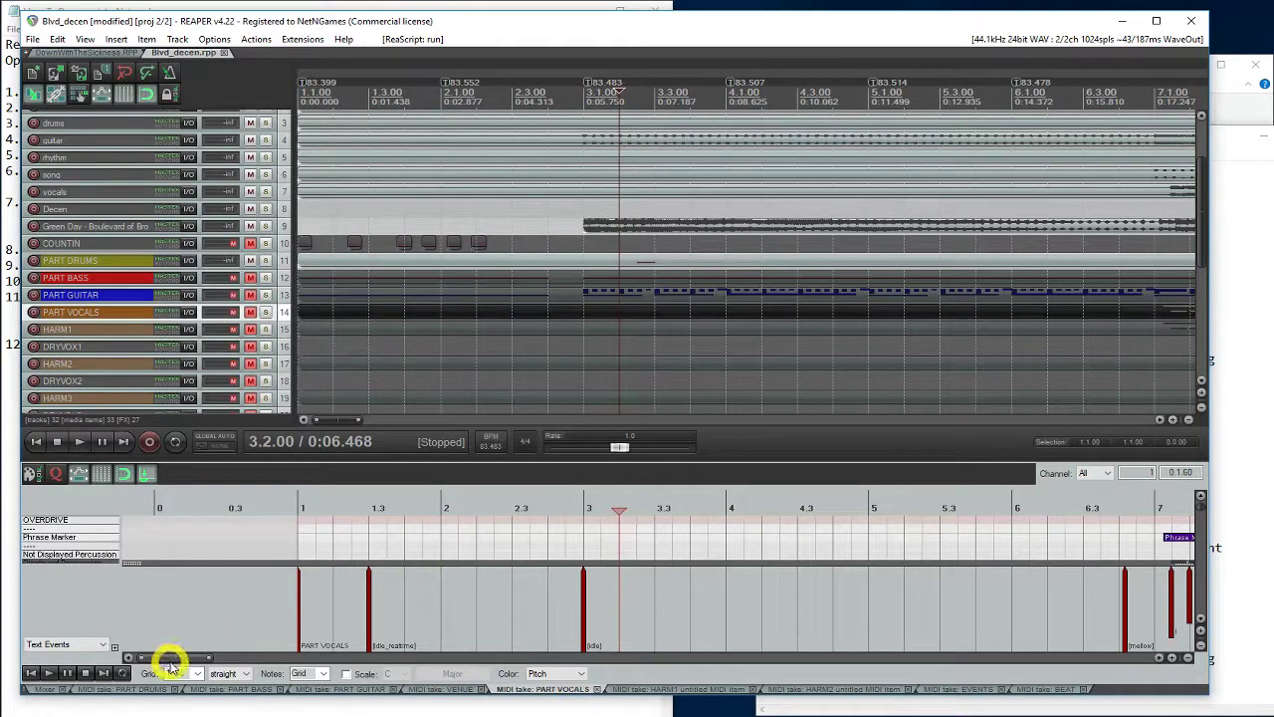
{"action": "left_click_drag", "start_coordinate": [170, 661], "coordinate": [549, 664]}
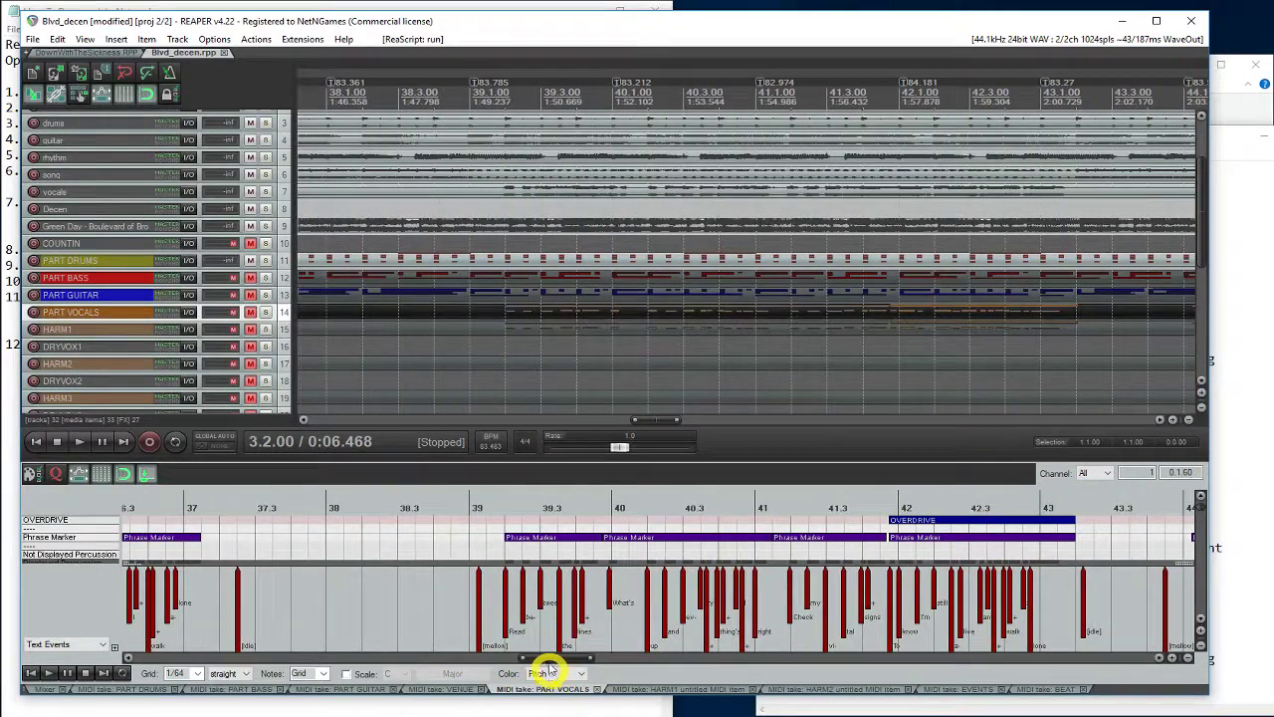
{"action": "left_click", "coordinate": [531, 505]}
{"action": "left_click", "coordinate": [499, 505]}
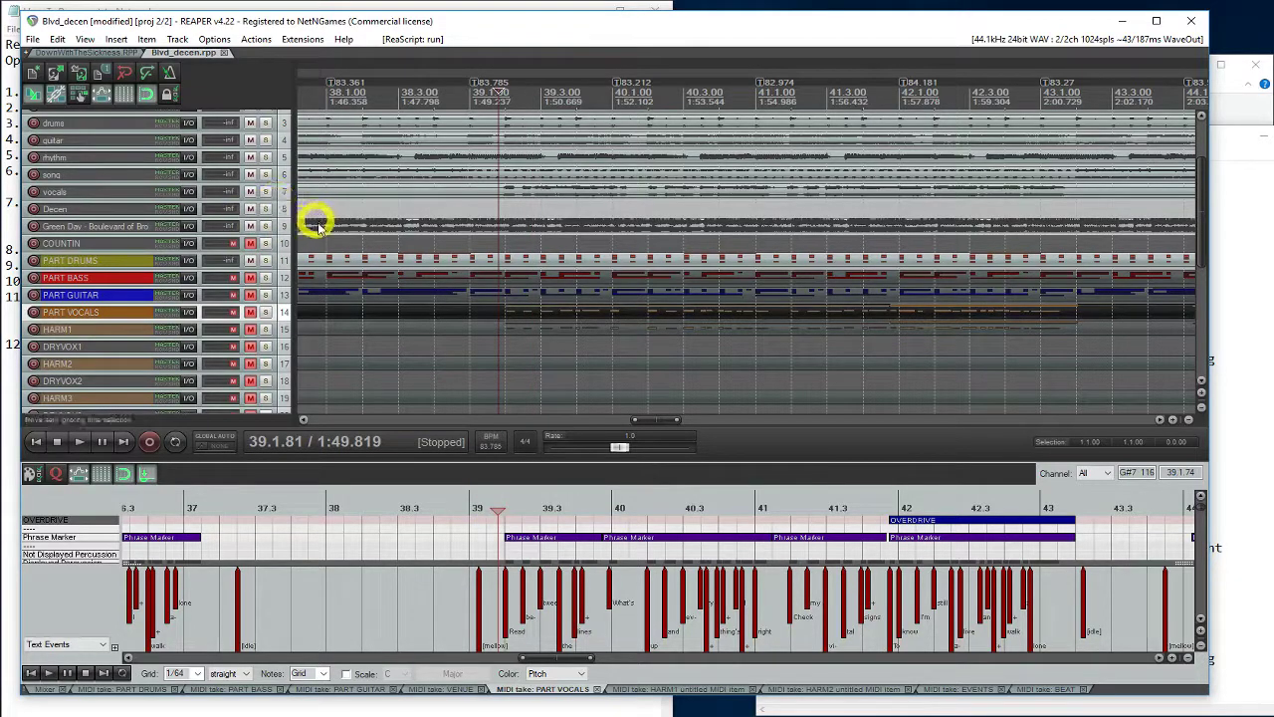
Mute the Green Day song track, play the vocal section, and loop around measure 40.
{"action": "left_click", "coordinate": [251, 227]}
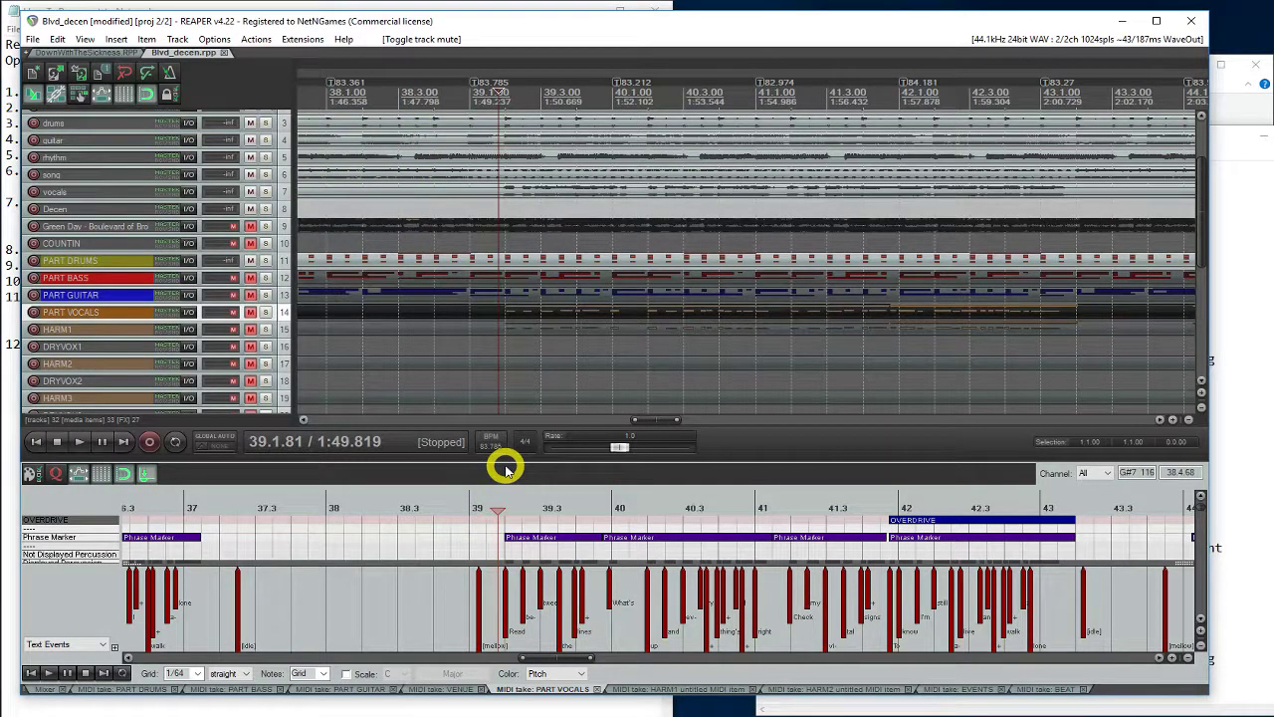
{"action": "key", "text": "space"}
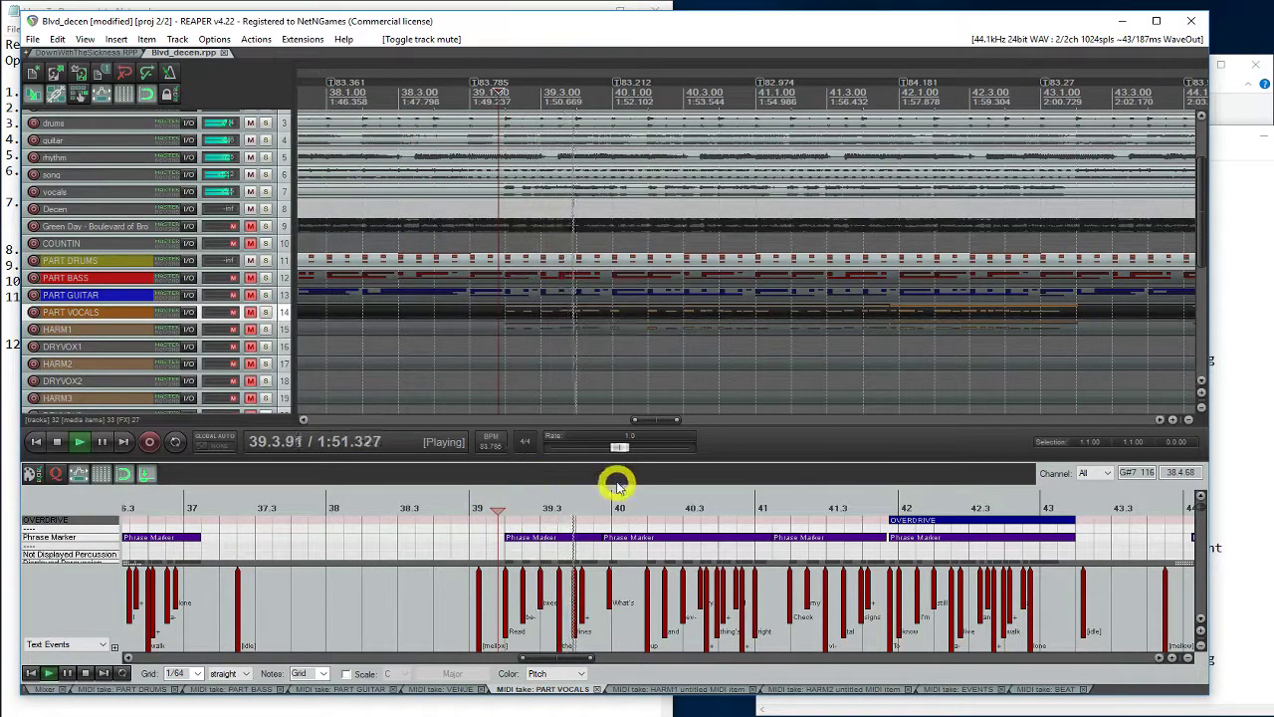
{"action": "key", "text": "ctrl+space"}
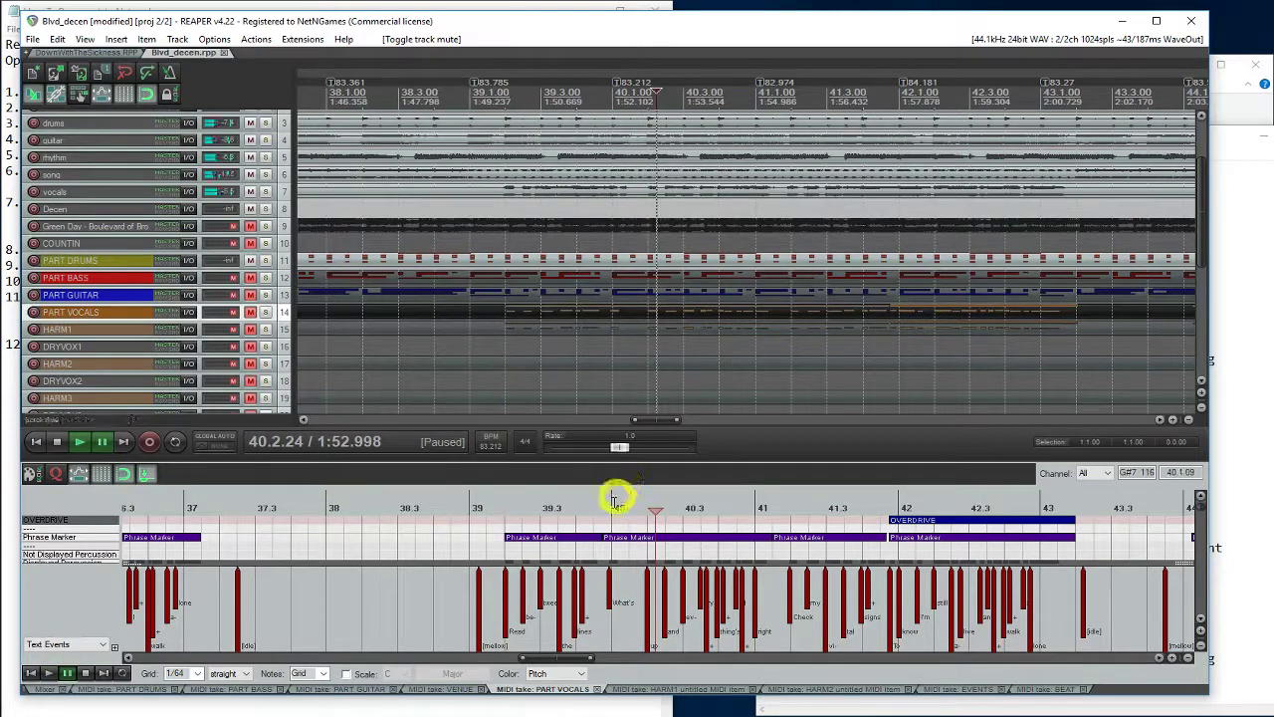
{"action": "left_click_drag", "start_coordinate": [594, 507], "coordinate": [662, 509]}
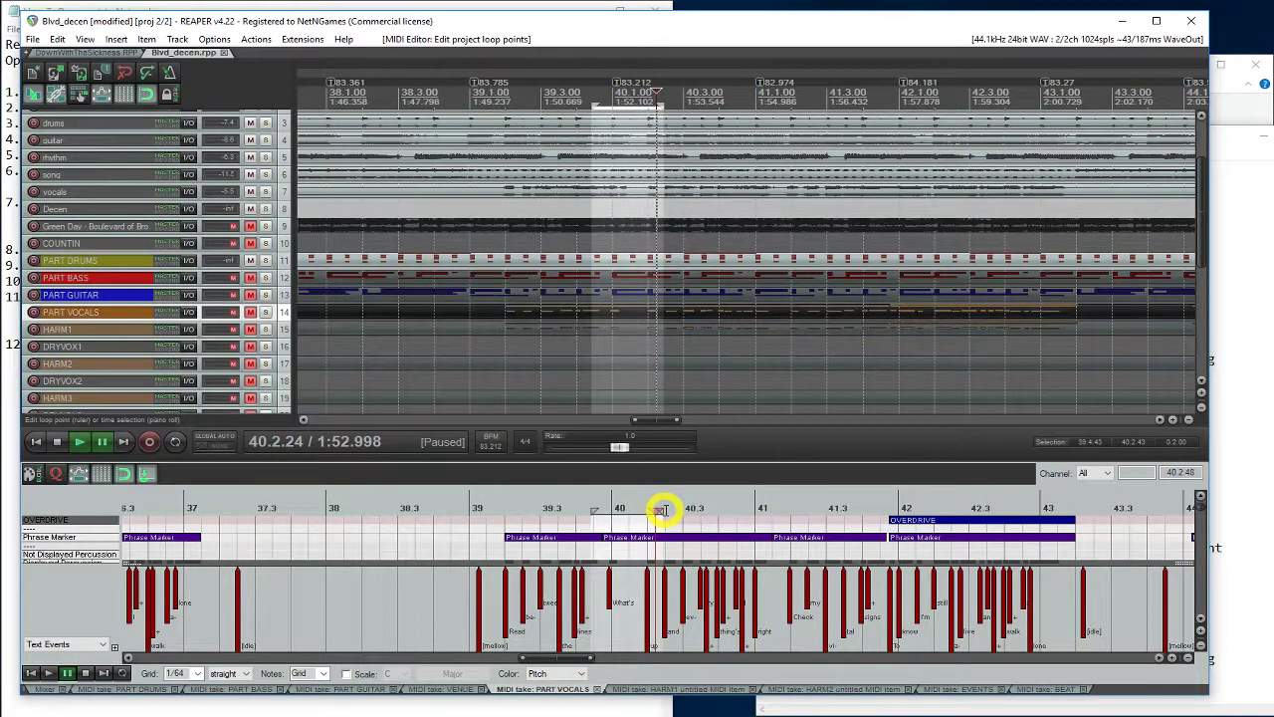
Zoom to the looped region, solo the Green Day track, and scrub around measure 40.
{"action": "right_click", "coordinate": [632, 107]}
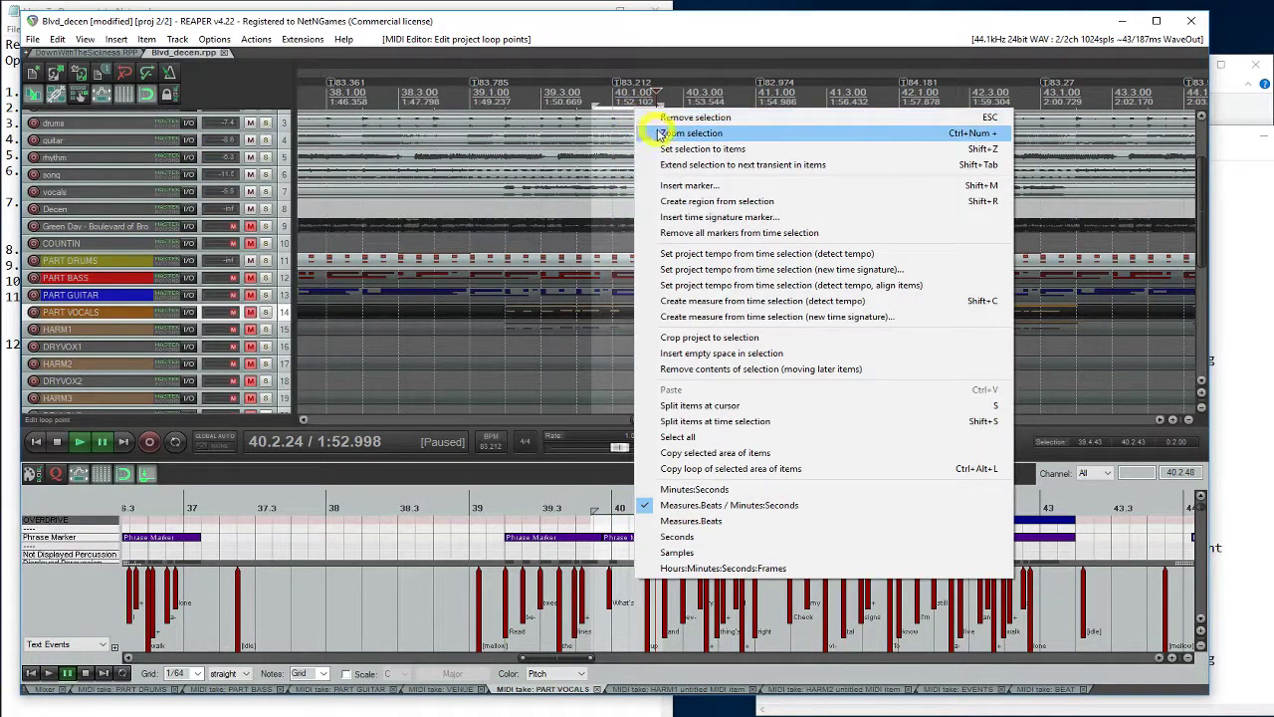
{"action": "left_click", "coordinate": [659, 134]}
{"action": "left_click", "coordinate": [461, 507]}
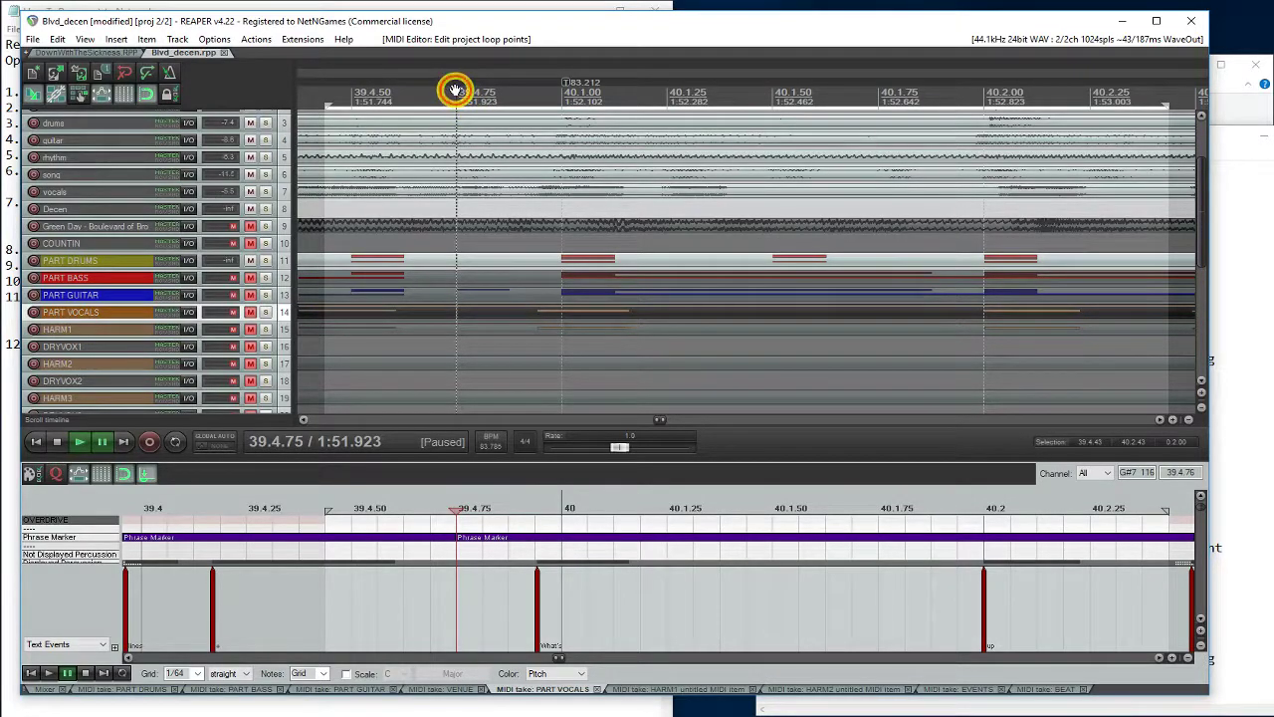
{"action": "left_click_drag", "start_coordinate": [455, 91], "coordinate": [1086, 185]}
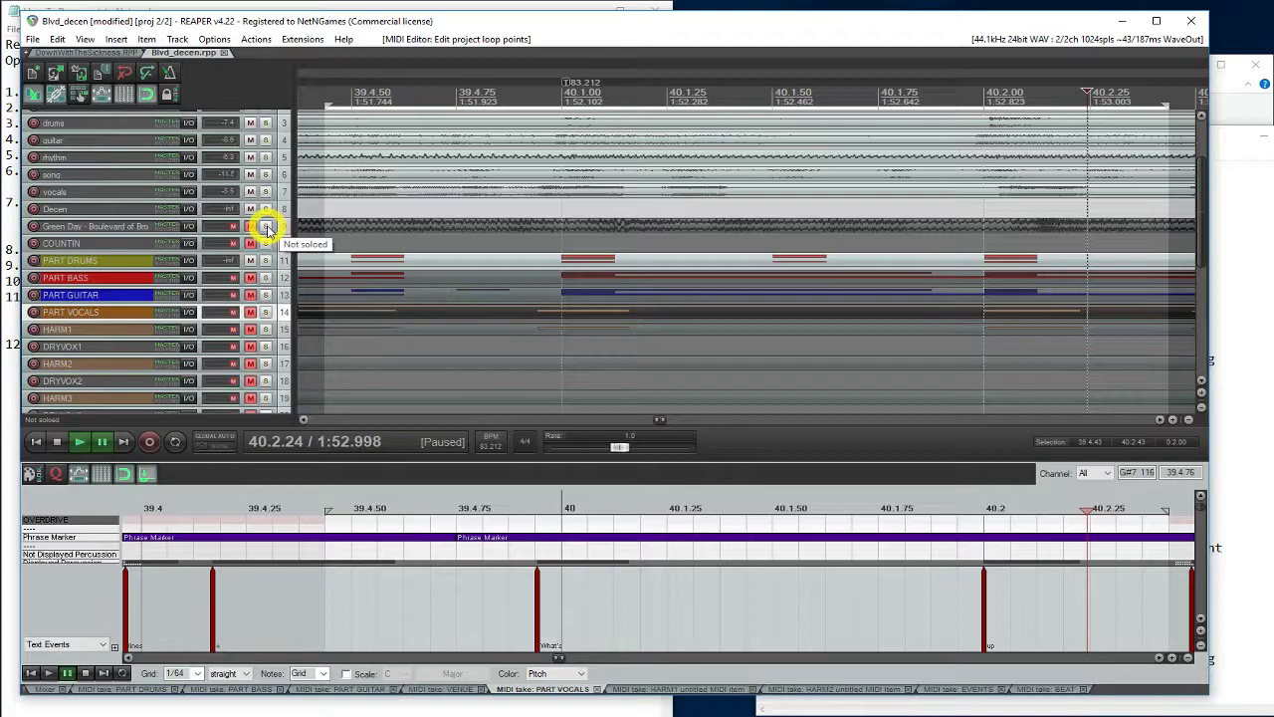
{"action": "left_click", "coordinate": [267, 228]}
{"action": "left_click", "coordinate": [551, 107]}
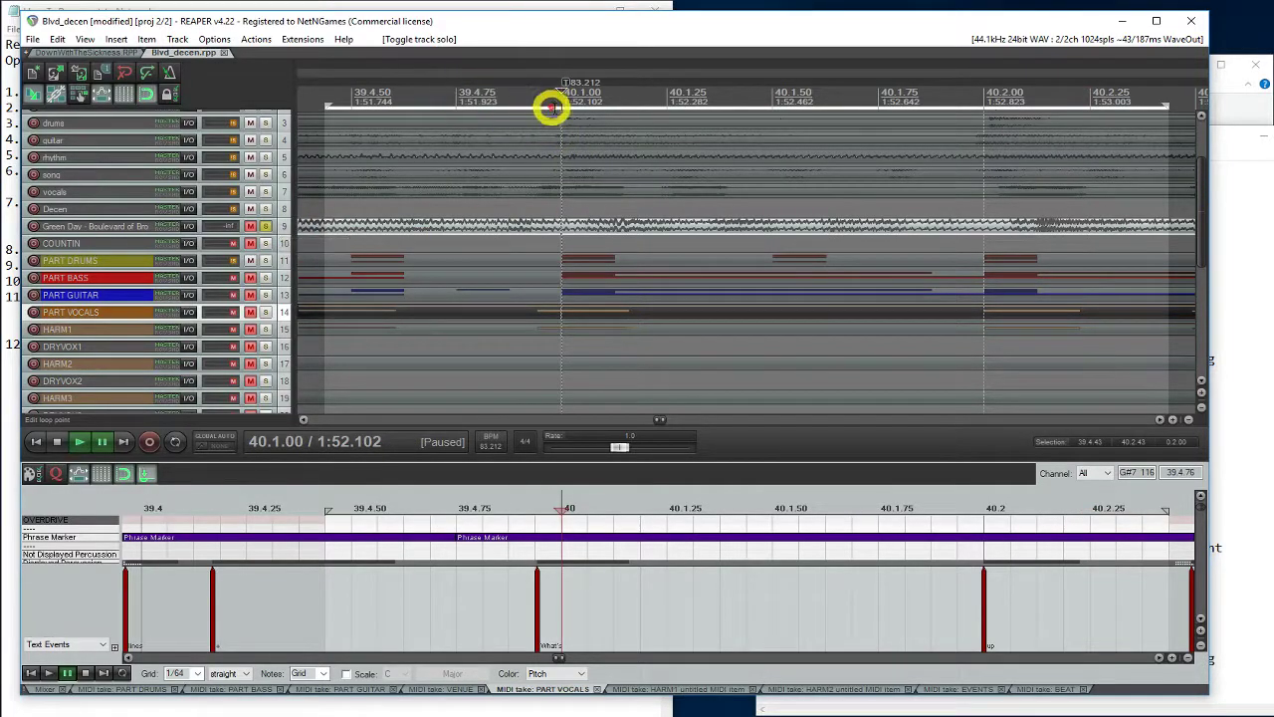
{"action": "left_click_drag", "start_coordinate": [563, 93], "coordinate": [625, 118]}
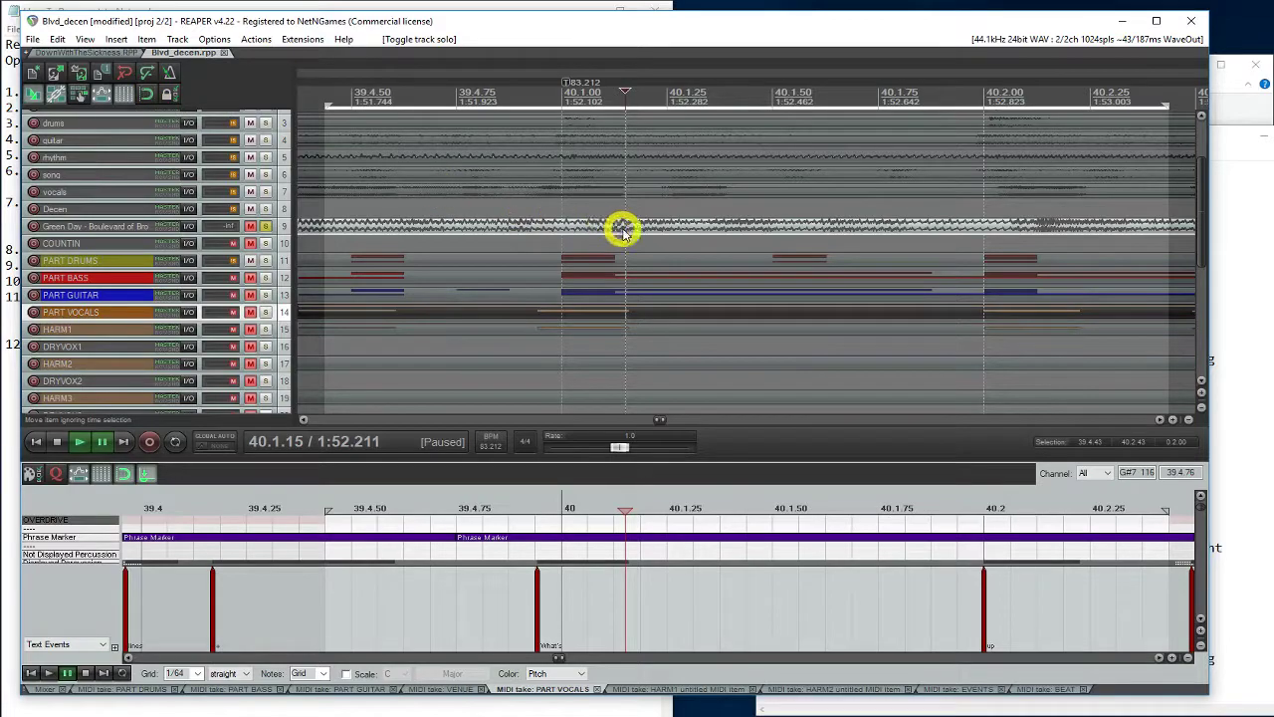
Shift the Green Day audio earlier and scrub through 'What's' to check the alignment.
{"action": "left_click_drag", "start_coordinate": [623, 224], "coordinate": [535, 220]}
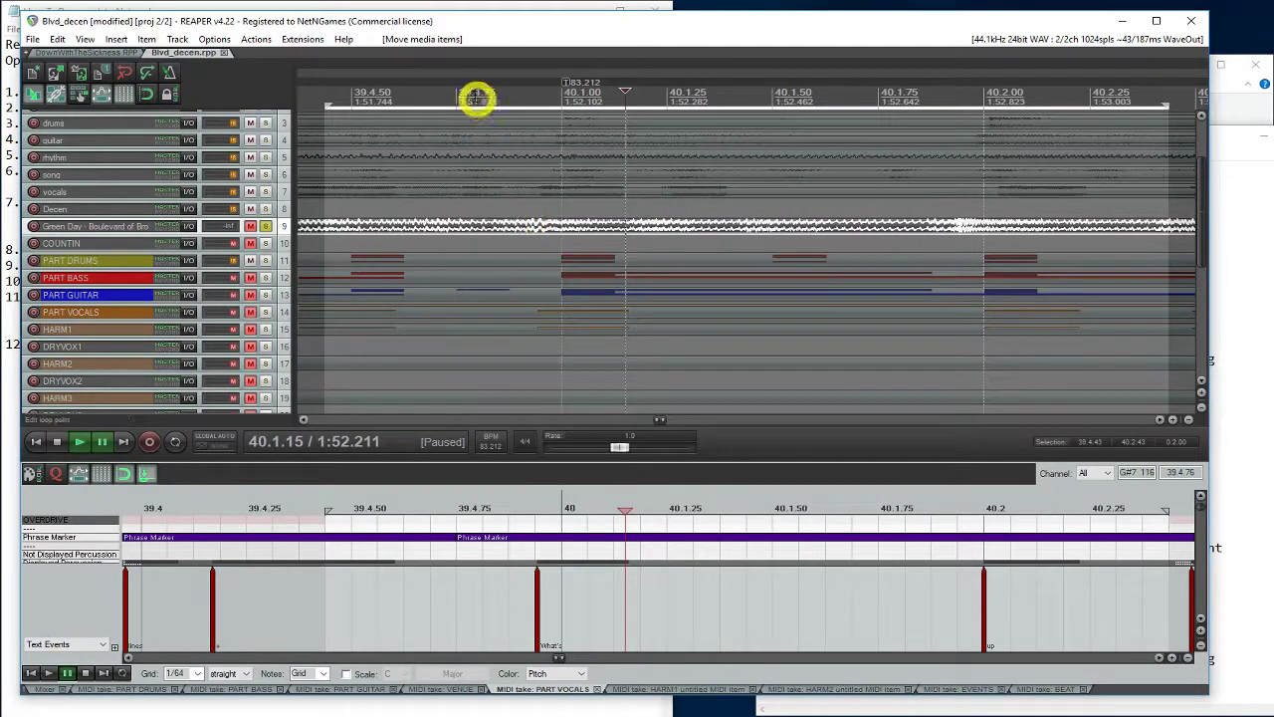
{"action": "left_click", "coordinate": [468, 92]}
{"action": "left_click_drag", "start_coordinate": [467, 90], "coordinate": [992, 171]}
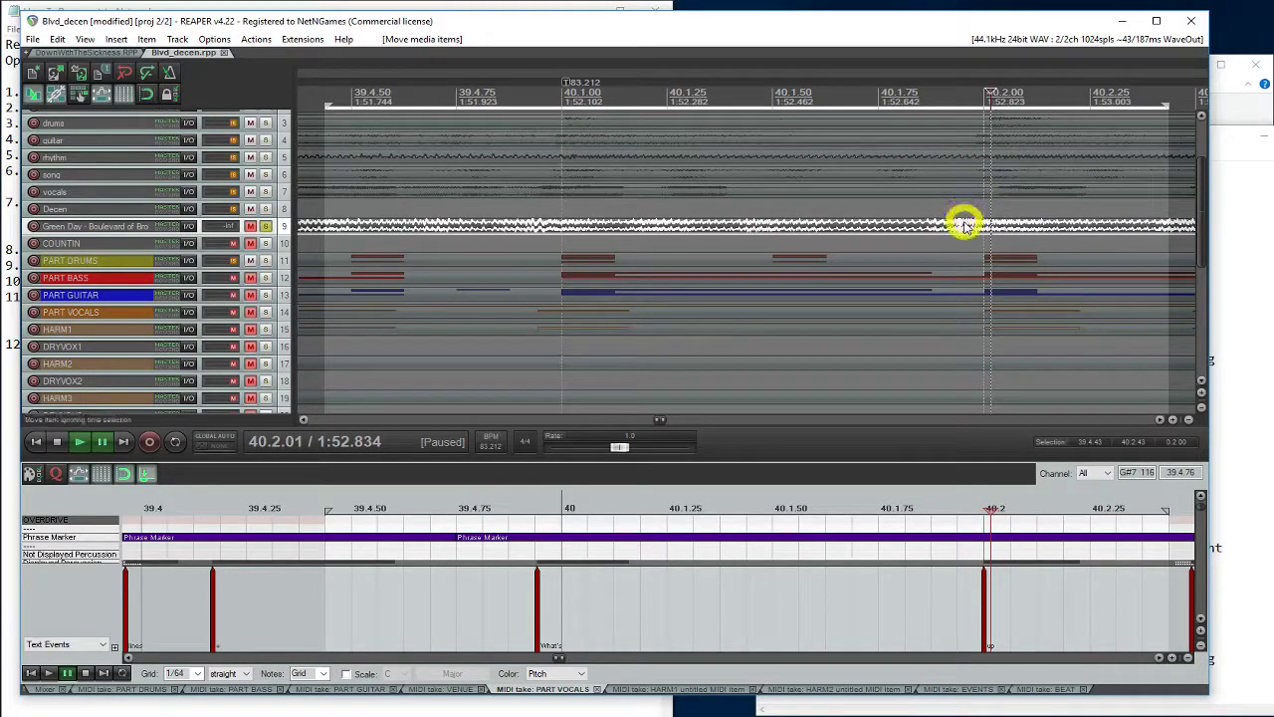
{"action": "left_click_drag", "start_coordinate": [964, 225], "coordinate": [966, 222]}
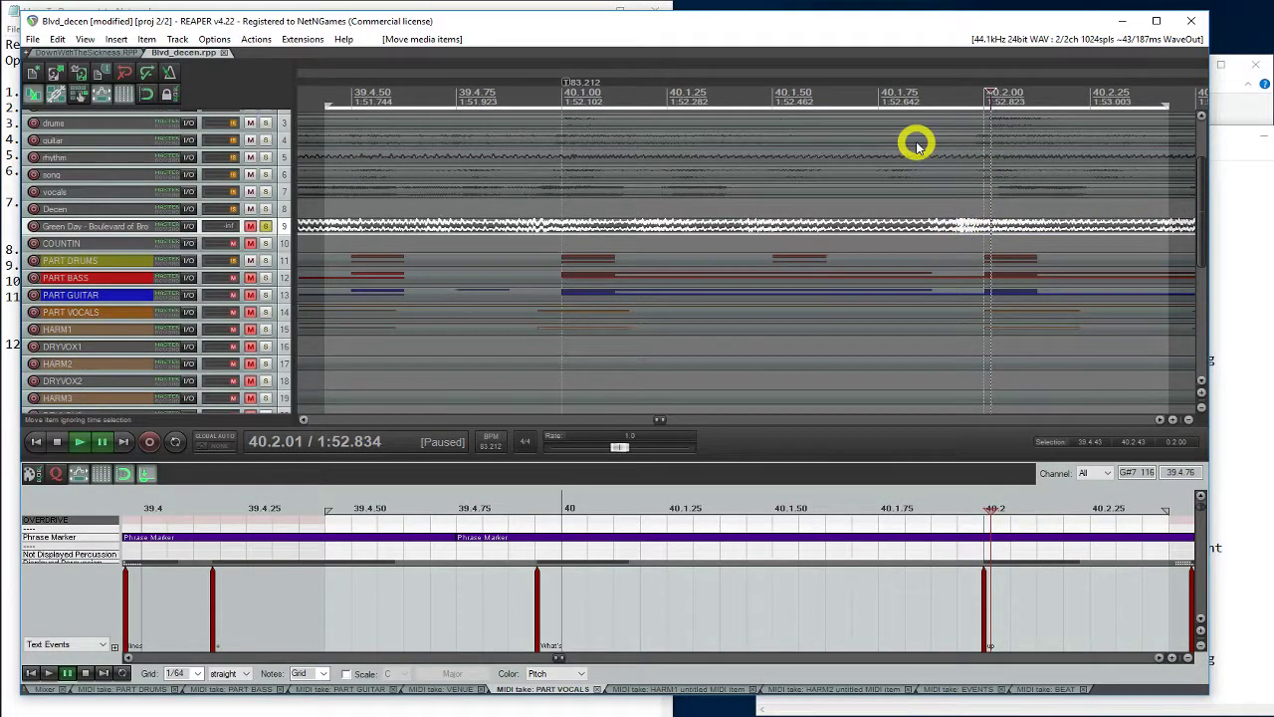
{"action": "left_click_drag", "start_coordinate": [438, 90], "coordinate": [1083, 206]}
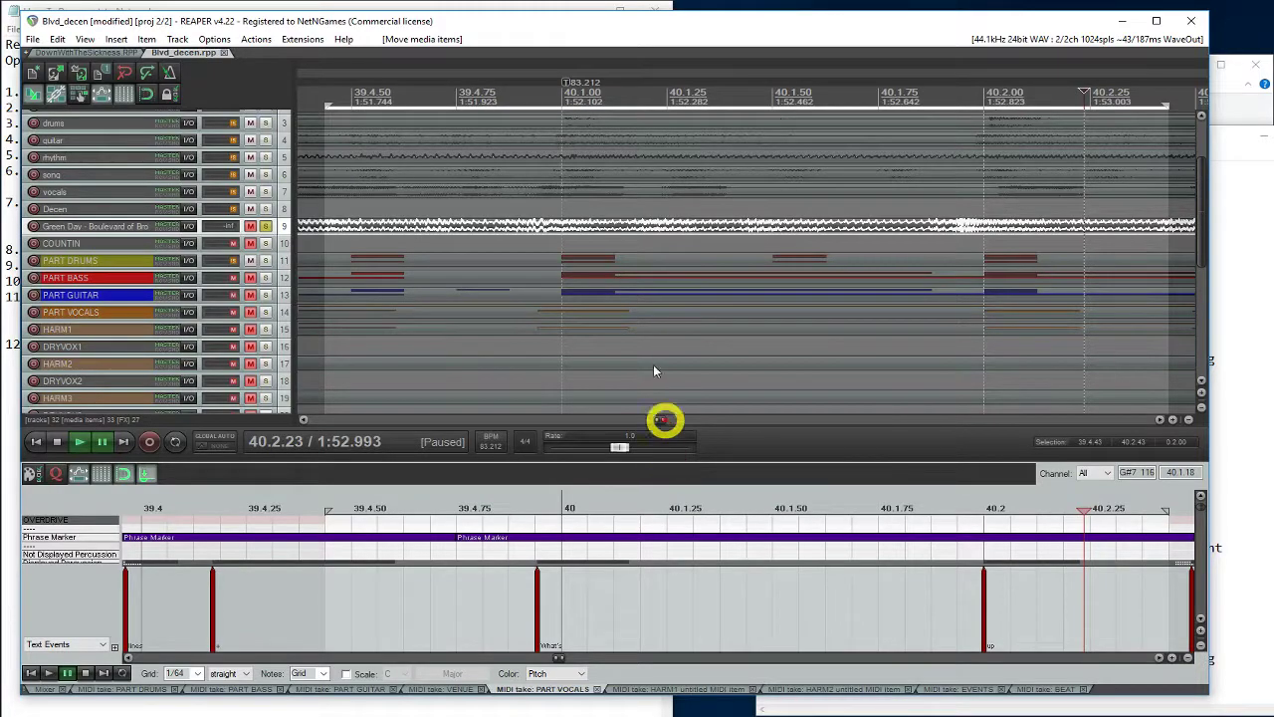
Copy the Green Day audio from 39.4.94 onward and paste it onto the Decen track.
{"action": "left_click", "coordinate": [538, 206]}
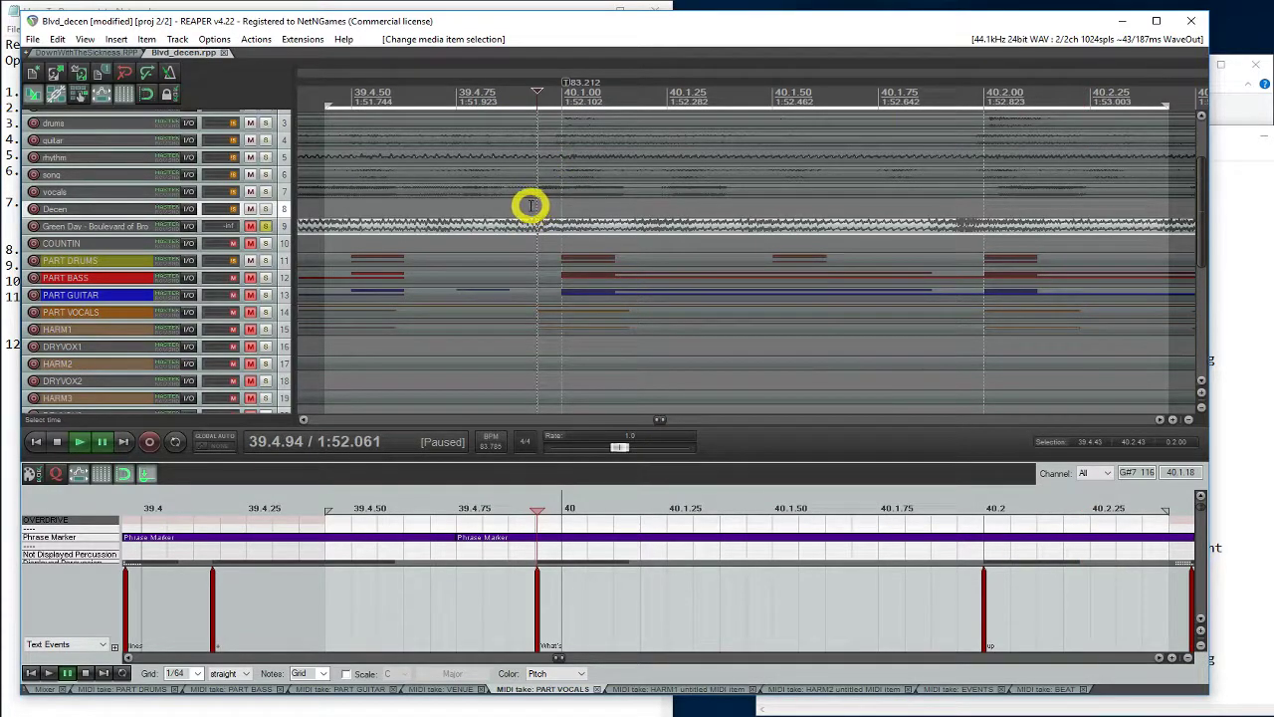
{"action": "left_click_drag", "start_coordinate": [516, 206], "coordinate": [1111, 258]}
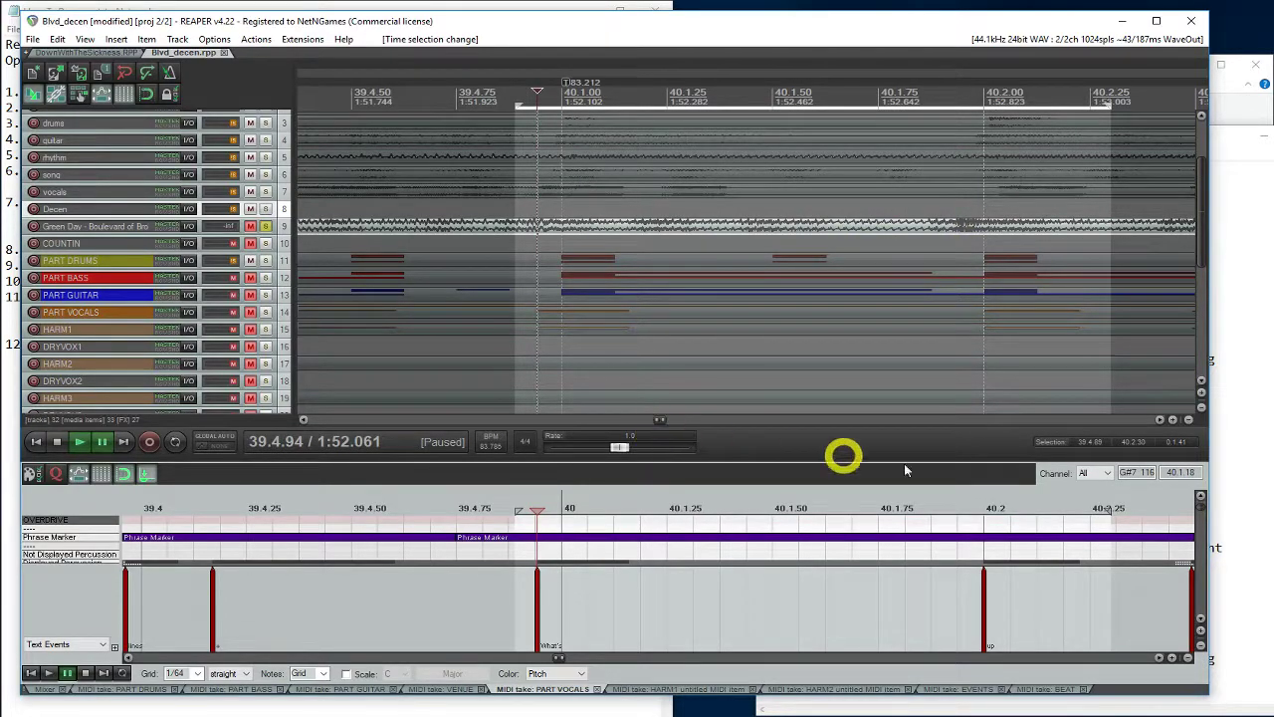
{"action": "right_click", "coordinate": [563, 228]}
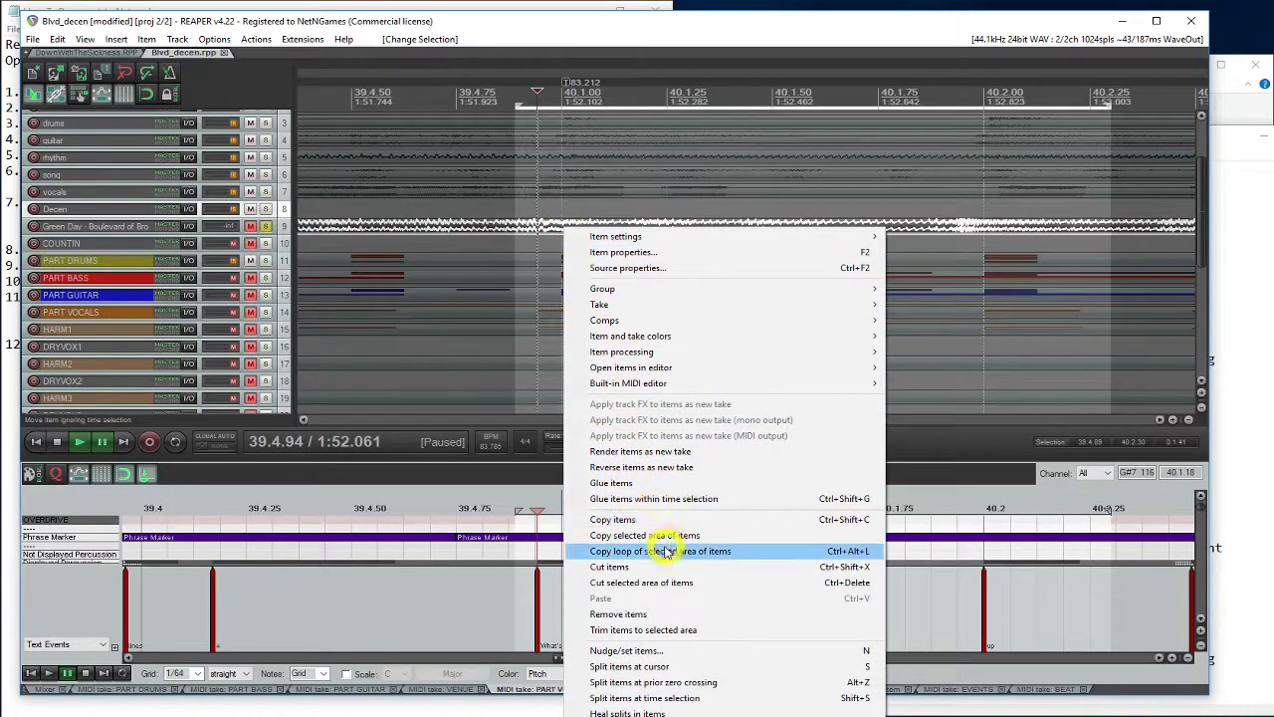
{"action": "left_click", "coordinate": [656, 538]}
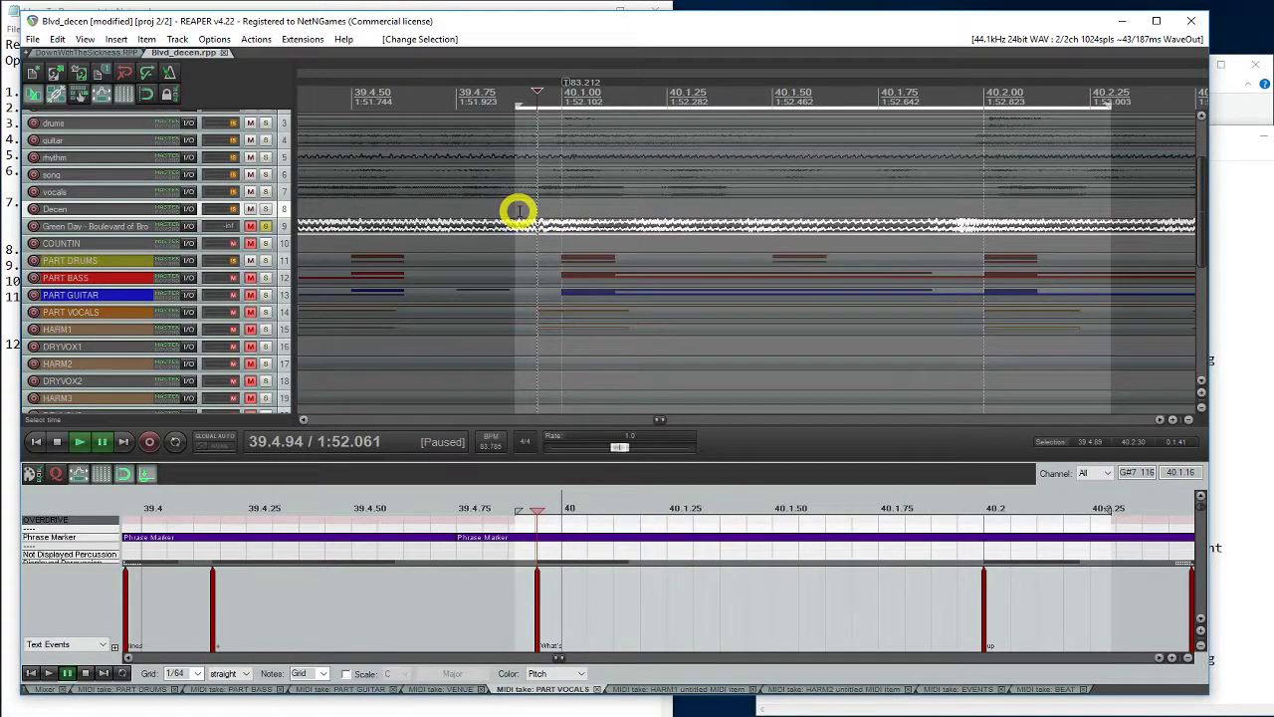
{"action": "left_click", "coordinate": [514, 206]}
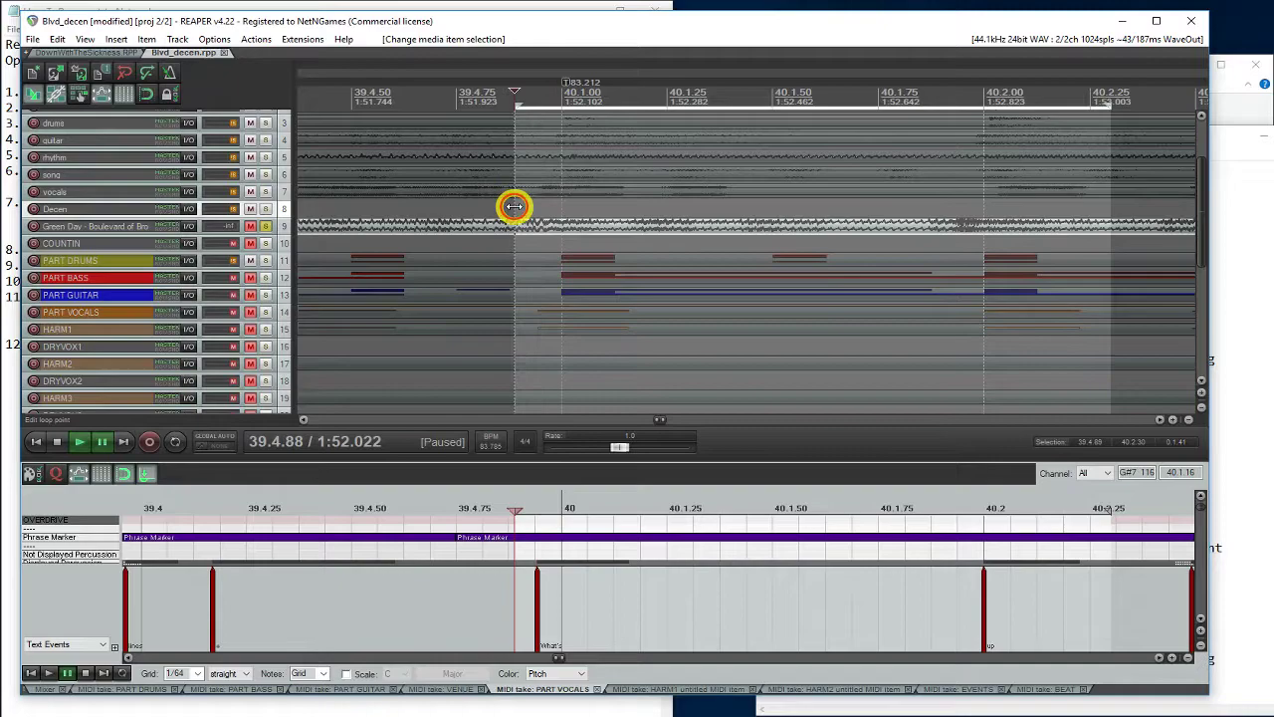
{"action": "right_click", "coordinate": [514, 206]}
{"action": "left_click", "coordinate": [606, 488]}
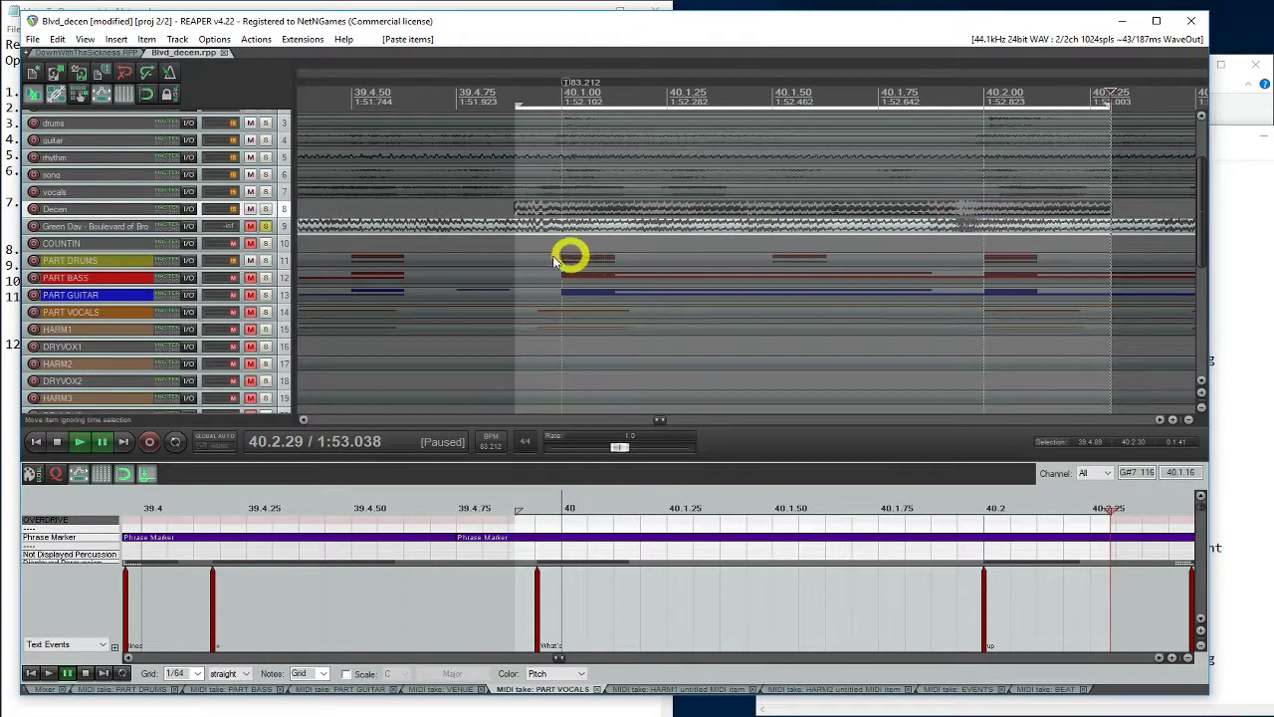
Unsolo Green Day and trim the pasted clip to start at 40.1.19, lasting 0.0.79.
{"action": "left_click", "coordinate": [265, 227]}
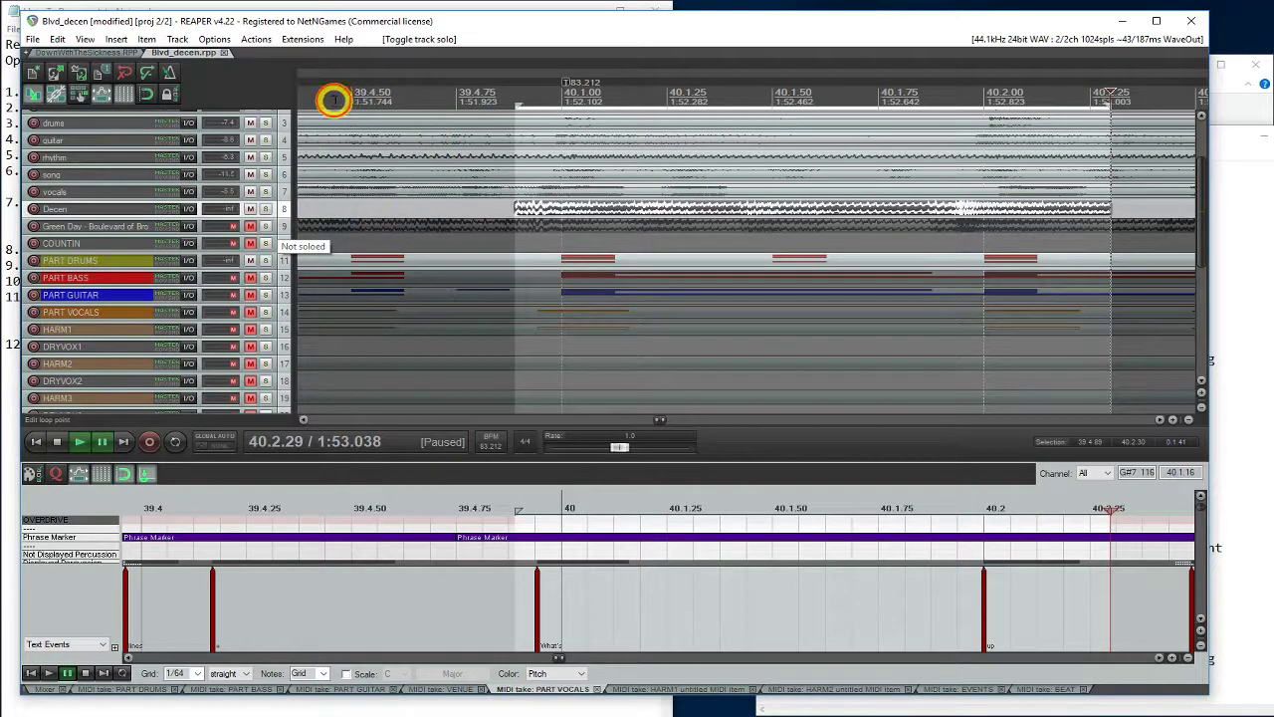
{"action": "left_click", "coordinate": [333, 99]}
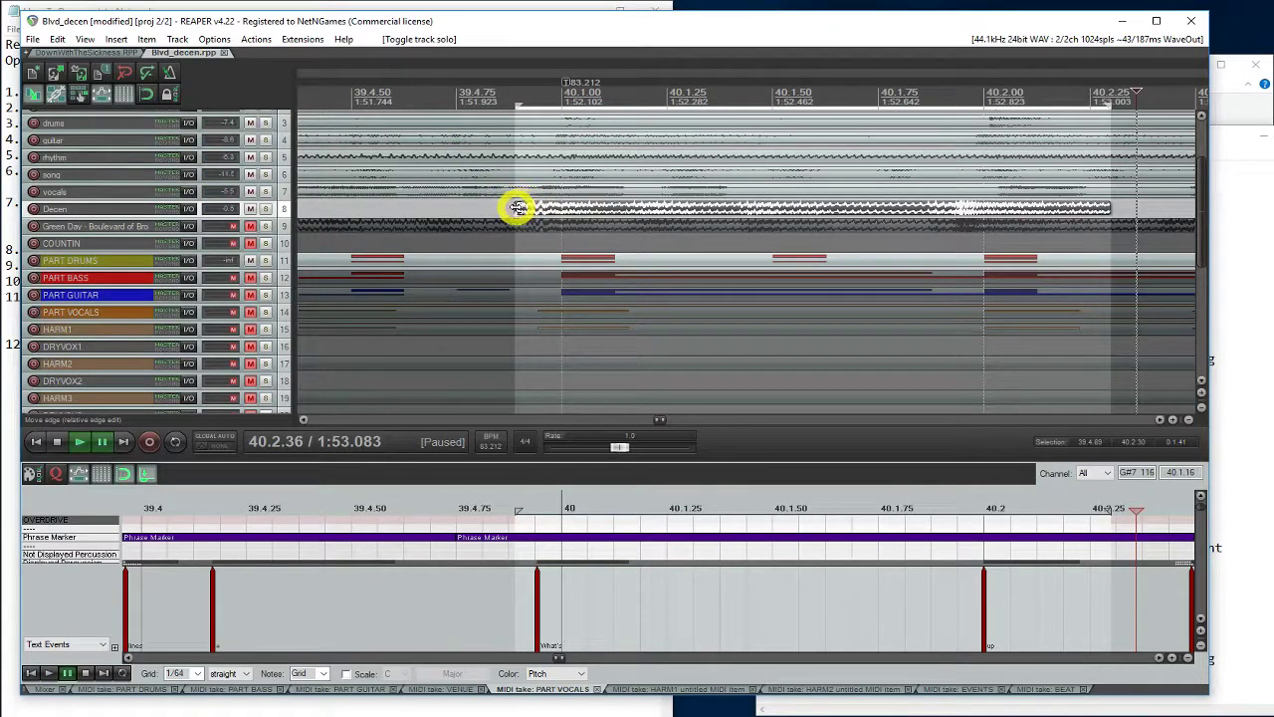
{"action": "left_click_drag", "start_coordinate": [518, 207], "coordinate": [647, 233]}
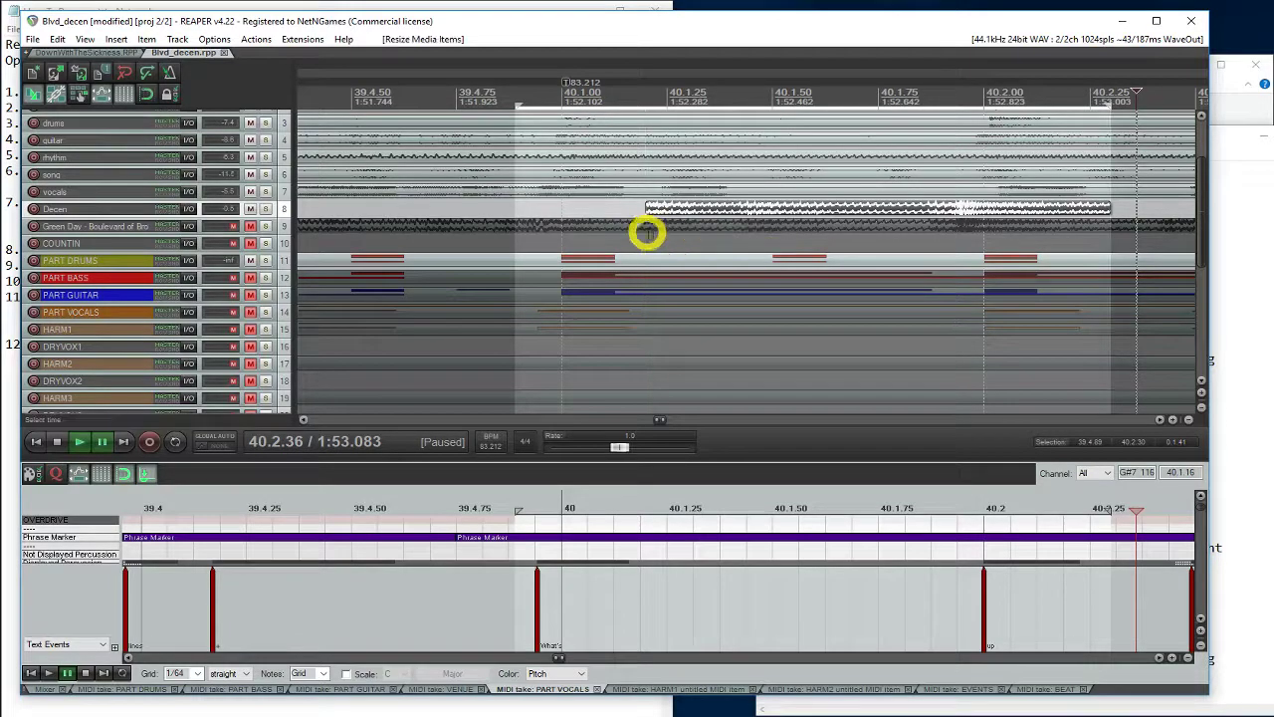
{"action": "left_click_drag", "start_coordinate": [1107, 208], "coordinate": [969, 219]}
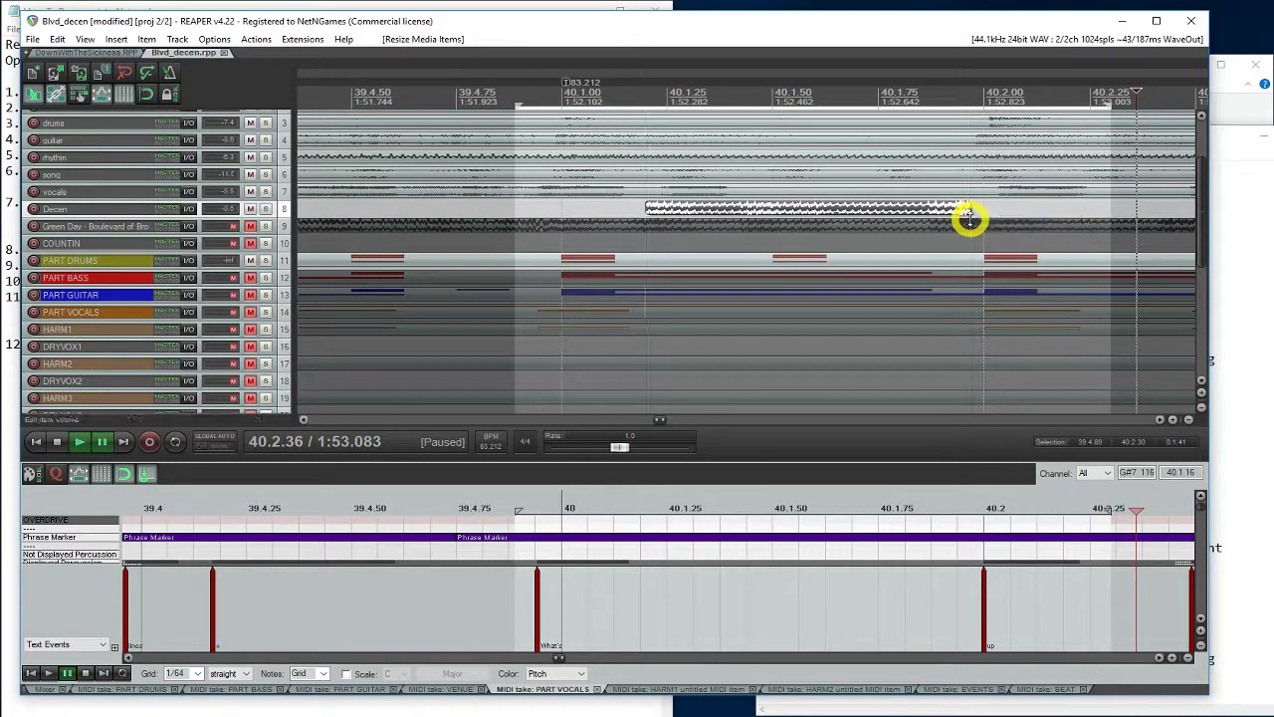
{"action": "left_click", "coordinate": [426, 94]}
{"action": "key", "text": "space"}
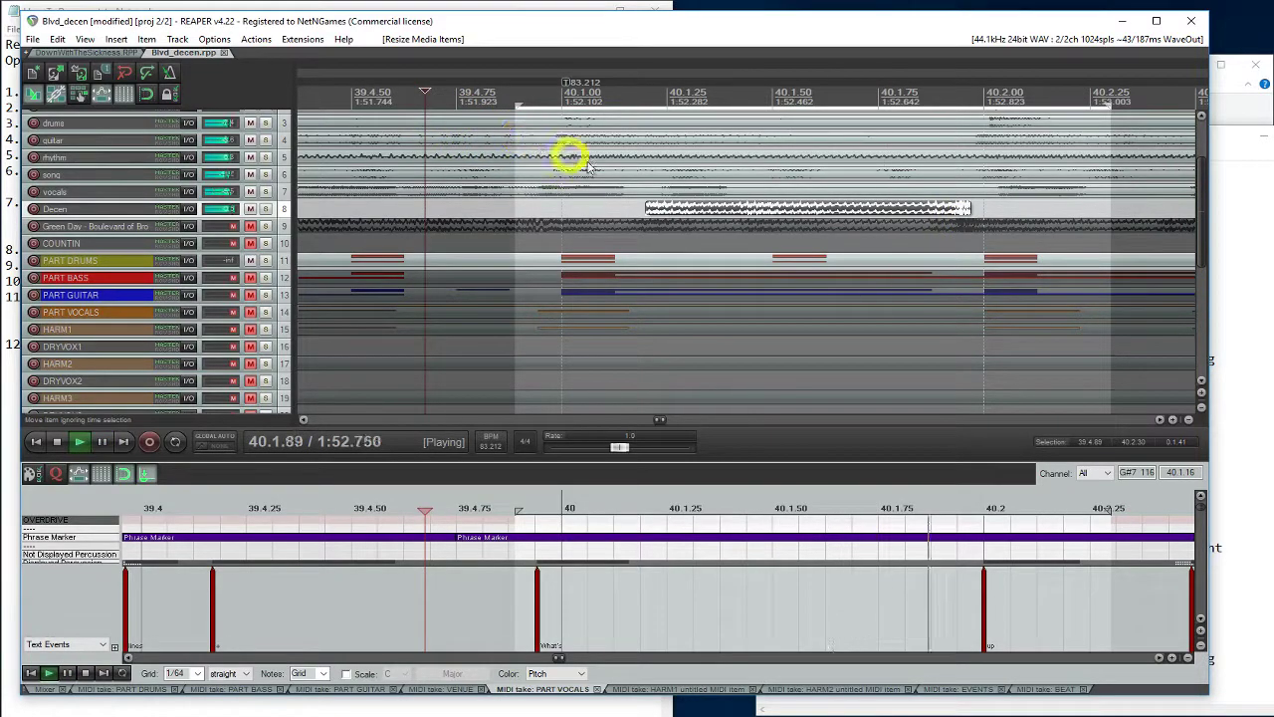
{"action": "key", "text": "ctrl+space"}
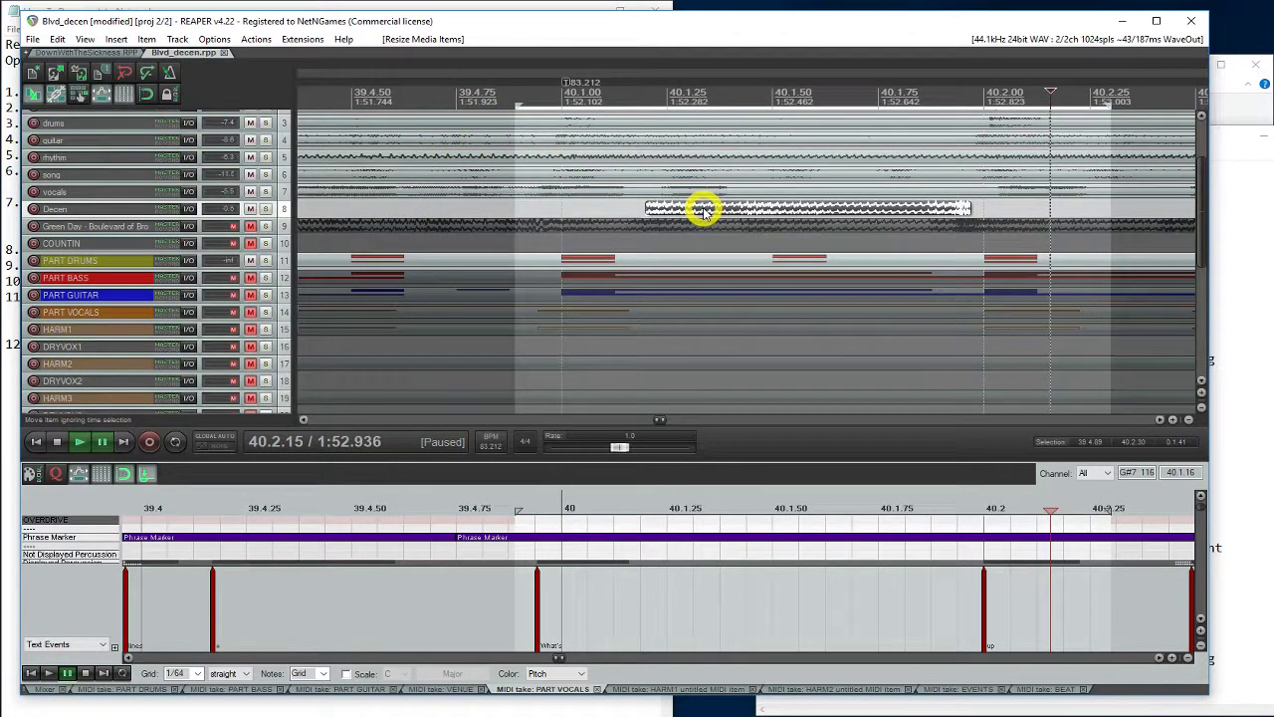
Lower the pasted Decen clip's volume in its item properties and apply it.
{"action": "right_click", "coordinate": [704, 211]}
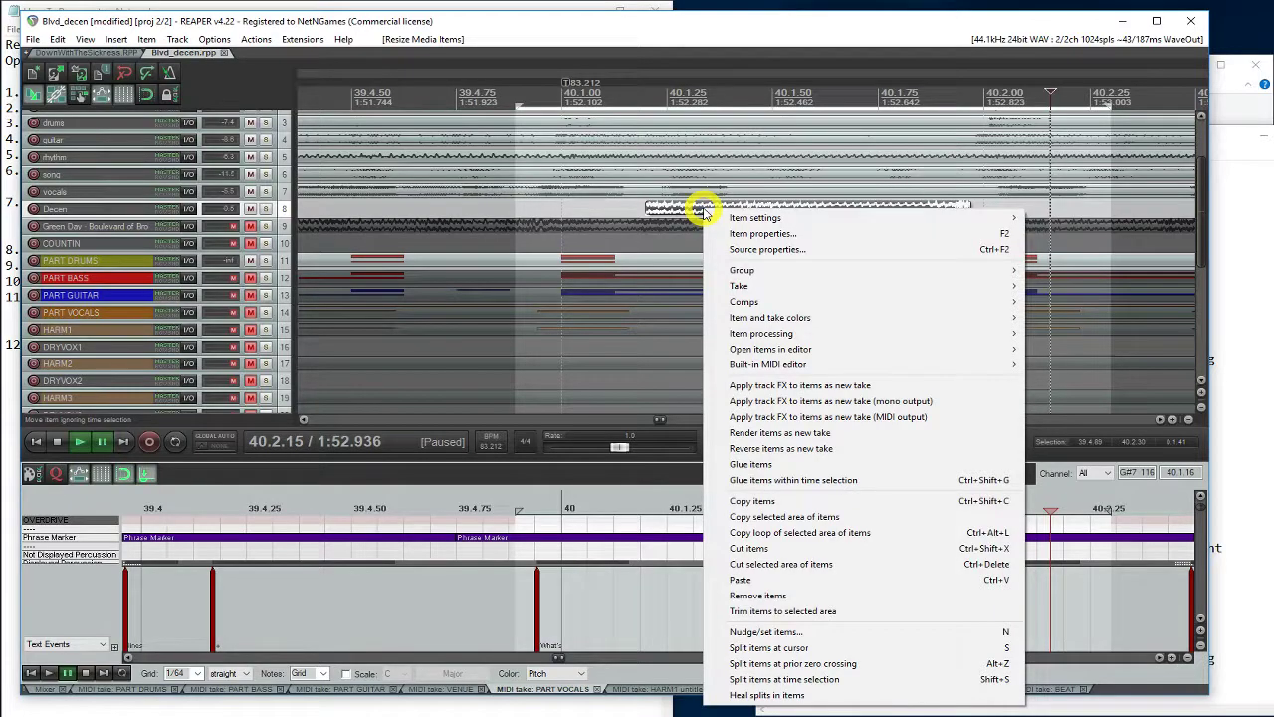
{"action": "left_click", "coordinate": [739, 235]}
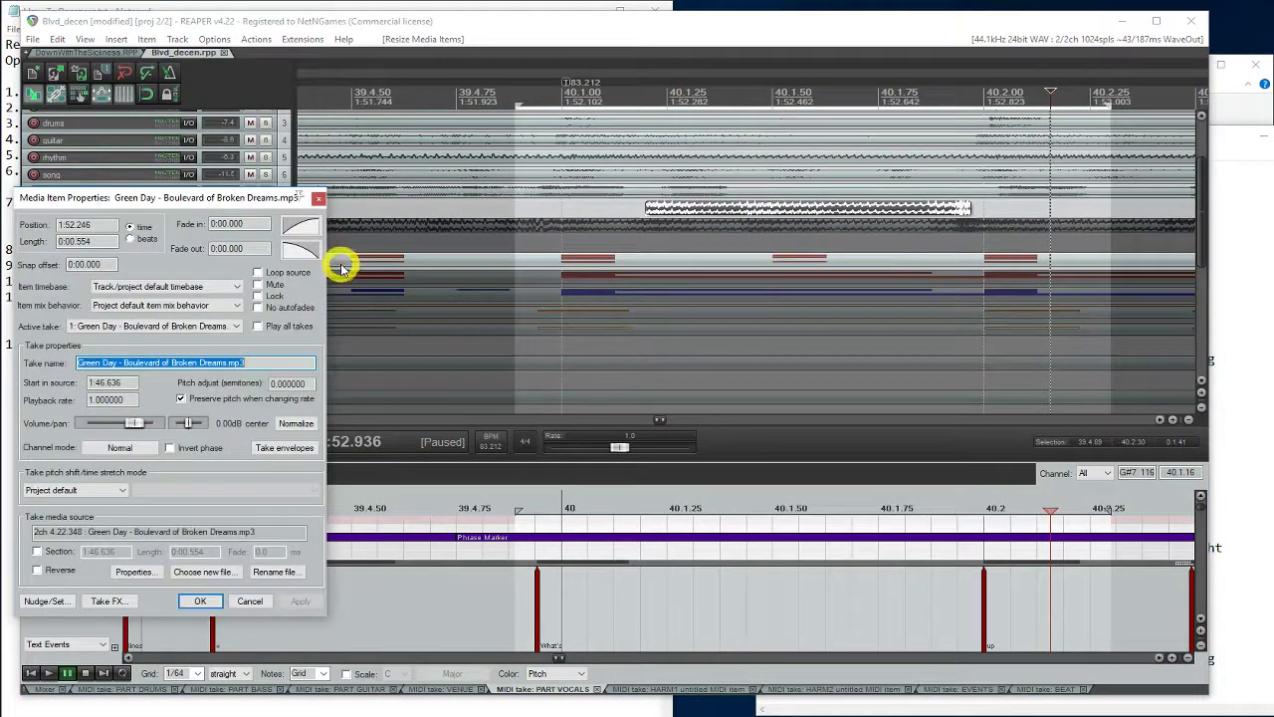
{"action": "left_click_drag", "start_coordinate": [133, 425], "coordinate": [130, 428]}
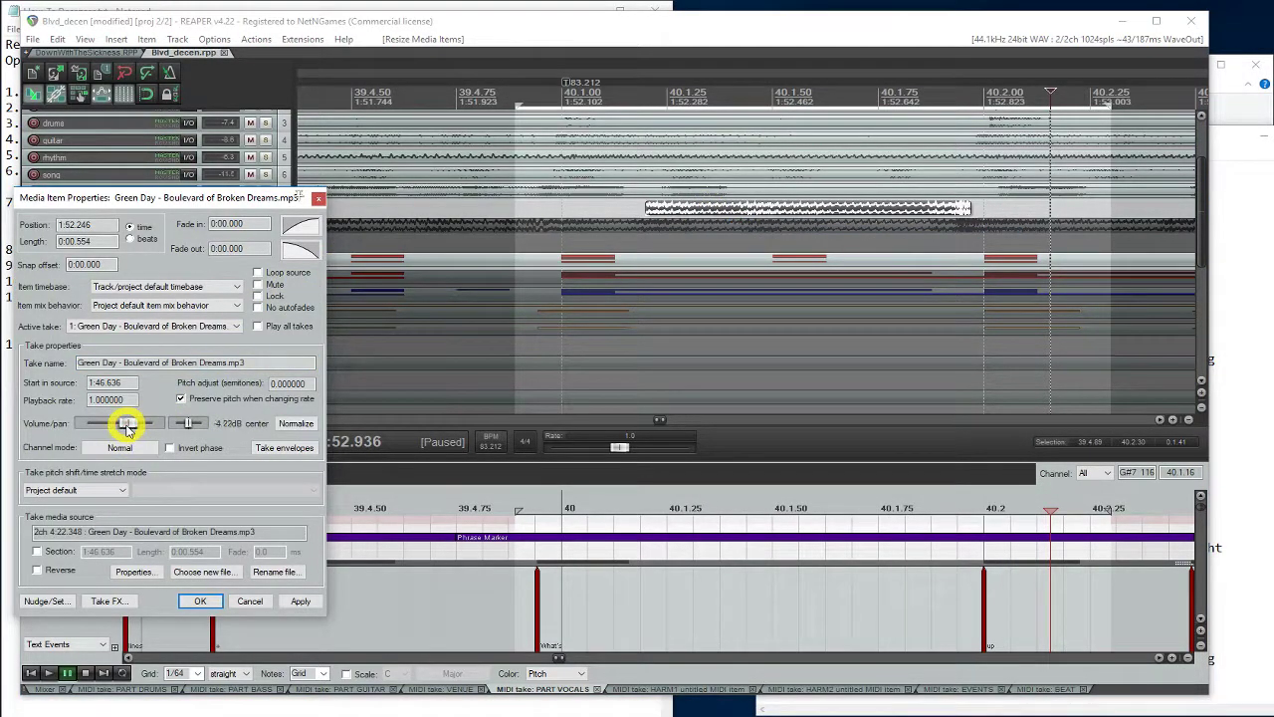
{"action": "left_click", "coordinate": [301, 601]}
{"action": "left_click", "coordinate": [407, 499]}
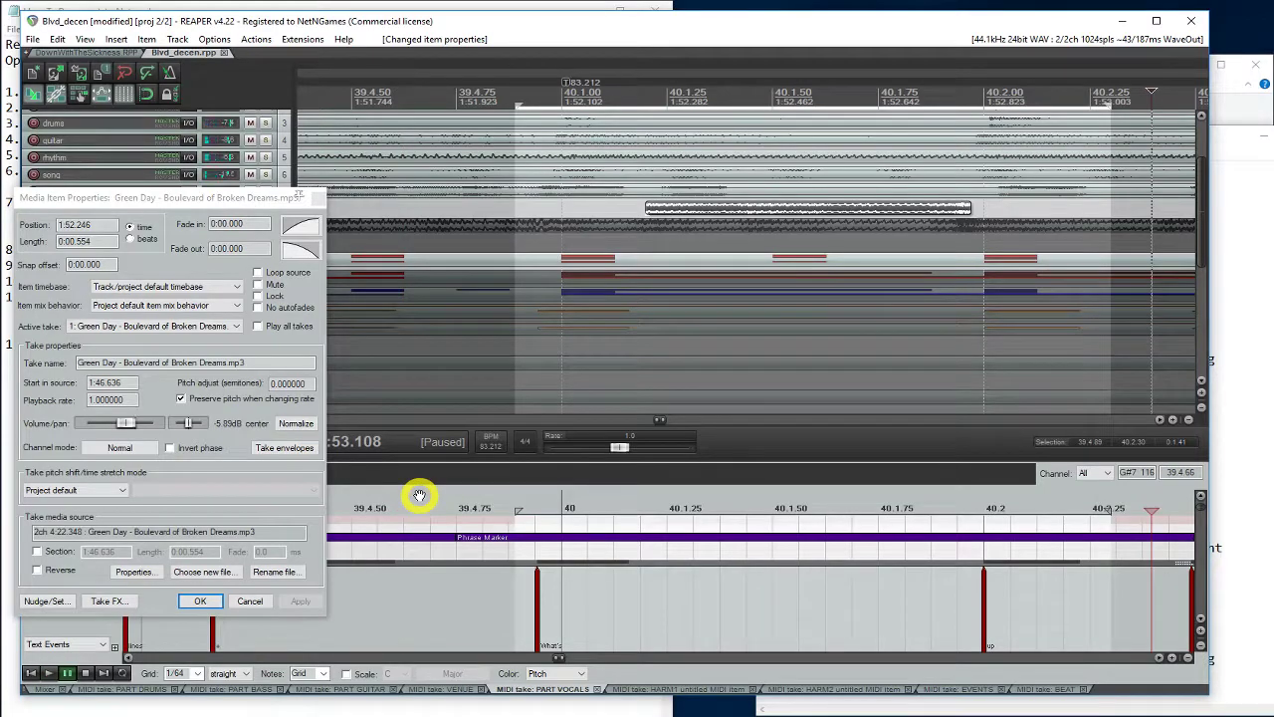
Make the Decen track taller and fine-tune the clip volume to -6.46 dB.
{"action": "left_click_drag", "start_coordinate": [242, 200], "coordinate": [318, 305]}
{"action": "left_click_drag", "start_coordinate": [282, 214], "coordinate": [282, 239]}
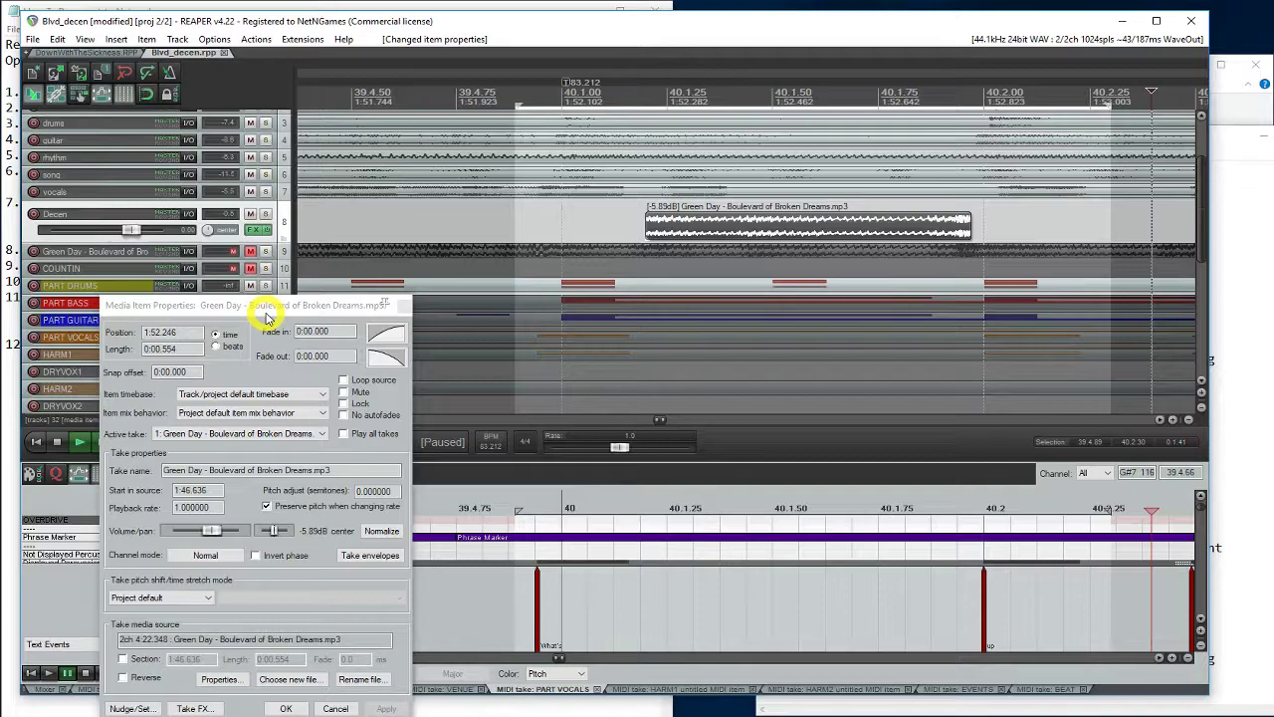
{"action": "left_click_drag", "start_coordinate": [265, 317], "coordinate": [324, 56]}
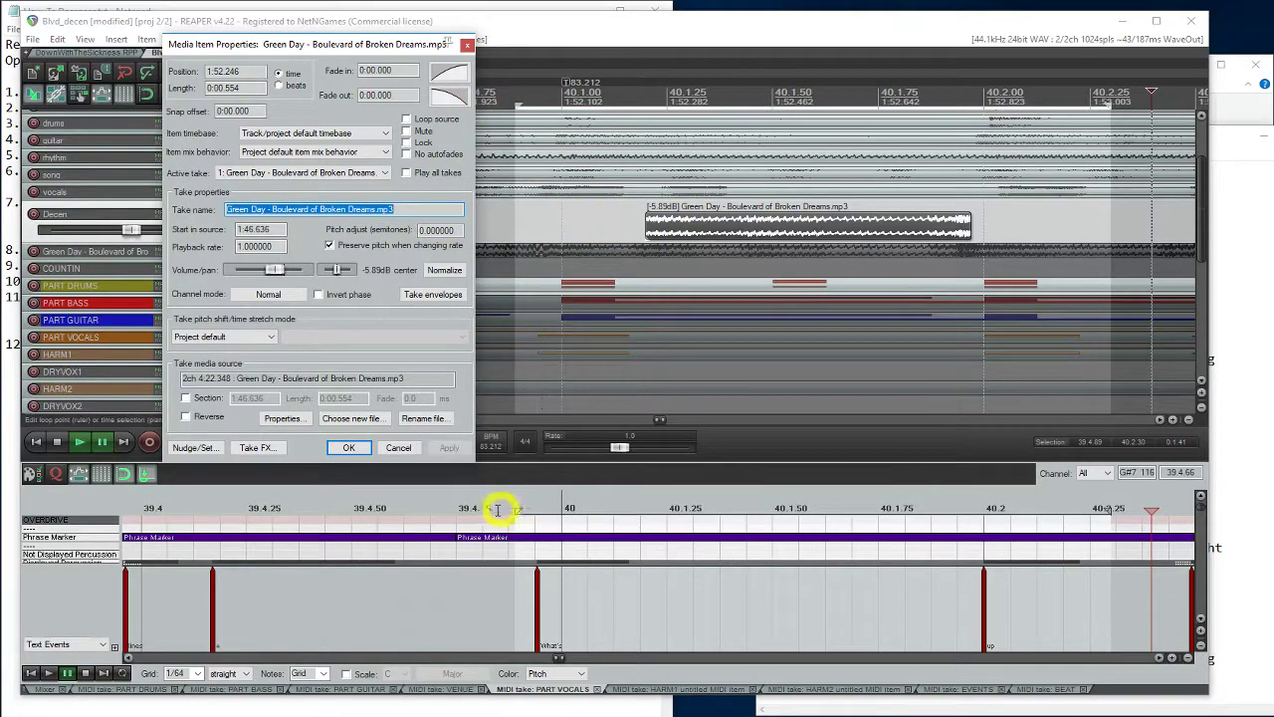
{"action": "left_click", "coordinate": [319, 508]}
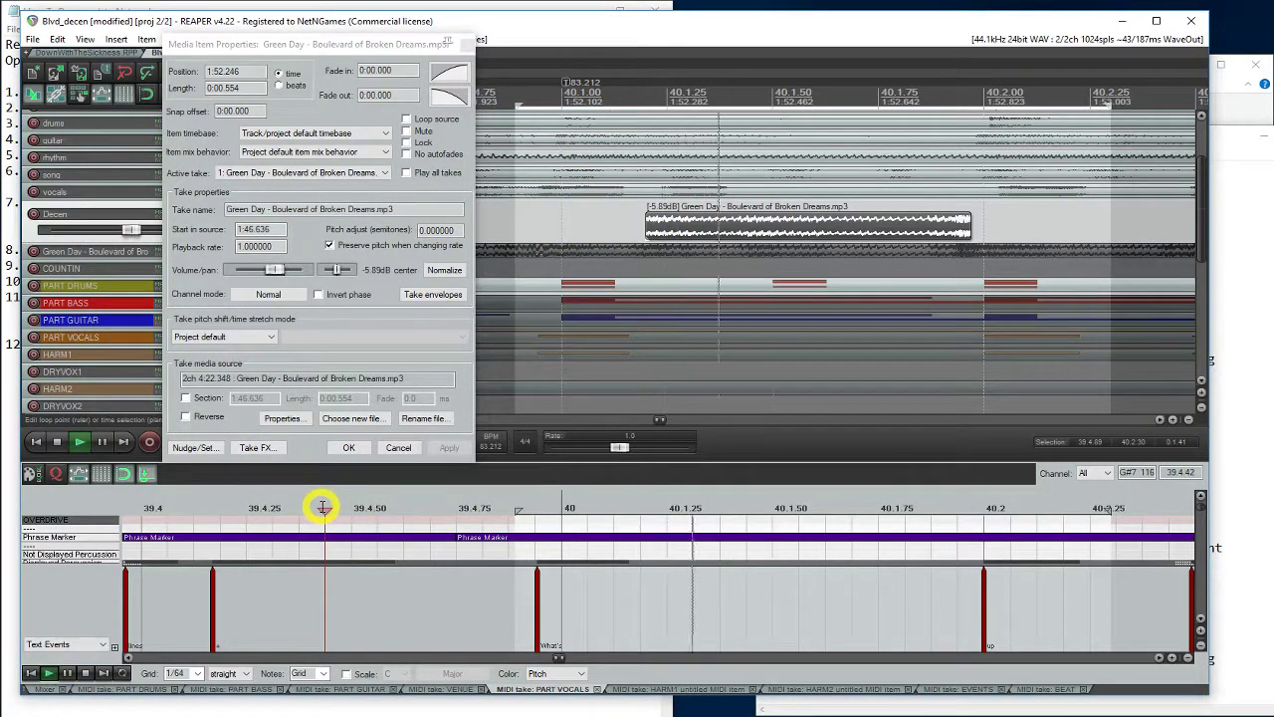
{"action": "key", "text": "ctrl+space"}
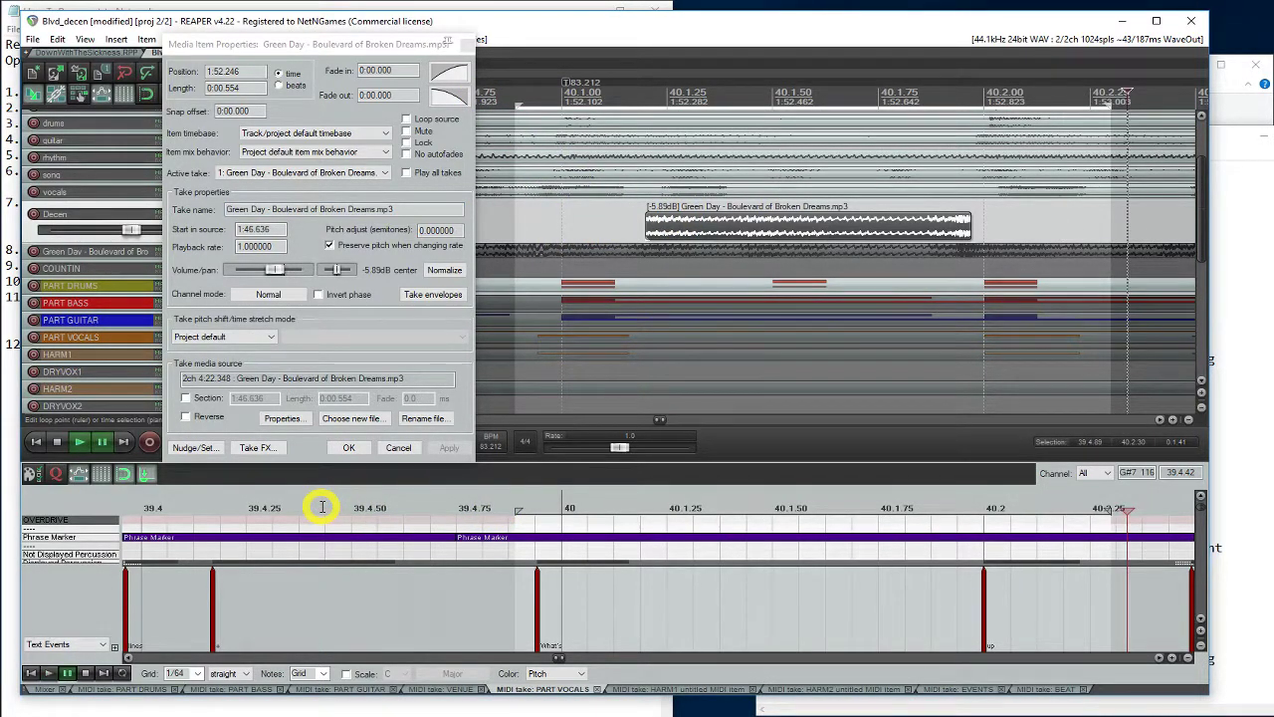
{"action": "left_click", "coordinate": [275, 270]}
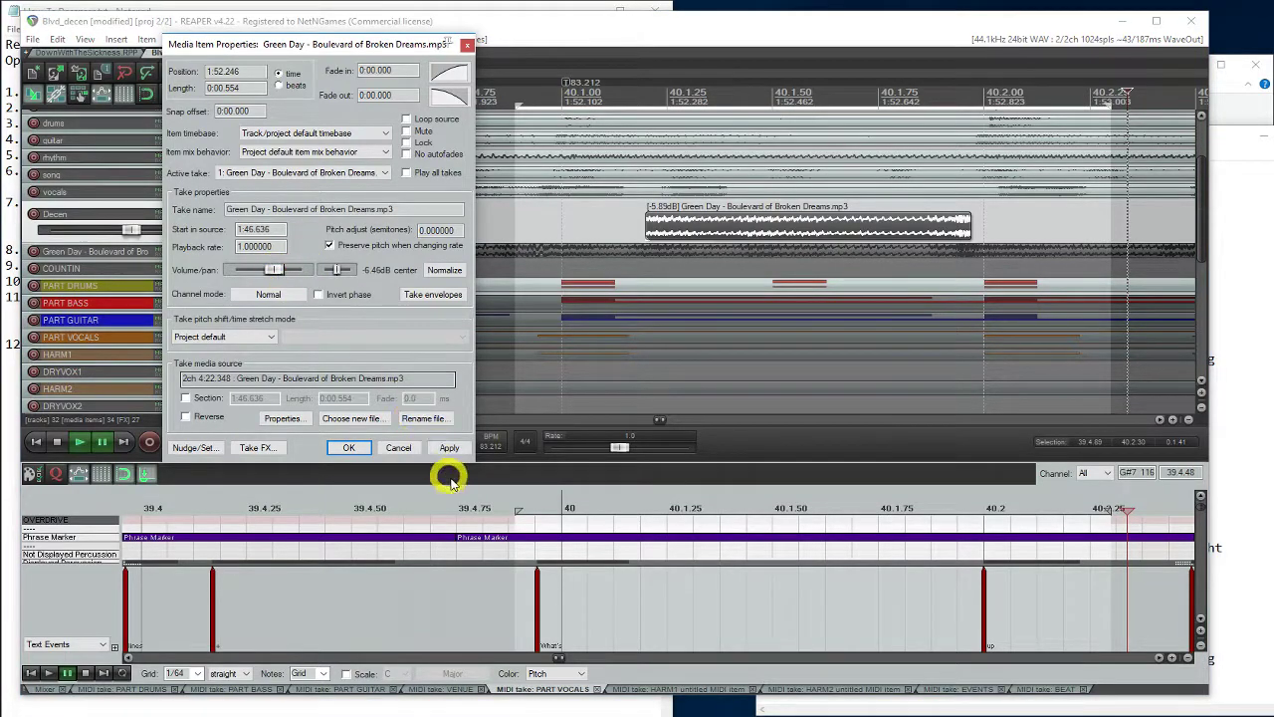
{"action": "left_click", "coordinate": [444, 448]}
{"action": "left_click", "coordinate": [349, 507]}
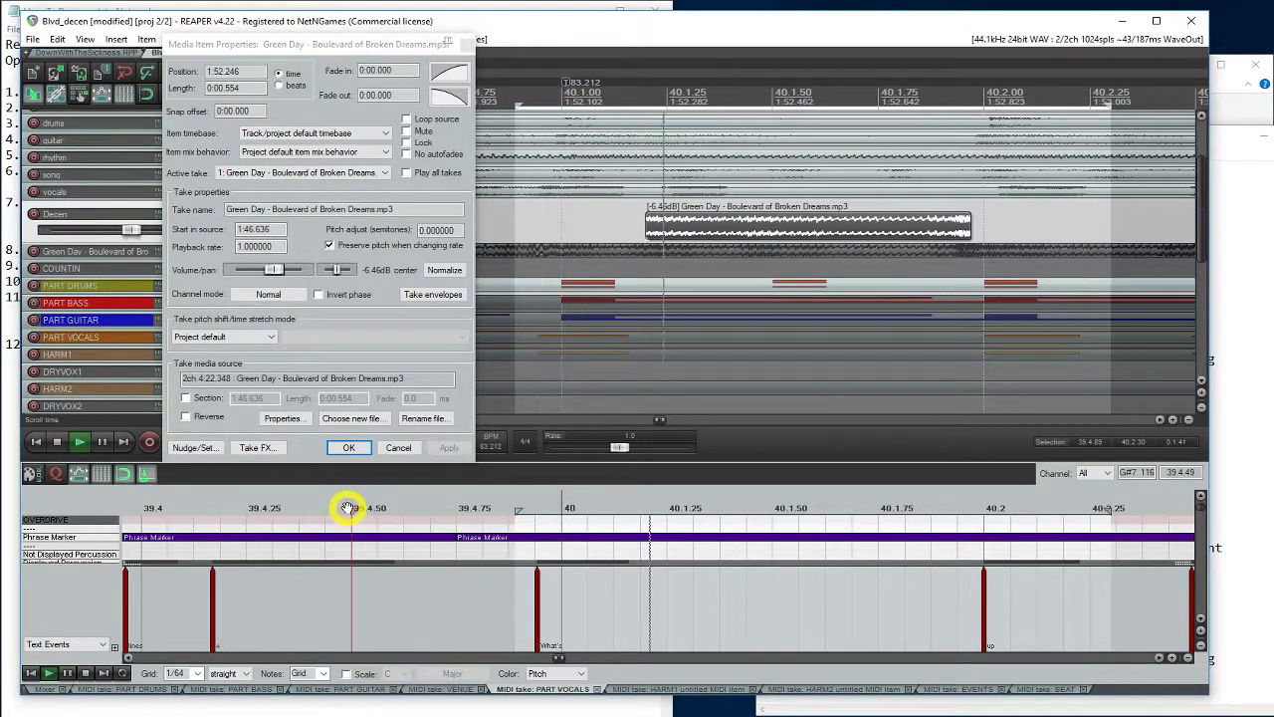
Close the item properties window, scroll back, and play from 39.1.25 to check the vocal.
{"action": "left_click", "coordinate": [466, 46]}
{"action": "left_click", "coordinate": [467, 46]}
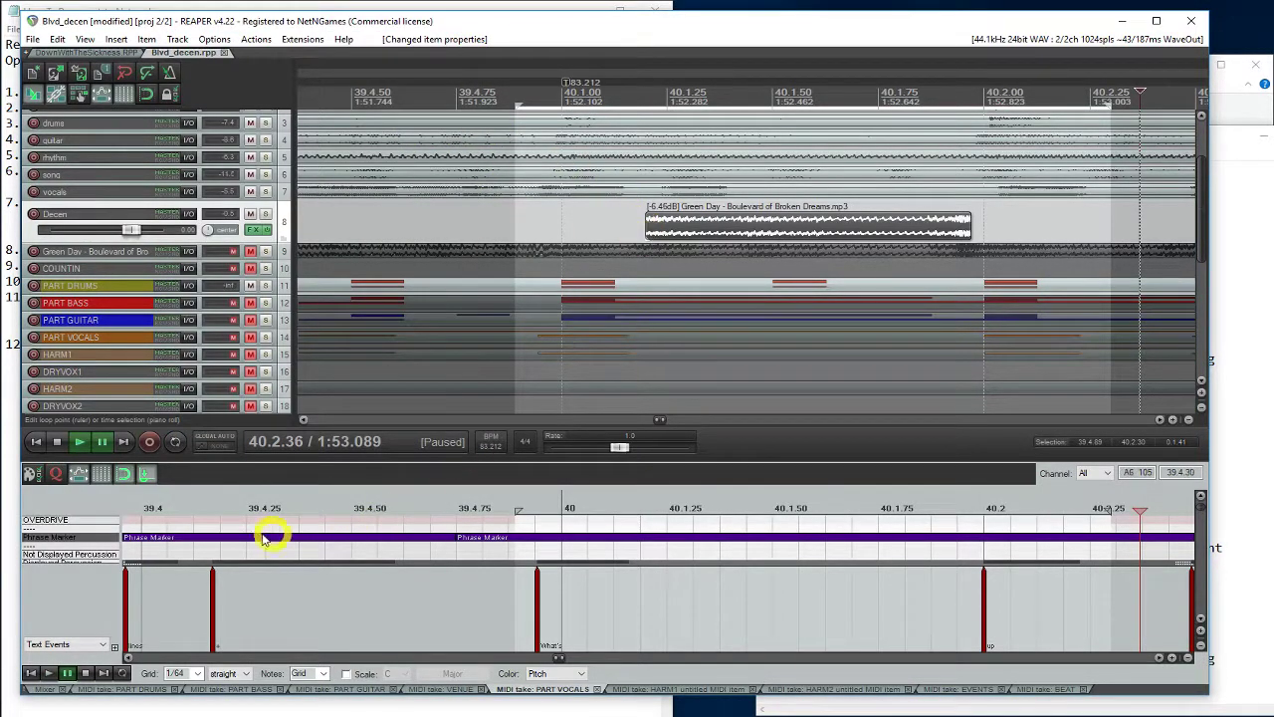
{"action": "scroll", "coordinate": [485, 423], "scroll_direction": "left", "scroll_amount": 3}
{"action": "scroll", "coordinate": [485, 423], "scroll_direction": "left", "scroll_amount": 2}
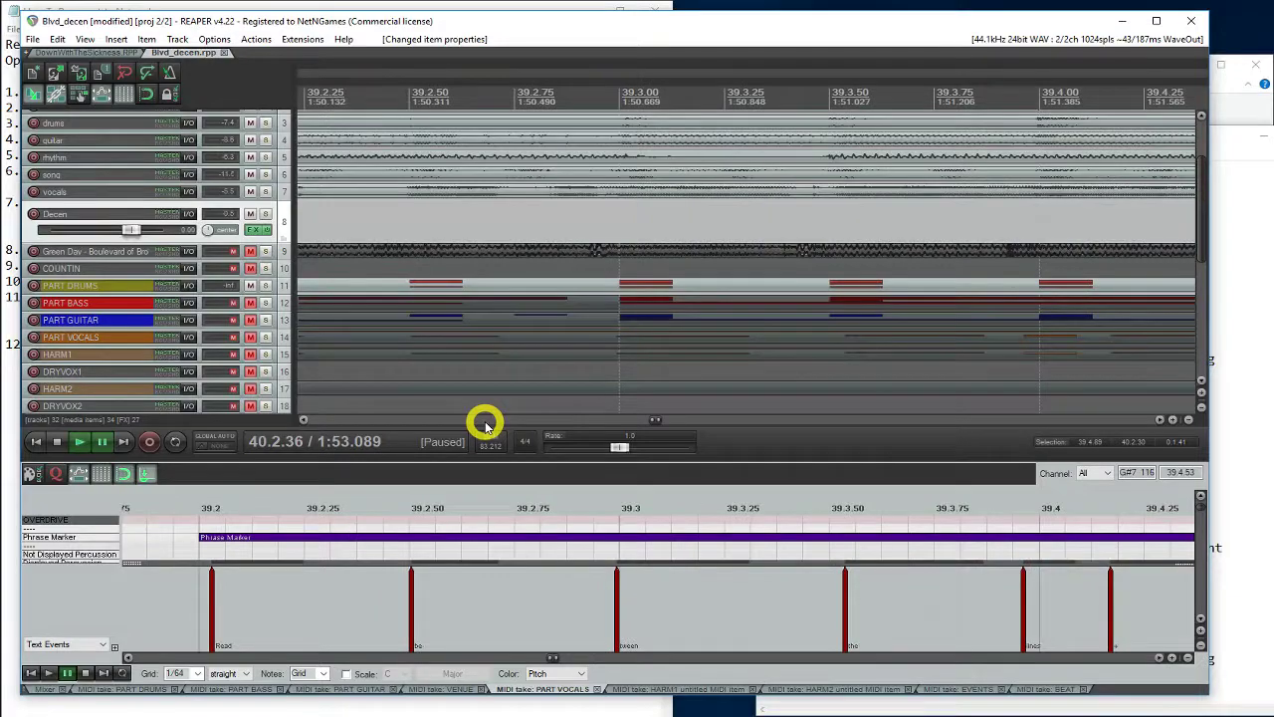
{"action": "scroll", "coordinate": [485, 423], "scroll_direction": "left", "scroll_amount": 1}
{"action": "left_click", "coordinate": [332, 505]}
{"action": "key", "text": "space"}
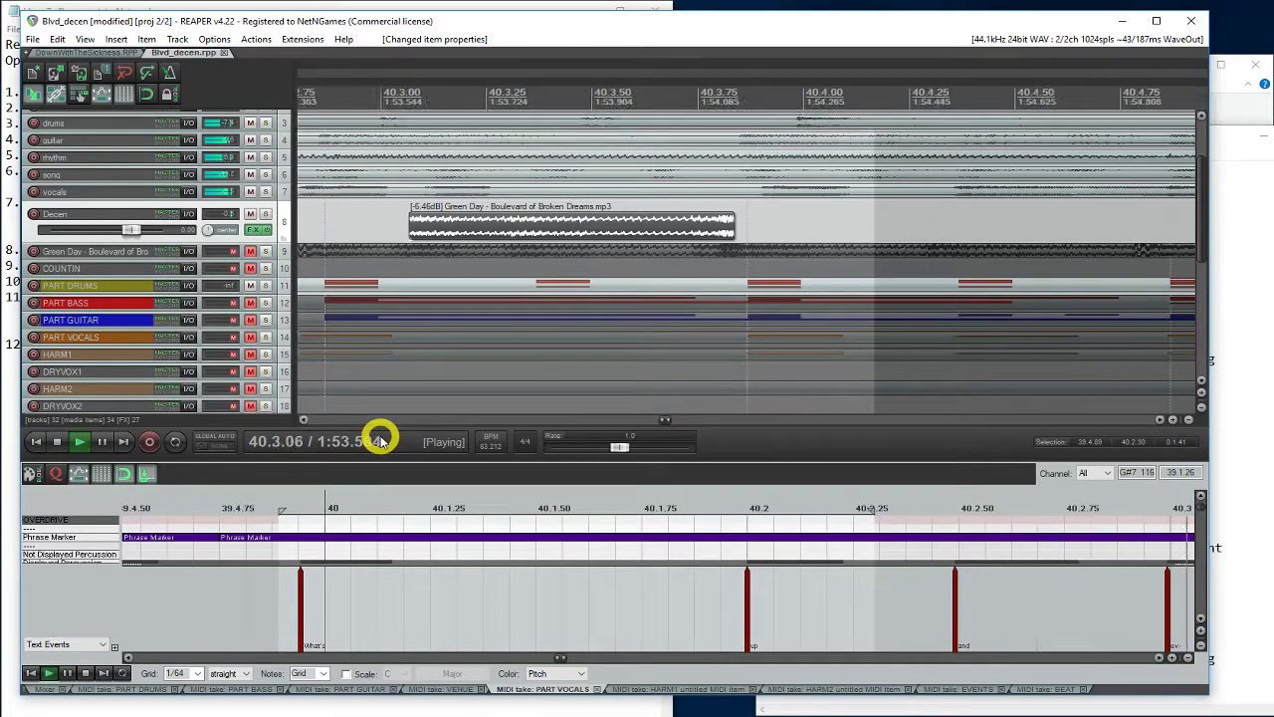
{"action": "key", "text": "ctrl+space"}
Nudge the pasted Green Day clip slightly earlier and replay it from 39.4.4.
{"action": "left_click", "coordinate": [624, 420]}
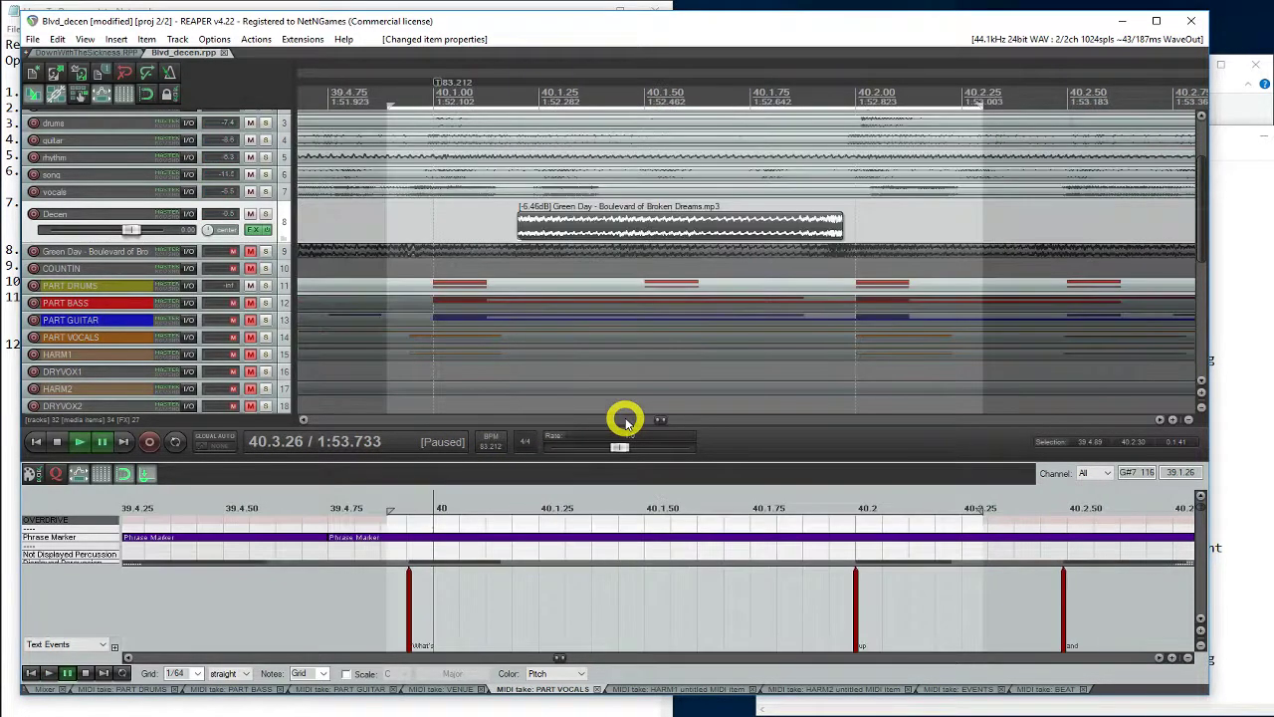
{"action": "left_click", "coordinate": [625, 228]}
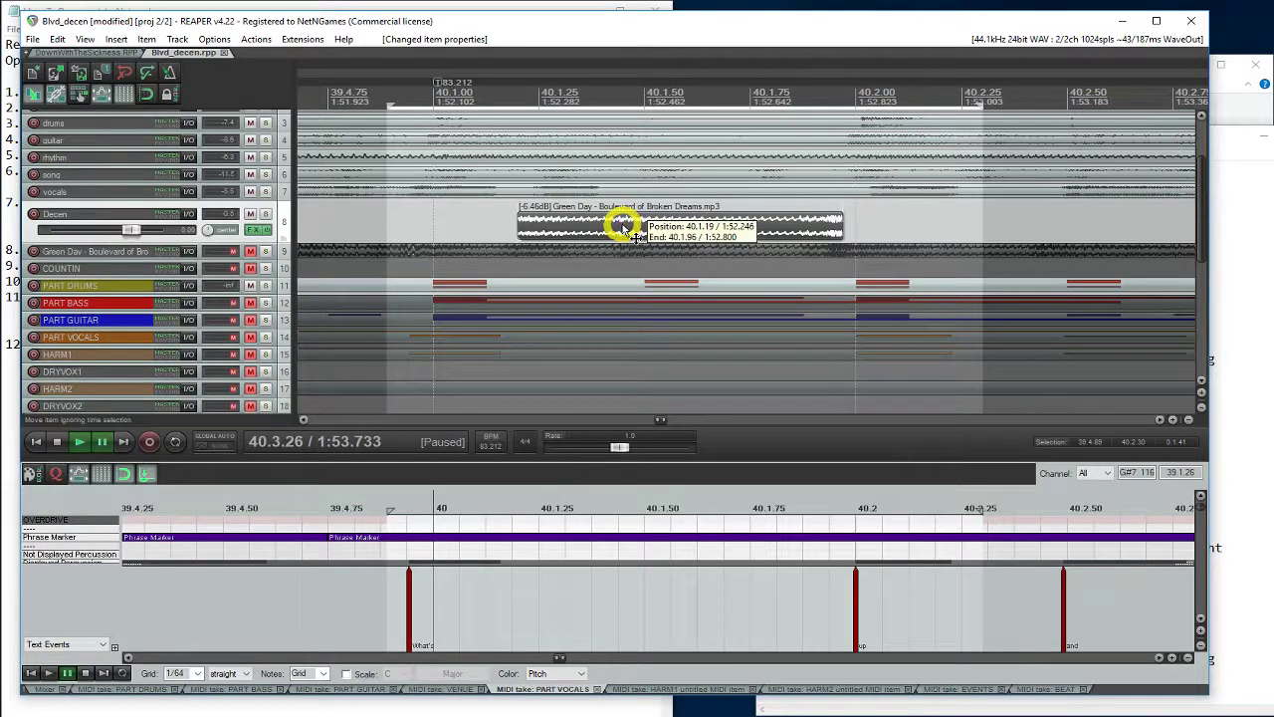
{"action": "left_click_drag", "start_coordinate": [621, 227], "coordinate": [617, 226]}
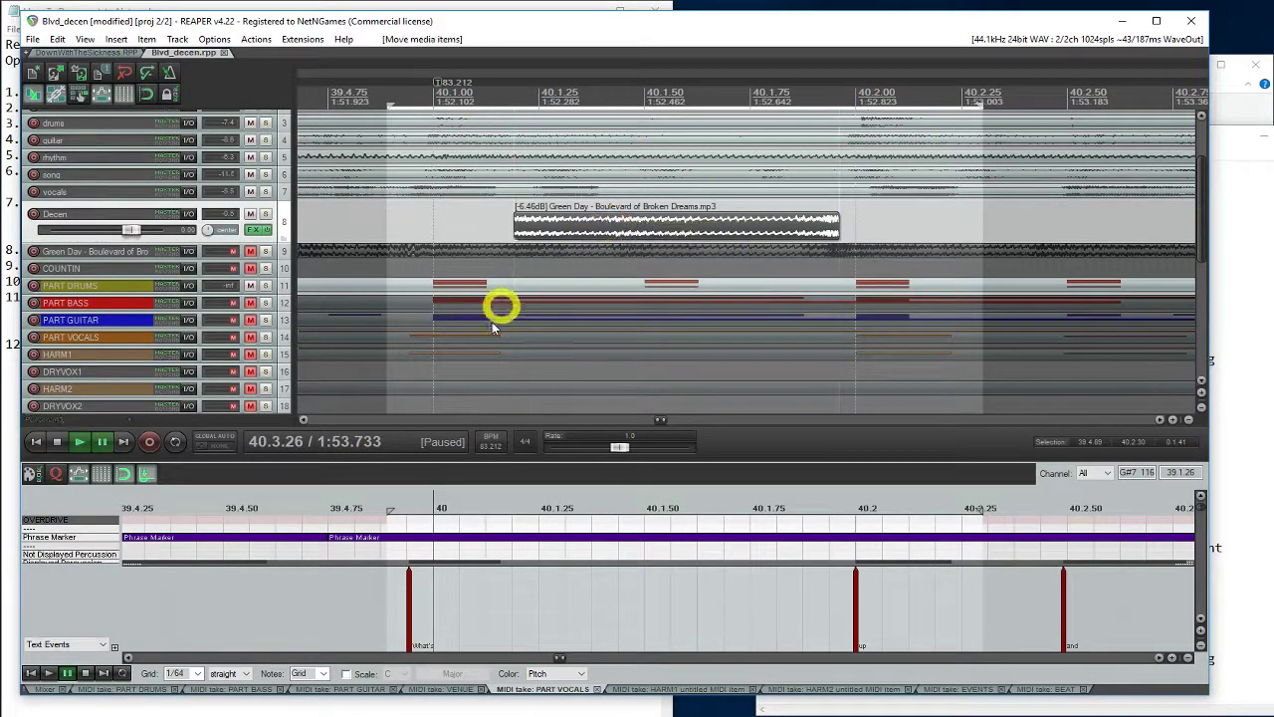
{"action": "left_click", "coordinate": [207, 507]}
{"action": "key", "text": "space"}
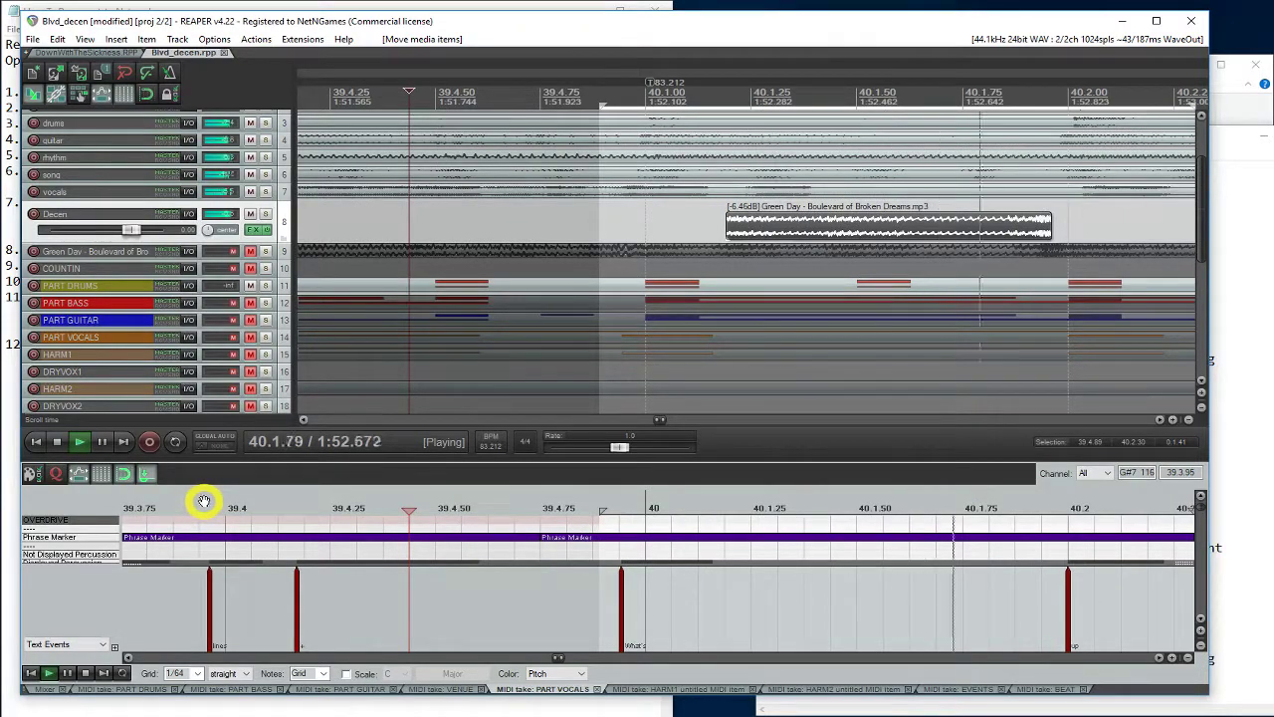
{"action": "key", "text": "ctrl+space"}
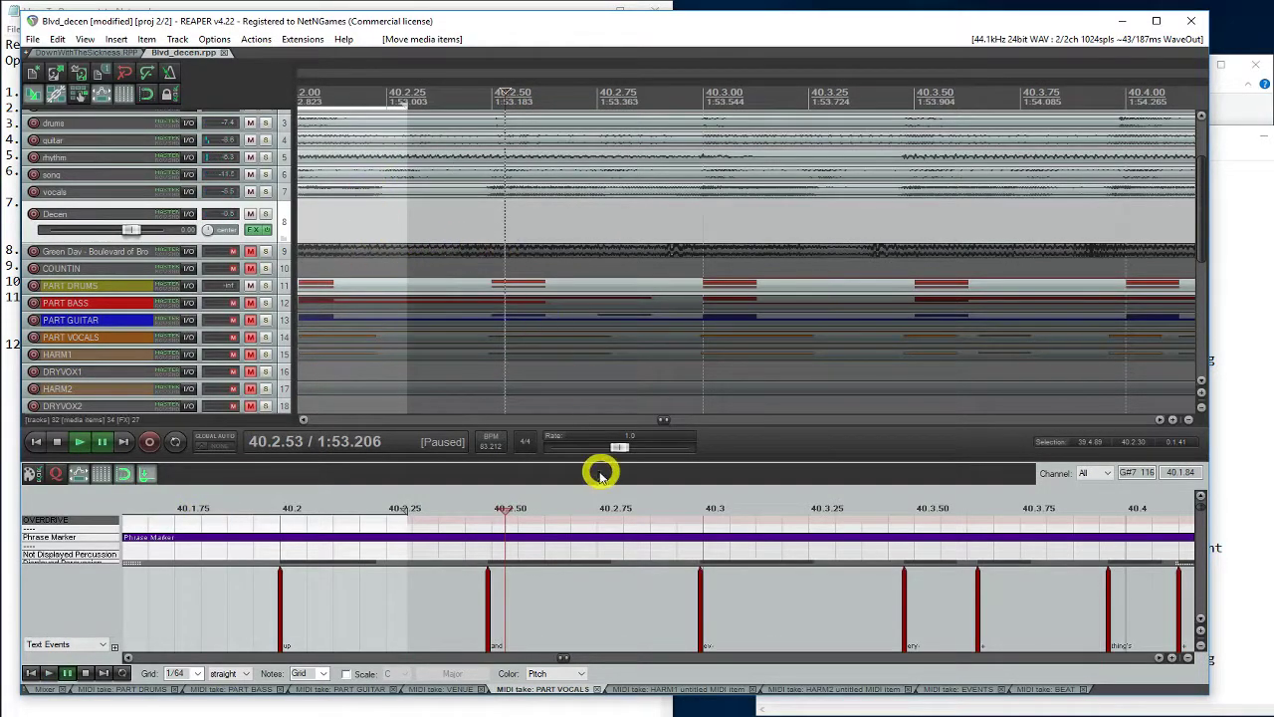
Adjust the clip again, replay from 39.3.62 to check timing, and bring bar 40 into view.
{"action": "mouse_move", "coordinate": [564, 249]}
{"action": "left_mouse_down"}
{"action": "mouse_move", "coordinate": [564, 202]}
{"action": "mouse_move", "coordinate": [550, 226]}
{"action": "mouse_move", "coordinate": [565, 226]}
{"action": "left_mouse_up"}
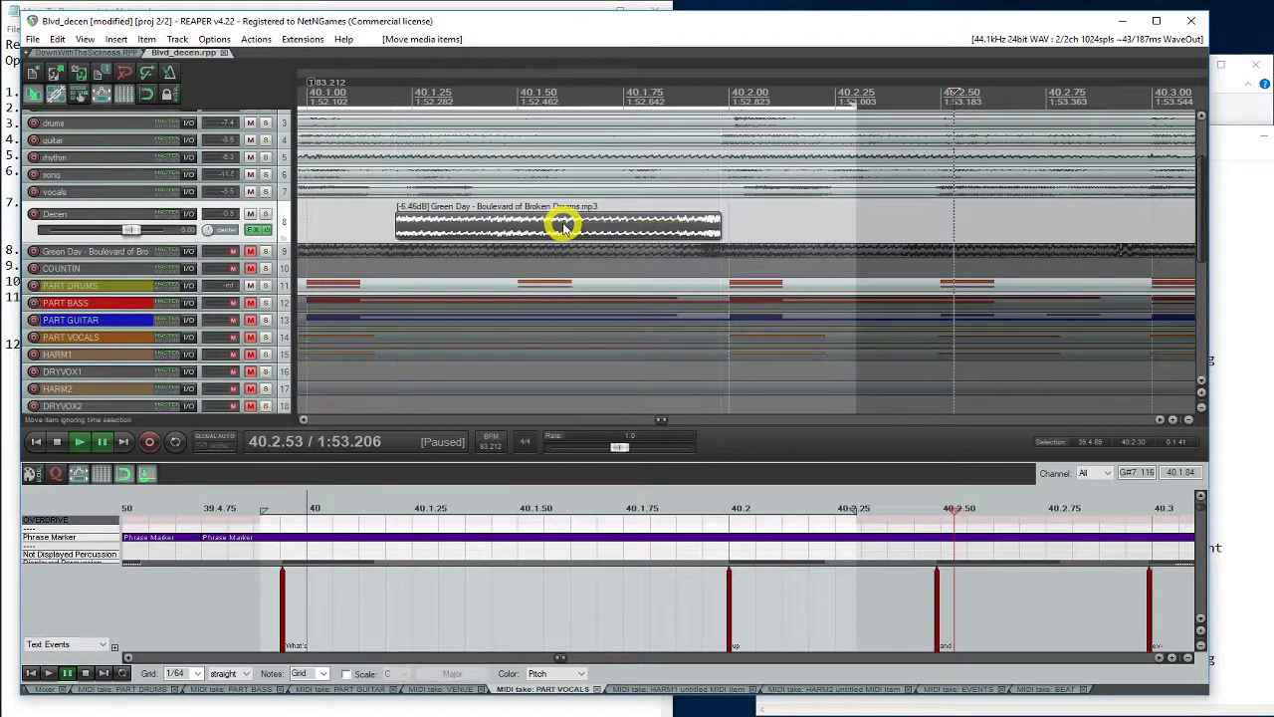
{"action": "left_click", "coordinate": [329, 419]}
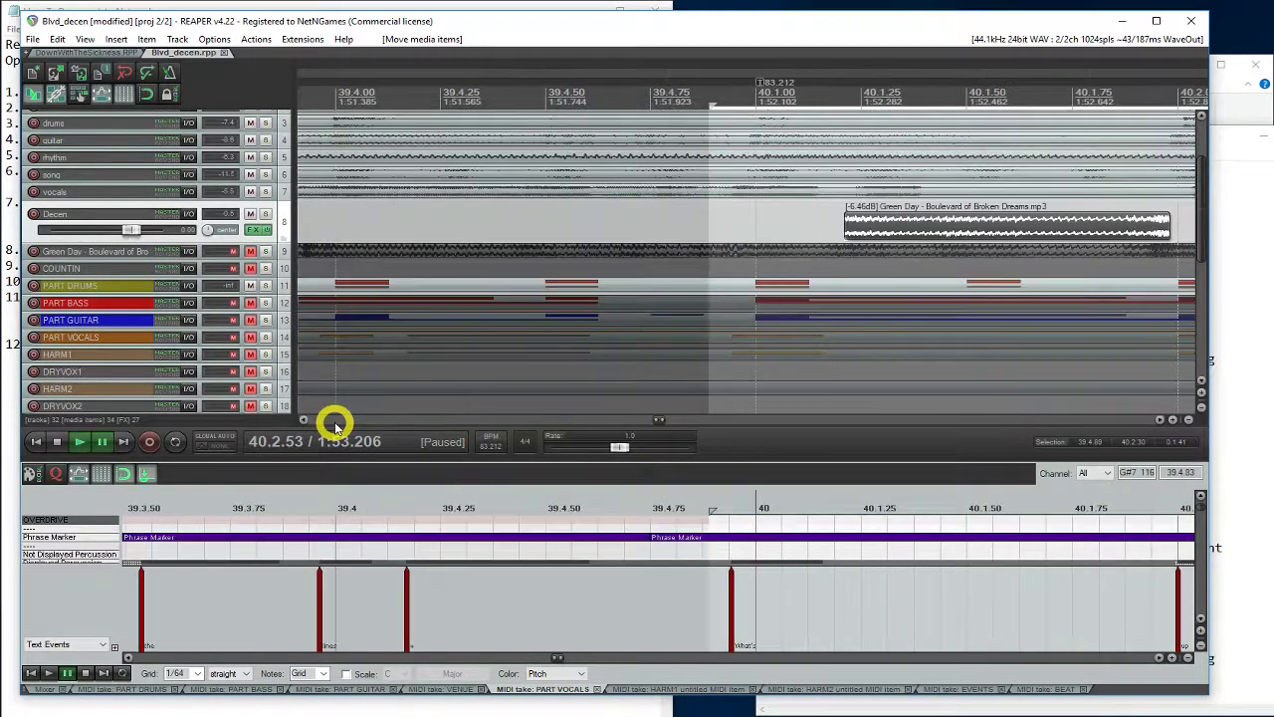
{"action": "left_click", "coordinate": [178, 508]}
{"action": "key", "text": "space"}
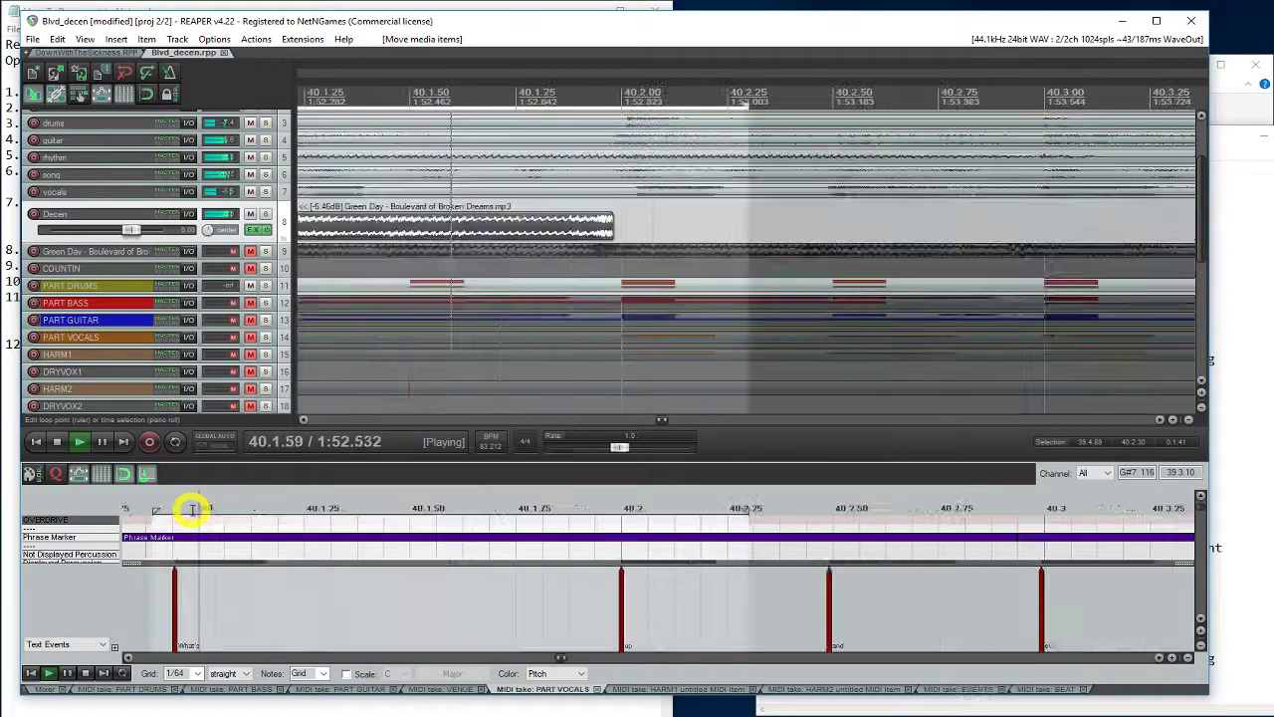
{"action": "key", "text": "space"}
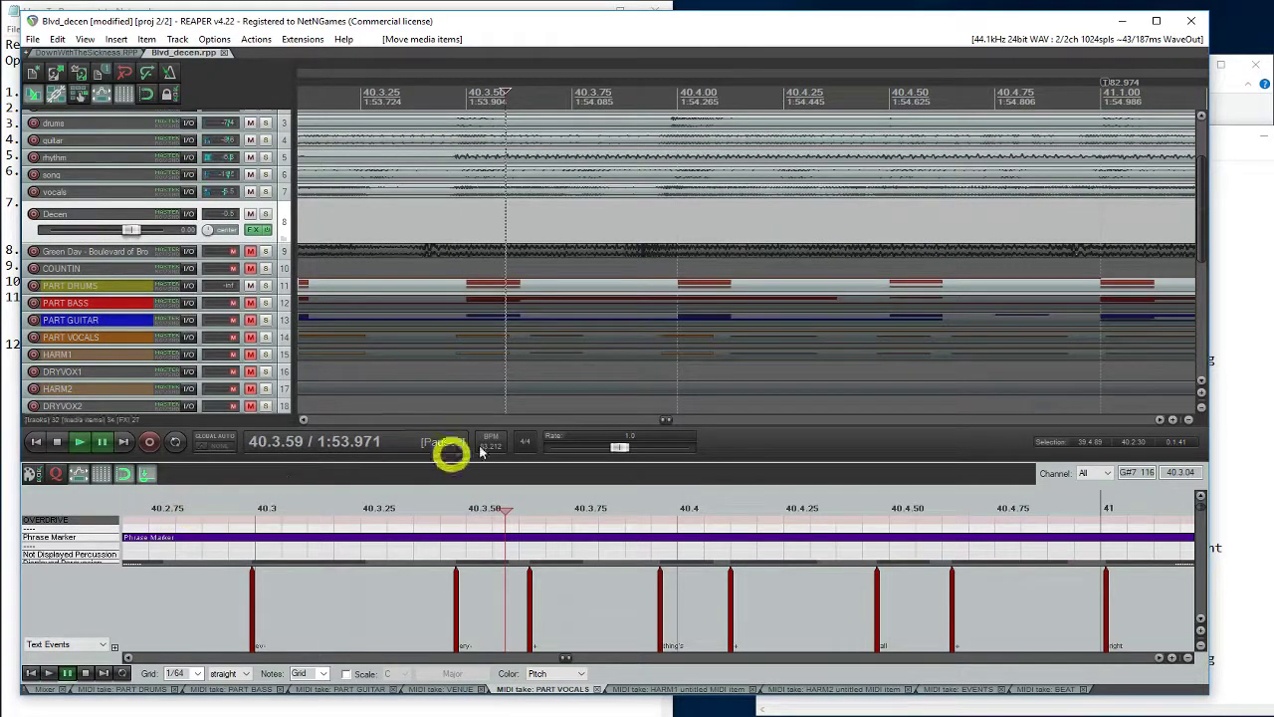
{"action": "left_click", "coordinate": [546, 422]}
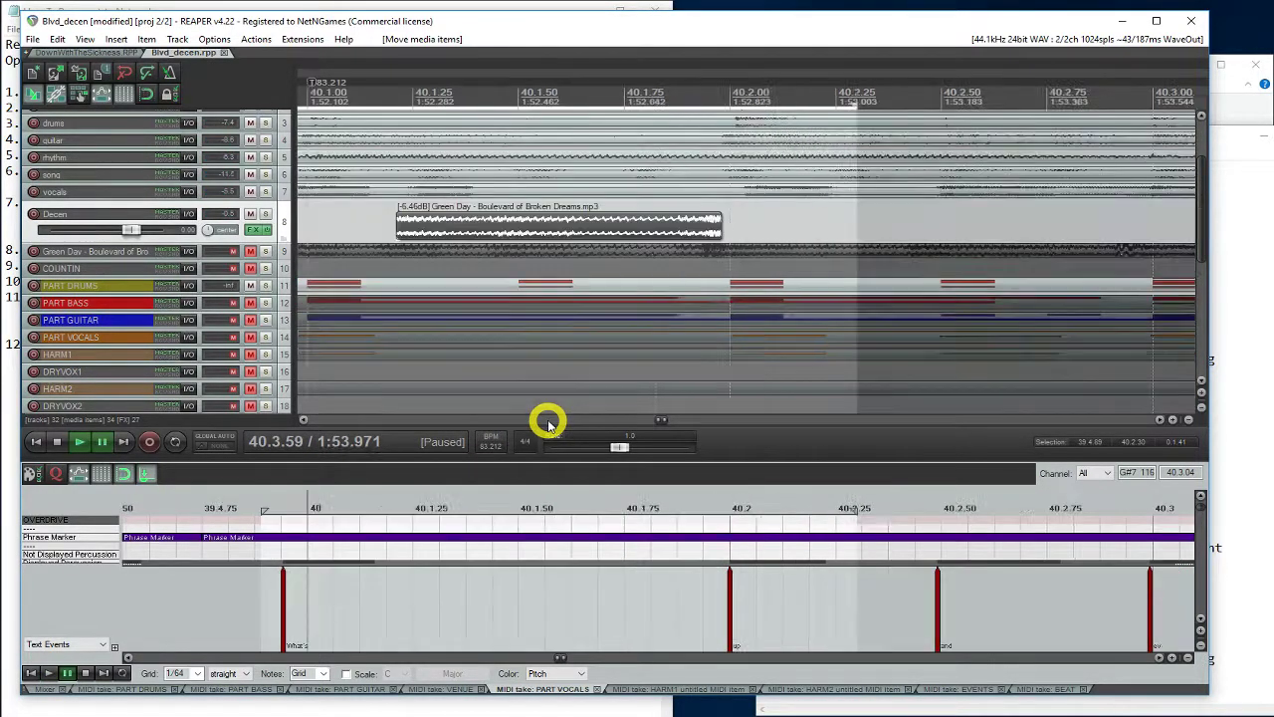
Scrub to about 40.1.25 and set the piano-roll grid to 1/128.
{"action": "left_click_drag", "start_coordinate": [369, 95], "coordinate": [515, 123]}
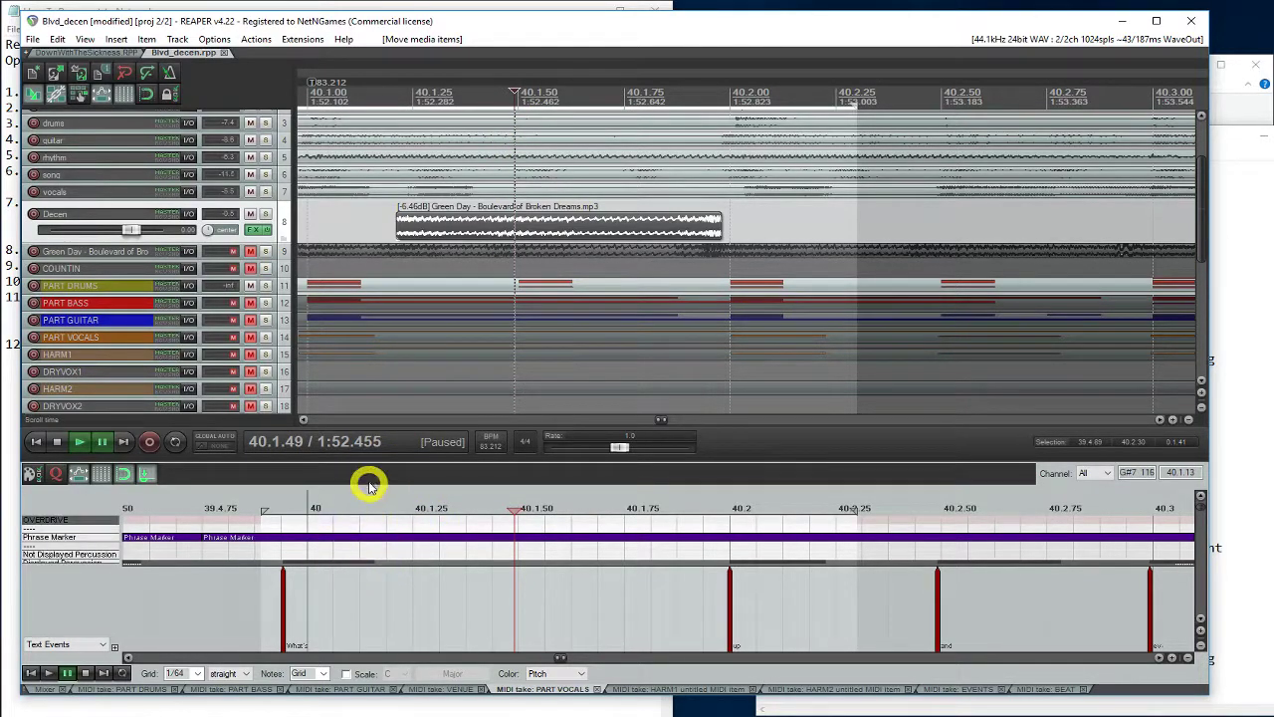
{"action": "left_click_drag", "start_coordinate": [370, 462], "coordinate": [388, 295]}
{"action": "scroll", "coordinate": [438, 458], "scroll_direction": "down", "scroll_amount": 10}
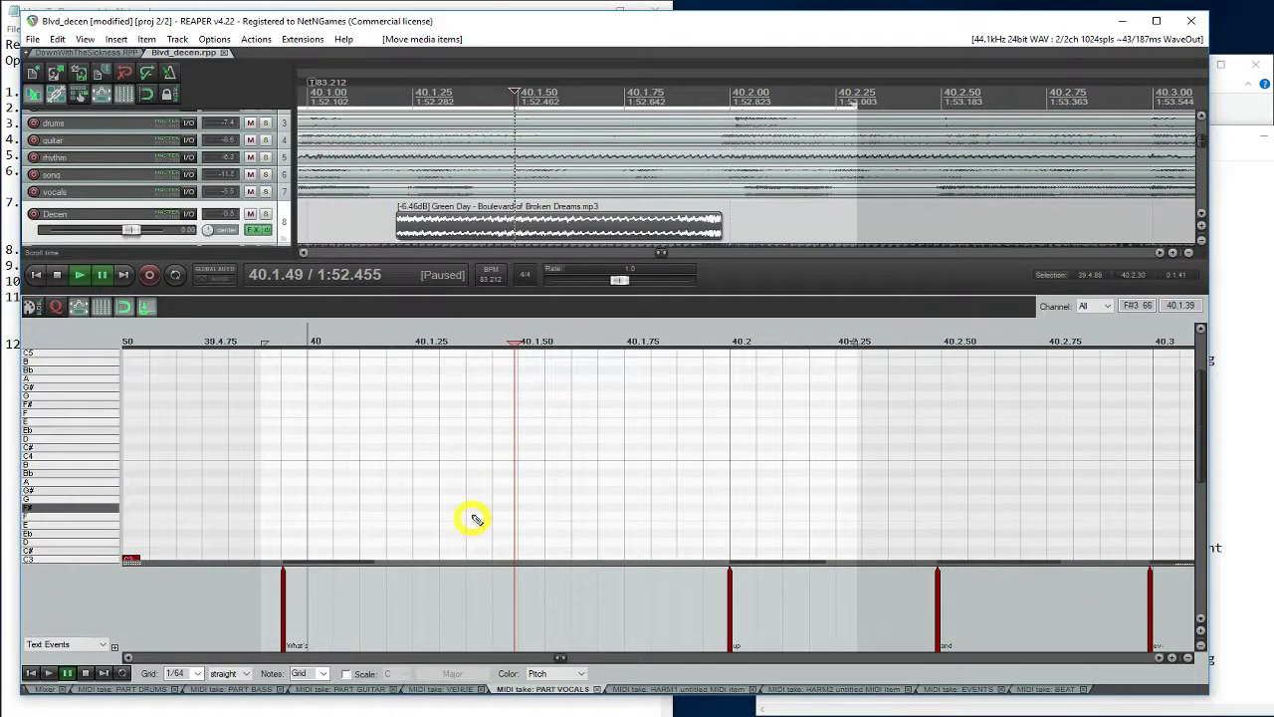
{"action": "scroll", "coordinate": [457, 528], "scroll_direction": "down", "scroll_amount": 1}
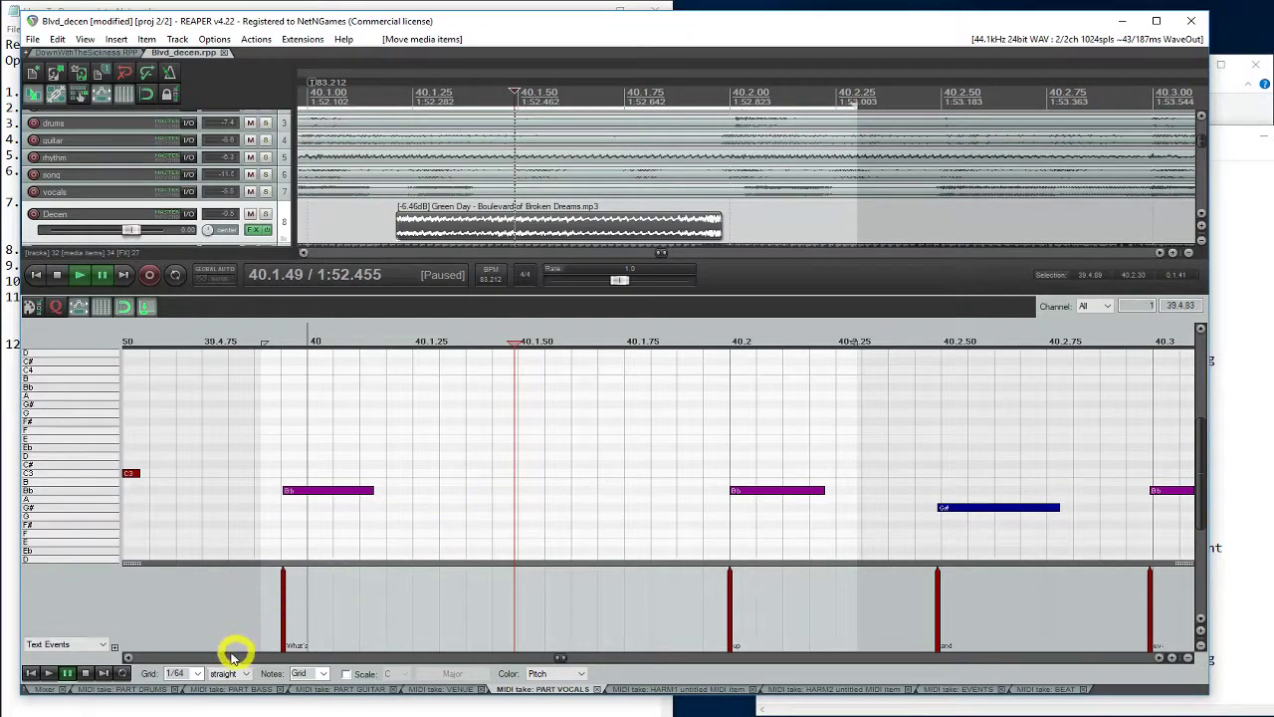
{"action": "left_click", "coordinate": [198, 674]}
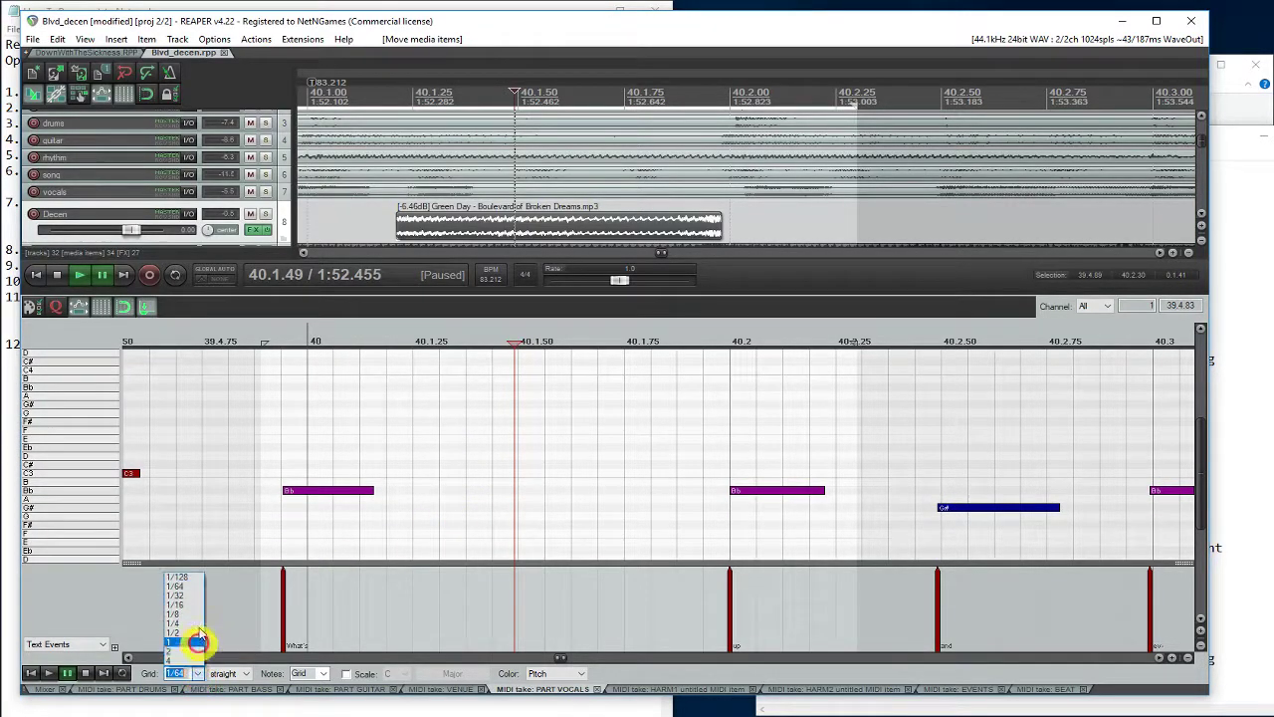
{"action": "left_click", "coordinate": [185, 578]}
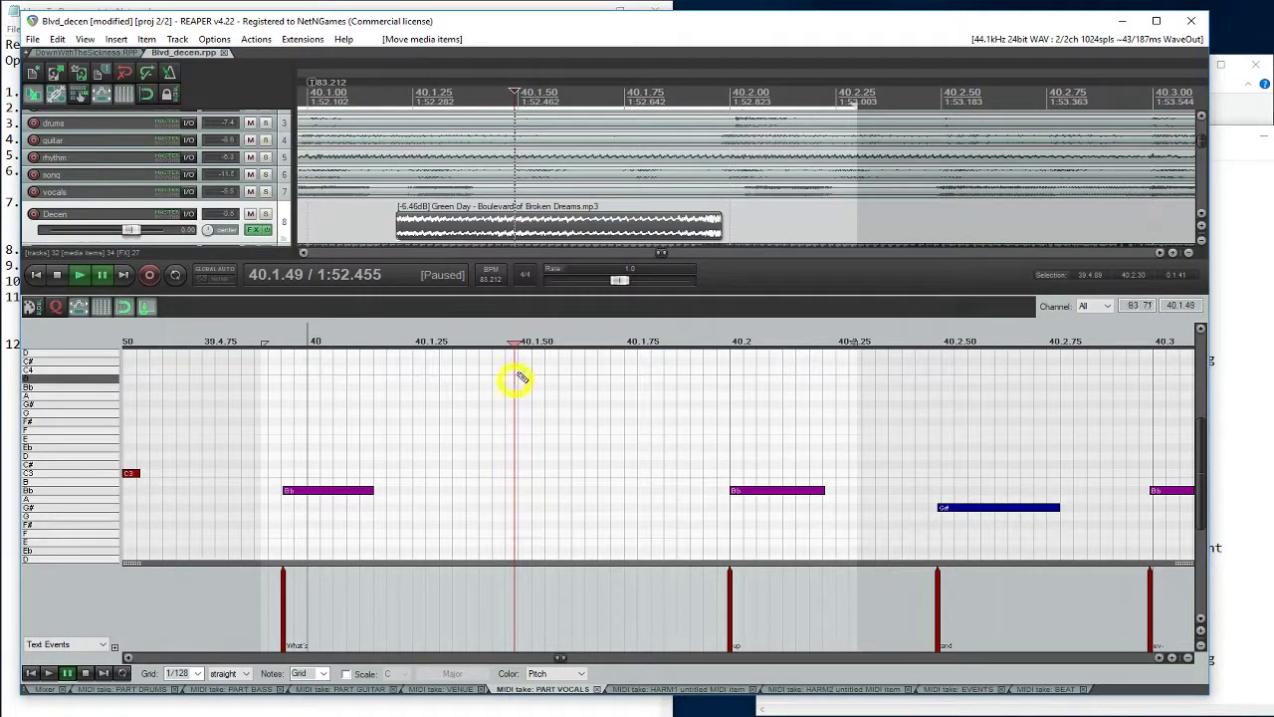
Draw a G# note at about 40.1.43, toggle PART VOCALS mute, and lengthen the note to the word.
{"action": "left_click", "coordinate": [467, 341]}
{"action": "left_click_drag", "start_coordinate": [464, 88], "coordinate": [510, 95]}
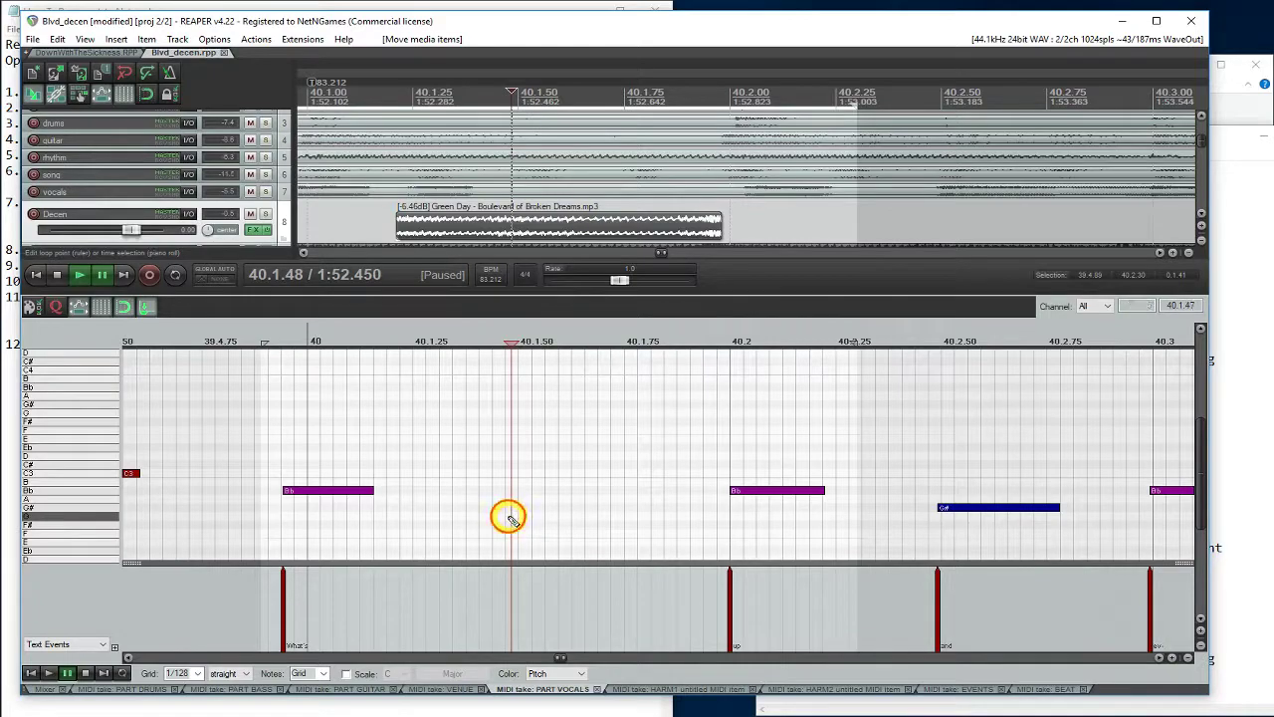
{"action": "left_click_drag", "start_coordinate": [533, 516], "coordinate": [541, 507]}
{"action": "scroll", "coordinate": [470, 214], "scroll_direction": "down", "scroll_amount": 4}
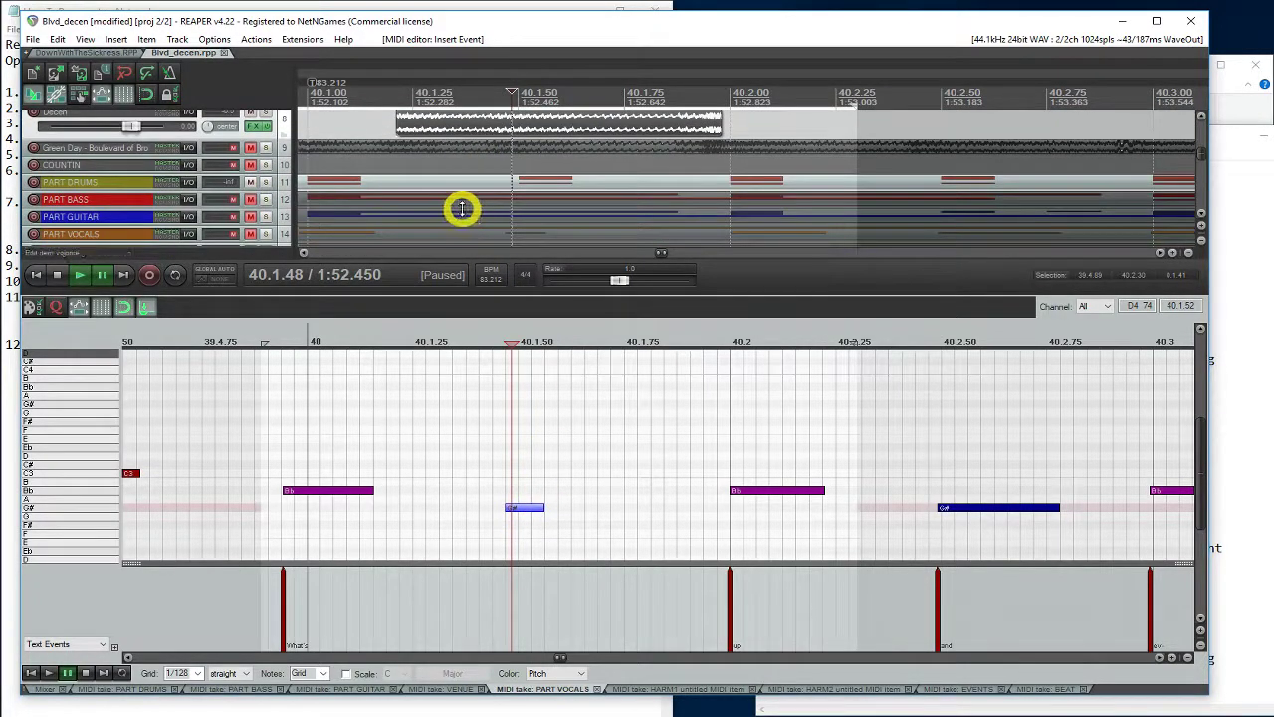
{"action": "left_click", "coordinate": [250, 233]}
{"action": "left_click", "coordinate": [520, 509]}
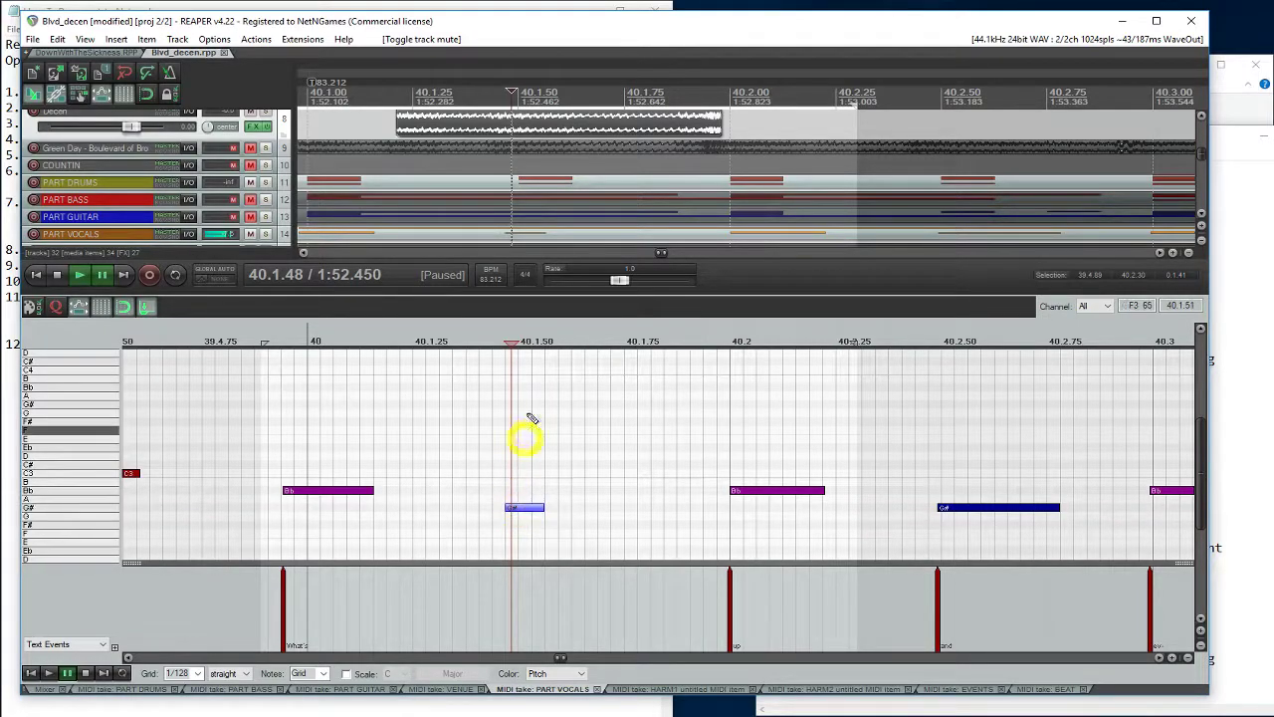
{"action": "left_click_drag", "start_coordinate": [512, 93], "coordinate": [585, 114]}
{"action": "left_click_drag", "start_coordinate": [543, 508], "coordinate": [584, 509]}
Add a Lyrics text event 'fucked' under the new G# note.
{"action": "double_click", "coordinate": [505, 602]}
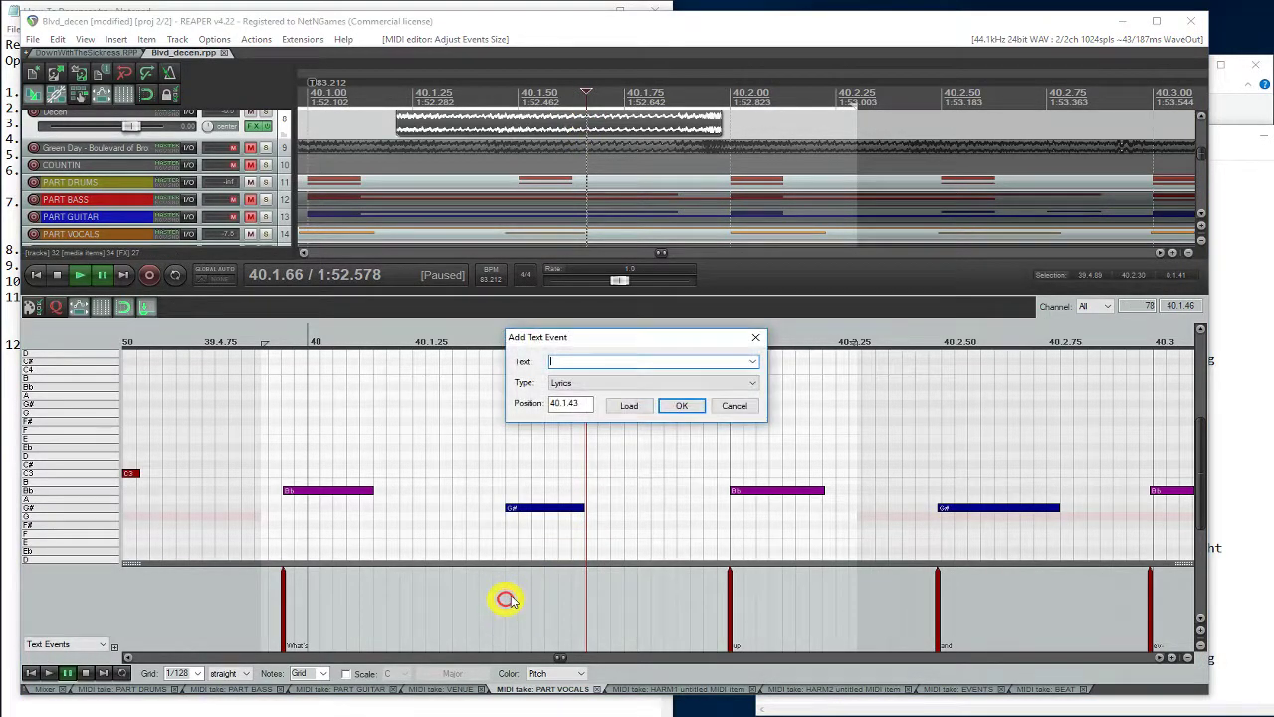
{"action": "left_click", "coordinate": [600, 383]}
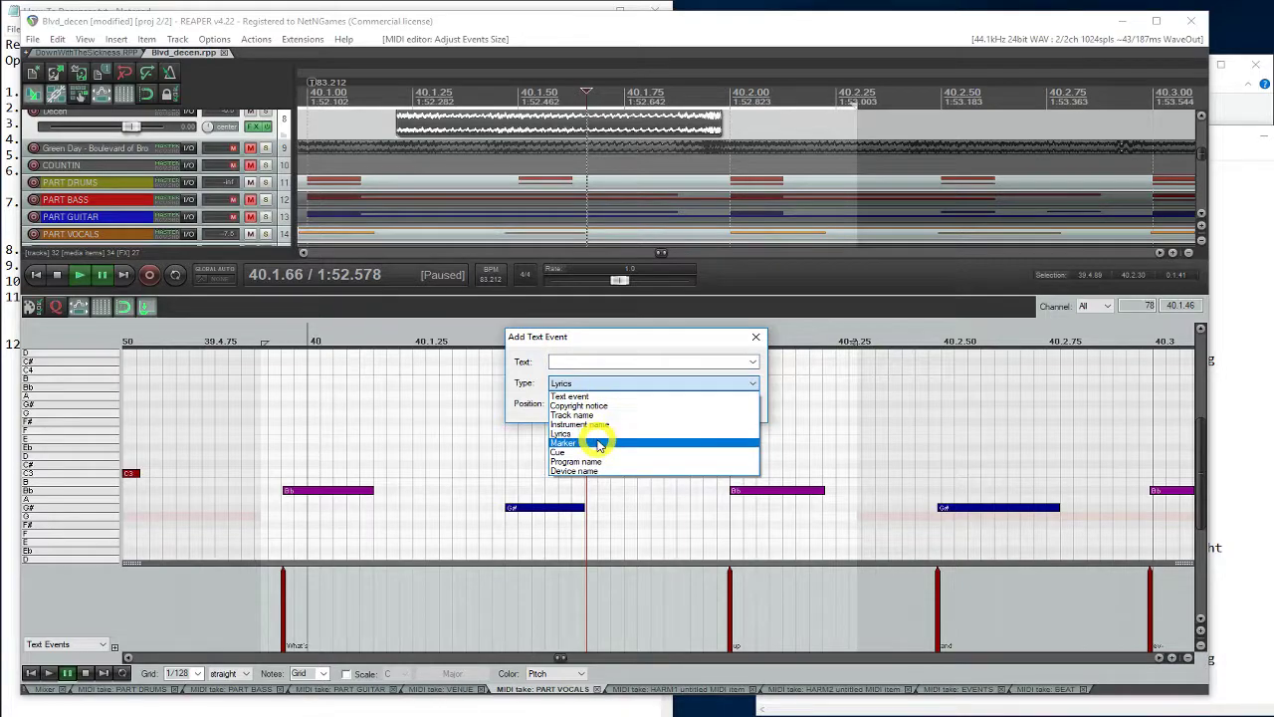
{"action": "left_click", "coordinate": [586, 362]}
{"action": "type", "text": "fuck"}
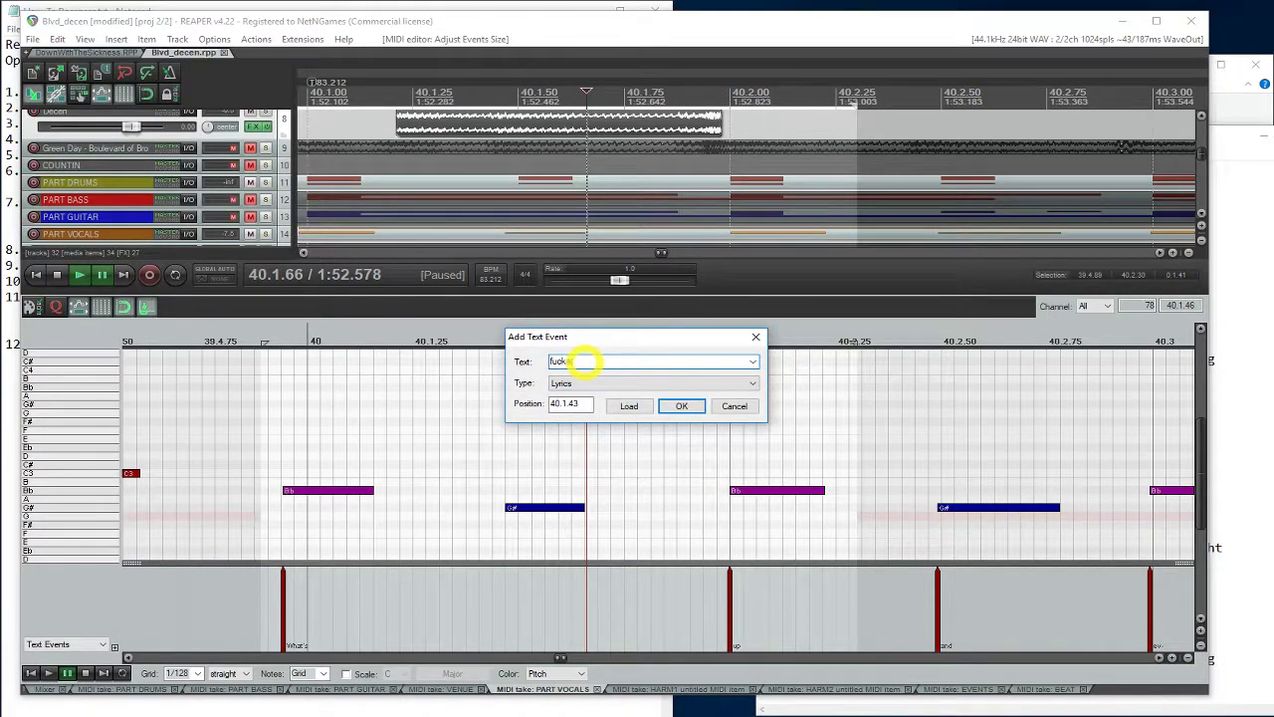
{"action": "type", "text": "ed"}
{"action": "key", "text": "Return"}
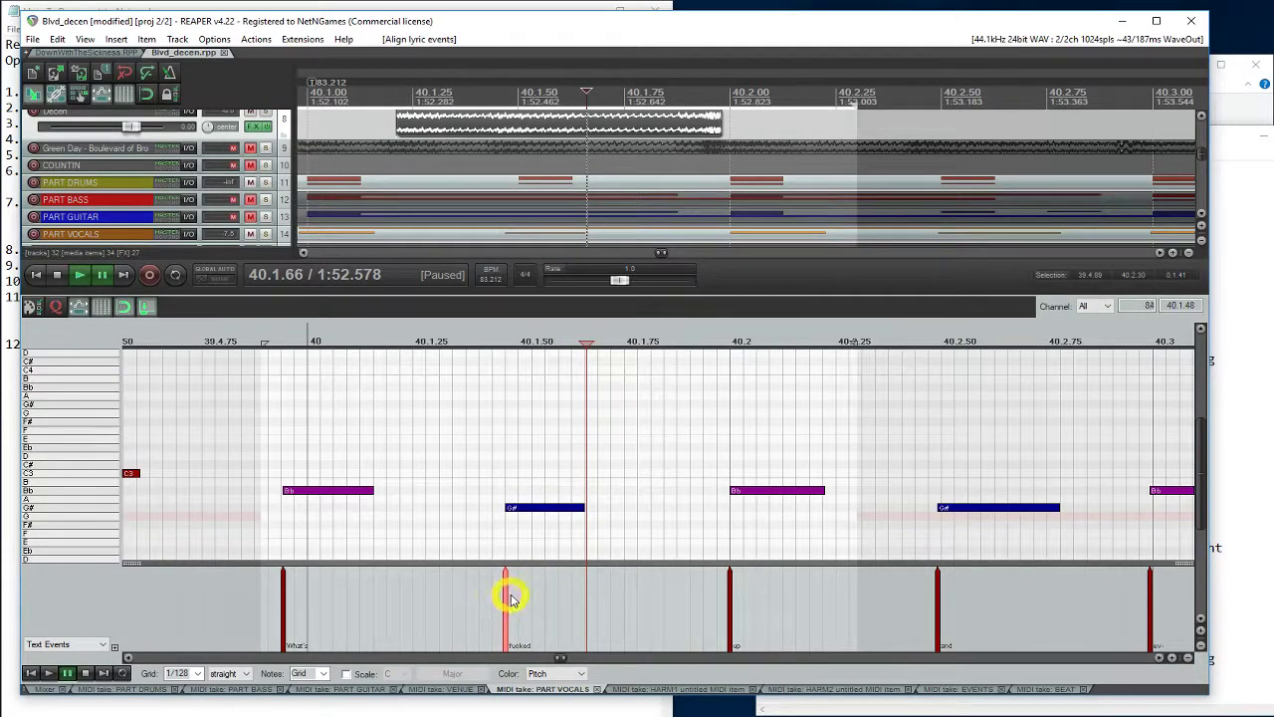
{"action": "left_click", "coordinate": [529, 510]}
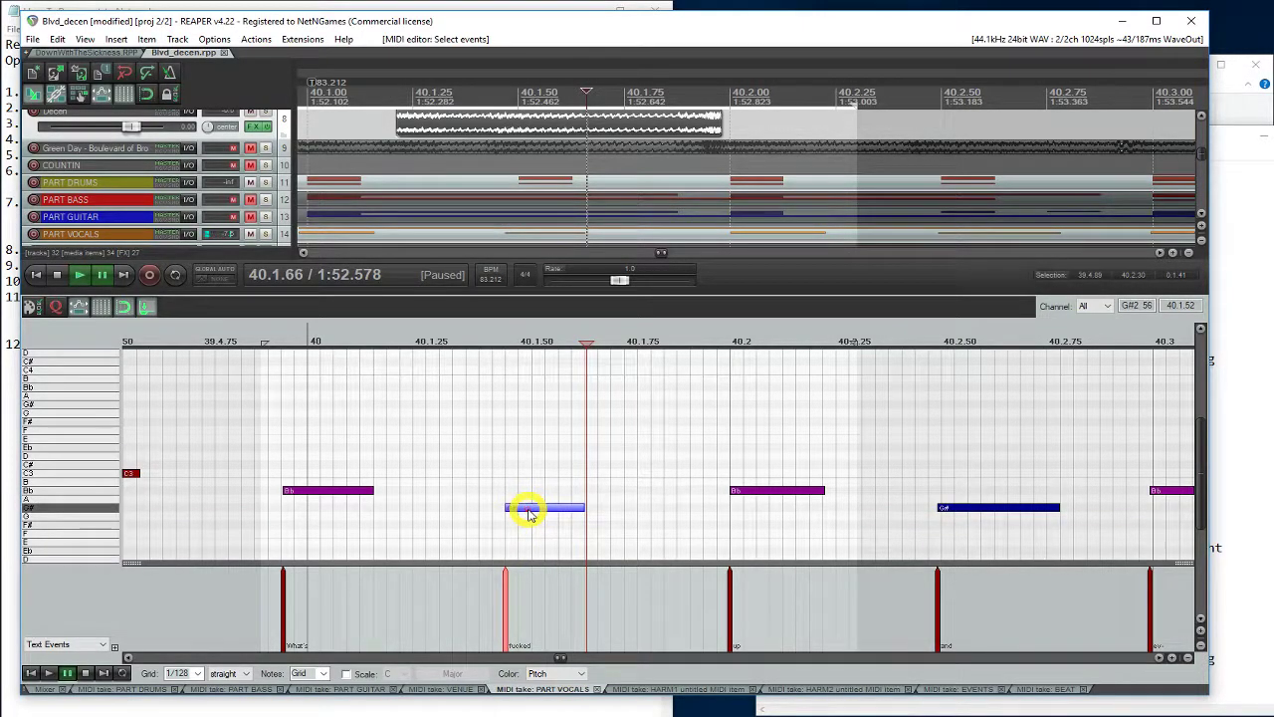
Open the HARM1 part near bar 40 and zoom both views to the selected range.
{"action": "scroll", "coordinate": [489, 216], "scroll_direction": "down", "scroll_amount": 2}
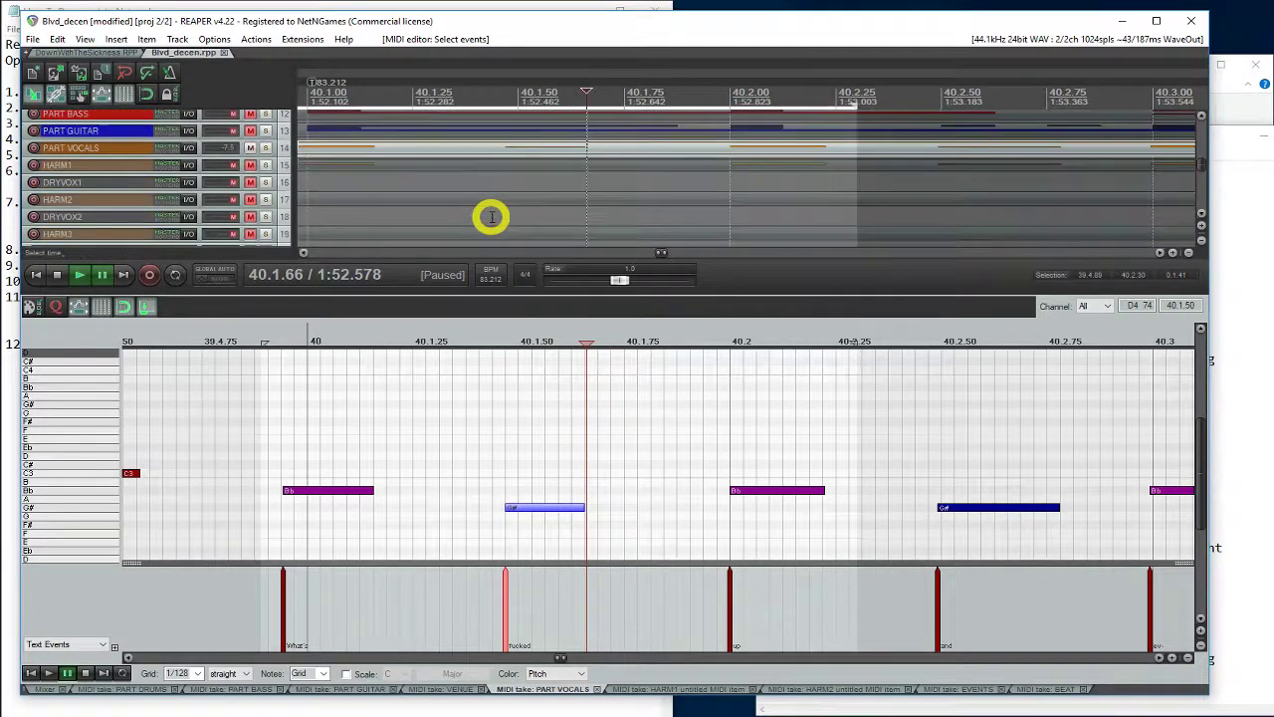
{"action": "left_click", "coordinate": [503, 167]}
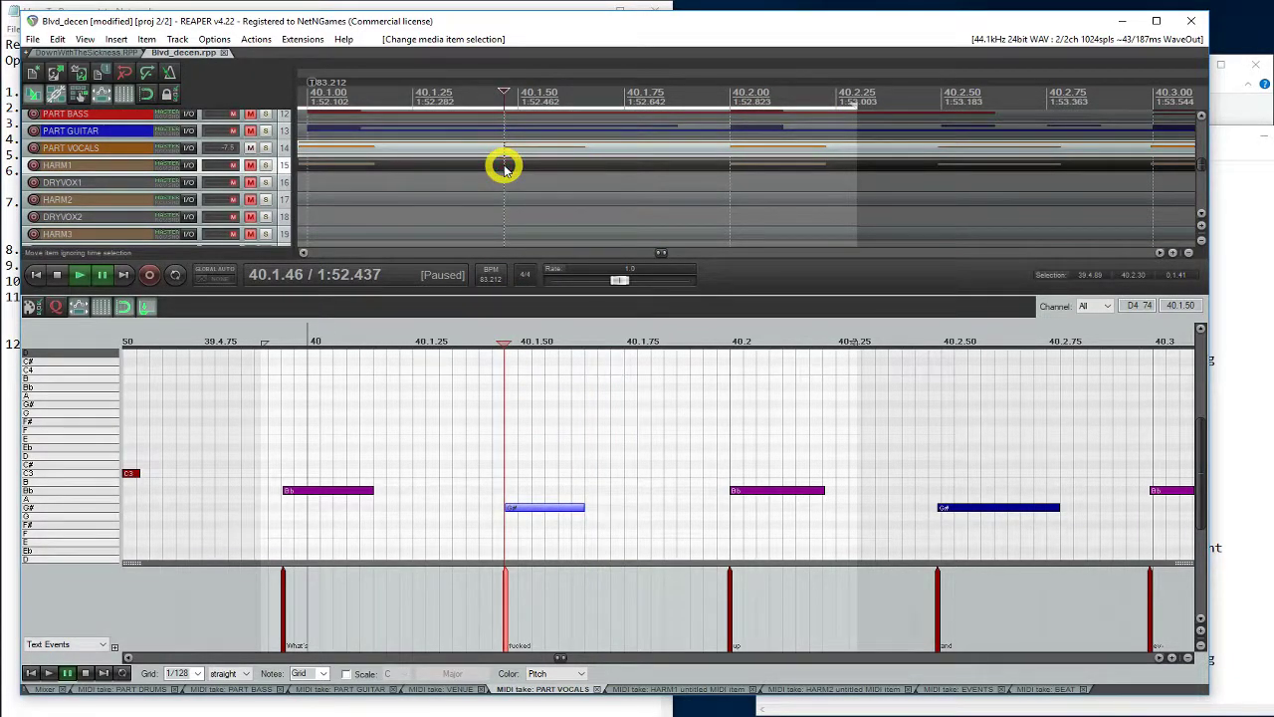
{"action": "double_click", "coordinate": [504, 167]}
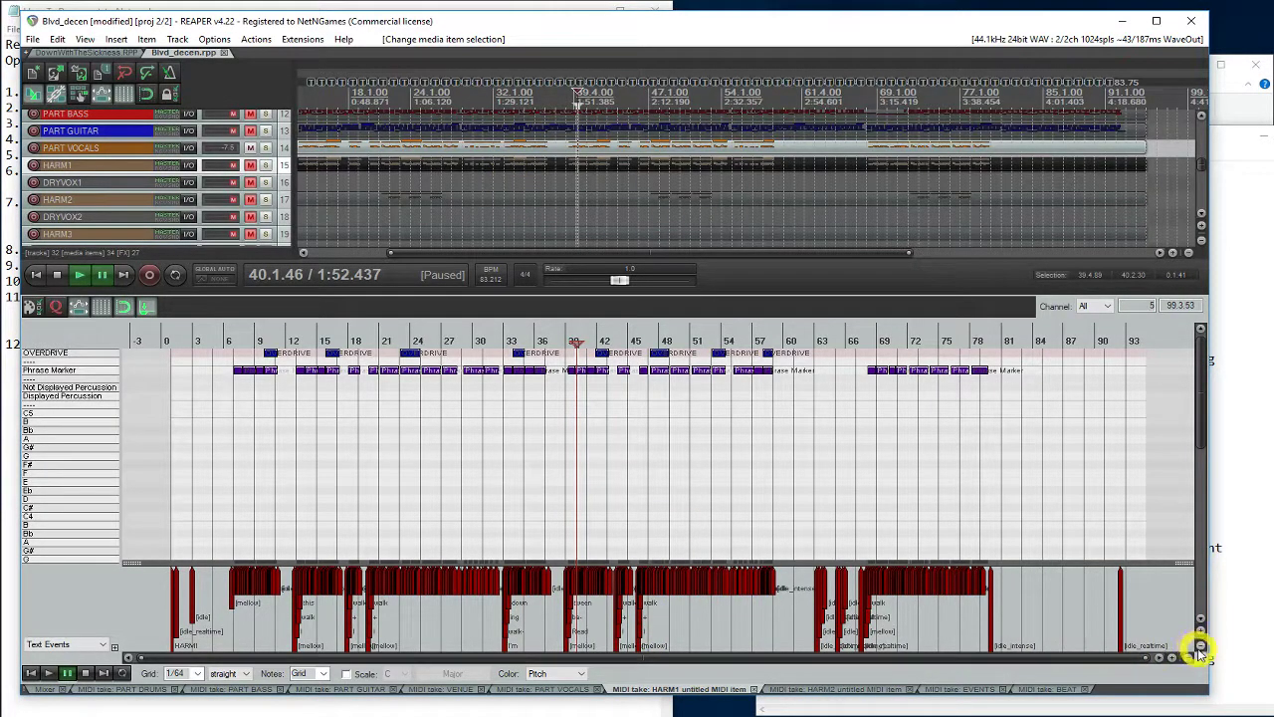
{"action": "right_click", "coordinate": [581, 112]}
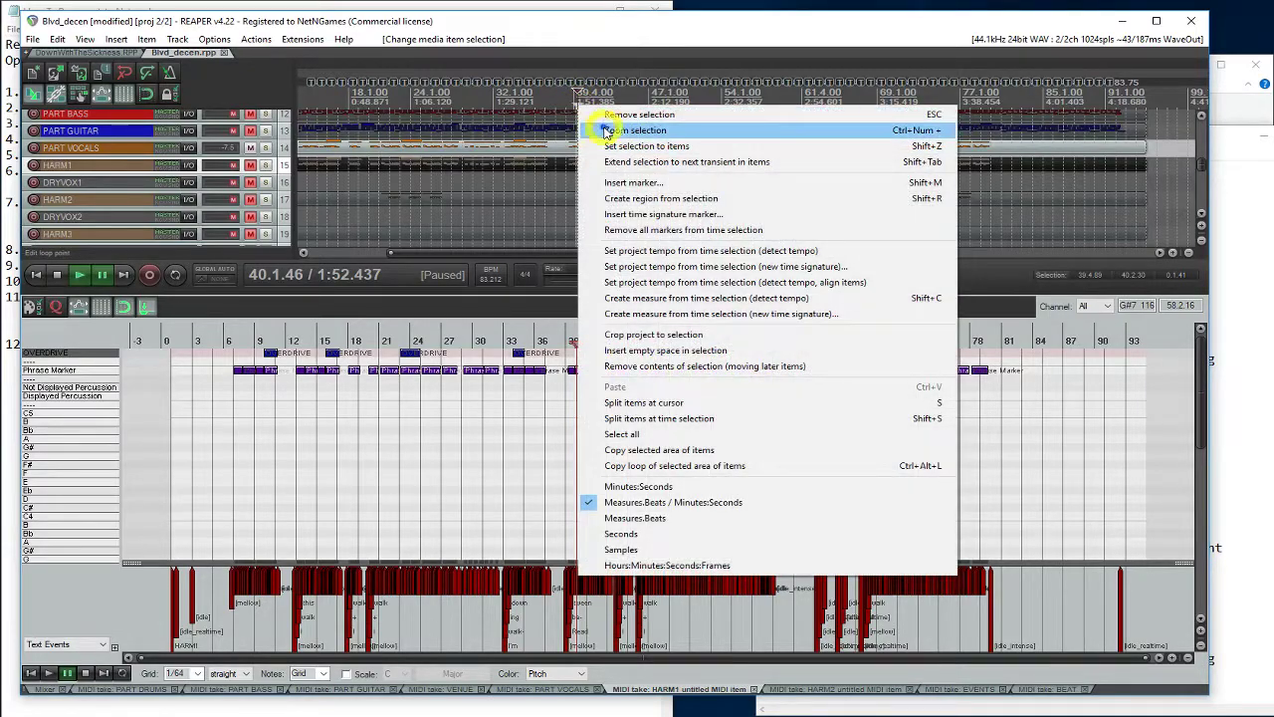
{"action": "left_click", "coordinate": [592, 125]}
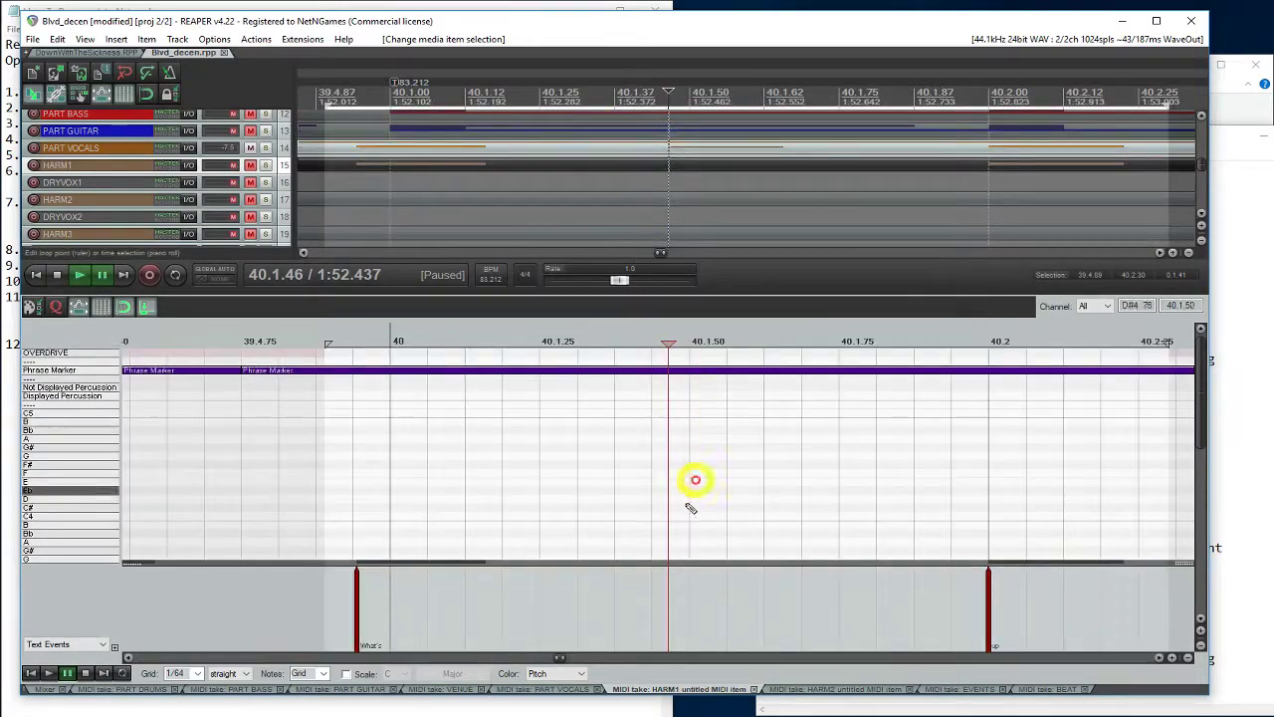
Paste the copied G# note and 'fucked' lyric from PART VOCALS into HARM1.
{"action": "left_click", "coordinate": [558, 689]}
{"action": "left_click", "coordinate": [669, 456]}
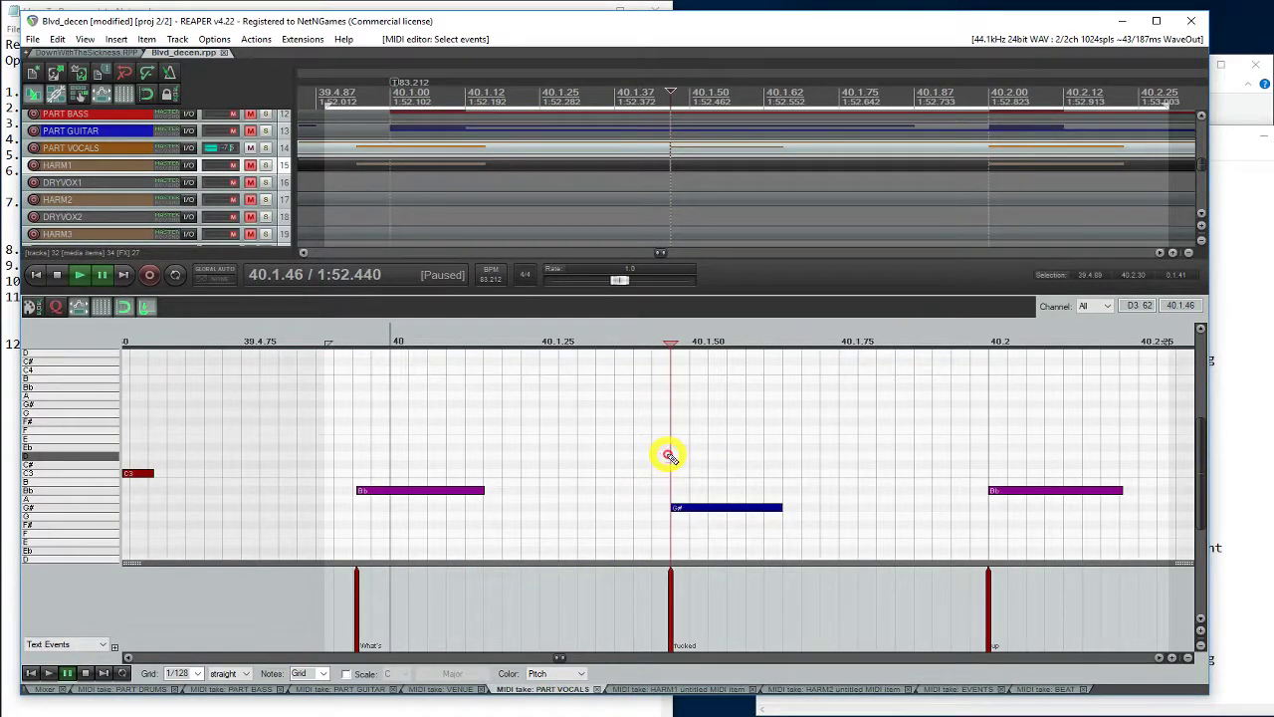
{"action": "left_click", "coordinate": [692, 690]}
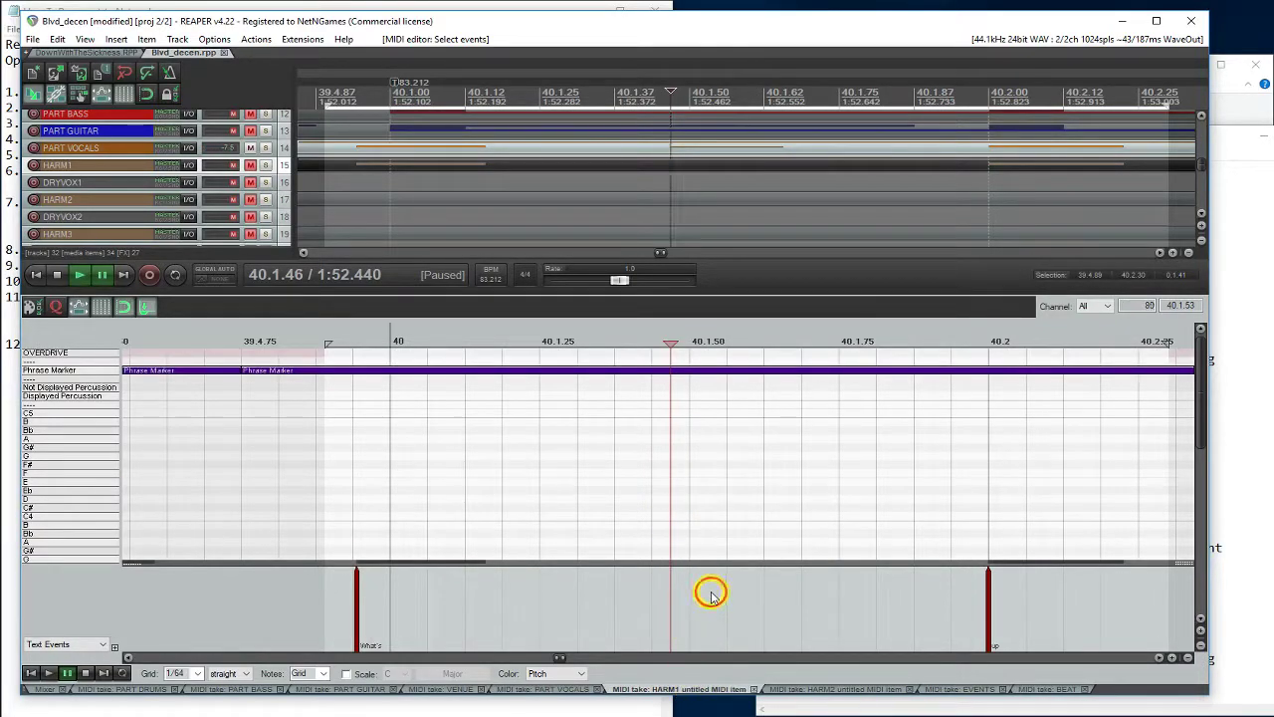
{"action": "key", "text": "ctrl+v"}
Clear the note selection and play back the HARM1 phrase.
{"action": "scroll", "coordinate": [686, 509], "scroll_direction": "down", "scroll_amount": 5}
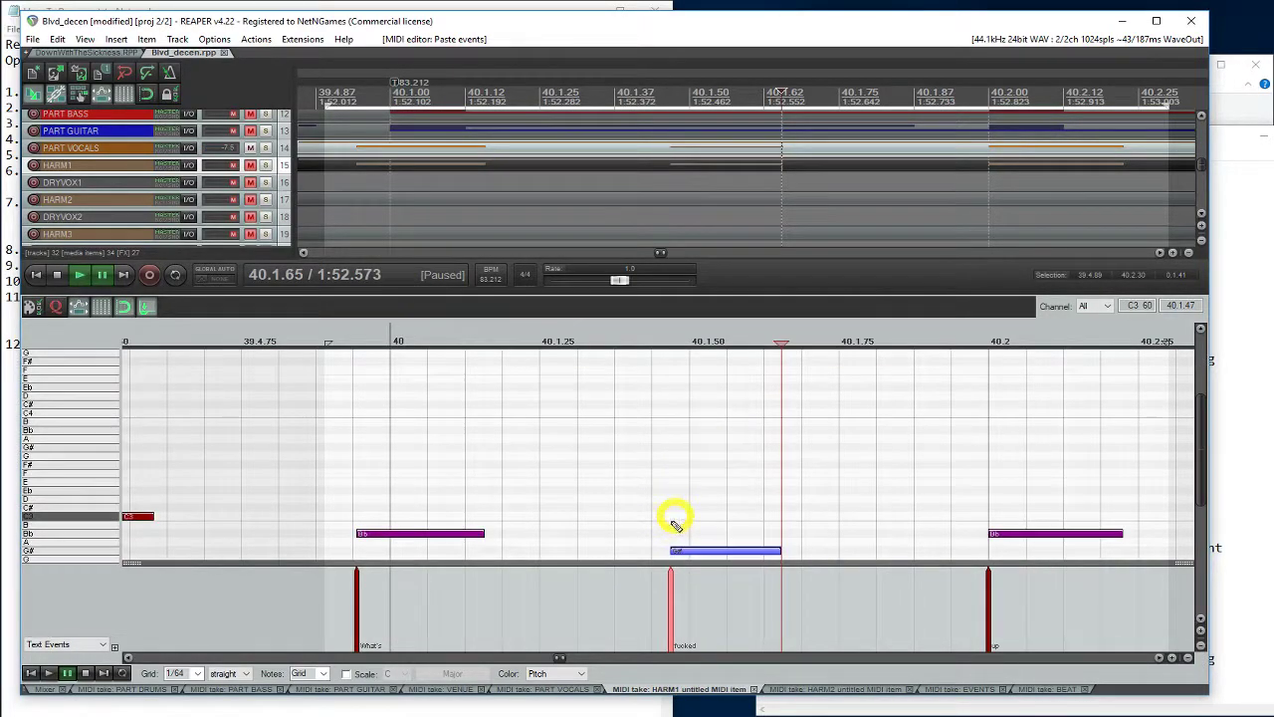
{"action": "left_click", "coordinate": [442, 502]}
{"action": "left_click", "coordinate": [343, 458]}
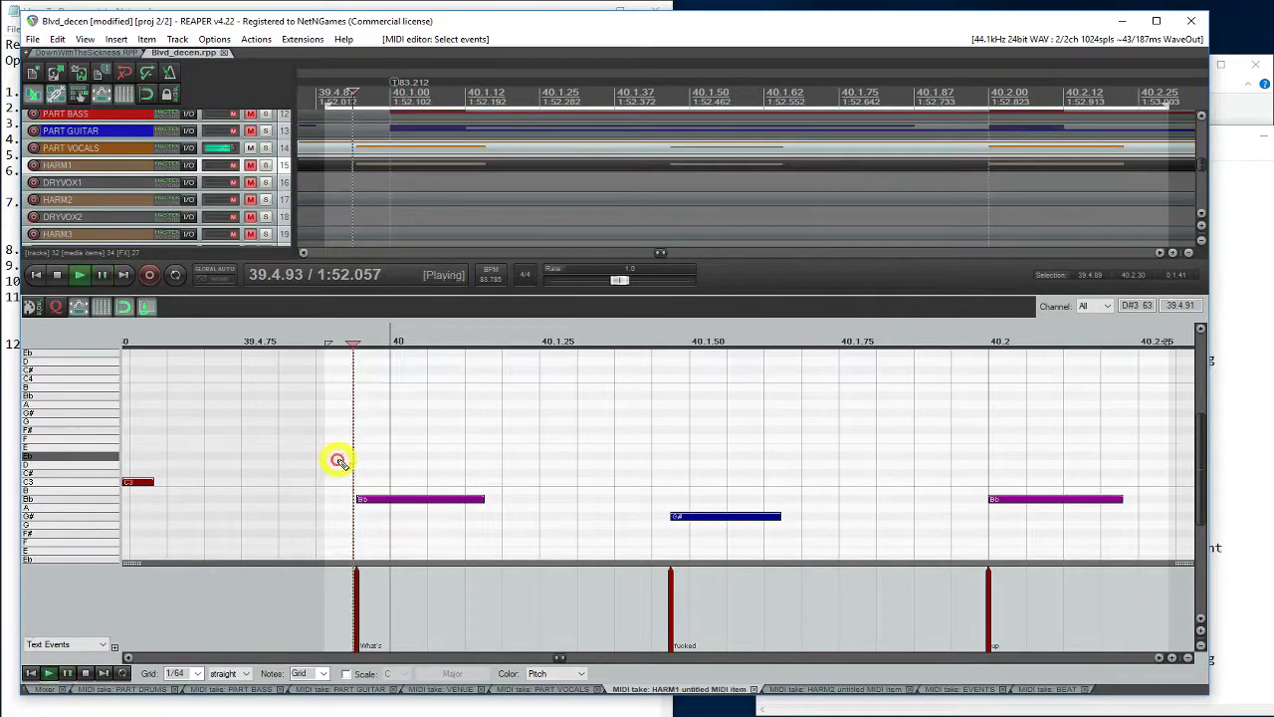
{"action": "key", "text": "space"}
{"action": "key", "text": "ctrl+space"}
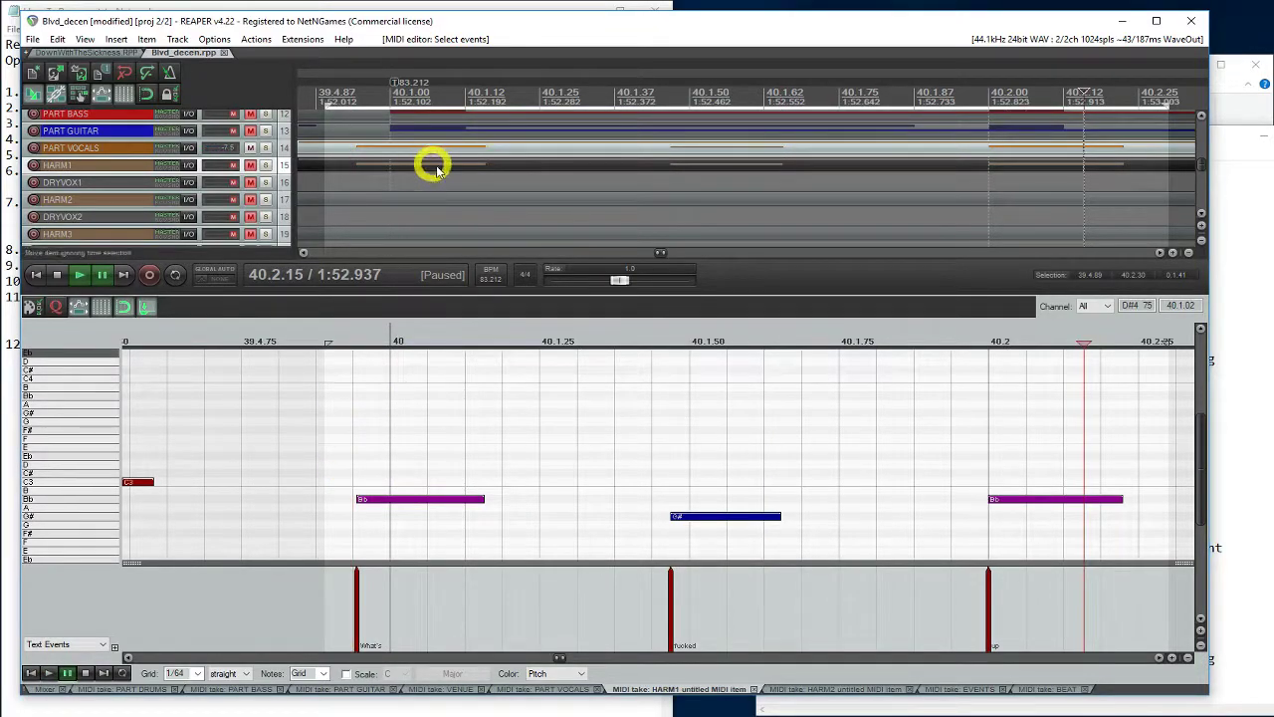
{"action": "scroll", "coordinate": [444, 179], "scroll_direction": "up", "scroll_amount": 3}
{"action": "scroll", "coordinate": [457, 192], "scroll_direction": "up", "scroll_amount": 1}
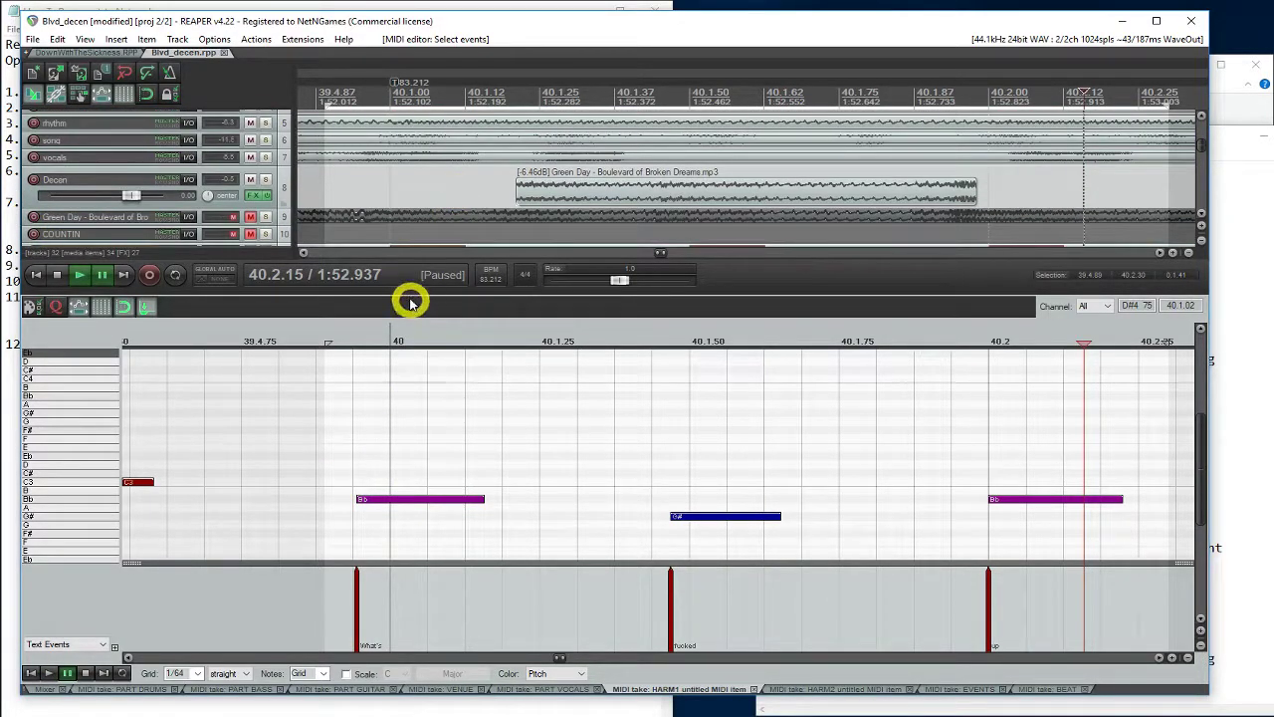
Enlarge the track area, mute all tracks, then unmute Decen and vocals.
{"action": "left_click_drag", "start_coordinate": [408, 293], "coordinate": [421, 451]}
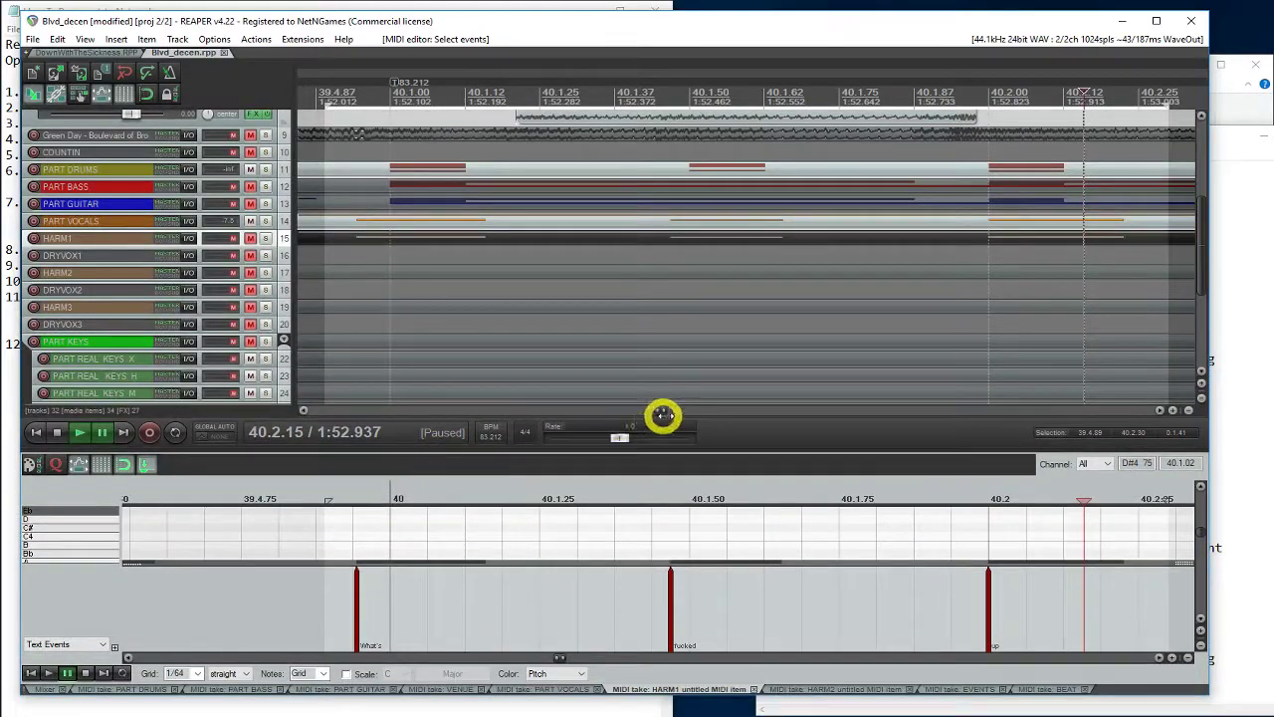
{"action": "mouse_move", "coordinate": [657, 412]}
{"action": "left_mouse_down"}
{"action": "mouse_move", "coordinate": [523, 415]}
{"action": "mouse_move", "coordinate": [671, 415]}
{"action": "mouse_move", "coordinate": [657, 418]}
{"action": "left_mouse_up"}
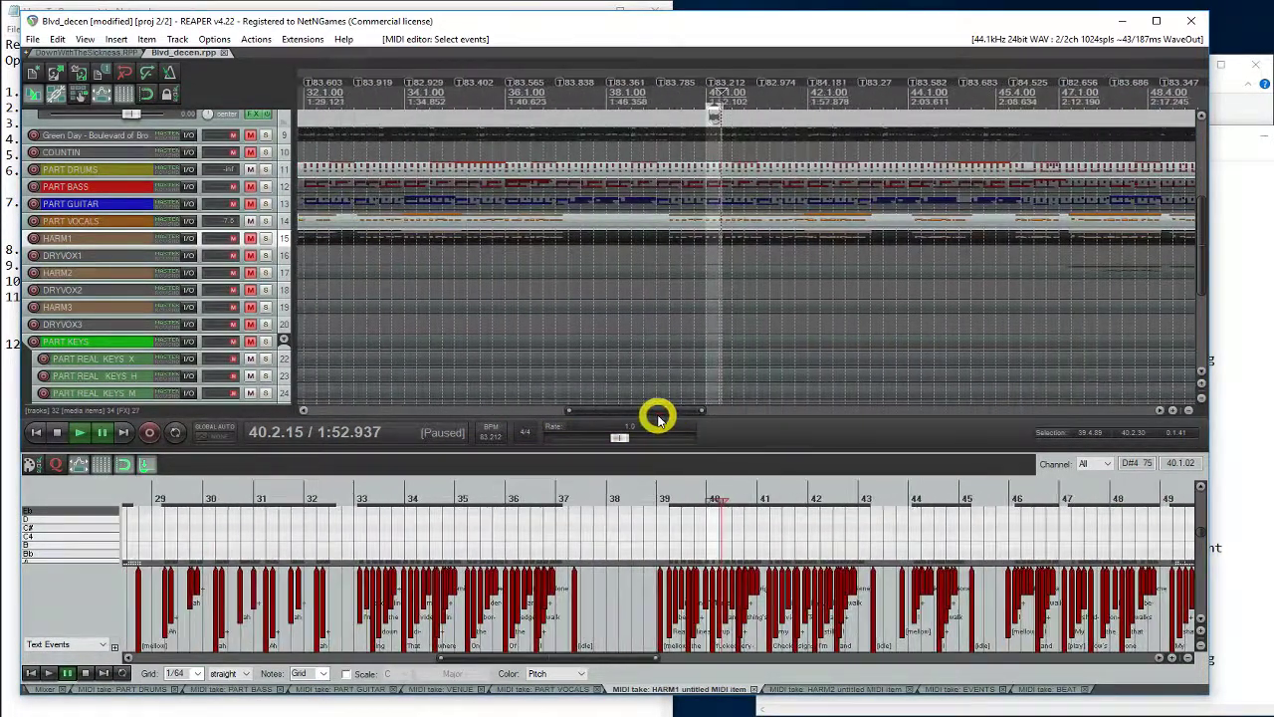
{"action": "left_click", "coordinate": [283, 170]}
{"action": "key", "text": "ctrl+a"}
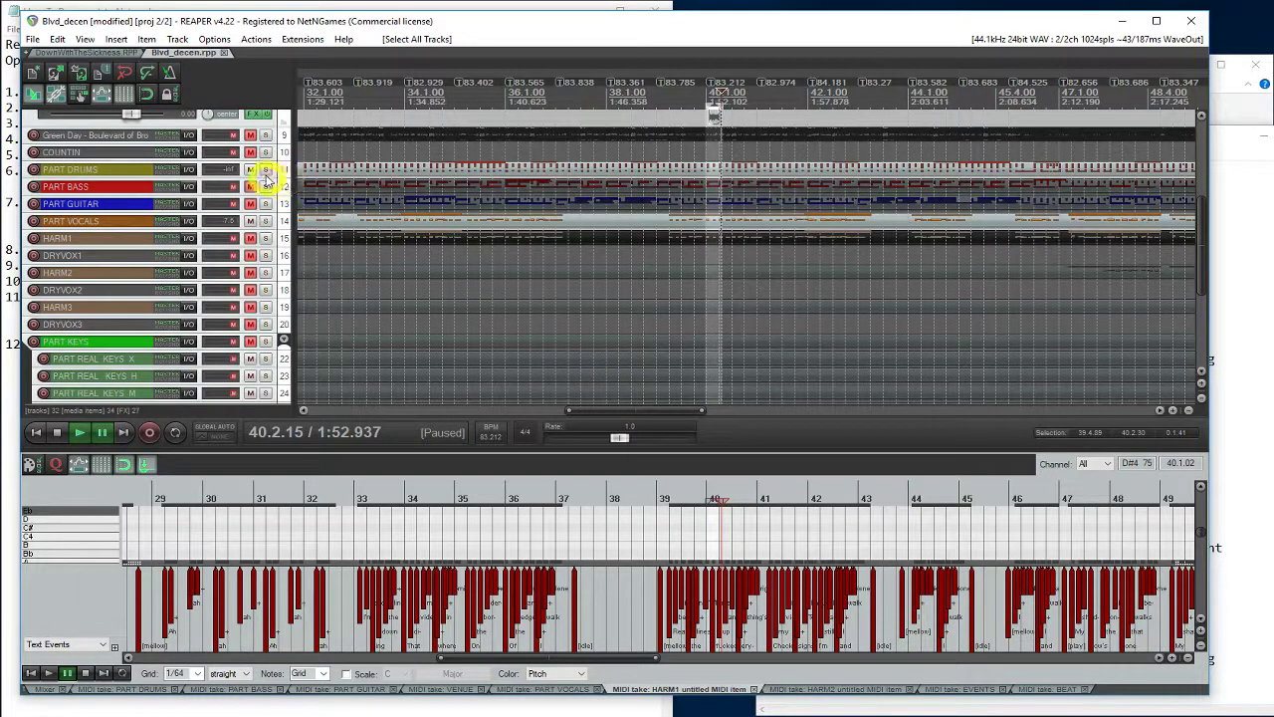
{"action": "scroll", "coordinate": [269, 177], "scroll_direction": "up", "scroll_amount": 3}
{"action": "left_click", "coordinate": [249, 185]}
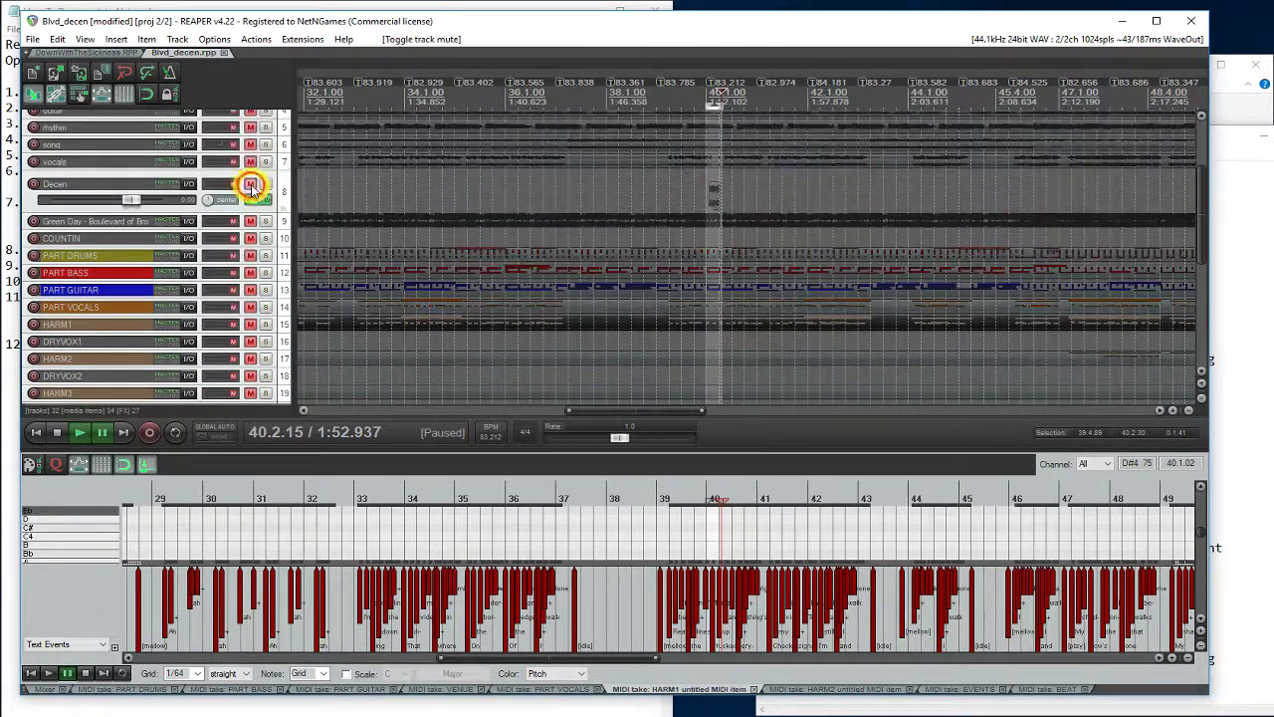
{"action": "left_click", "coordinate": [318, 190]}
{"action": "scroll", "coordinate": [299, 229], "scroll_direction": "up", "scroll_amount": 3}
{"action": "left_click", "coordinate": [250, 252]}
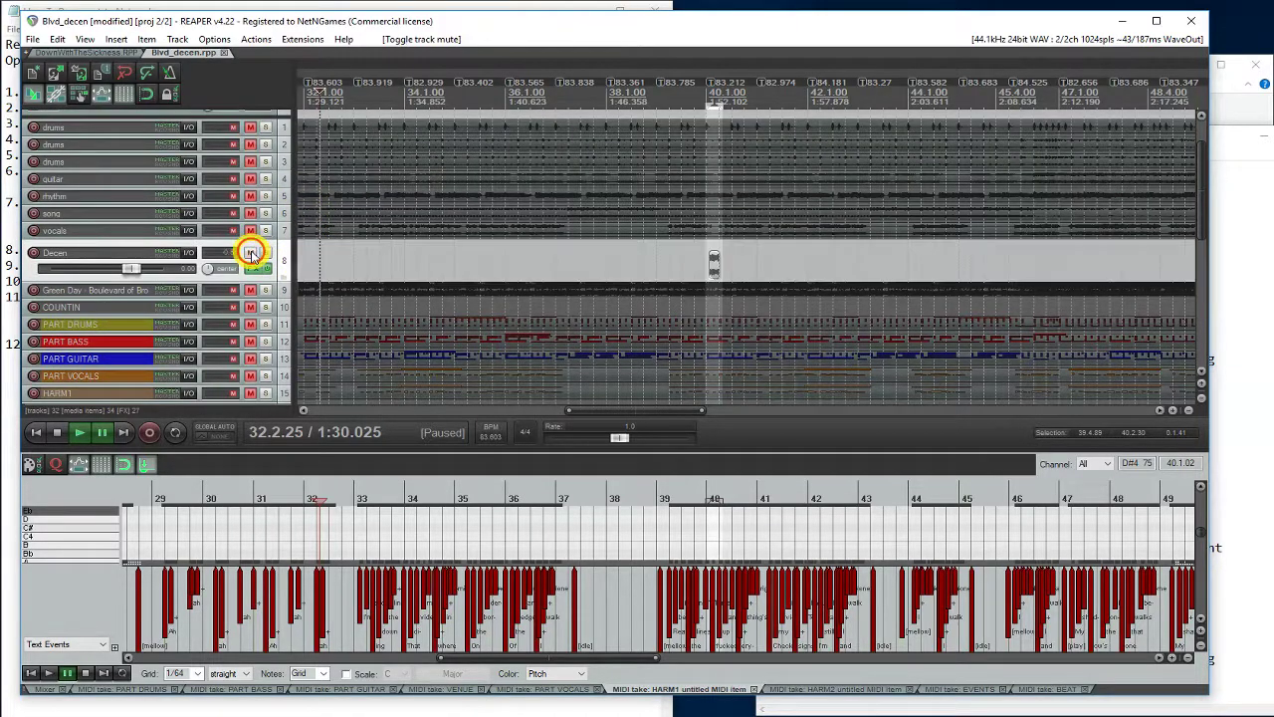
{"action": "left_click", "coordinate": [250, 229]}
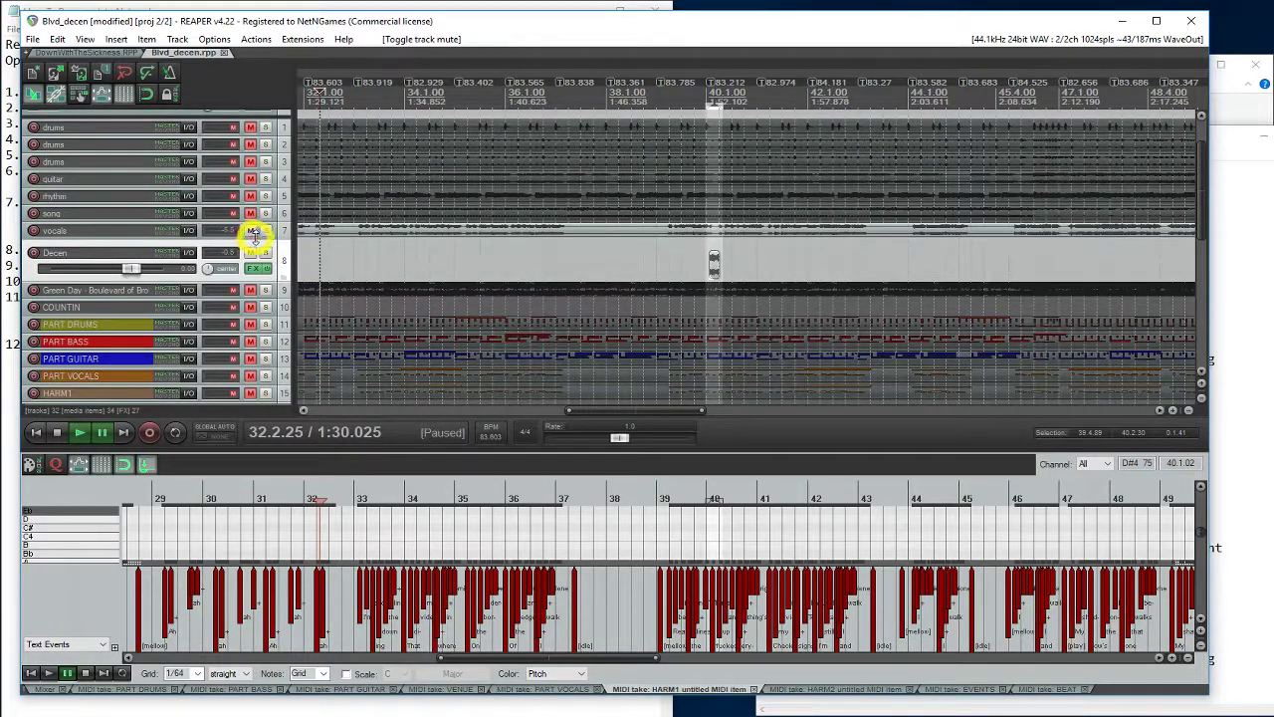
Play from bar 38 to hear the edited word.
{"action": "left_click", "coordinate": [659, 100]}
{"action": "key", "text": "space"}
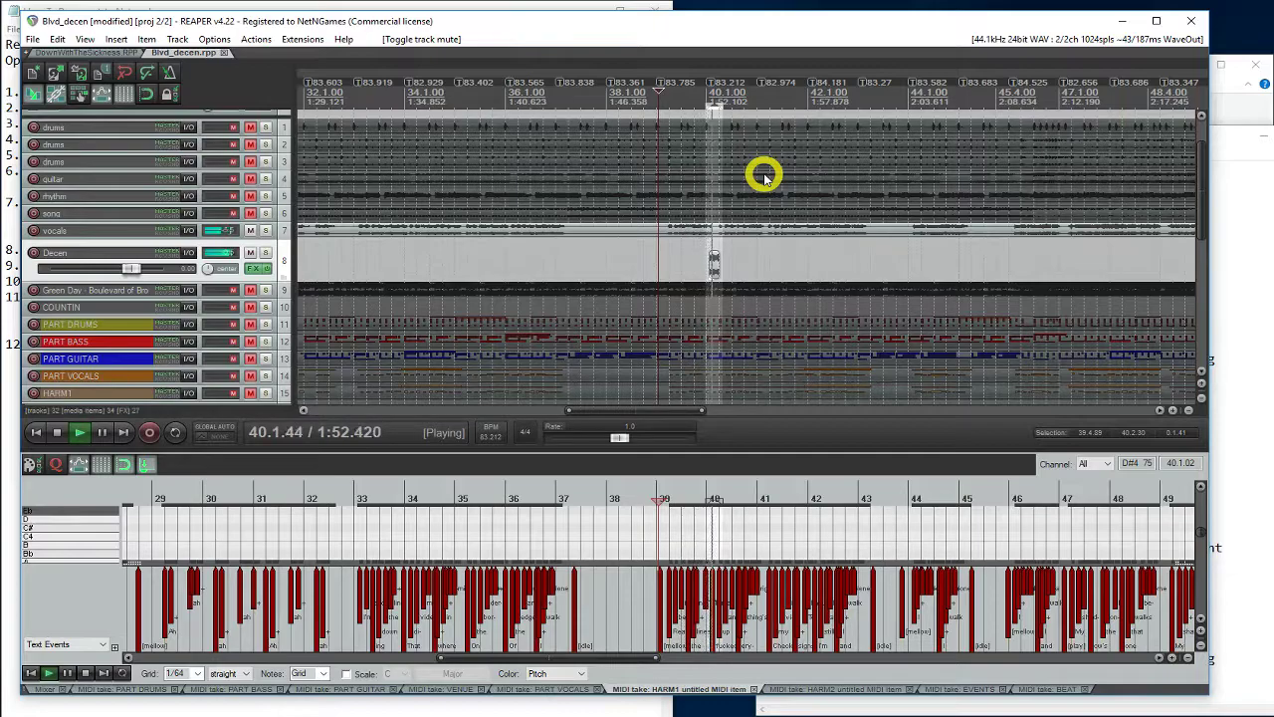
{"action": "key", "text": "ctrl+space"}
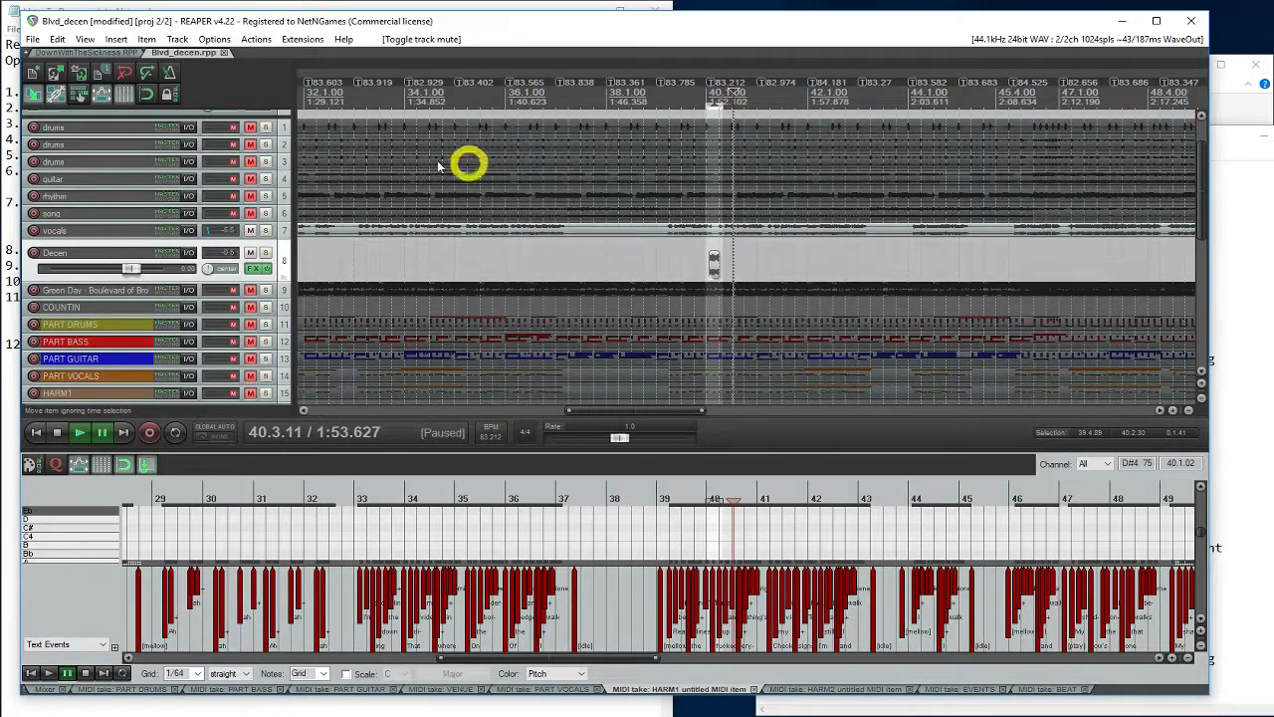
Render the master mix as WAV to vocals_decen.wav via File > Render.
{"action": "left_click", "coordinate": [33, 41]}
{"action": "left_click", "coordinate": [163, 240]}
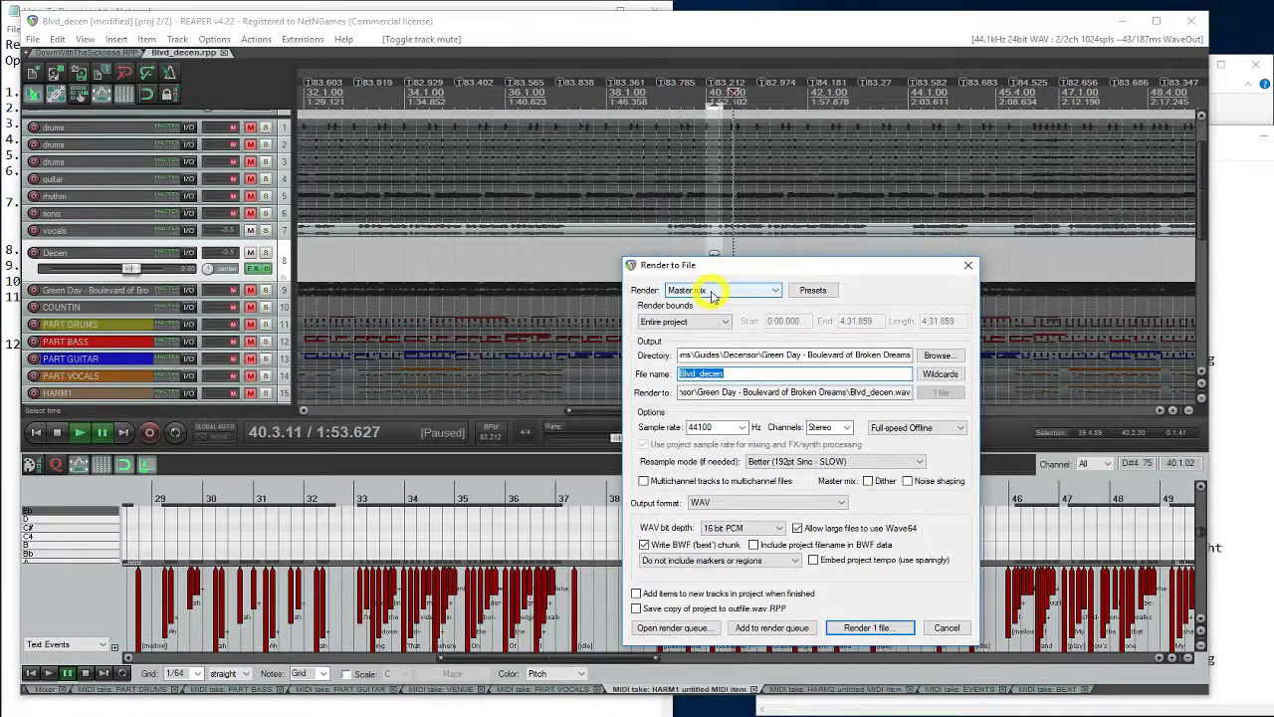
{"action": "left_click_drag", "start_coordinate": [696, 373], "coordinate": [632, 376]}
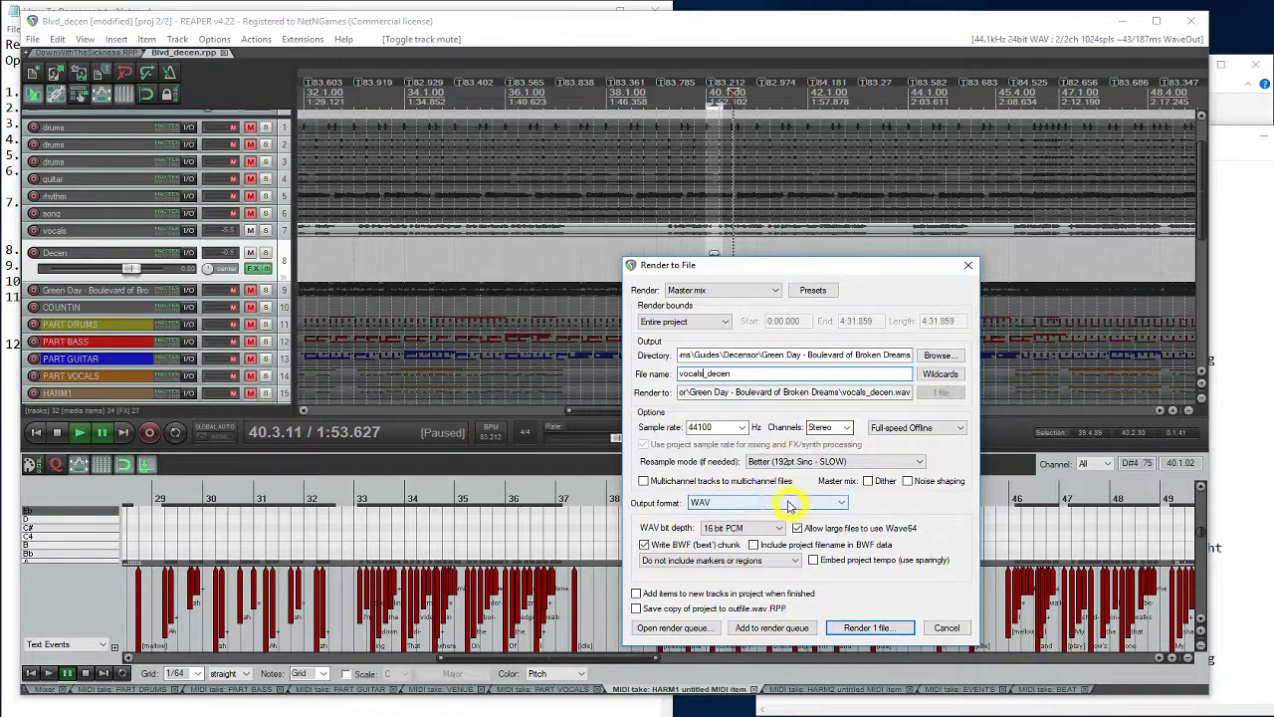
{"action": "left_click", "coordinate": [877, 627]}
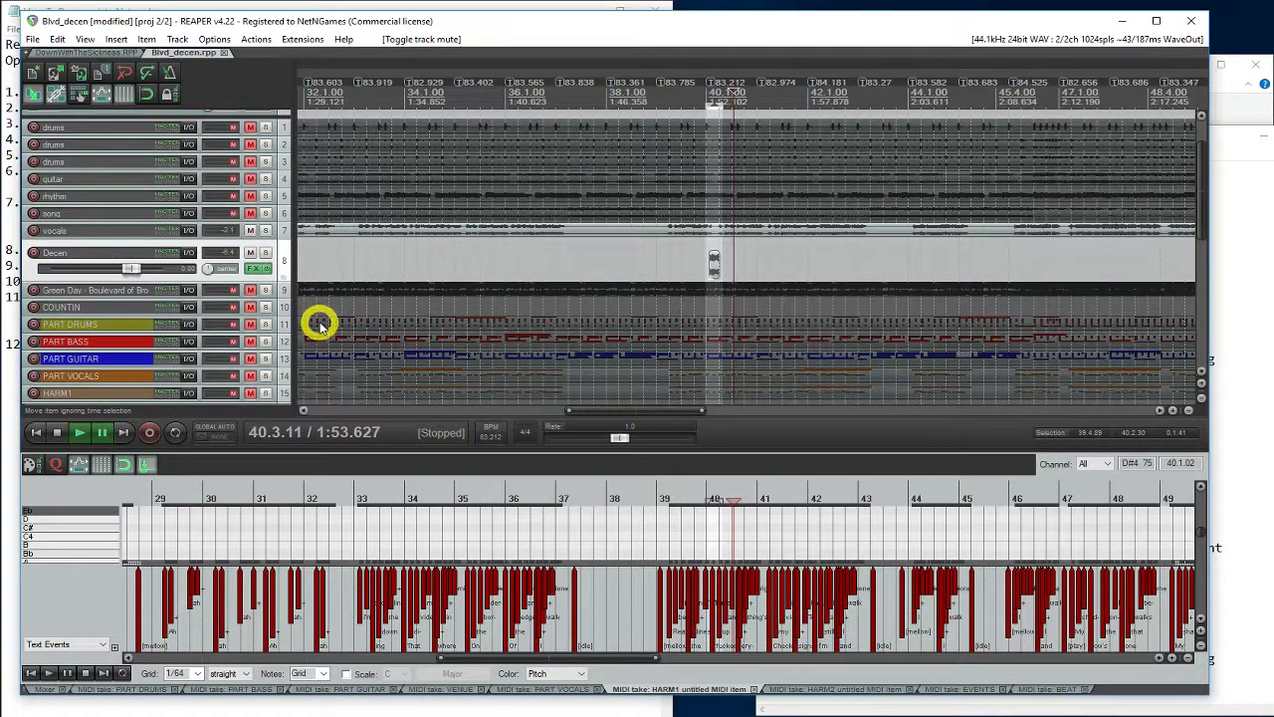
Select PART DRUMS through HARM2 and unmute them.
{"action": "left_click", "coordinate": [285, 324]}
{"action": "scroll", "coordinate": [339, 282], "scroll_direction": "down", "scroll_amount": 3}
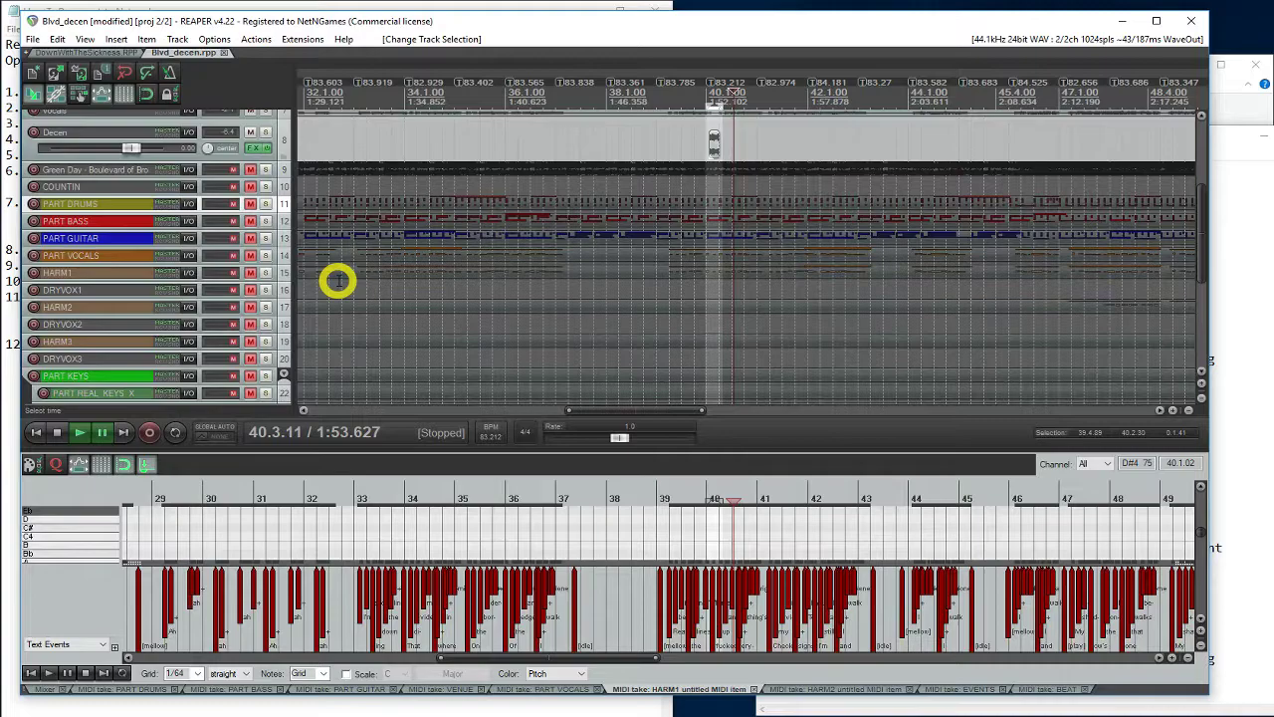
{"action": "left_click", "coordinate": [286, 317]}
{"action": "left_click", "coordinate": [248, 307]}
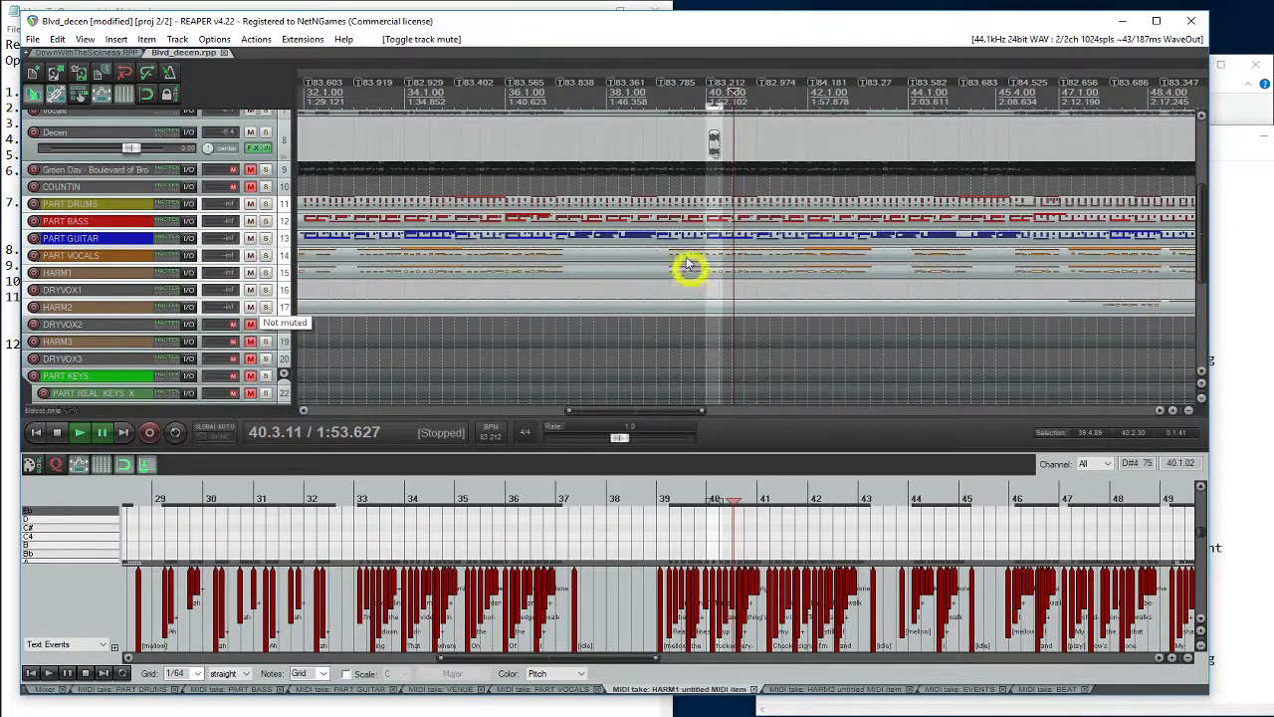
Mute EVENTS through BEAT, undo that change, and mute the Decen audio track.
{"action": "scroll", "coordinate": [306, 287], "scroll_direction": "down", "scroll_amount": 5}
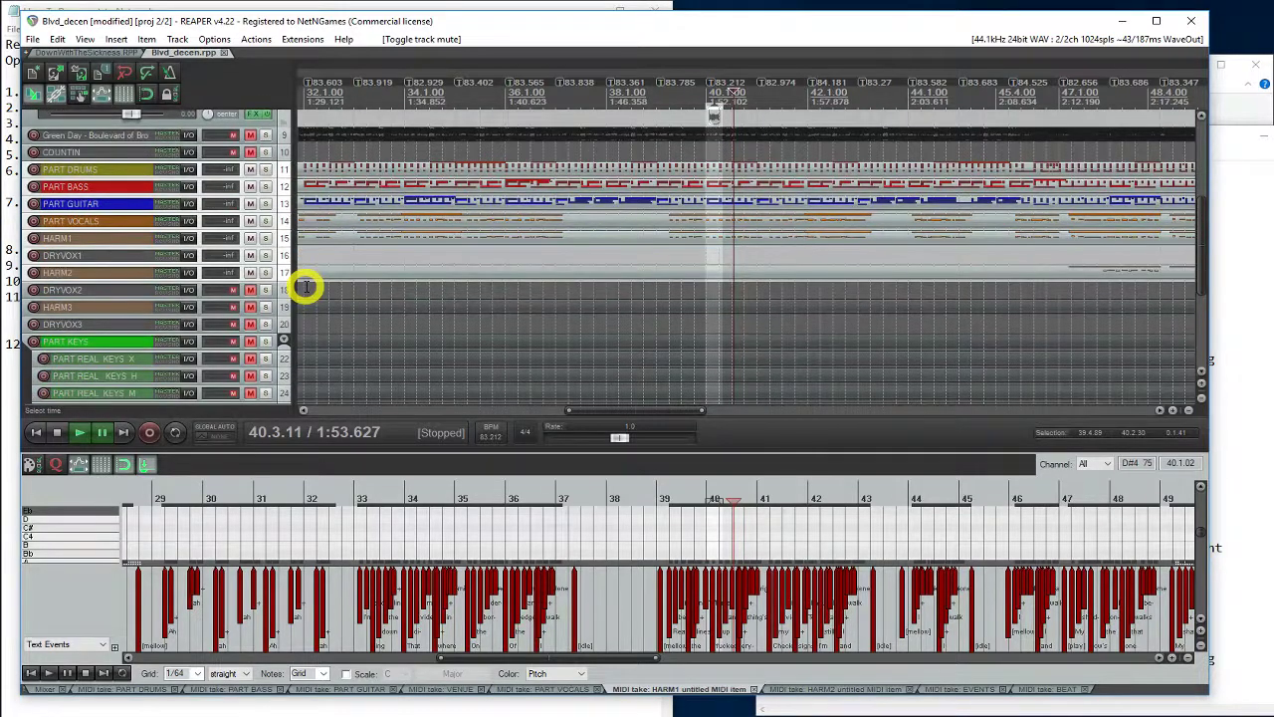
{"action": "left_click_drag", "start_coordinate": [292, 282], "coordinate": [279, 315]}
{"action": "left_click", "coordinate": [249, 283]}
{"action": "key", "text": "ctrl+z"}
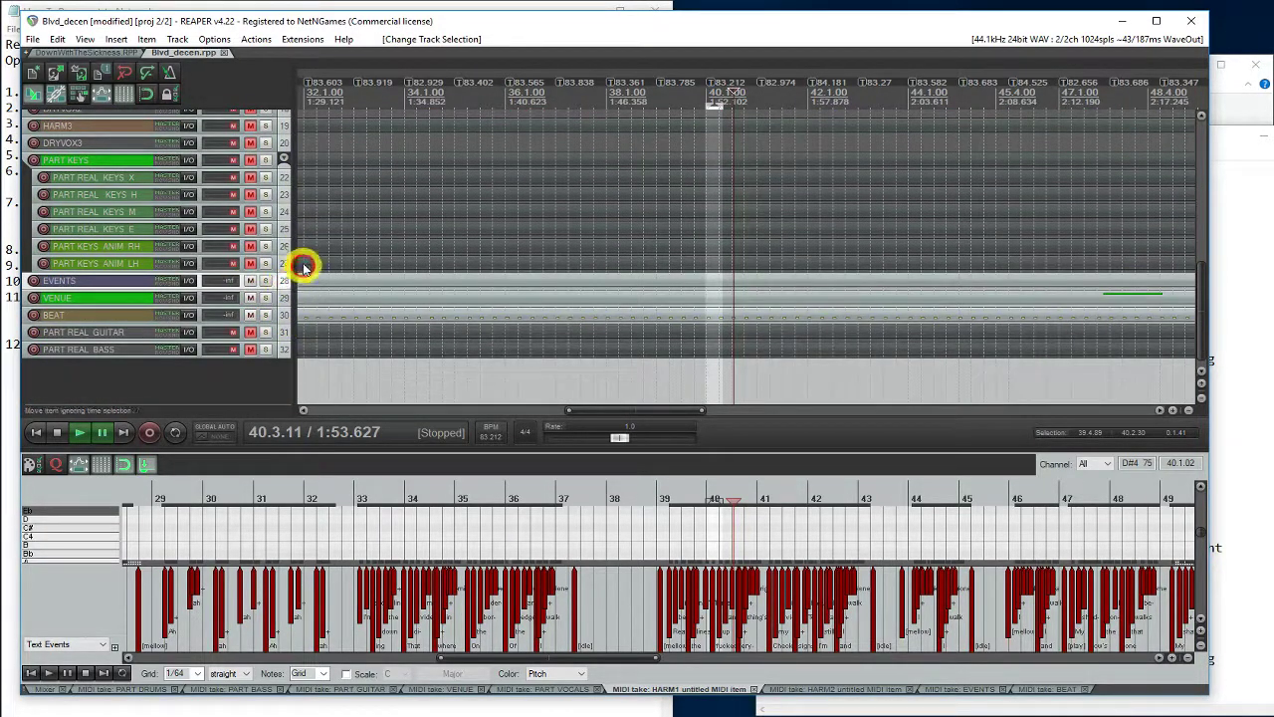
{"action": "scroll", "coordinate": [307, 266], "scroll_direction": "up", "scroll_amount": 6}
{"action": "scroll", "coordinate": [304, 261], "scroll_direction": "up", "scroll_amount": 2}
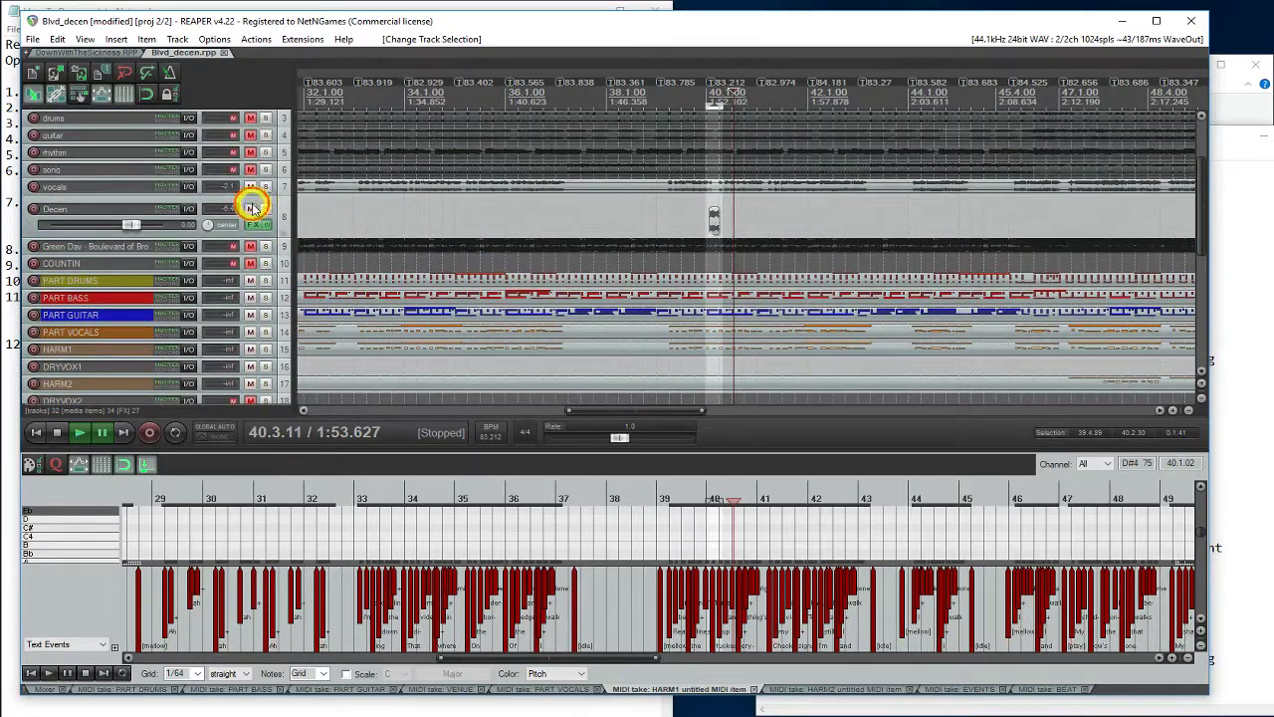
{"action": "left_click", "coordinate": [250, 209]}
Export project MIDI for the entire project, all tracks, to Blvd_decen.mid, then minimise REAPER.
{"action": "left_click", "coordinate": [33, 39]}
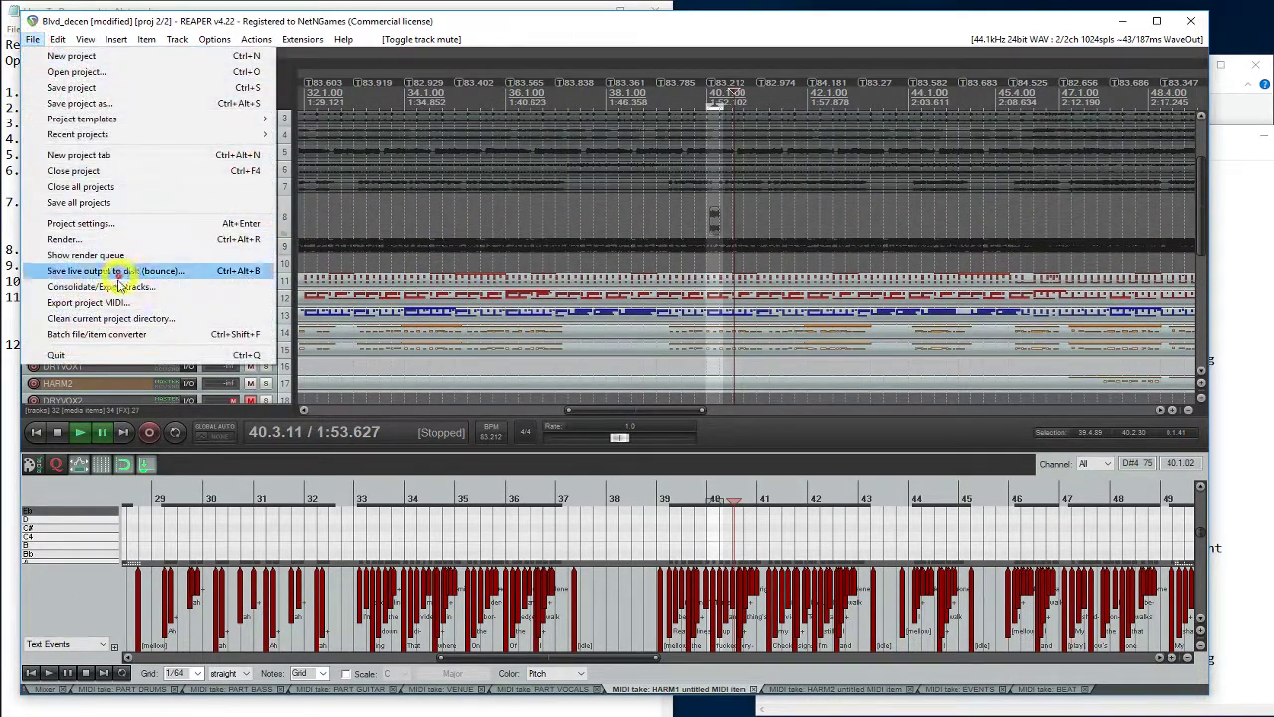
{"action": "left_click", "coordinate": [108, 301]}
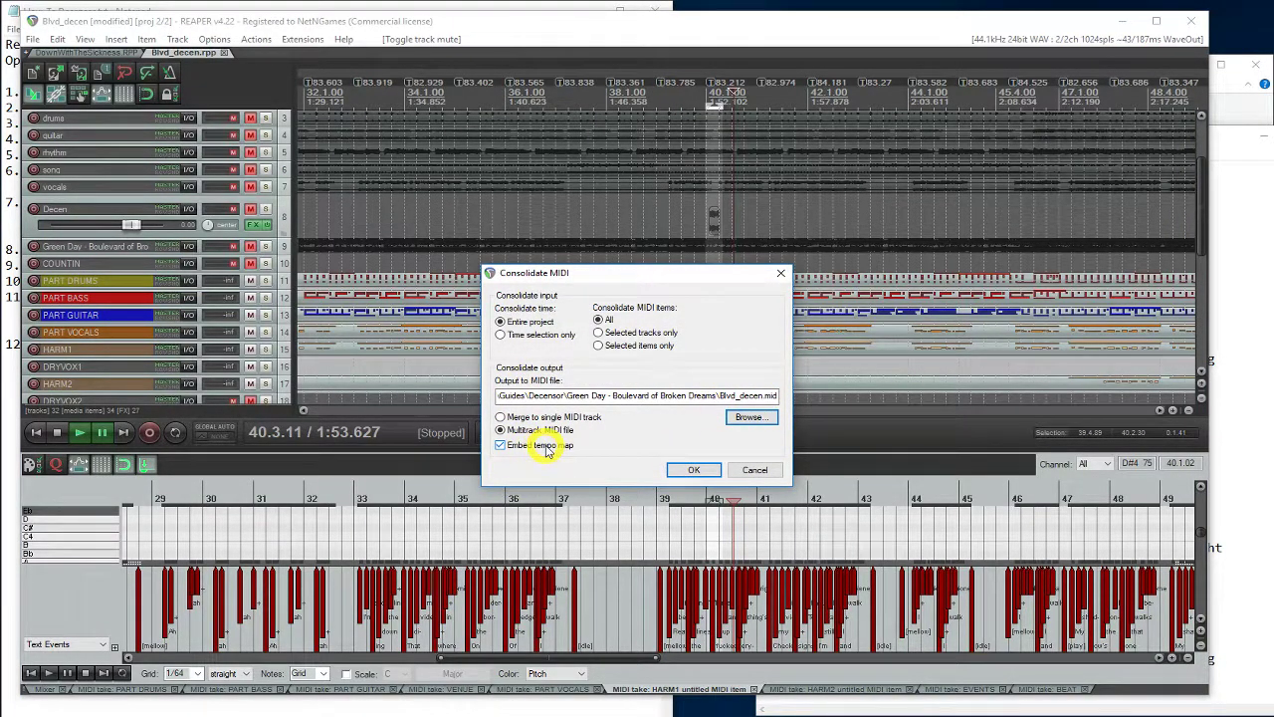
{"action": "left_click", "coordinate": [694, 471]}
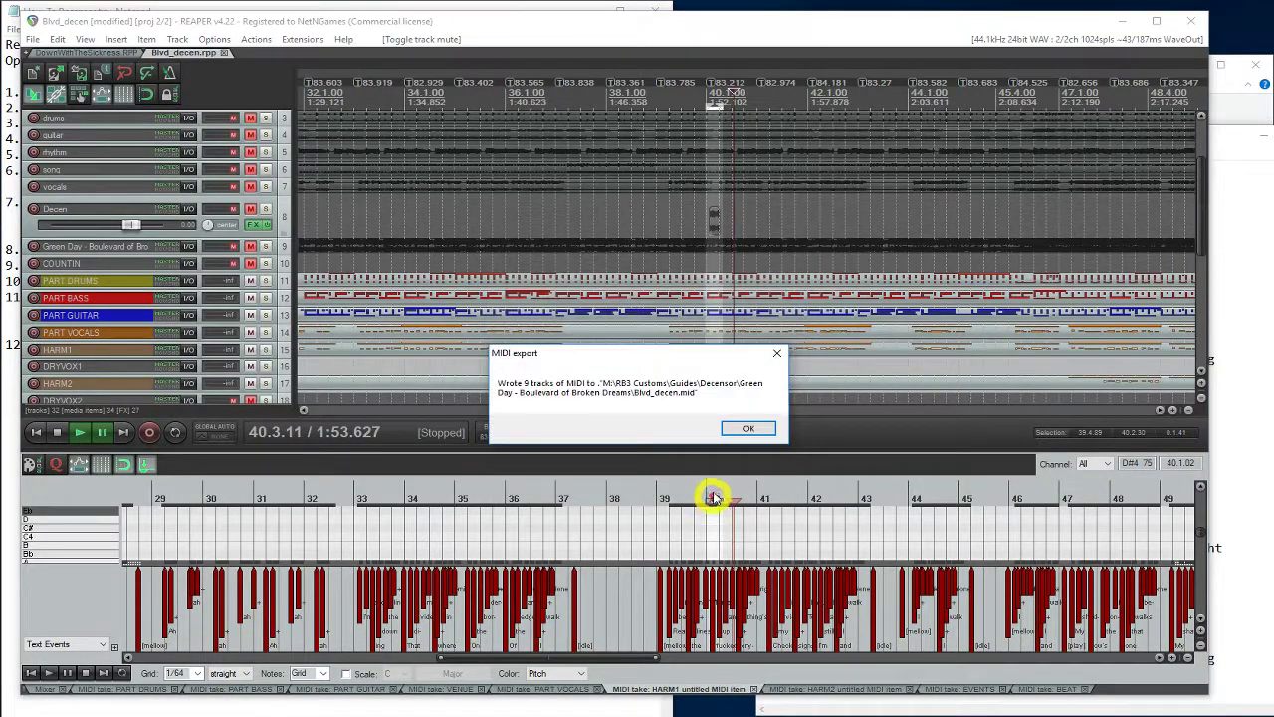
{"action": "left_click", "coordinate": [749, 431]}
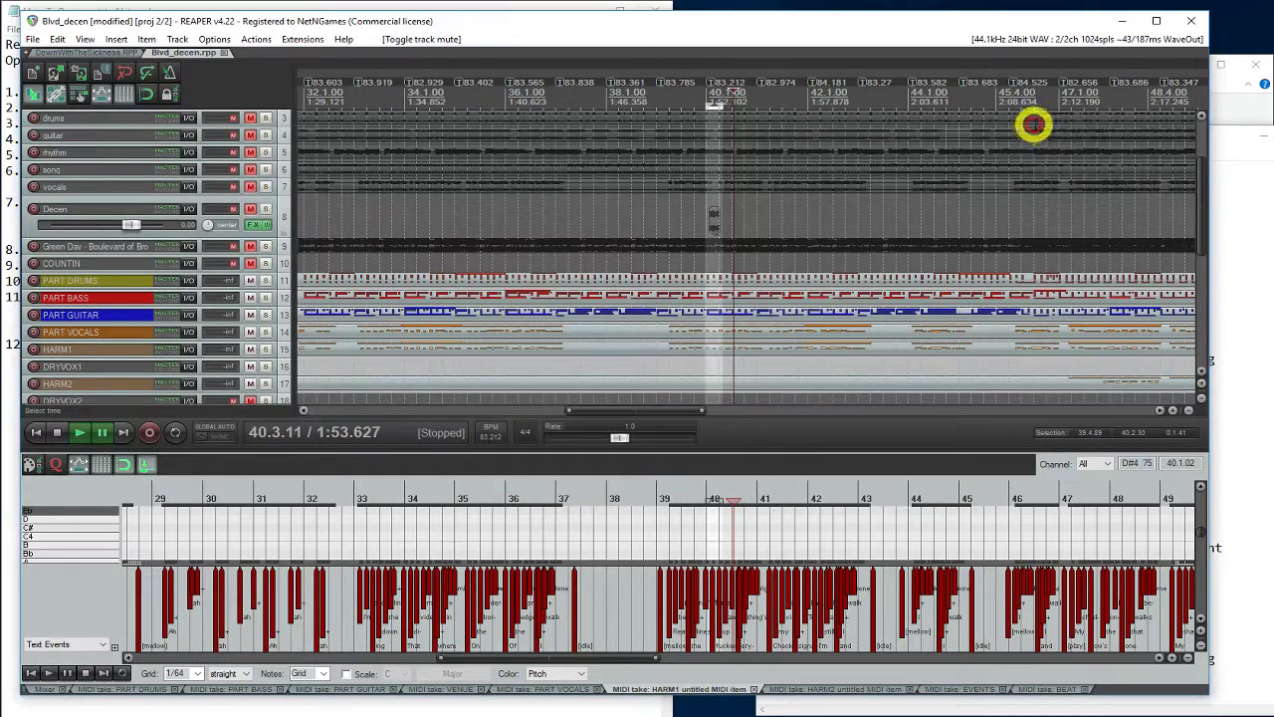
{"action": "left_click", "coordinate": [1119, 21]}
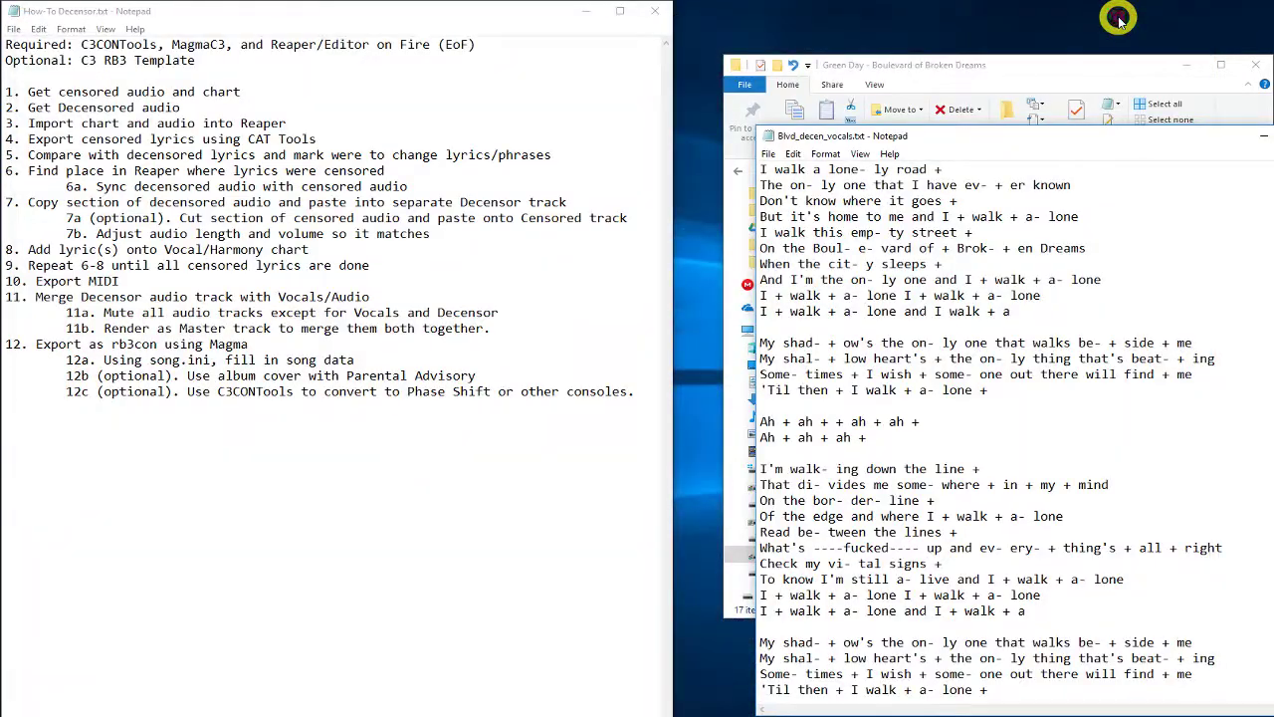
Hide the vocals Notepad, preview the American Idiot cover in album.png, then minimise the viewer.
{"action": "left_click", "coordinate": [1263, 138]}
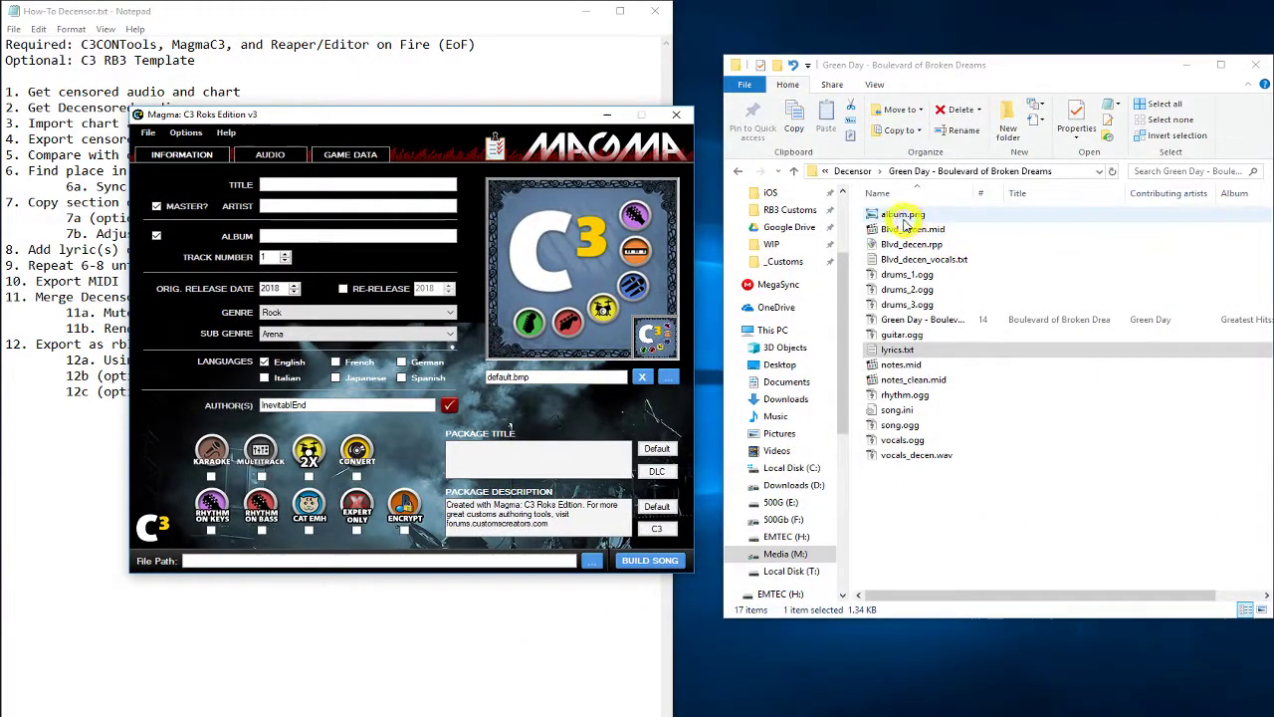
{"action": "double_click", "coordinate": [899, 215]}
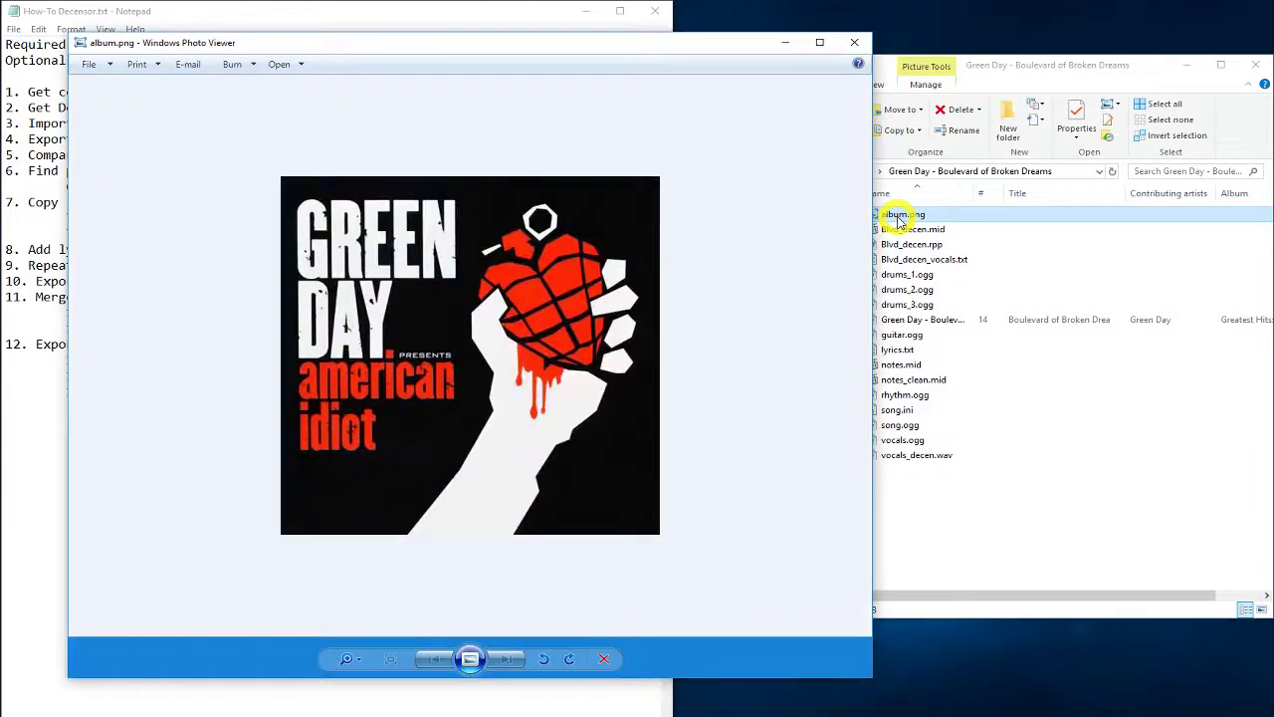
{"action": "left_click", "coordinate": [836, 239]}
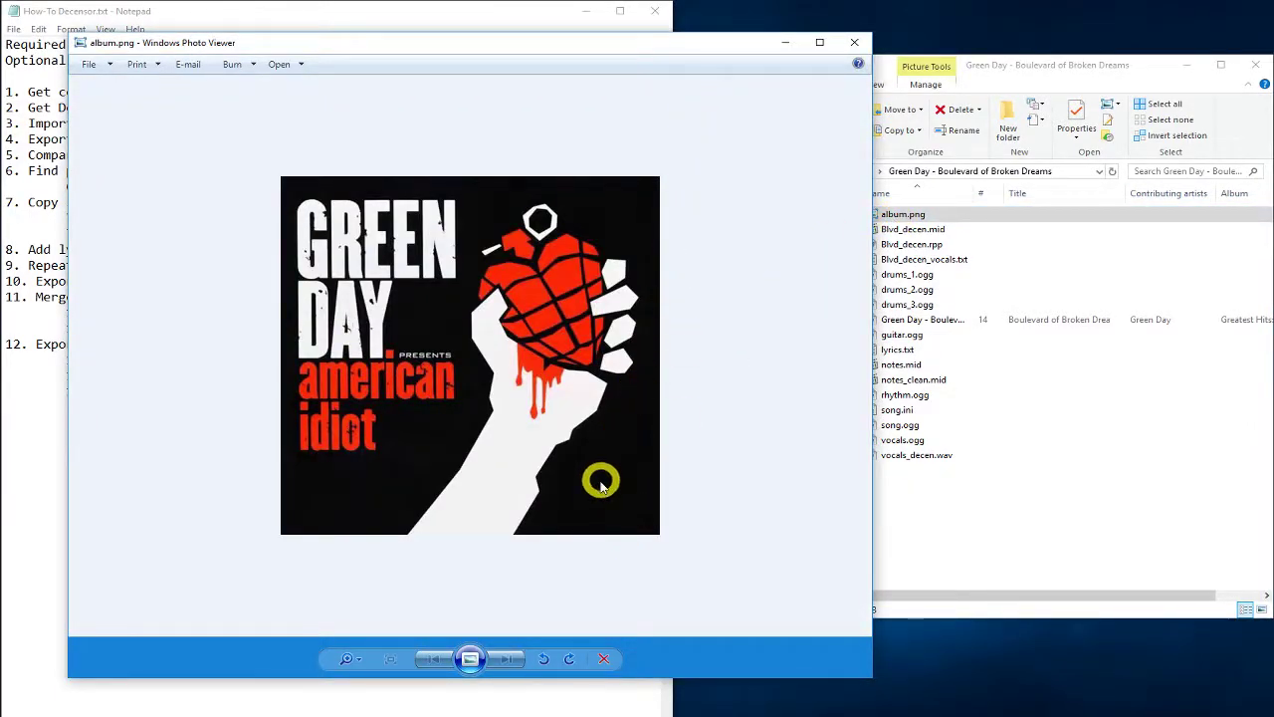
{"action": "left_click", "coordinate": [782, 44]}
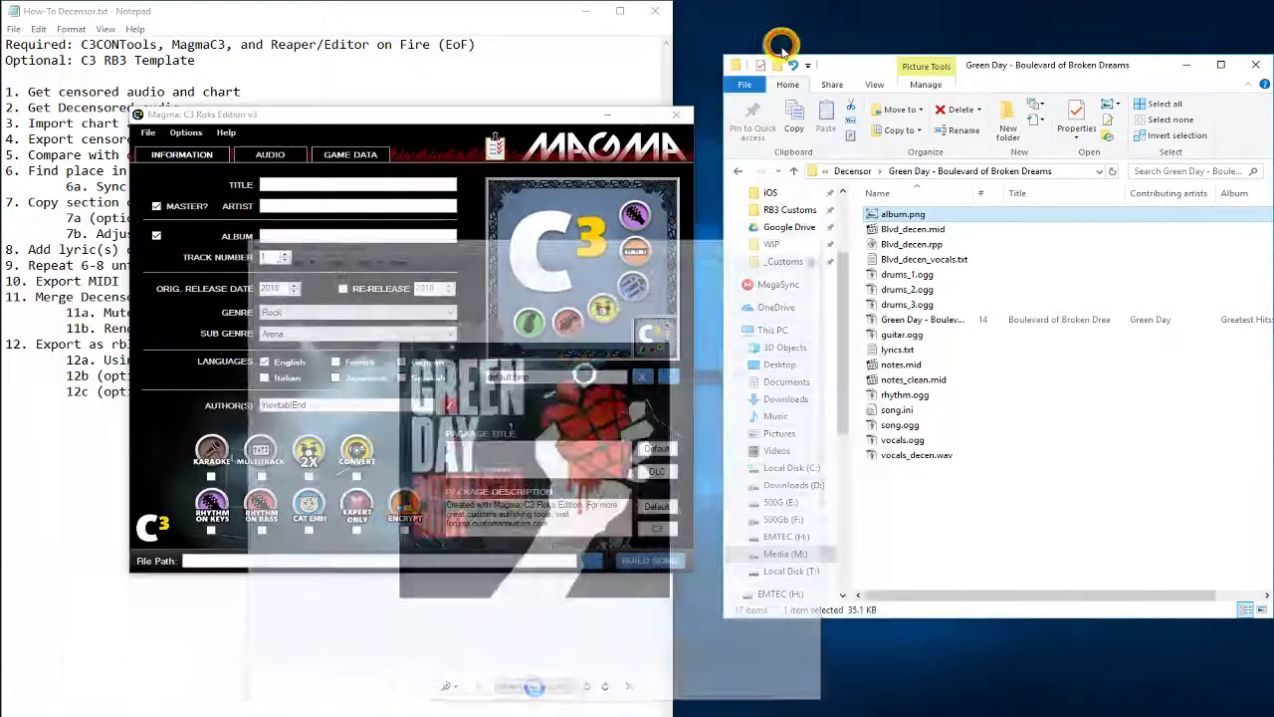
Search Google Images for 'american idiot' in Chrome.
{"action": "key", "text": "alt+Tab"}
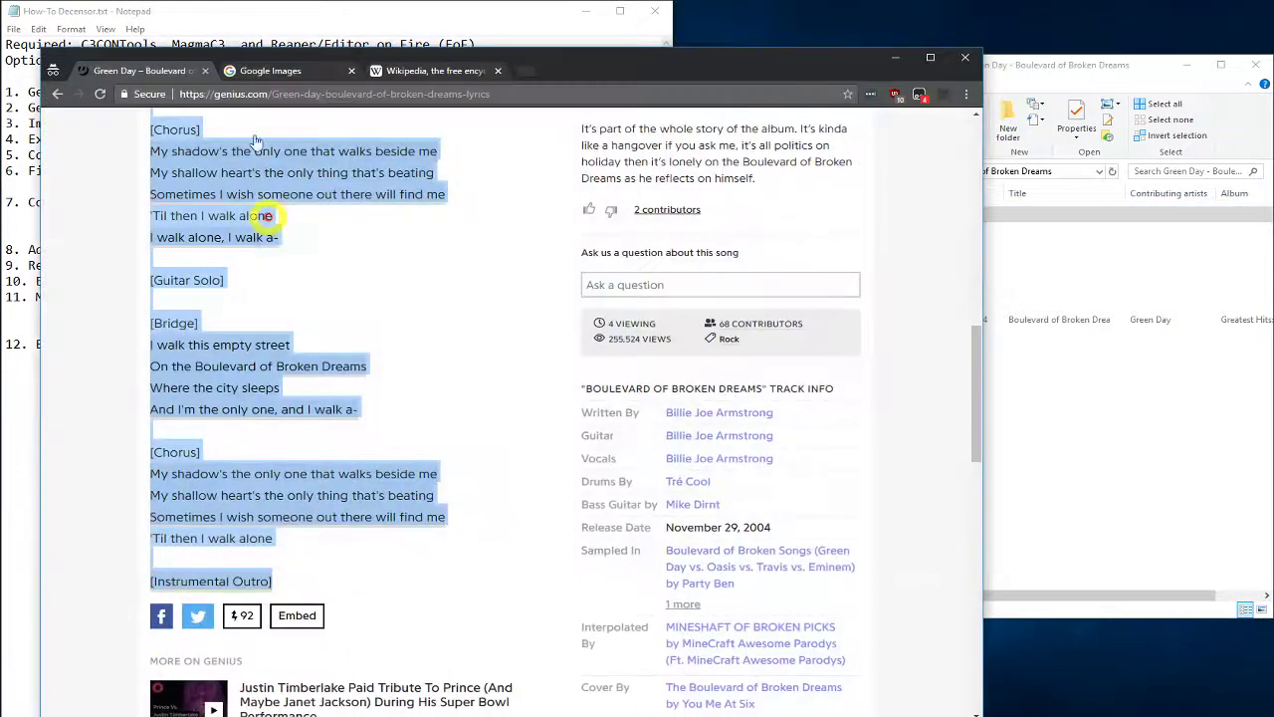
{"action": "left_click", "coordinate": [250, 31]}
{"action": "left_click", "coordinate": [379, 346]}
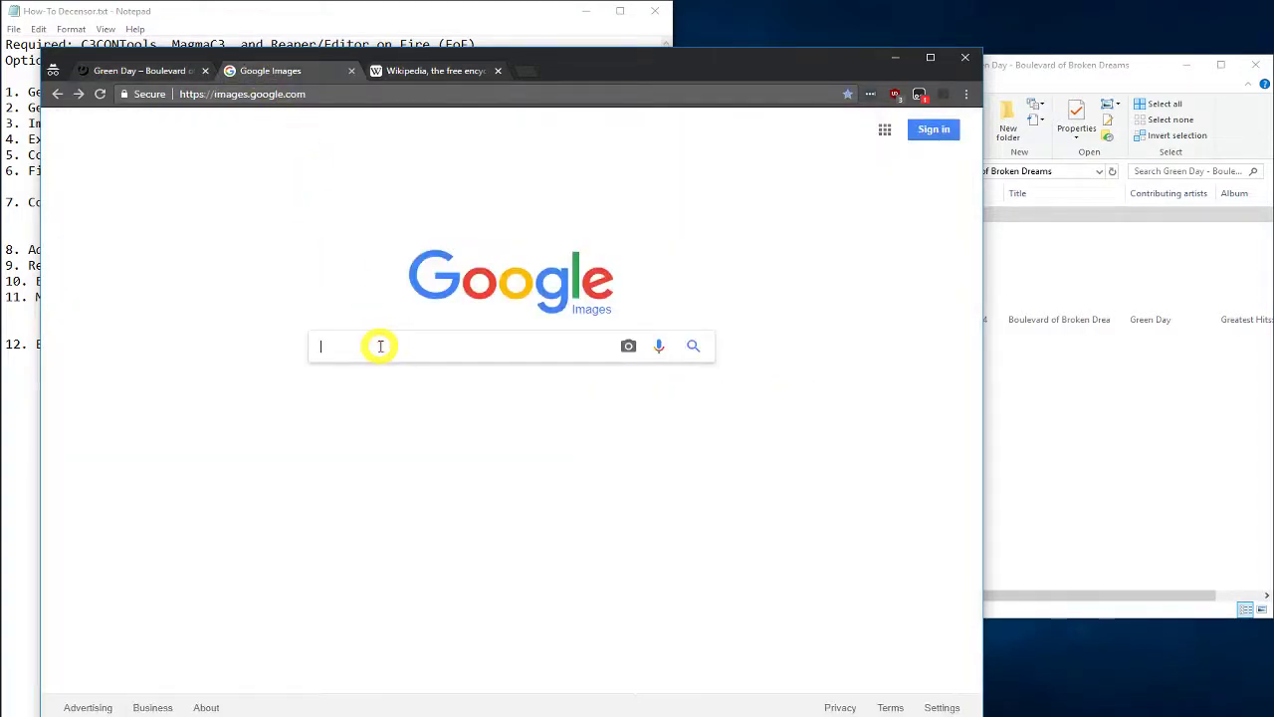
{"action": "type", "text": "american idiot"}
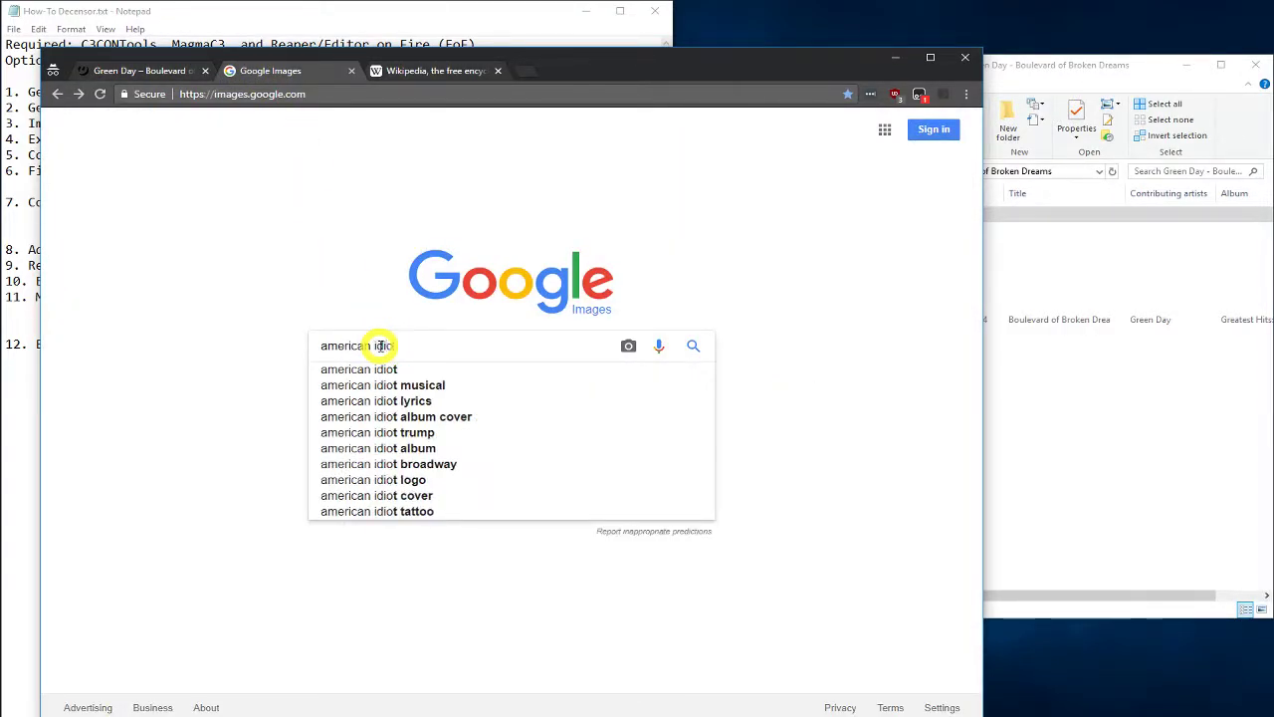
{"action": "key", "text": "Return"}
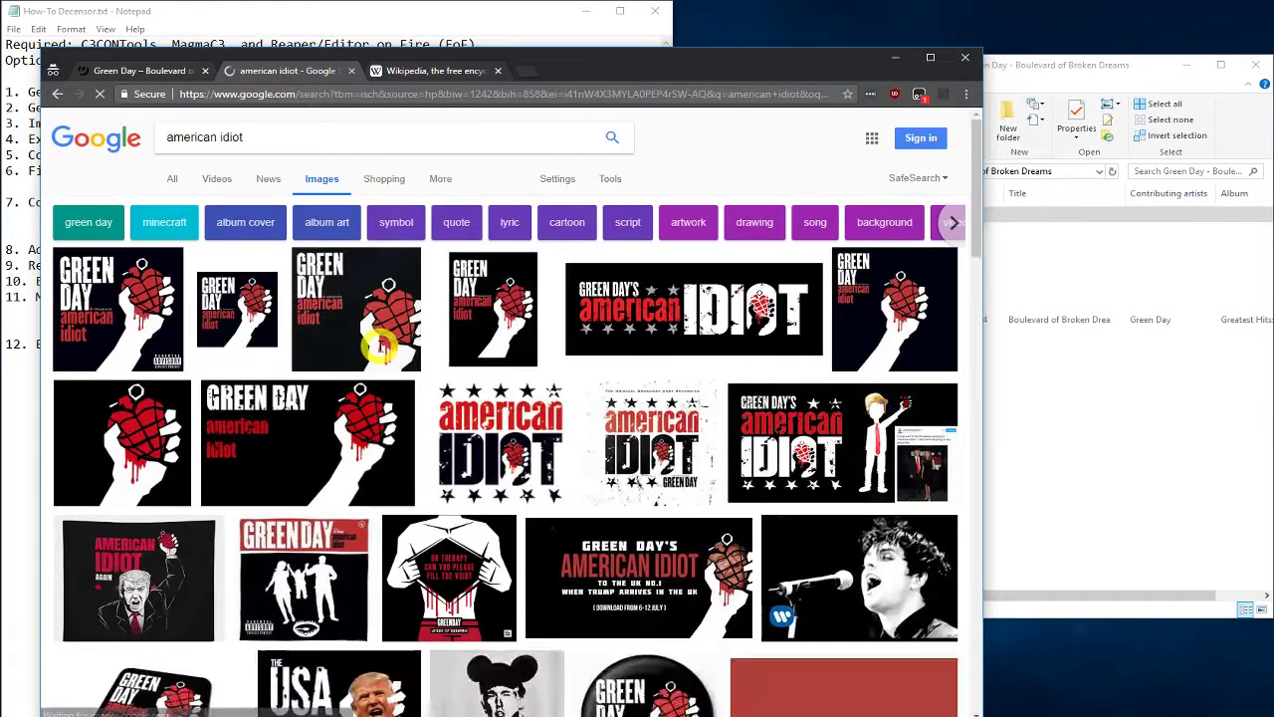
Drag the first full-size cover result into the song folder and select the saved file.
{"action": "left_click", "coordinate": [134, 309]}
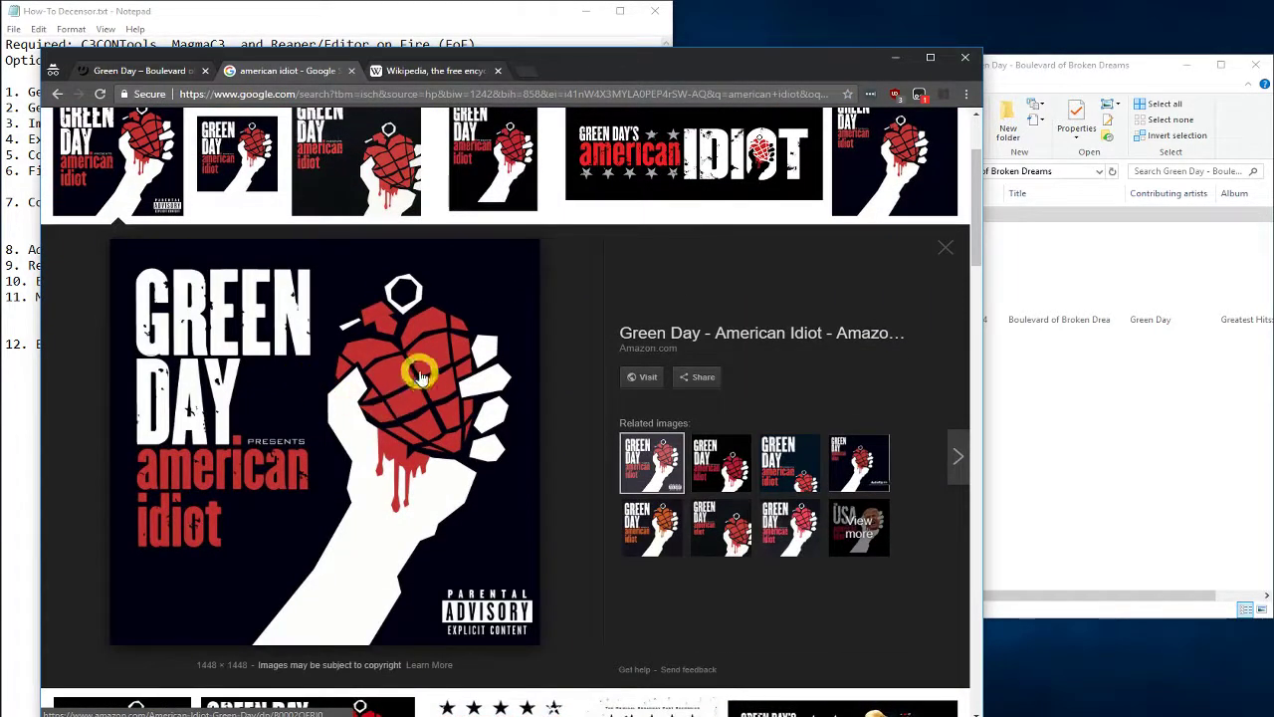
{"action": "left_click_drag", "start_coordinate": [404, 396], "coordinate": [903, 298]}
{"action": "left_click", "coordinate": [820, 51]}
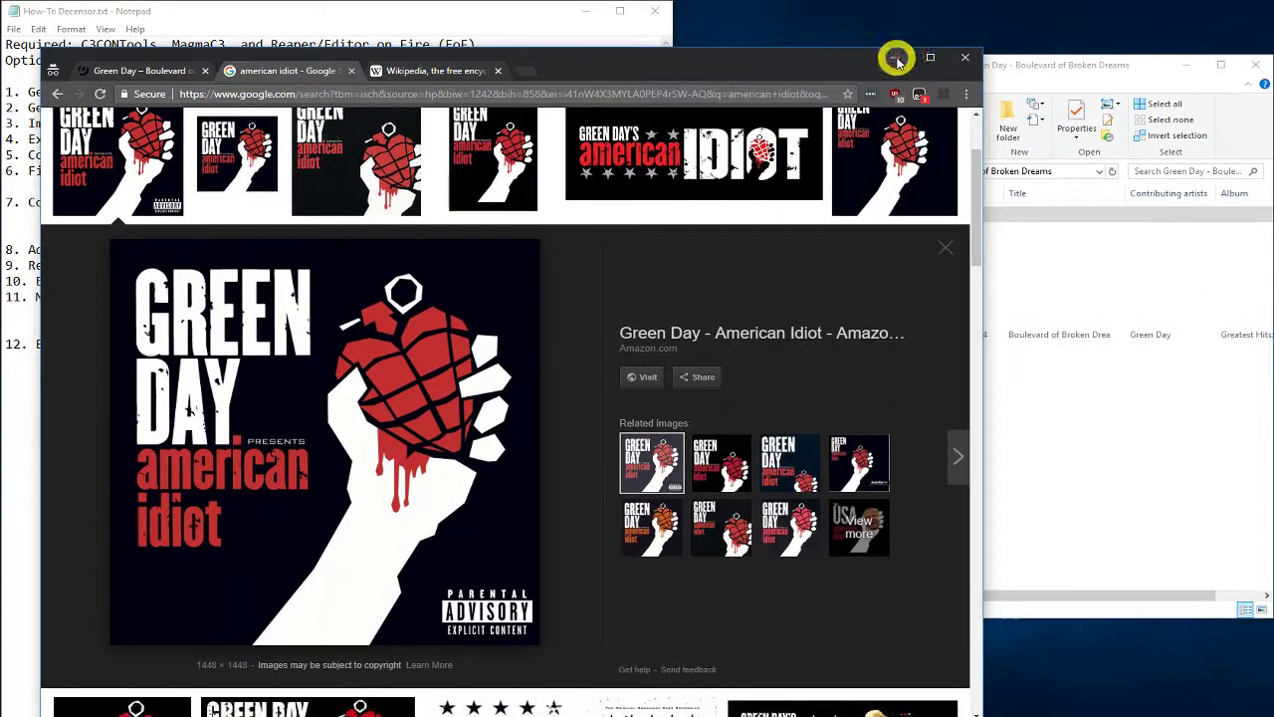
{"action": "left_click", "coordinate": [896, 57]}
{"action": "left_click", "coordinate": [980, 334]}
Rename the downloaded cover to album_decen.jpg.
{"action": "key", "text": "F2"}
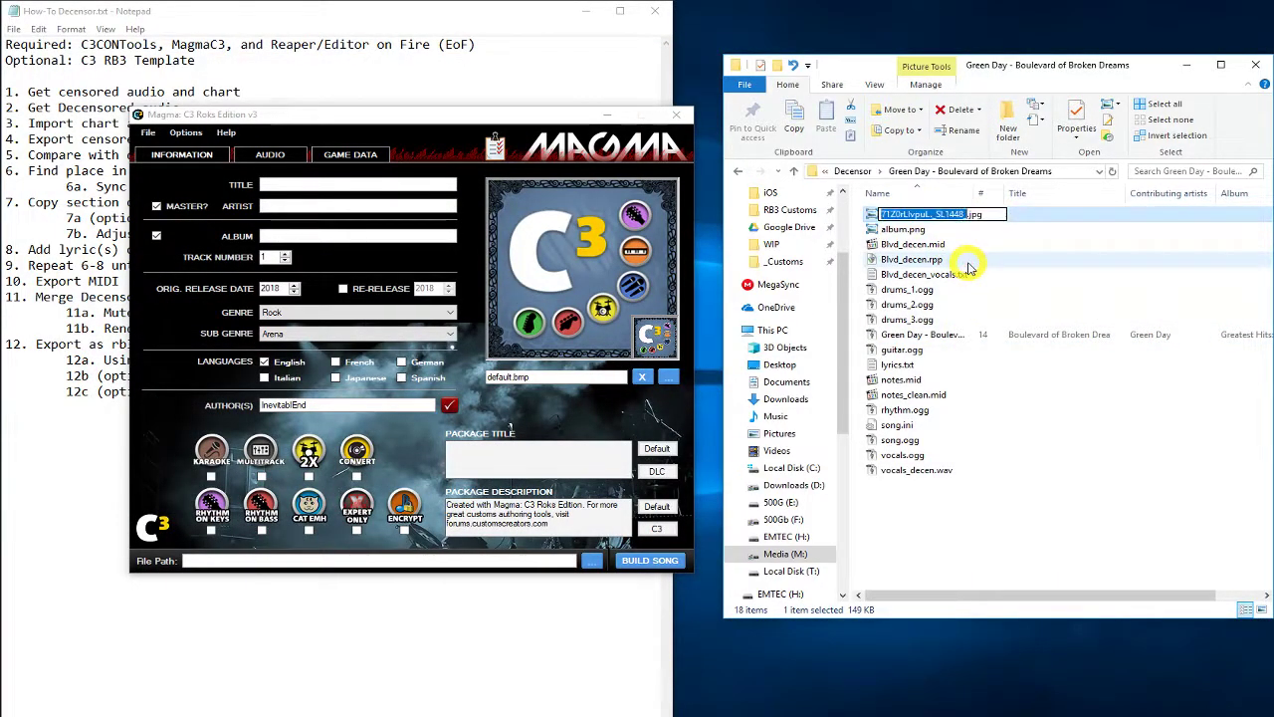
{"action": "type", "text": "album_dece"}
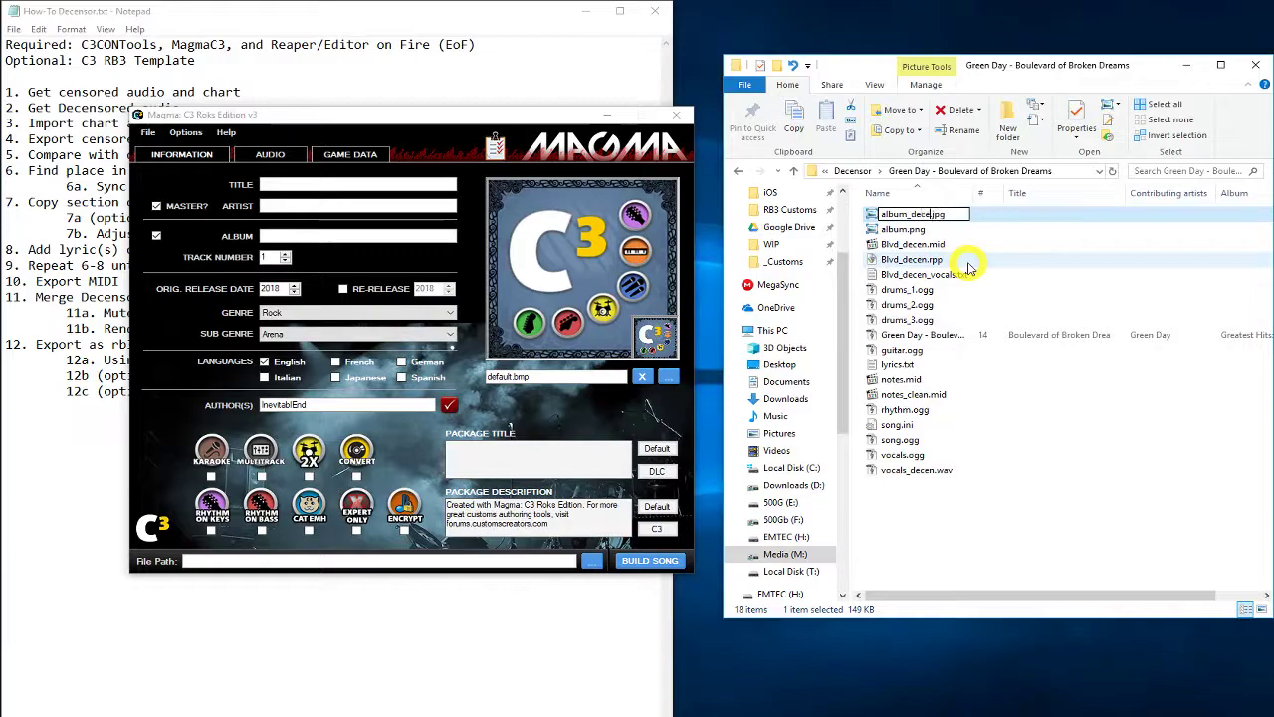
{"action": "type", "text": "n"}
{"action": "key", "text": "Return"}
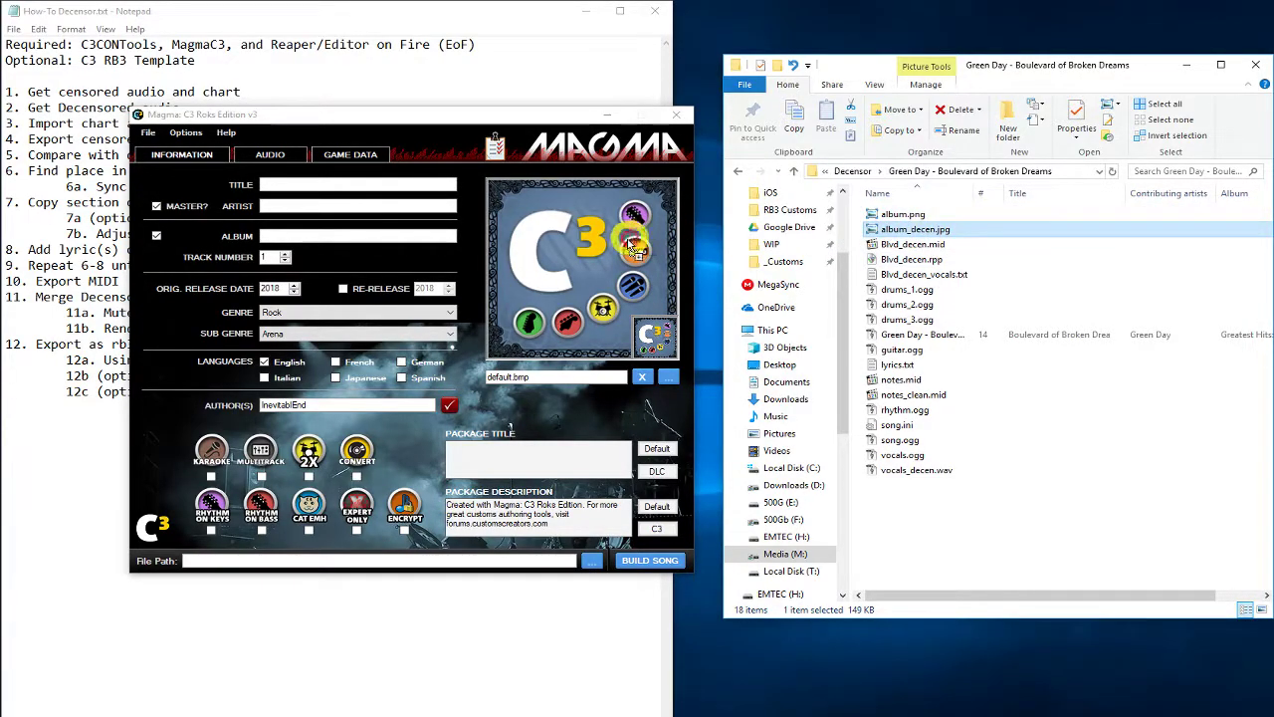
Open song.ini and paste 'Boulevard of Broken Dreams' into Magma's Title field.
{"action": "double_click", "coordinate": [901, 424]}
{"action": "left_click", "coordinate": [760, 252]}
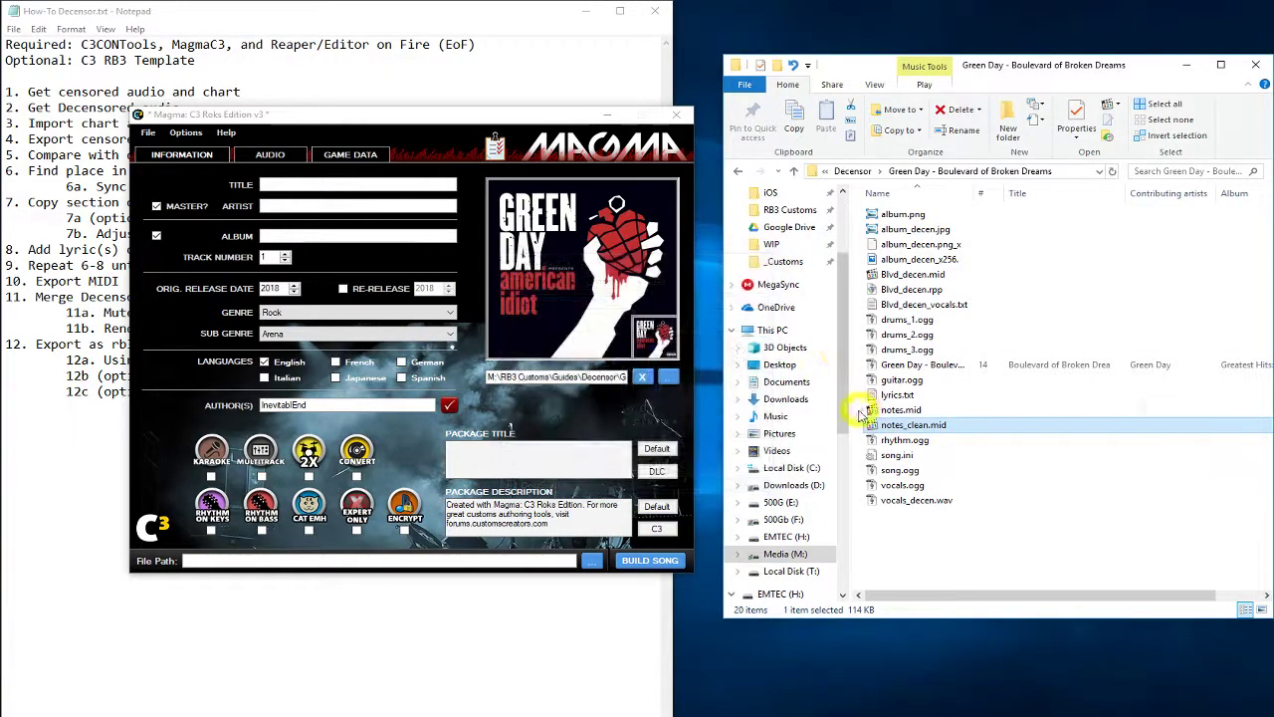
{"action": "left_click", "coordinate": [903, 456]}
{"action": "double_click", "coordinate": [904, 457]}
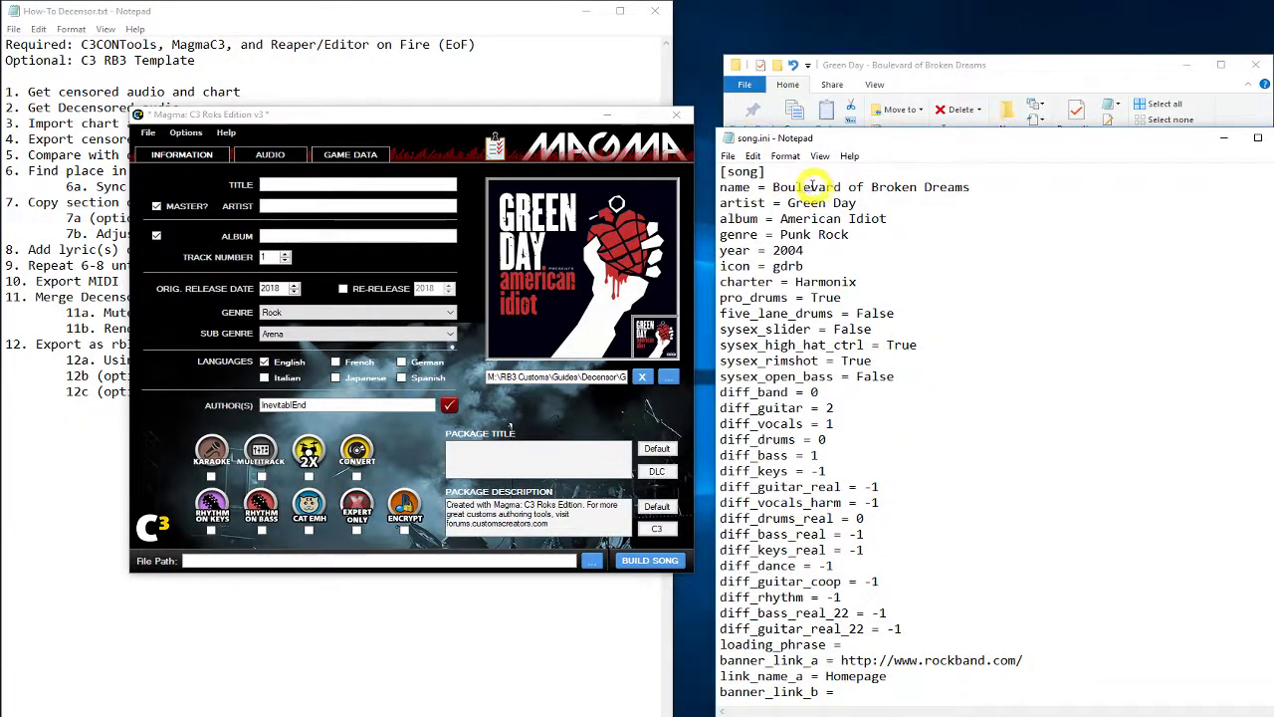
{"action": "left_click_drag", "start_coordinate": [773, 189], "coordinate": [987, 192]}
{"action": "key", "text": "ctrl+c"}
{"action": "left_click", "coordinate": [446, 186]}
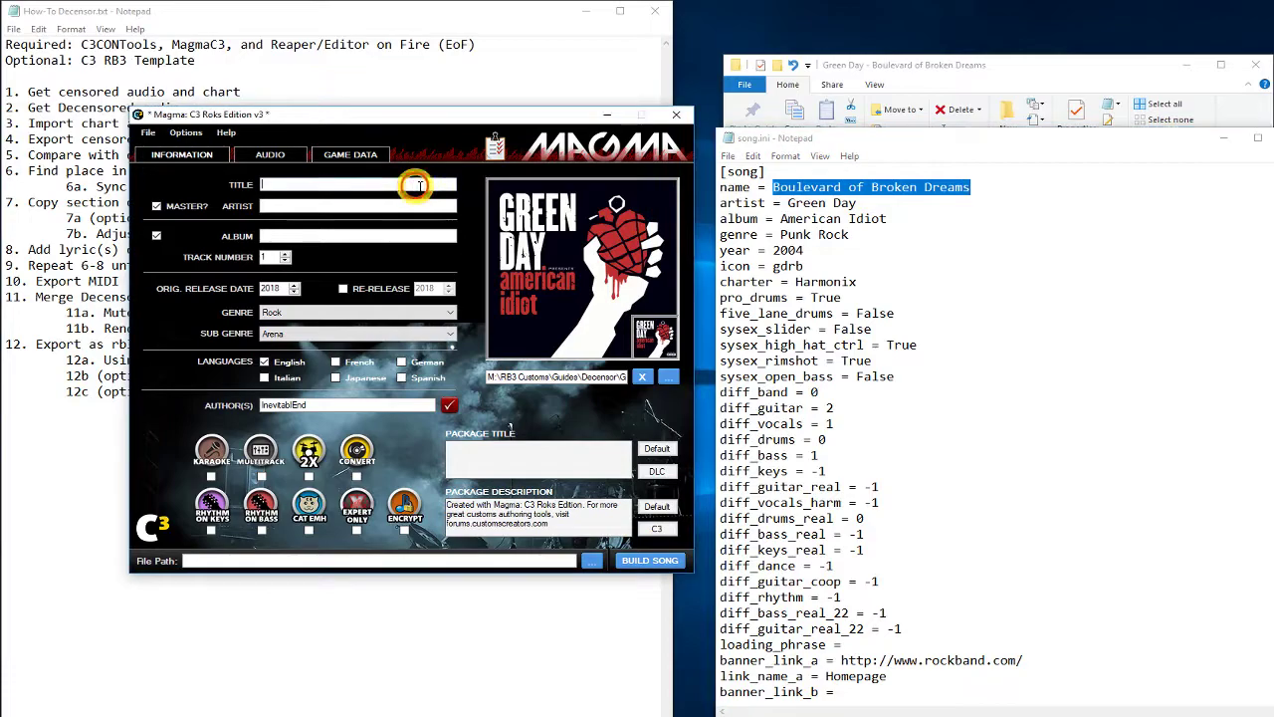
{"action": "key", "text": "ctrl+v"}
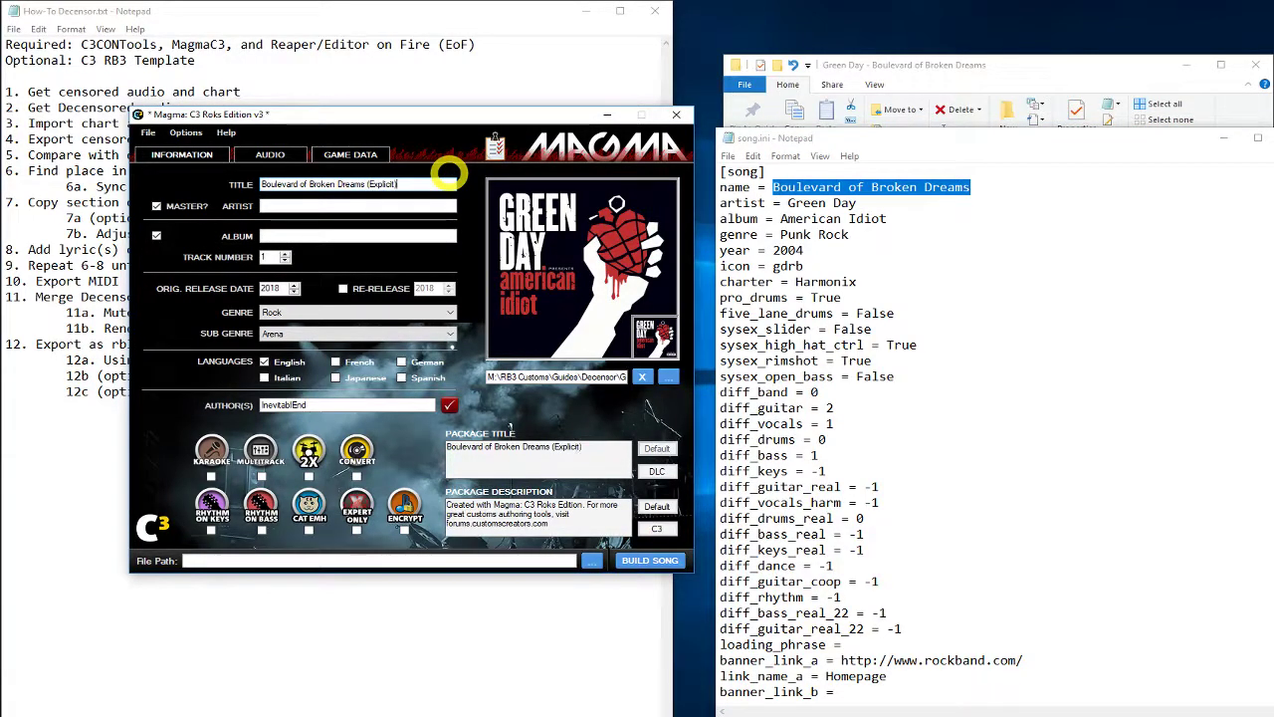
Fill in artist Green Day, album American Idiot and release year 2004, then switch to Wikipedia.
{"action": "left_click_drag", "start_coordinate": [874, 205], "coordinate": [793, 203]}
{"action": "key", "text": "ctrl+c"}
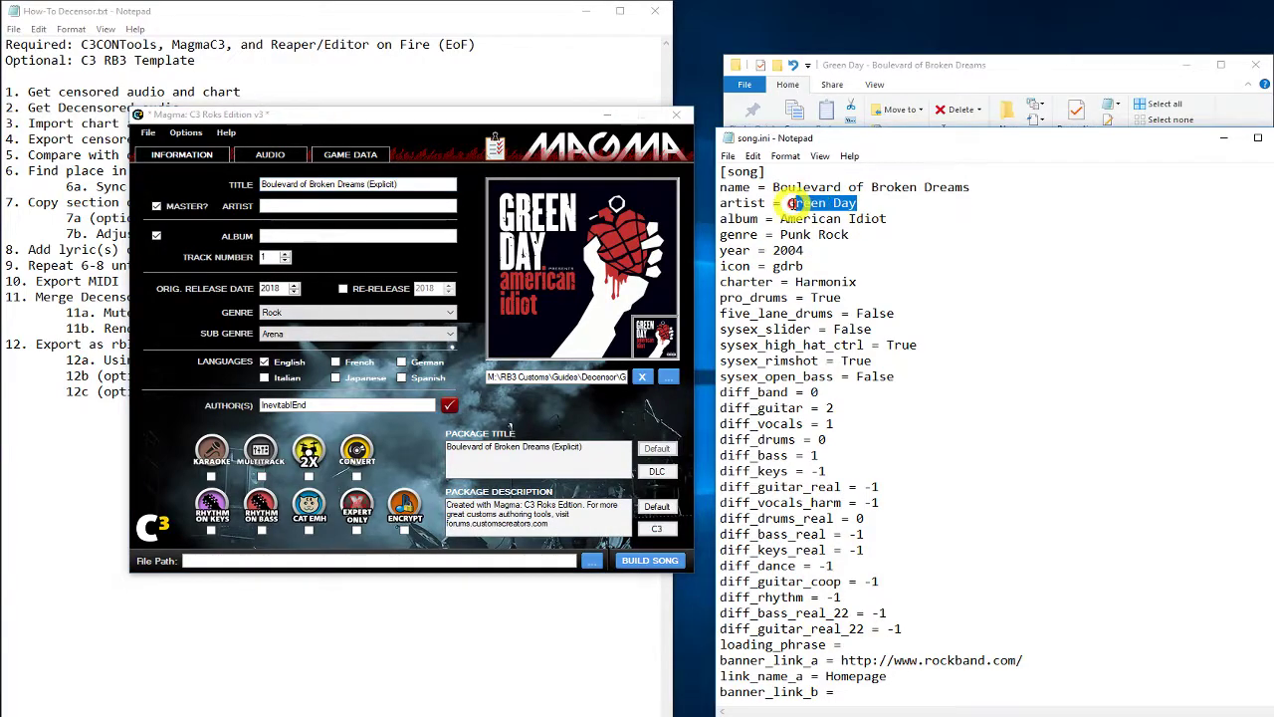
{"action": "left_click", "coordinate": [398, 206]}
{"action": "key", "text": "ctrl+v"}
{"action": "left_click_drag", "start_coordinate": [887, 219], "coordinate": [762, 250]}
{"action": "left_click", "coordinate": [390, 236]}
{"action": "type", "text": "American Idiot"}
{"action": "left_click", "coordinate": [272, 289]}
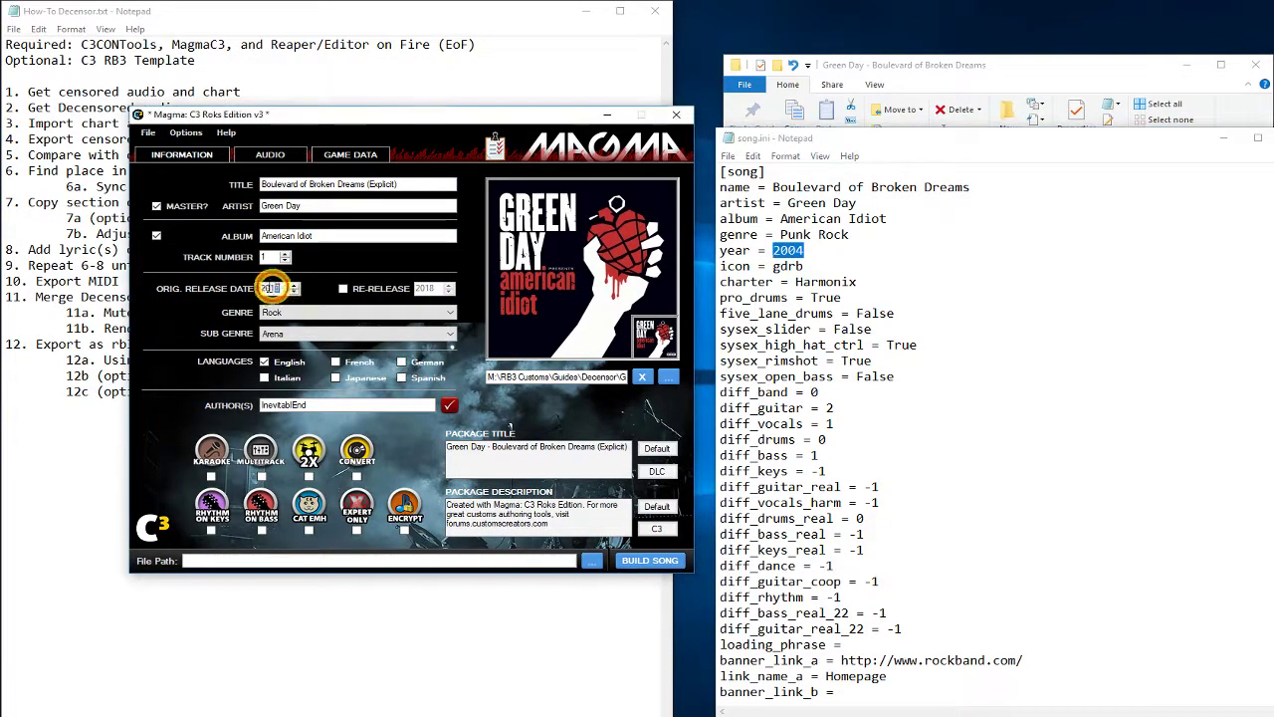
{"action": "type", "text": "2004"}
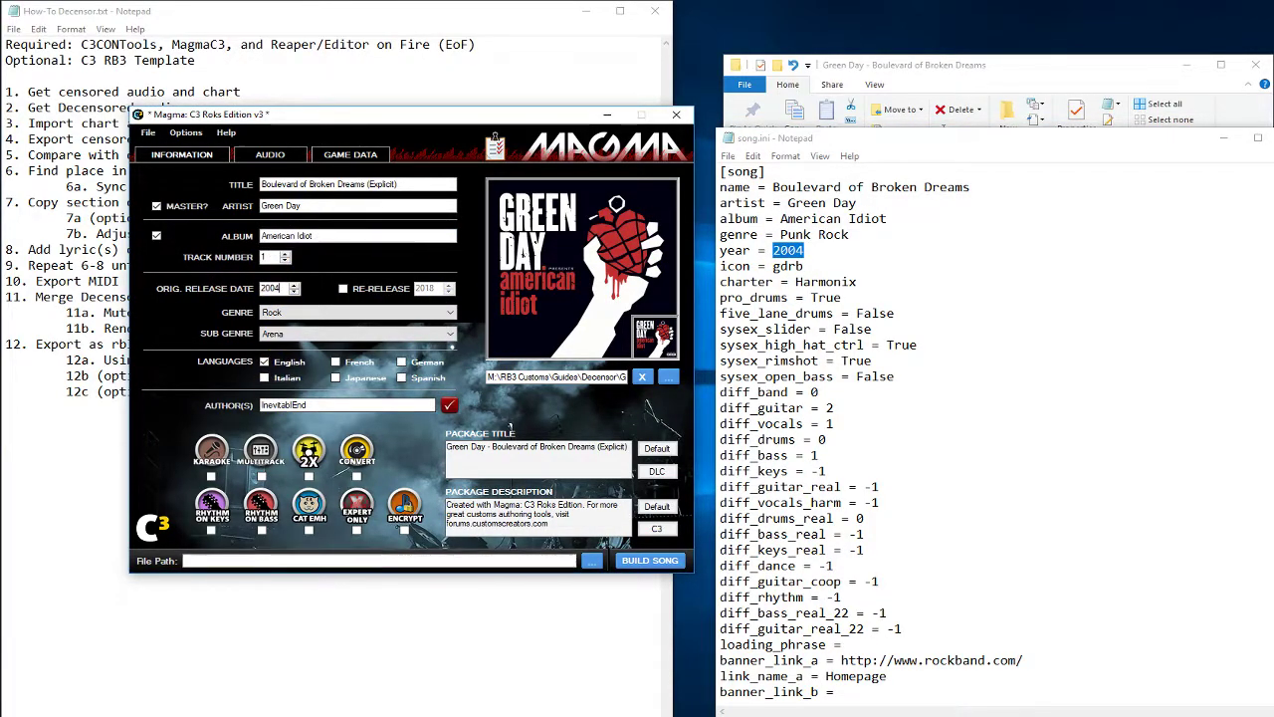
{"action": "key", "text": "alt+Tab"}
{"action": "left_click", "coordinate": [429, 69]}
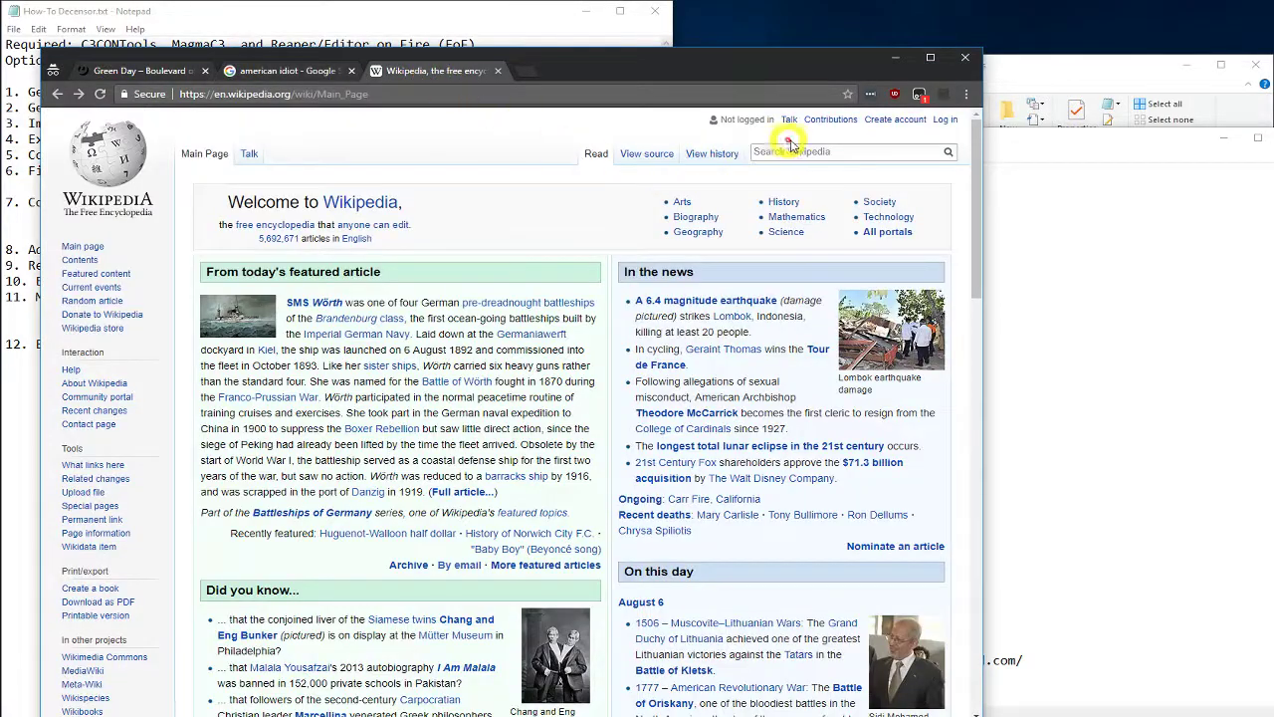
Look up the American Idiot track listing on Wikipedia to confirm Boulevard of Broken Dreams is track 4.
{"action": "left_click", "coordinate": [800, 152]}
{"action": "type", "text": "american"}
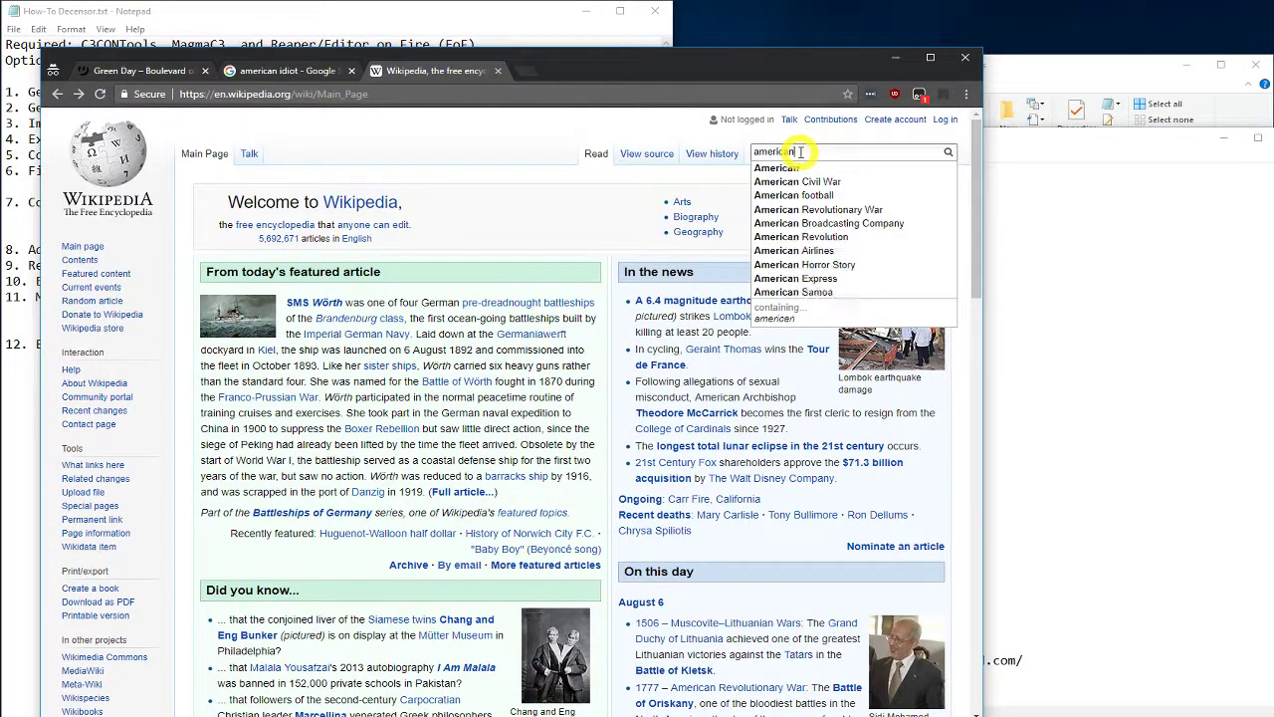
{"action": "type", "text": " idiot"}
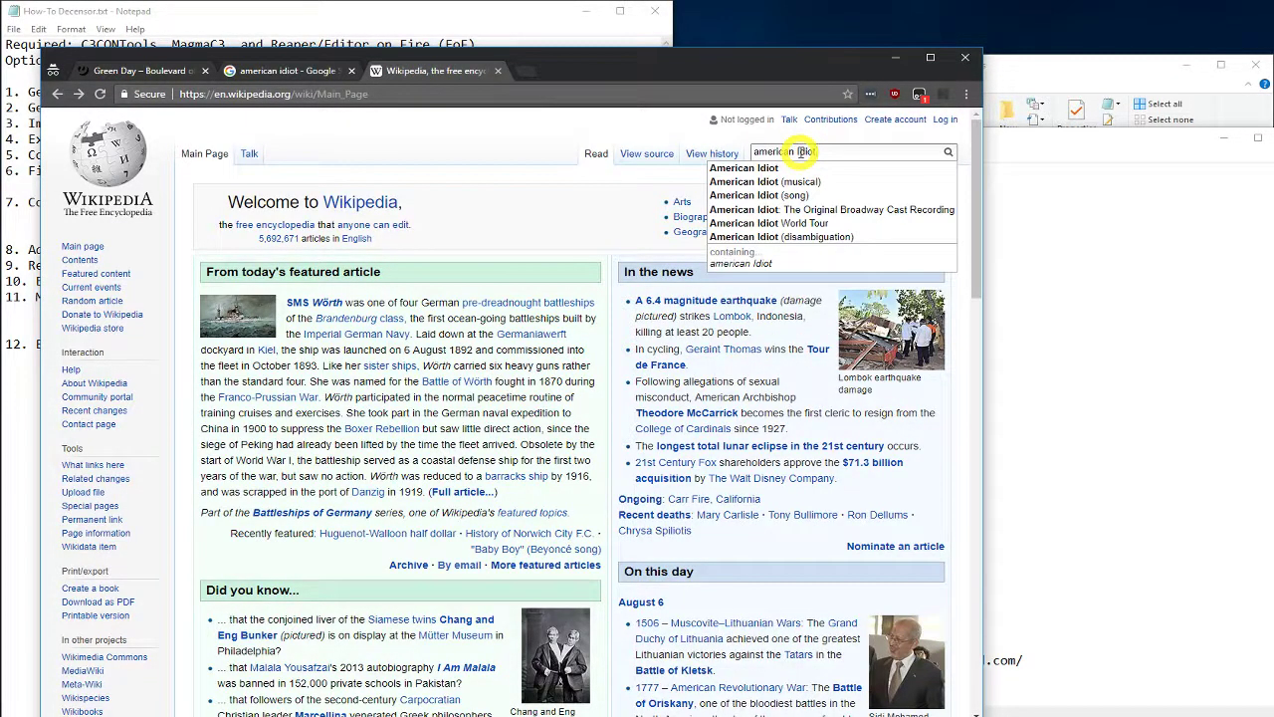
{"action": "key", "text": "Down"}
{"action": "key", "text": "Return"}
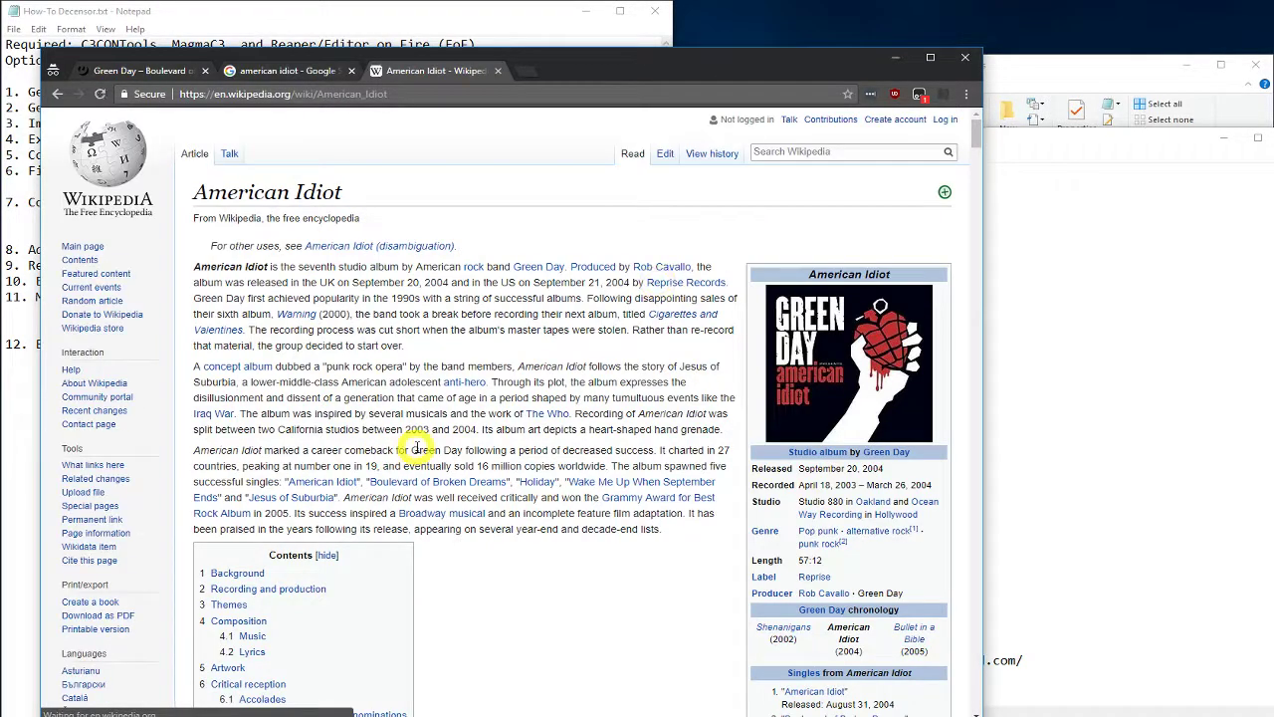
{"action": "scroll", "coordinate": [415, 448], "scroll_direction": "down", "scroll_amount": 3}
{"action": "left_click", "coordinate": [259, 515]}
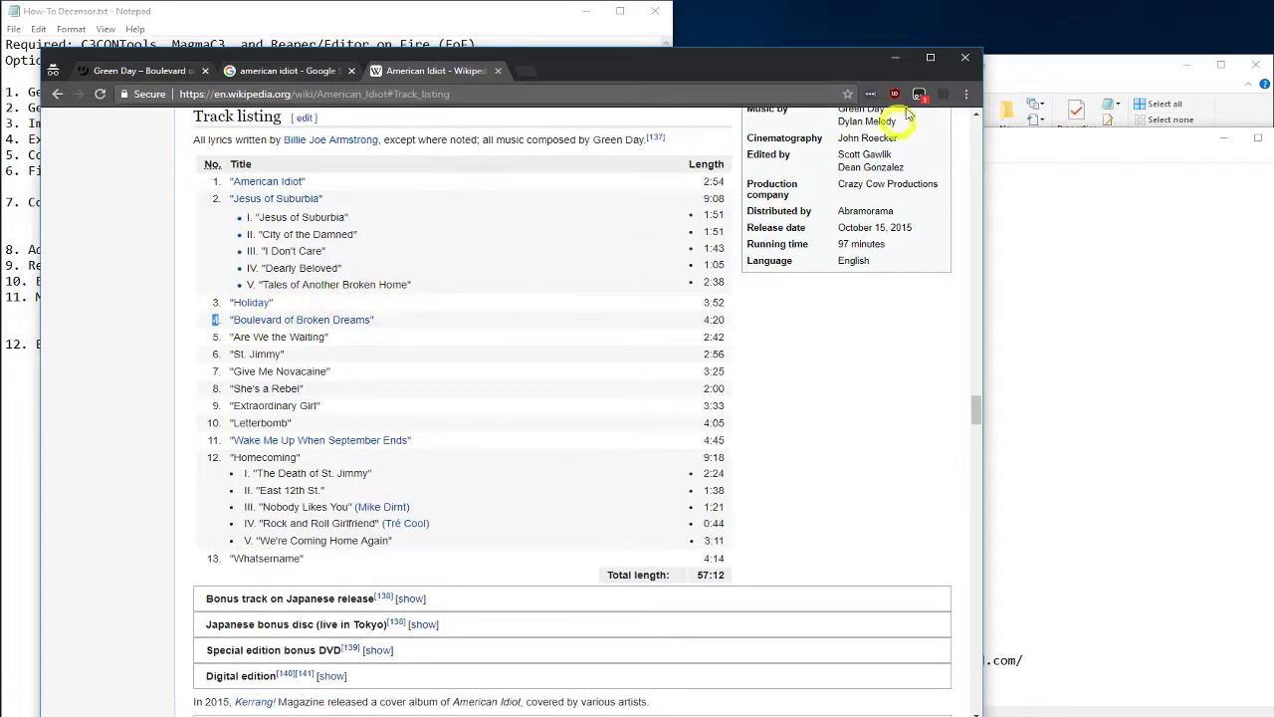
{"action": "left_click", "coordinate": [895, 58]}
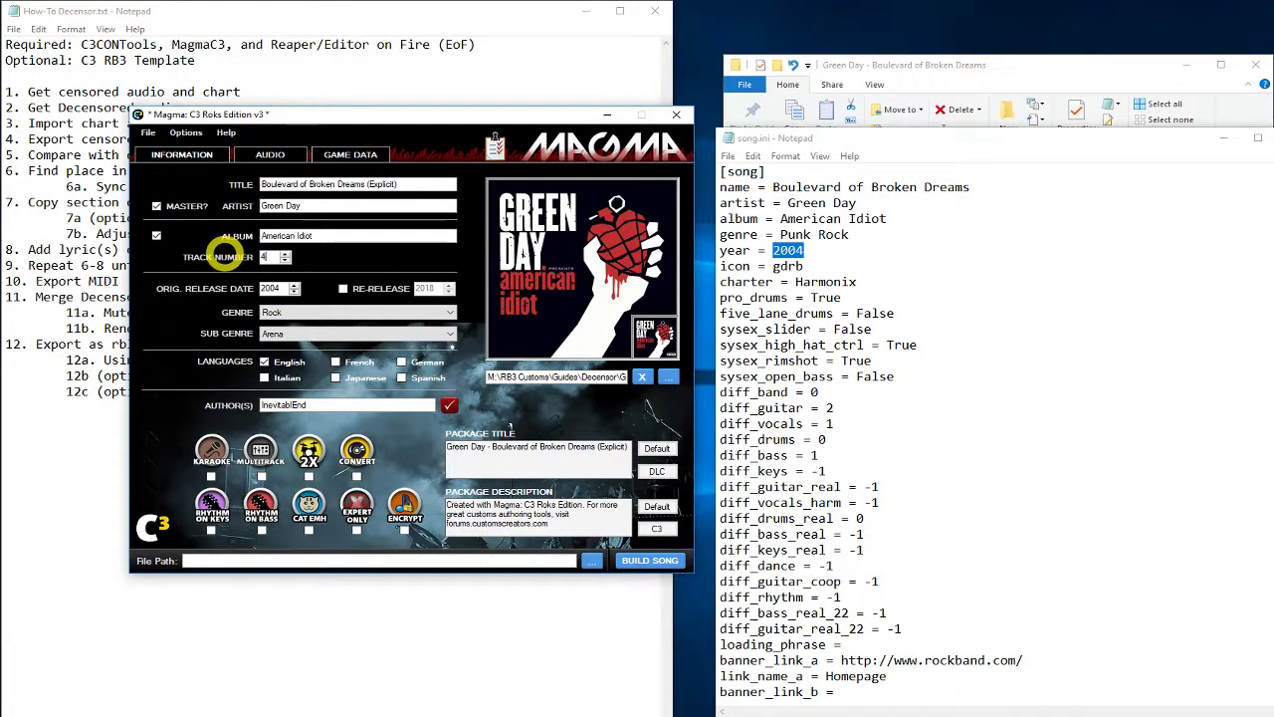
Set the genre to Punk and the sub-genre to Garage.
{"action": "left_click", "coordinate": [302, 312]}
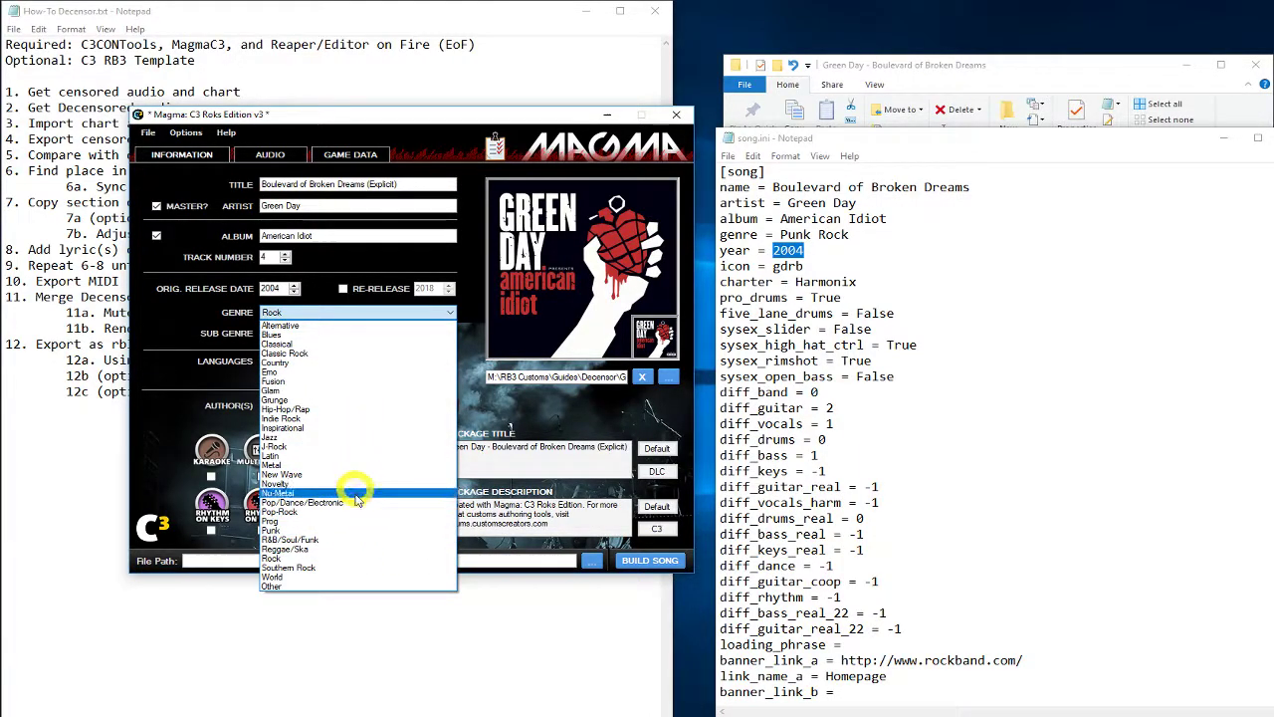
{"action": "left_click", "coordinate": [335, 530]}
{"action": "left_click", "coordinate": [305, 333]}
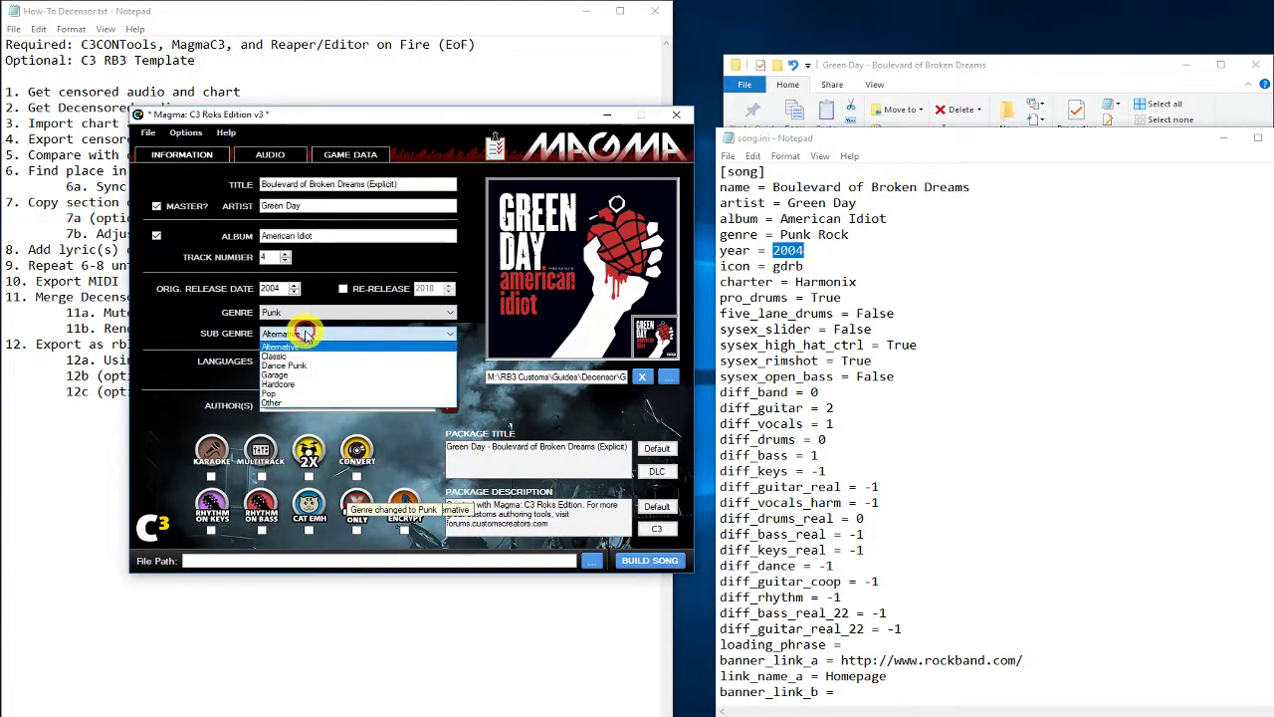
{"action": "left_click", "coordinate": [278, 375]}
Credit Harmonix as author and mark the song as Multitrack and Convert.
{"action": "left_click", "coordinate": [309, 405]}
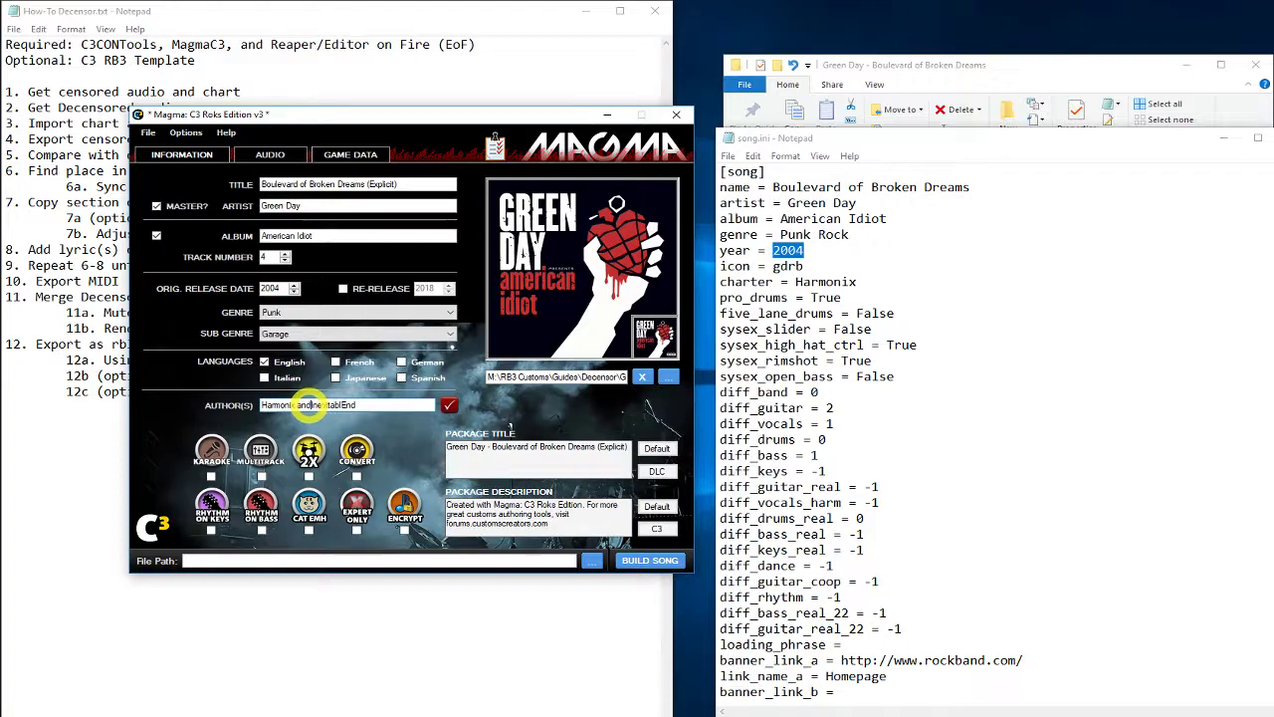
{"action": "left_click", "coordinate": [255, 456]}
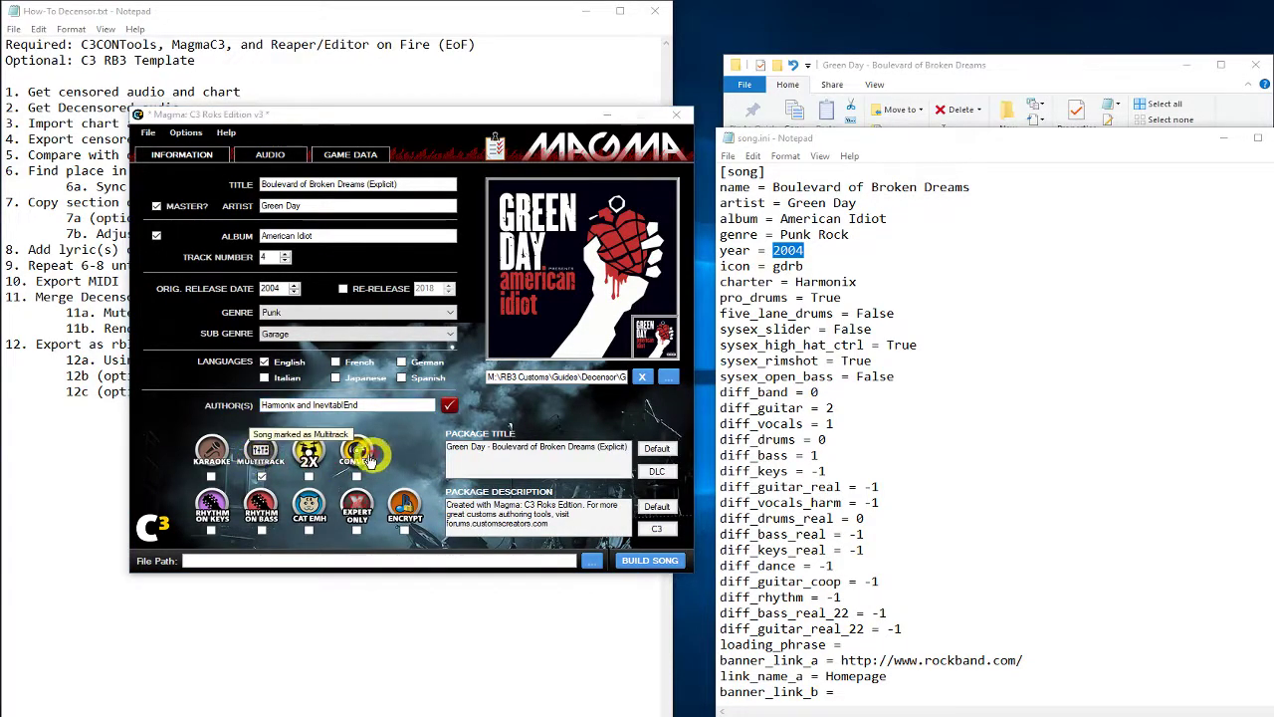
{"action": "left_click", "coordinate": [357, 451]}
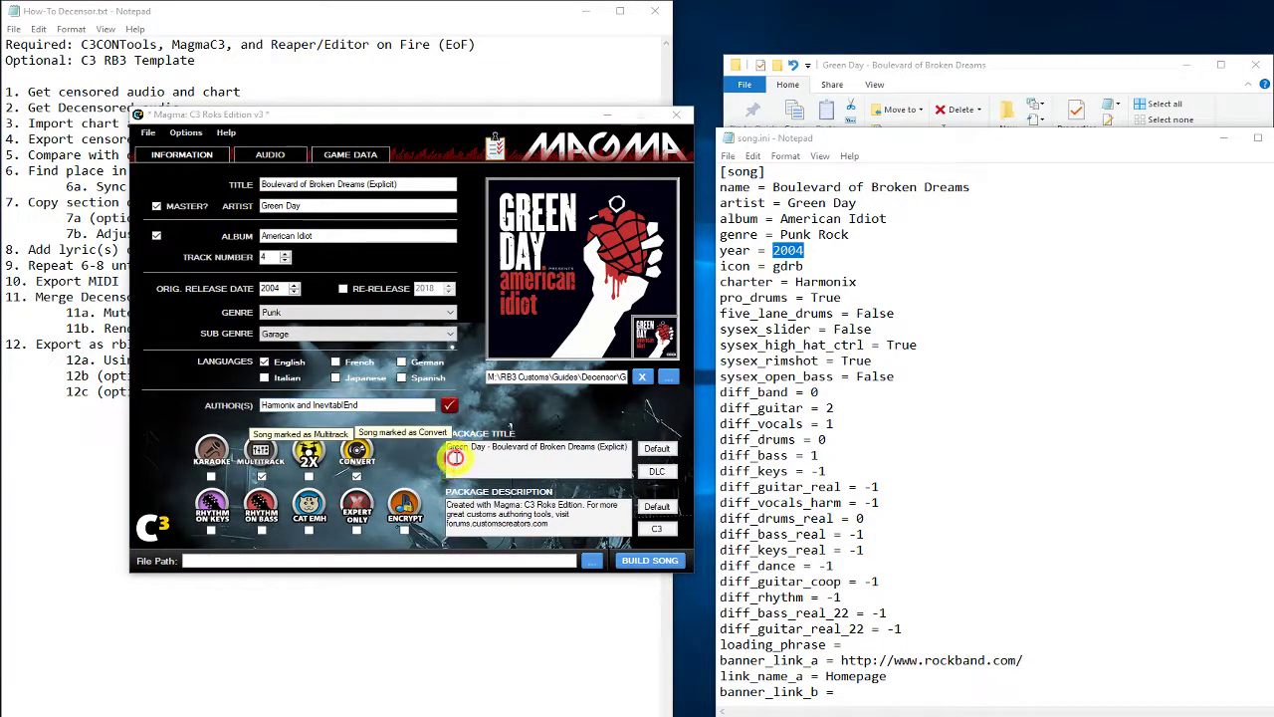
Load Blvd_decen.mid as the song's MIDI on the Game Data tab.
{"action": "left_click", "coordinate": [351, 154]}
{"action": "left_click", "coordinate": [896, 66]}
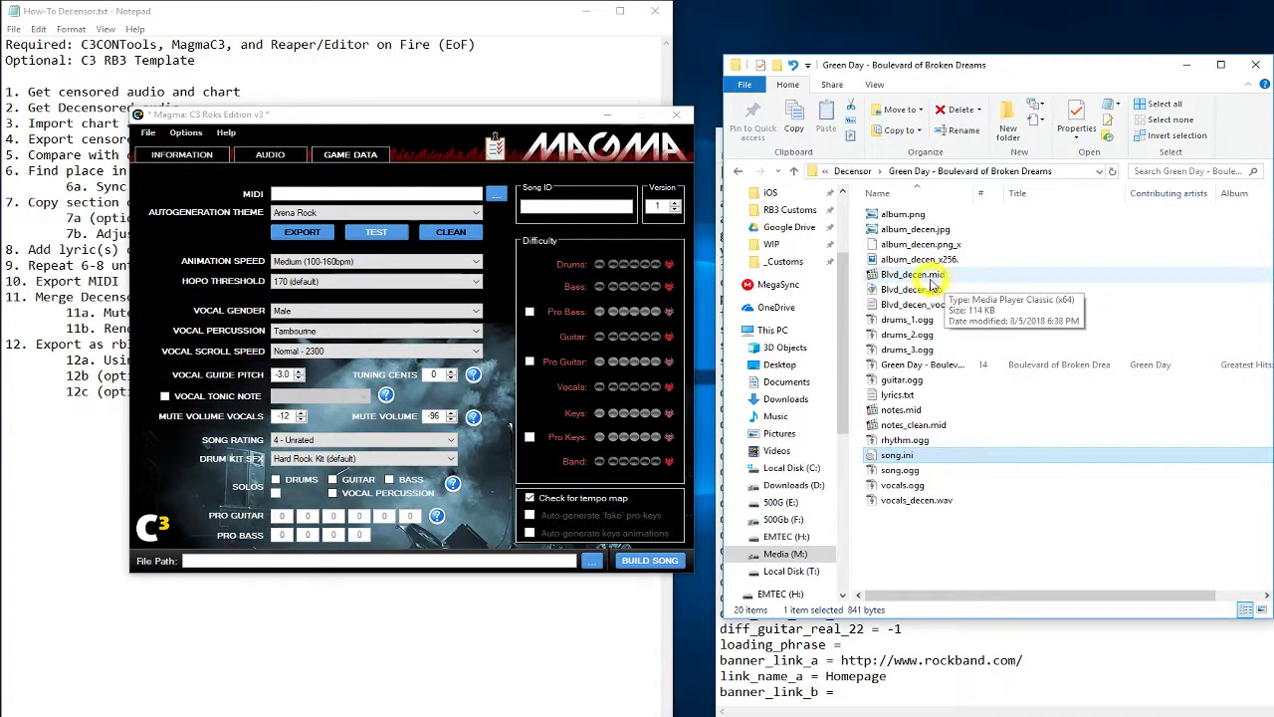
{"action": "left_click_drag", "start_coordinate": [921, 275], "coordinate": [386, 193]}
{"action": "left_click", "coordinate": [1018, 657]}
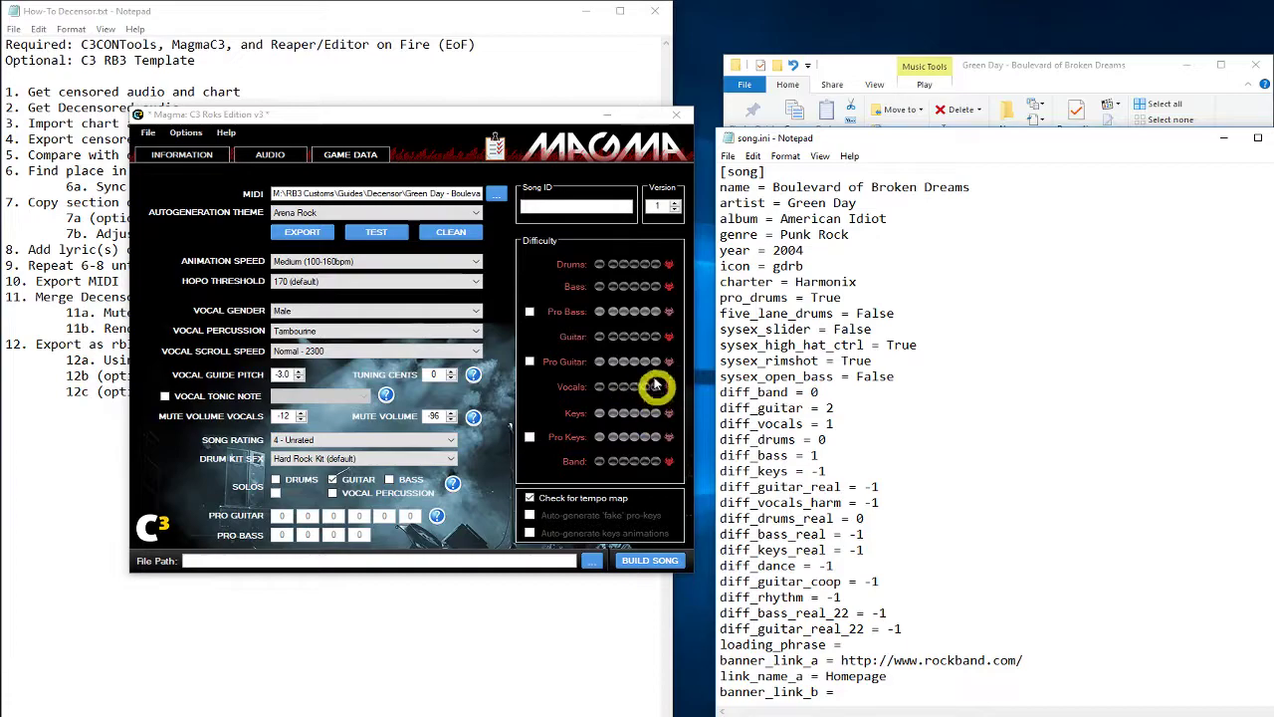
Set the guitar and band difficulties, a Supervision Recommended rating, and Trashy Kit drum sounds.
{"action": "left_click", "coordinate": [625, 337]}
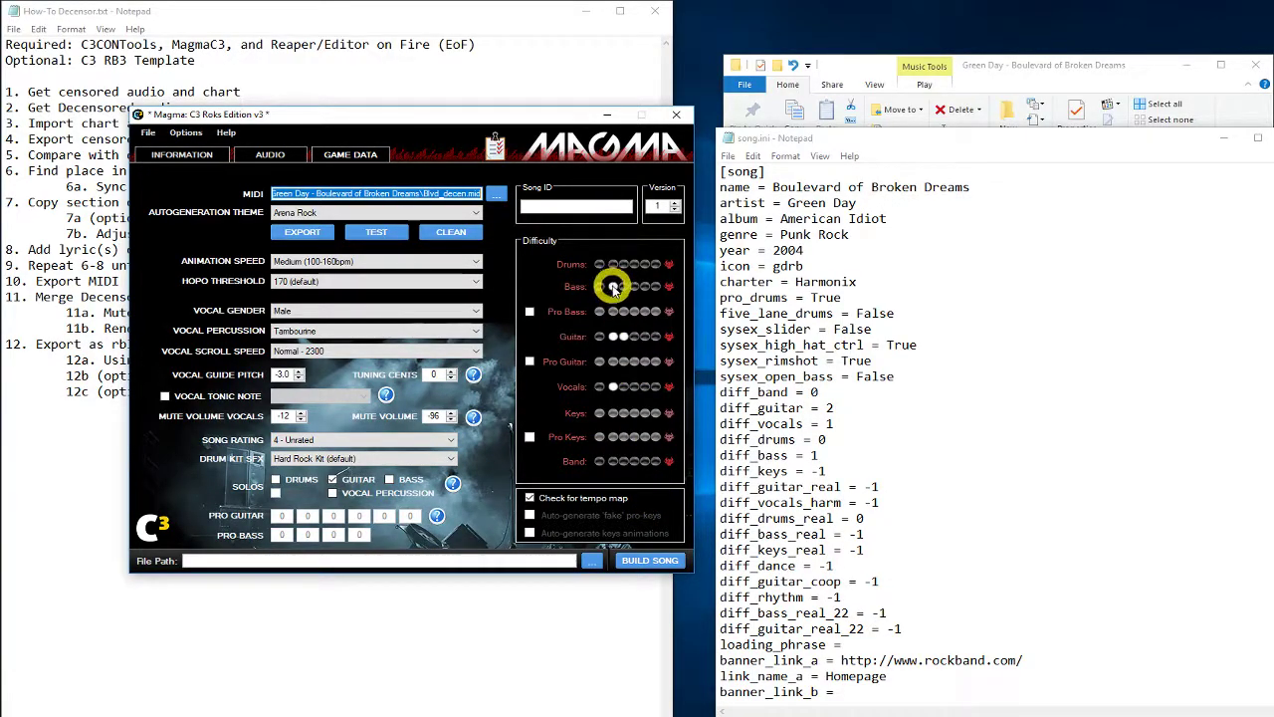
{"action": "left_click", "coordinate": [611, 456]}
{"action": "left_click", "coordinate": [319, 440]}
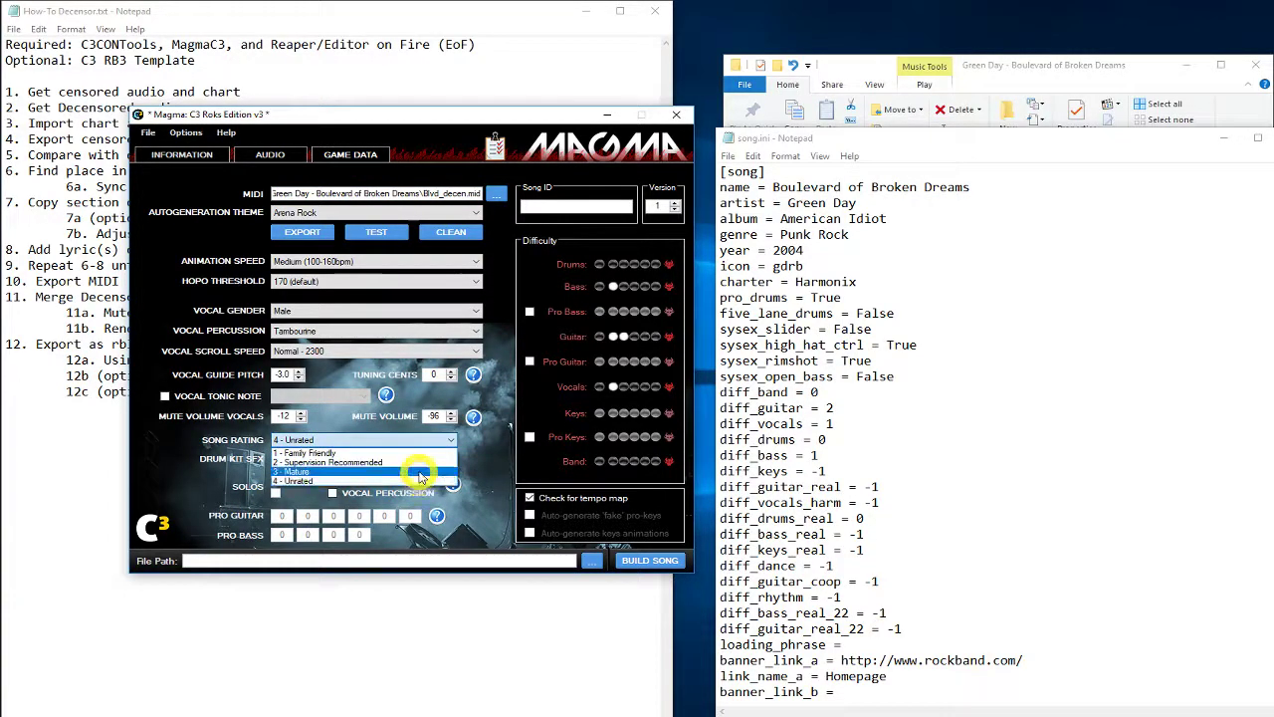
{"action": "left_click", "coordinate": [448, 463]}
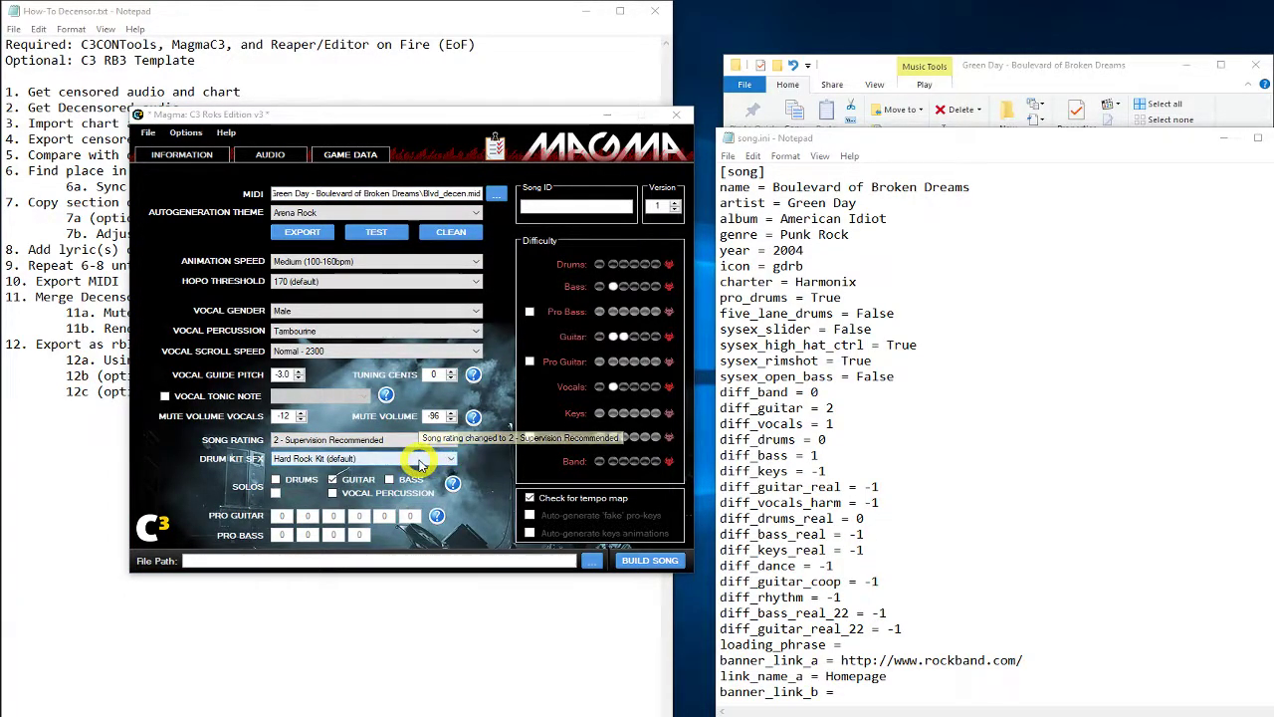
{"action": "left_click", "coordinate": [420, 460]}
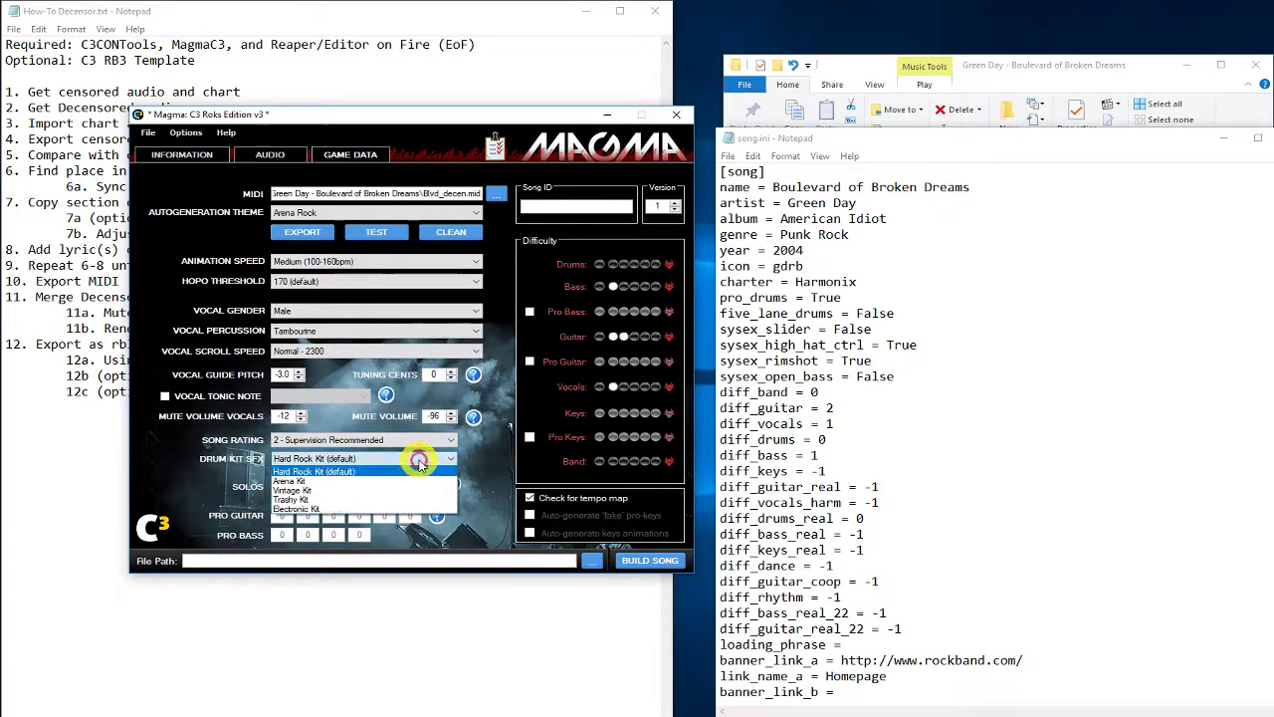
{"action": "left_click", "coordinate": [334, 488]}
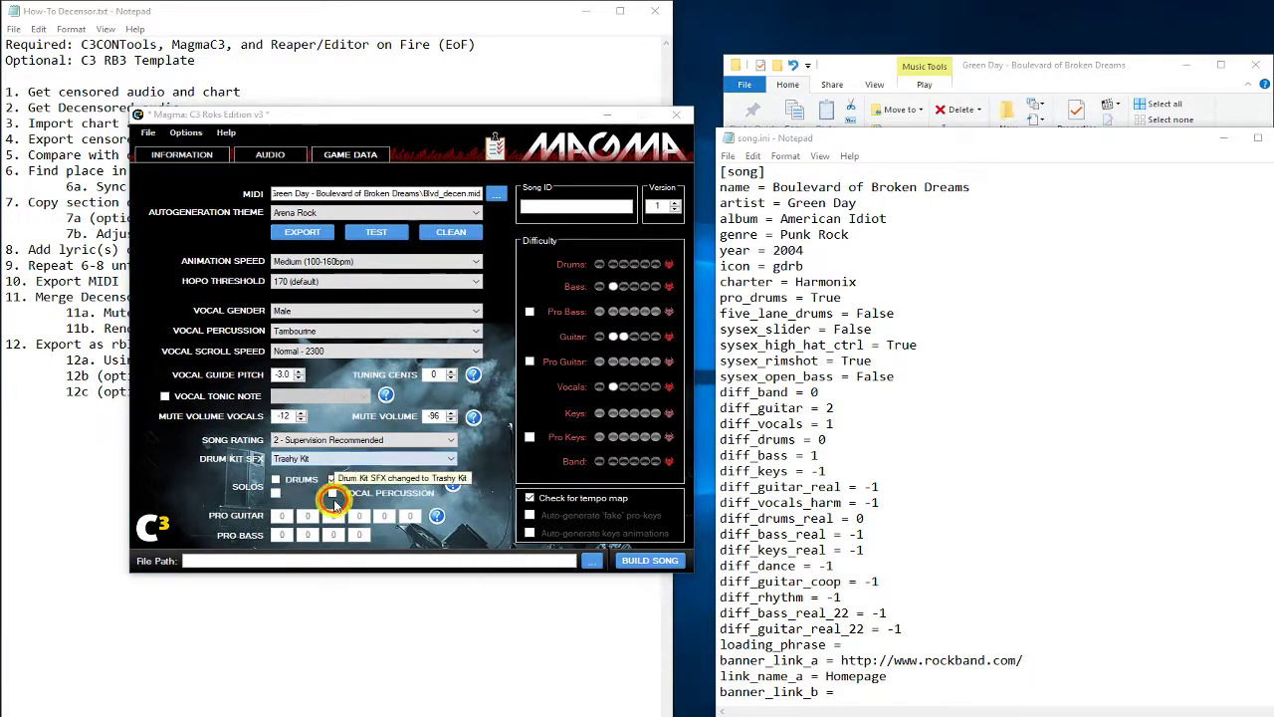
Choose the Garage Punk Rock venue theme and Slow animation speed.
{"action": "left_click", "coordinate": [329, 211]}
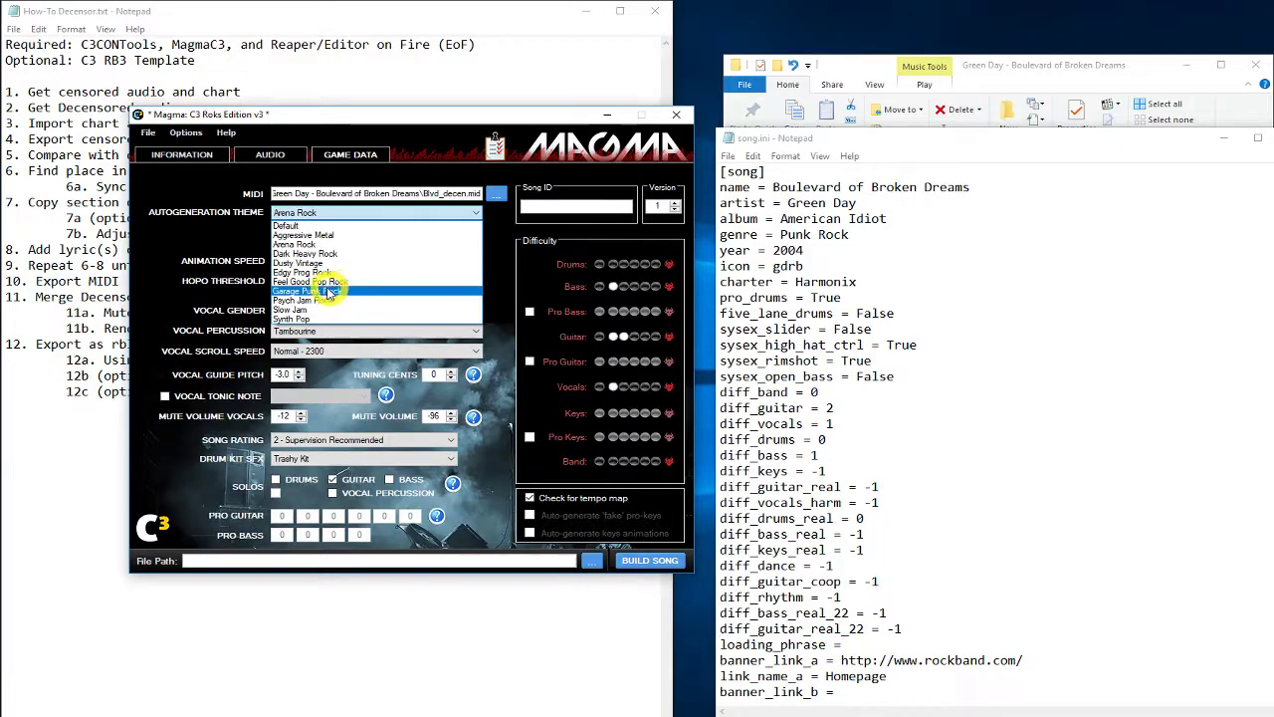
{"action": "left_click", "coordinate": [305, 290]}
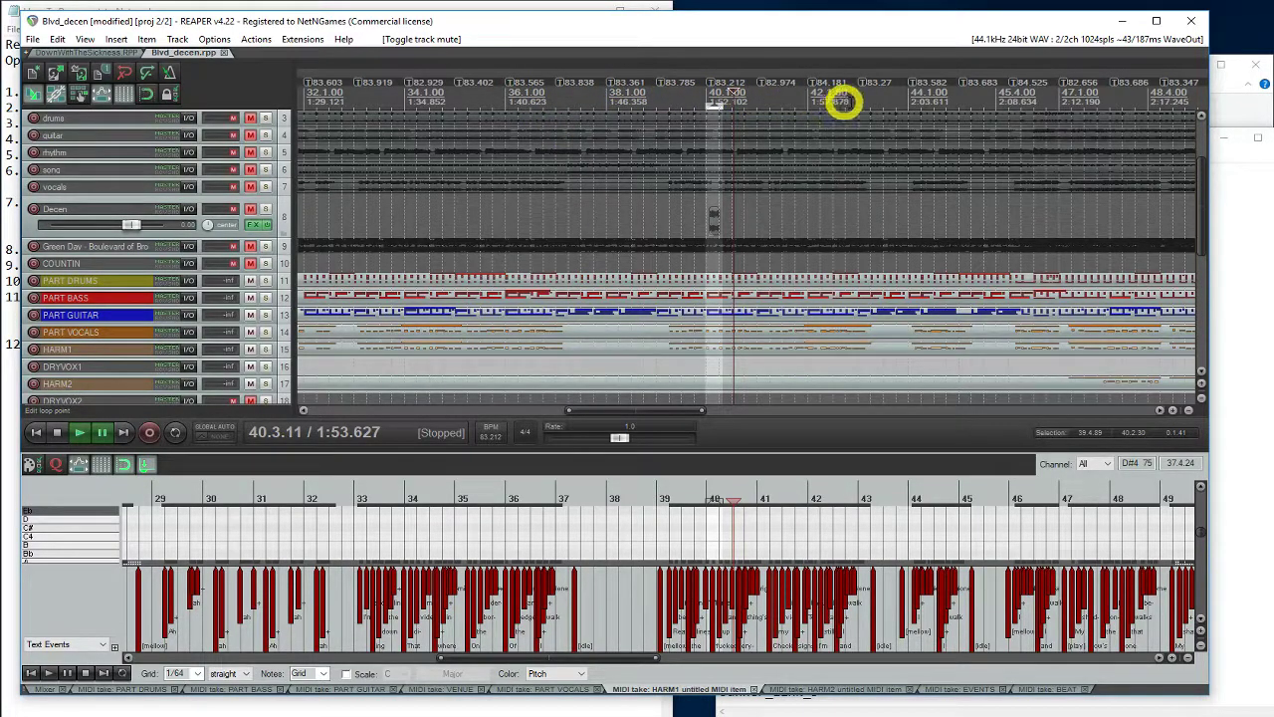
{"action": "left_click", "coordinate": [1123, 21]}
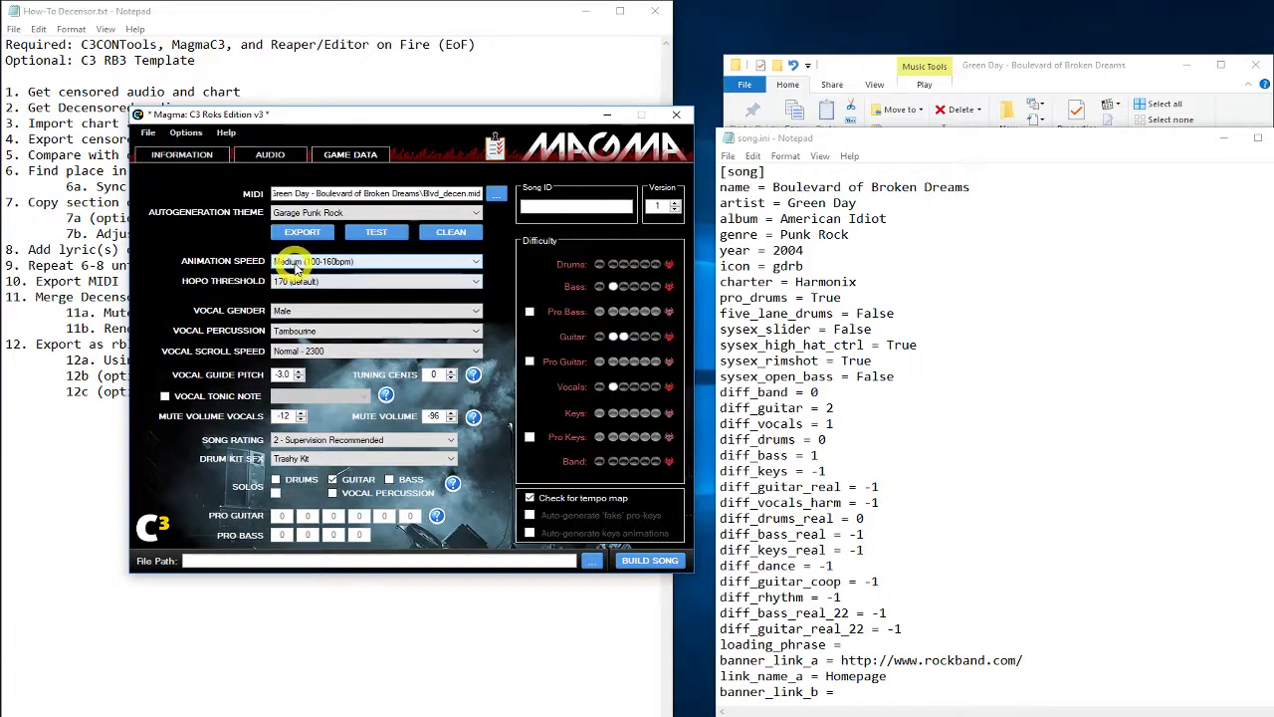
{"action": "left_click", "coordinate": [296, 263]}
{"action": "left_click", "coordinate": [366, 275]}
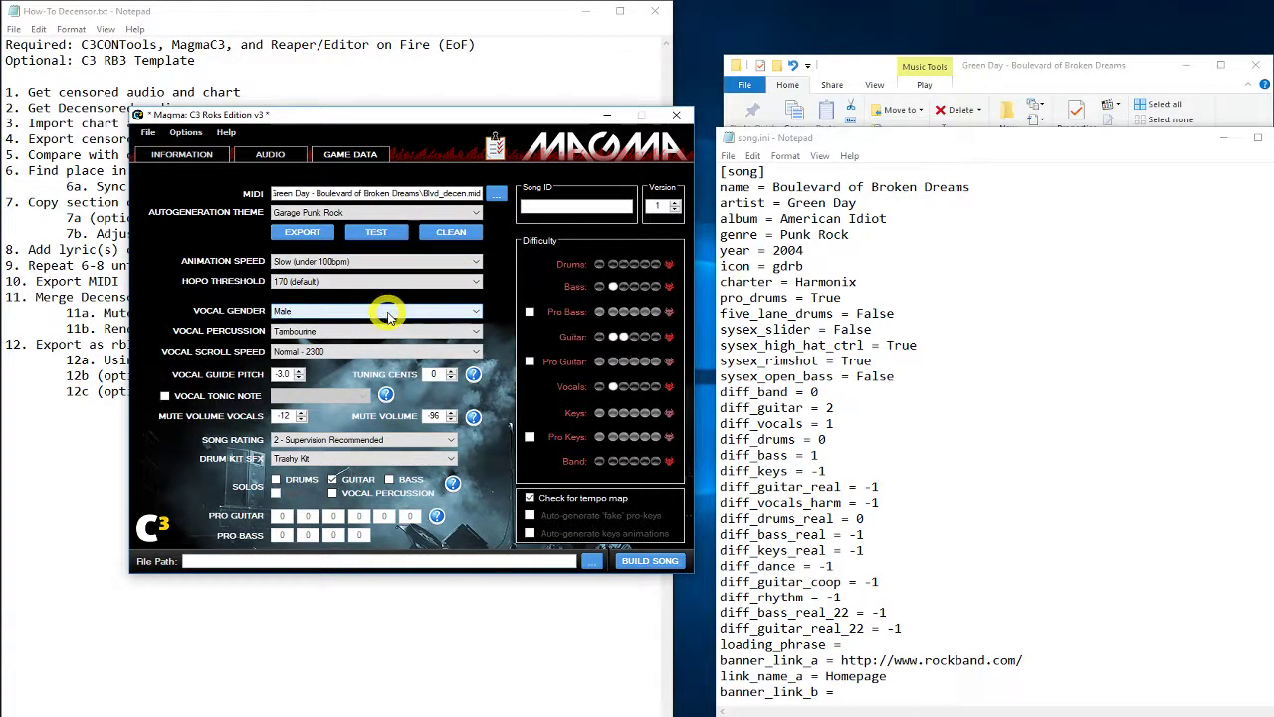
Split the drums into kit, snare and kick, loading drums_3.ogg, drums_2.ogg and drums_1.ogg.
{"action": "left_click", "coordinate": [269, 156]}
{"action": "left_click", "coordinate": [1025, 67]}
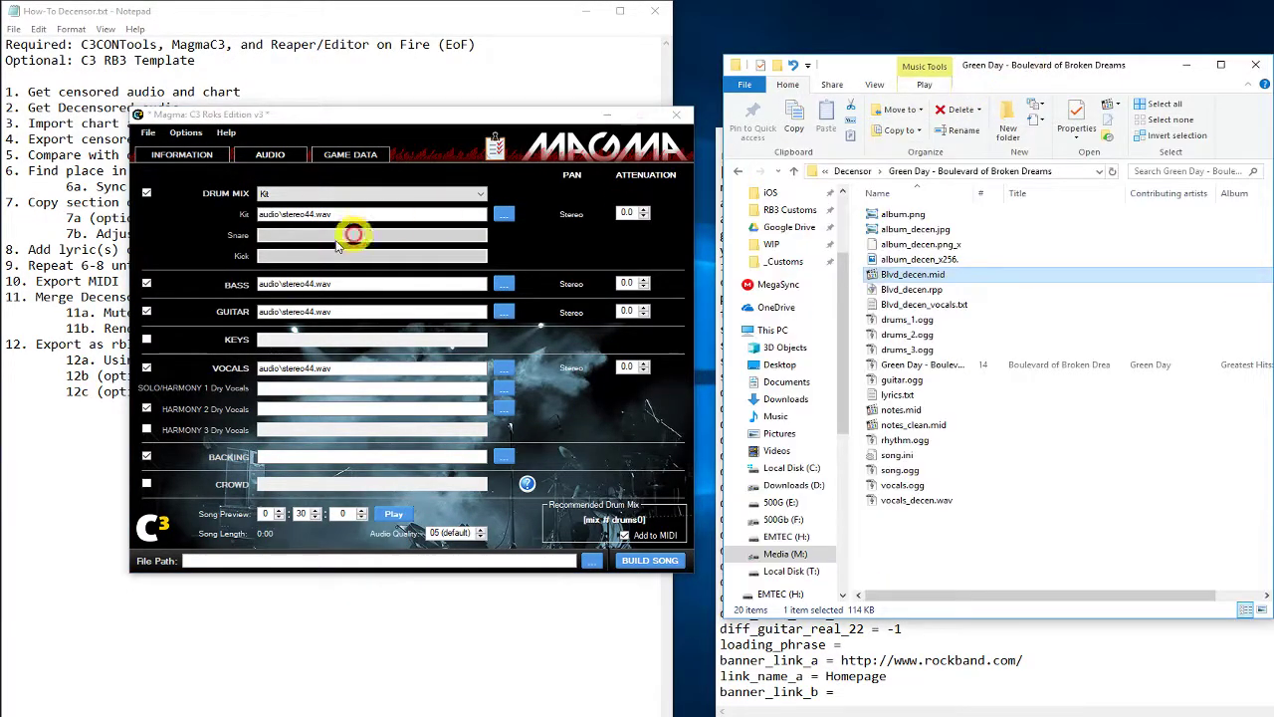
{"action": "left_click", "coordinate": [328, 195]}
{"action": "left_click", "coordinate": [314, 235]}
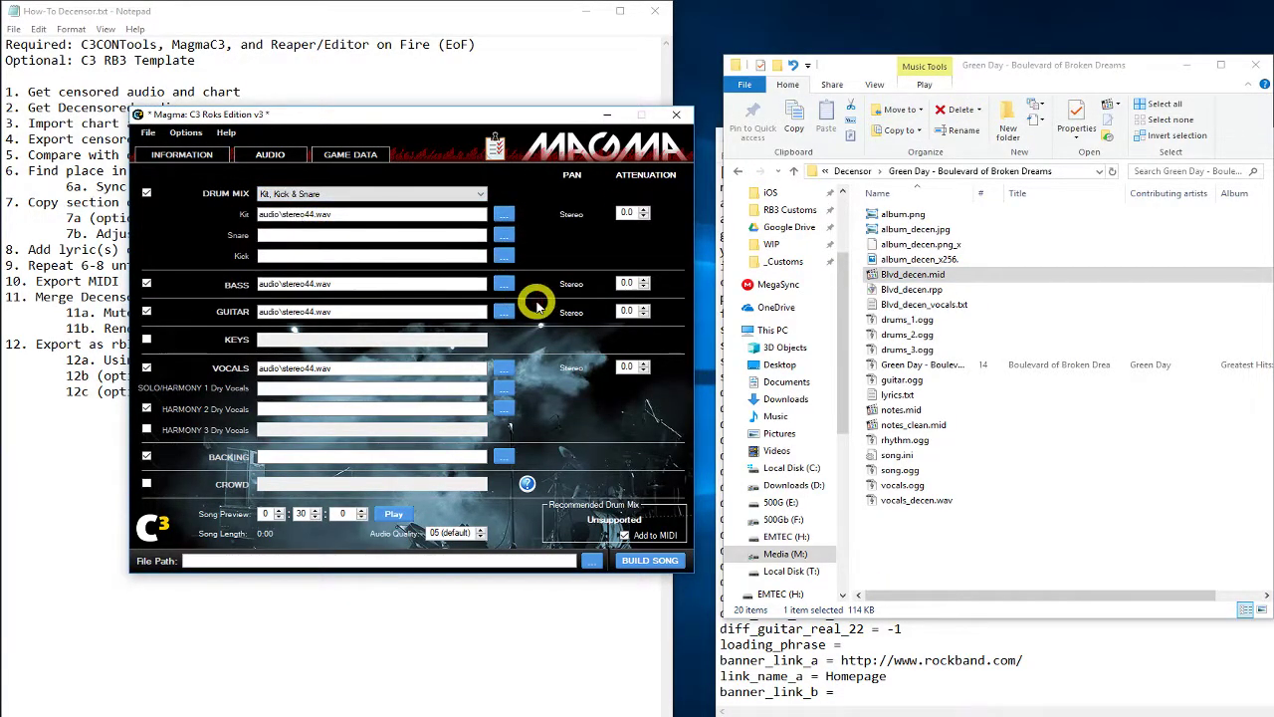
{"action": "left_click_drag", "start_coordinate": [908, 350], "coordinate": [381, 217]}
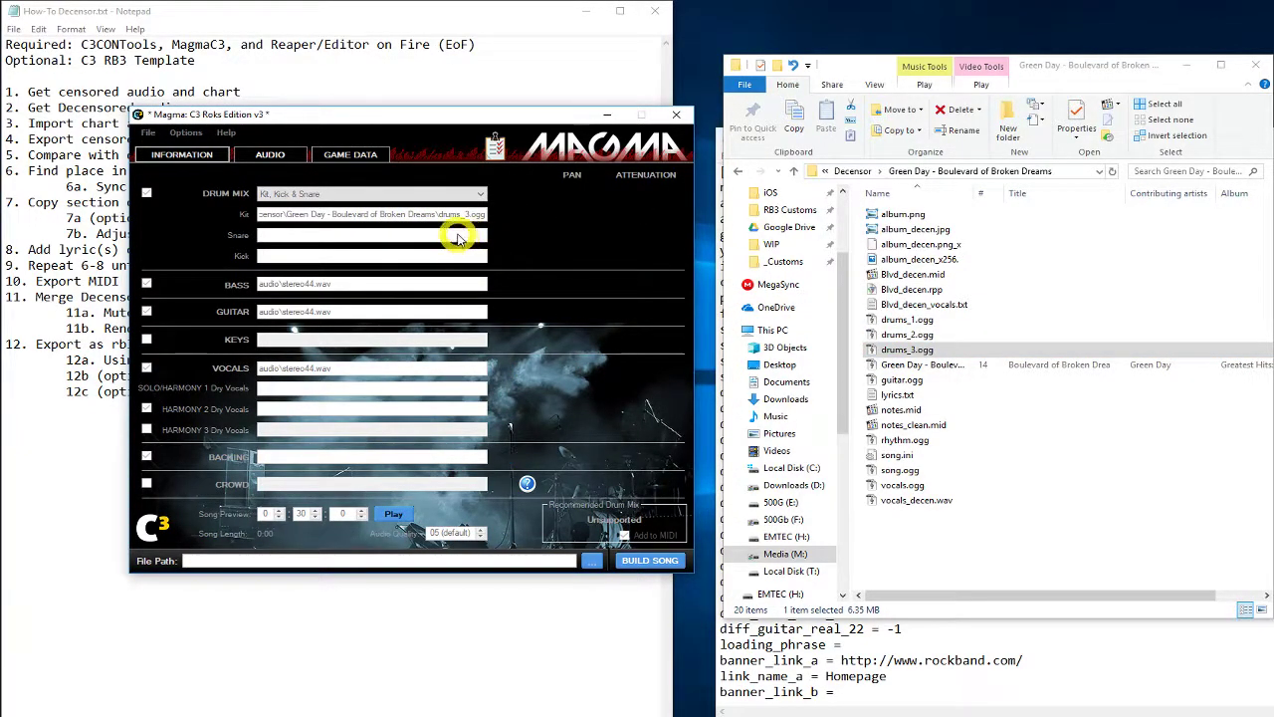
{"action": "left_click_drag", "start_coordinate": [907, 335], "coordinate": [411, 239]}
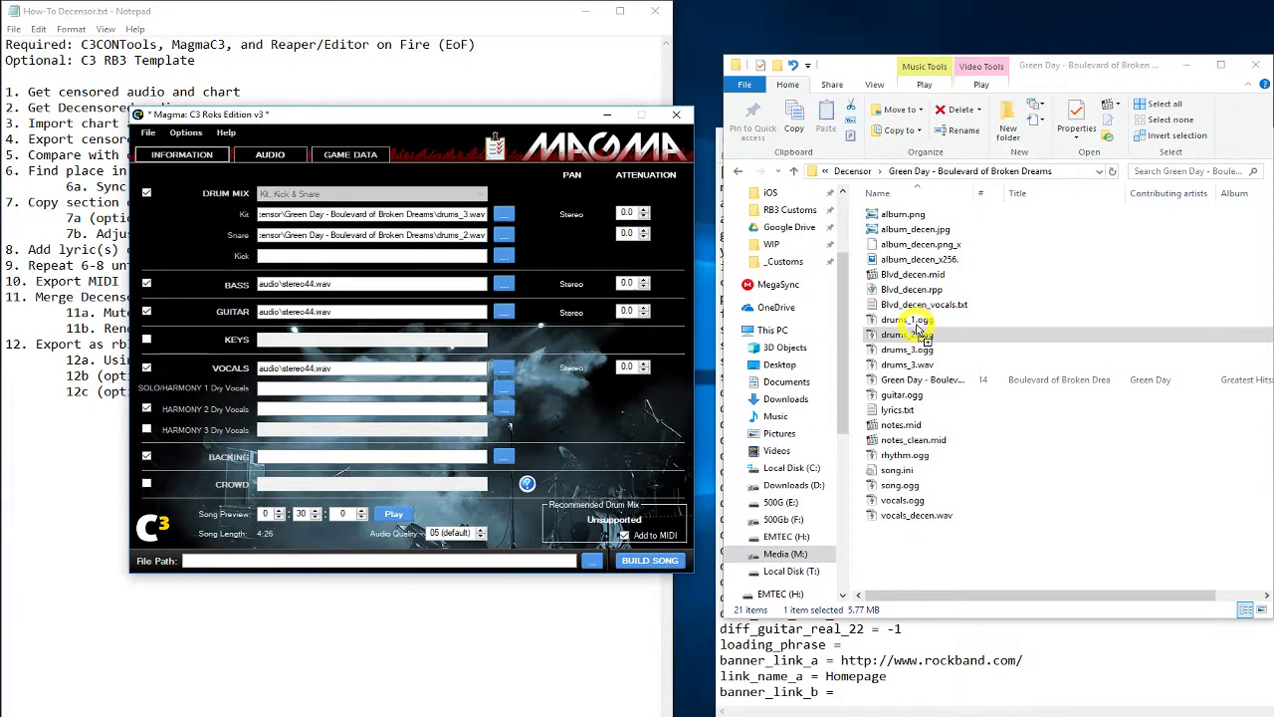
{"action": "left_click_drag", "start_coordinate": [917, 324], "coordinate": [428, 258]}
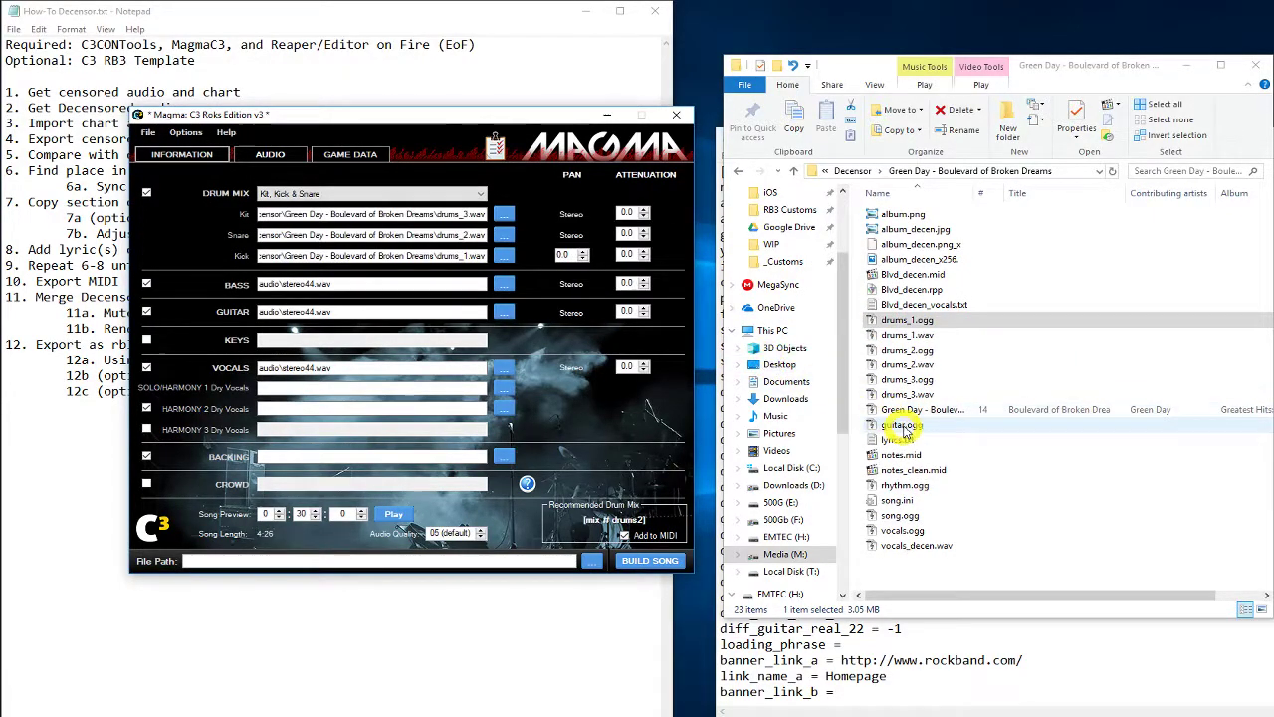
Load guitar.ogg as guitar, rhythm.ogg as bass, and vocals_decen.wav as vocals.
{"action": "left_click_drag", "start_coordinate": [904, 428], "coordinate": [435, 308]}
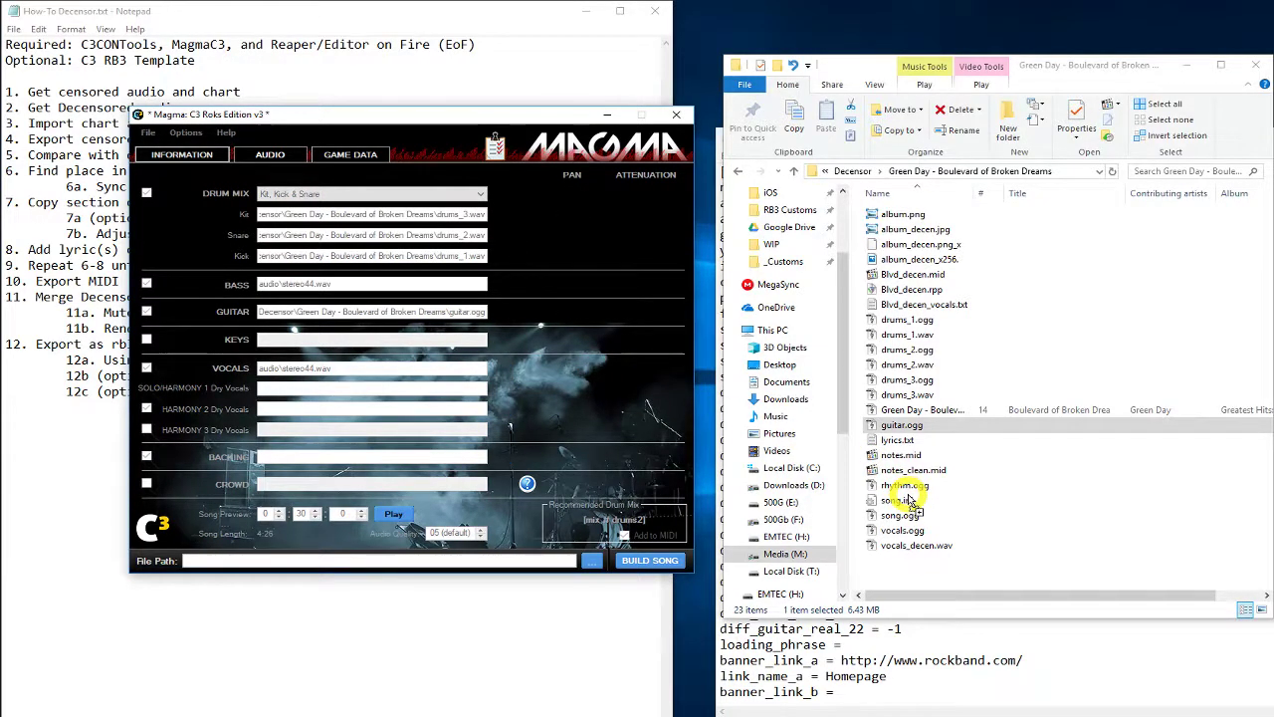
{"action": "left_click_drag", "start_coordinate": [904, 499], "coordinate": [338, 283]}
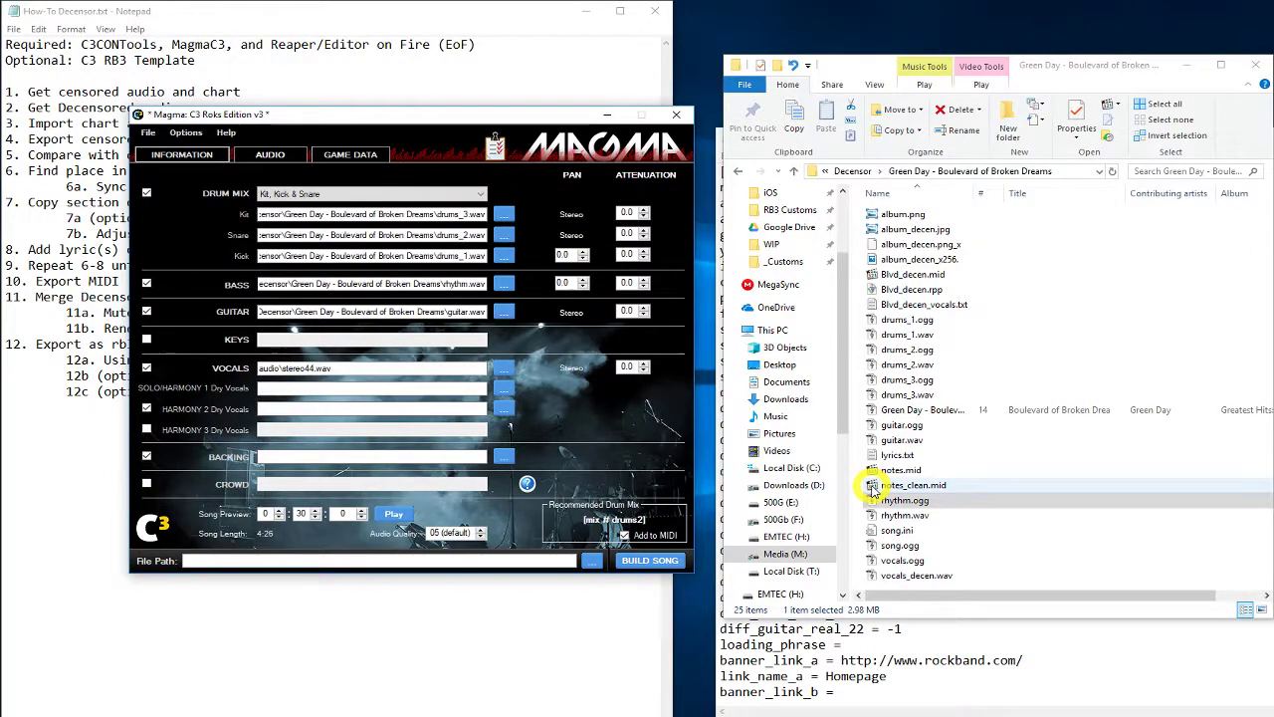
{"action": "left_click", "coordinate": [908, 577]}
{"action": "left_click_drag", "start_coordinate": [908, 583], "coordinate": [328, 389]}
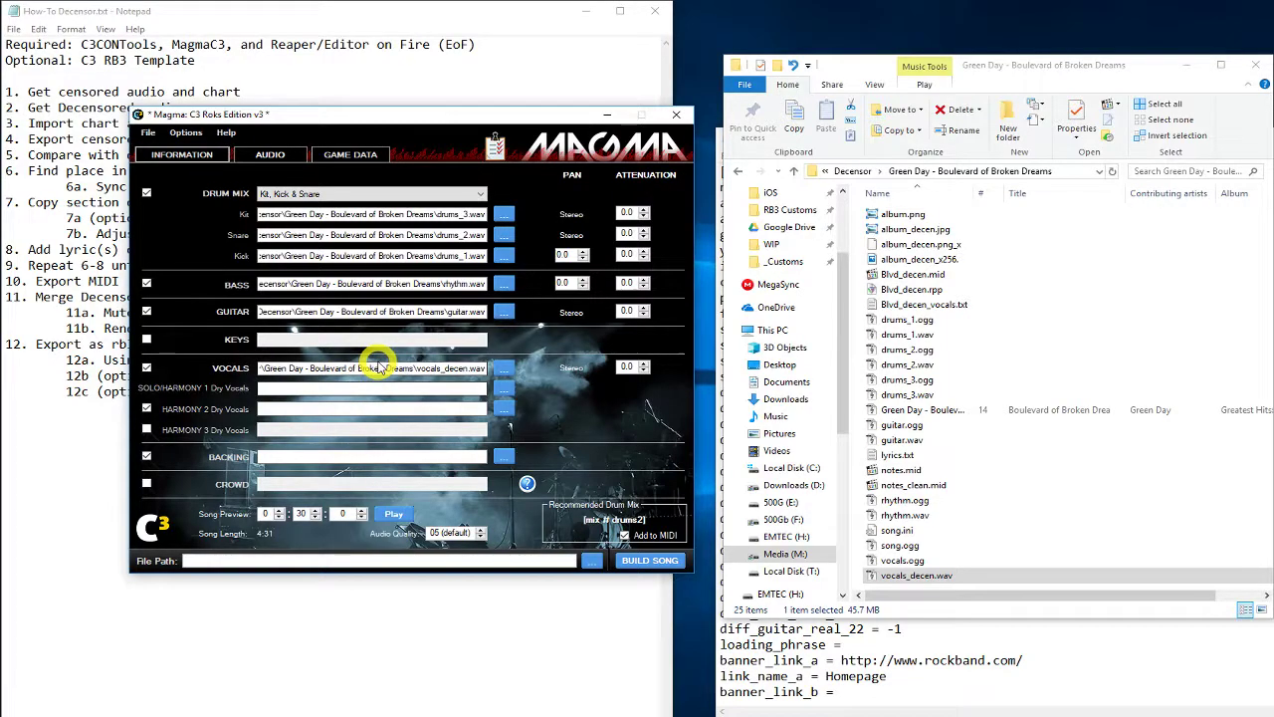
Copy the lead dry vocals into Harmony 1 and Harmony 2, and set song.wav as backing.
{"action": "right_click", "coordinate": [394, 393]}
{"action": "left_click", "coordinate": [482, 595]}
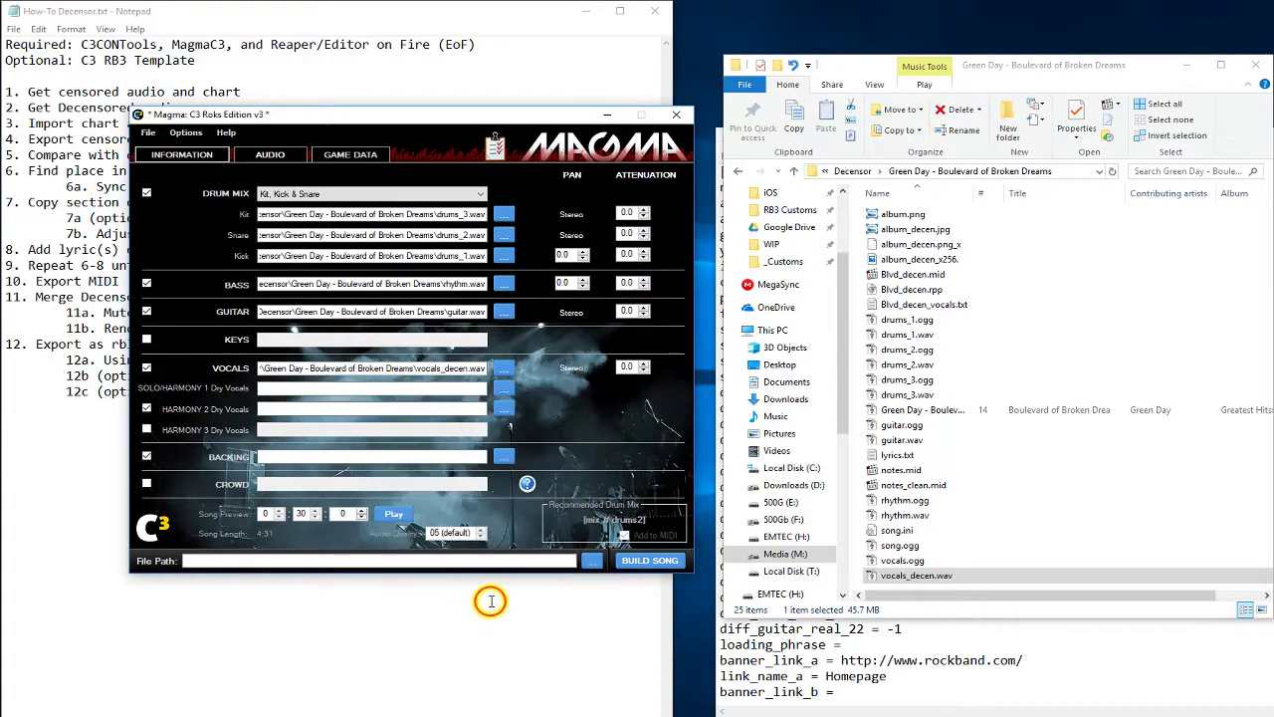
{"action": "right_click", "coordinate": [379, 408]}
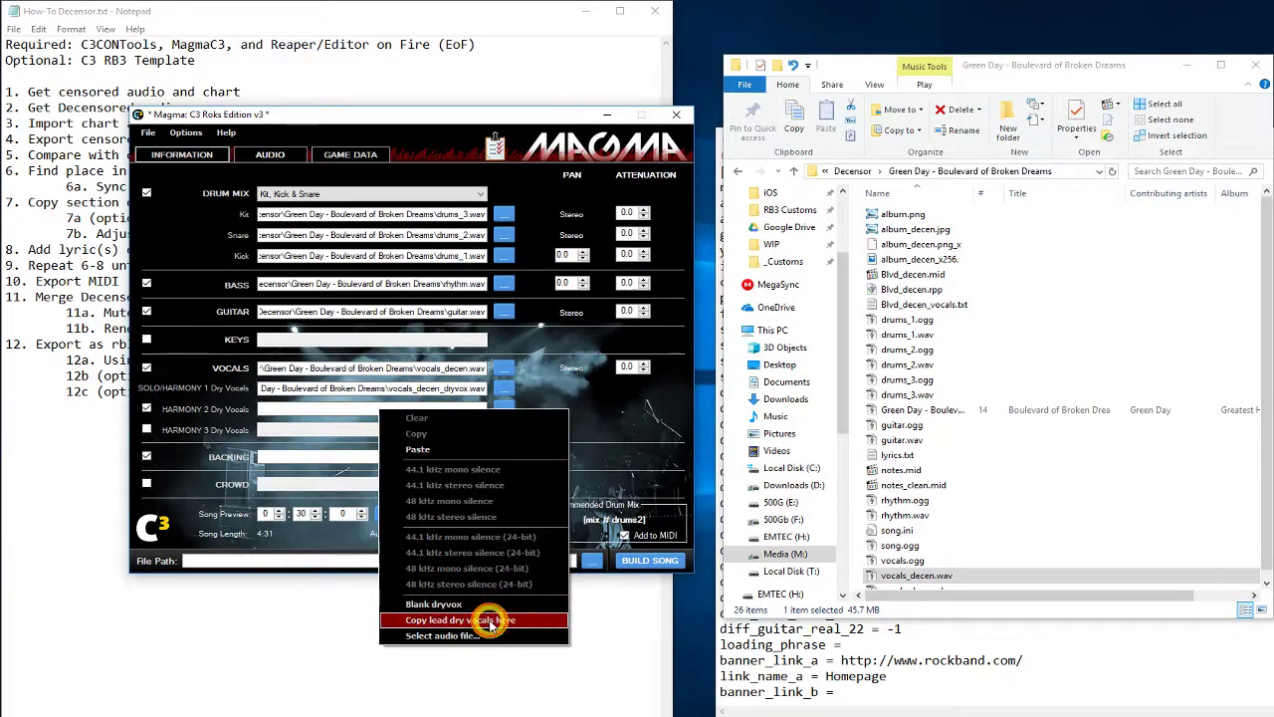
{"action": "left_click", "coordinate": [490, 619]}
{"action": "left_click_drag", "start_coordinate": [900, 545], "coordinate": [435, 484]}
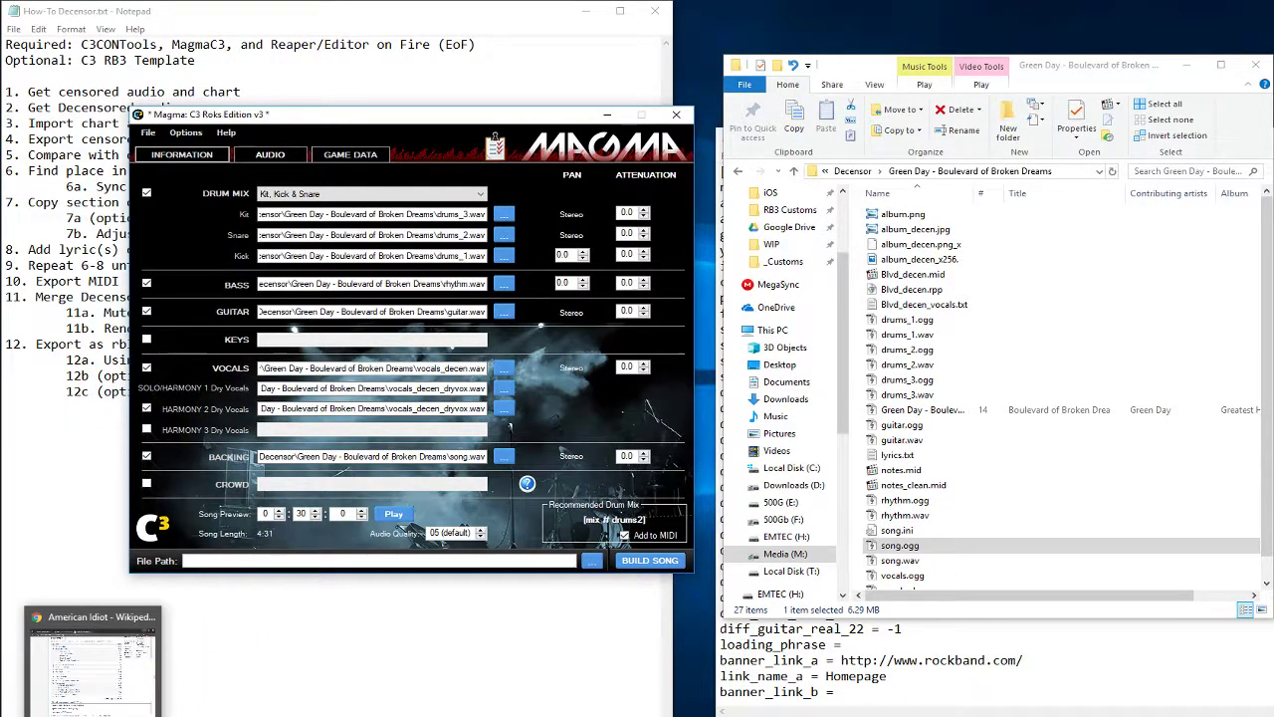
Set the song preview start to 1:45 and play it back to check, then stop it.
{"action": "left_click", "coordinate": [408, 672]}
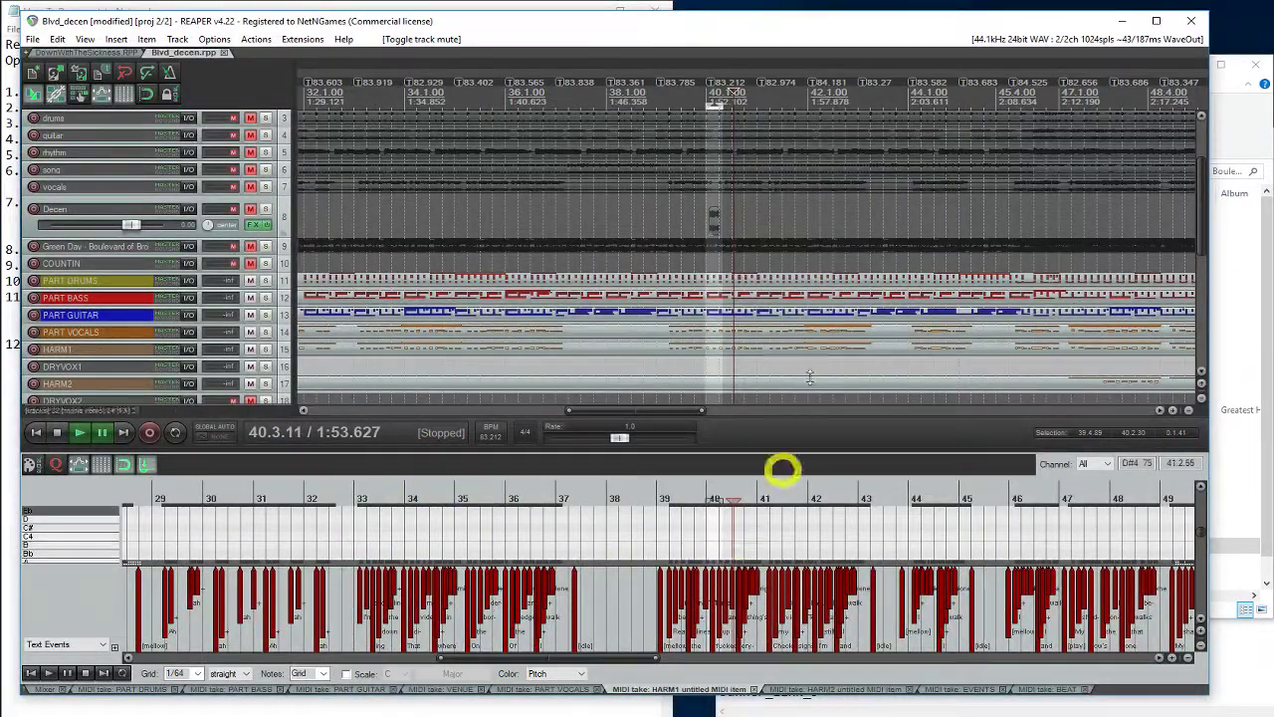
{"action": "left_click", "coordinate": [1122, 21]}
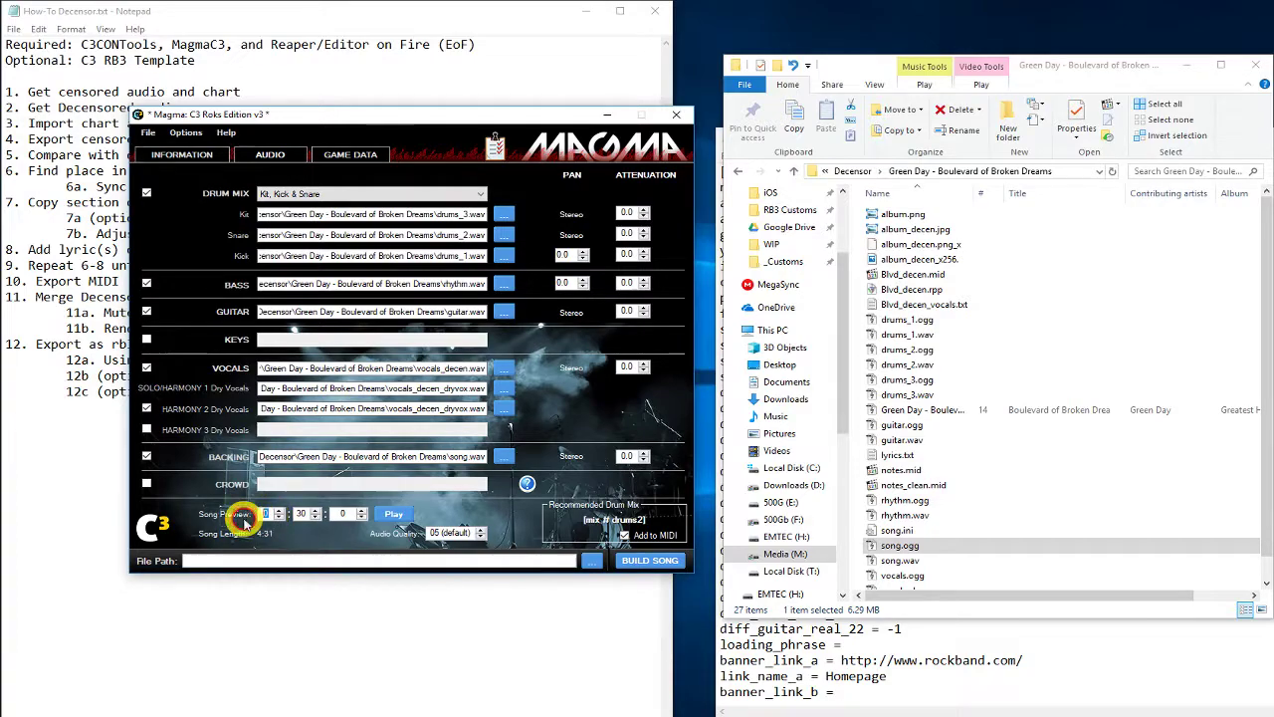
{"action": "left_click", "coordinate": [279, 510]}
{"action": "double_click", "coordinate": [301, 513]}
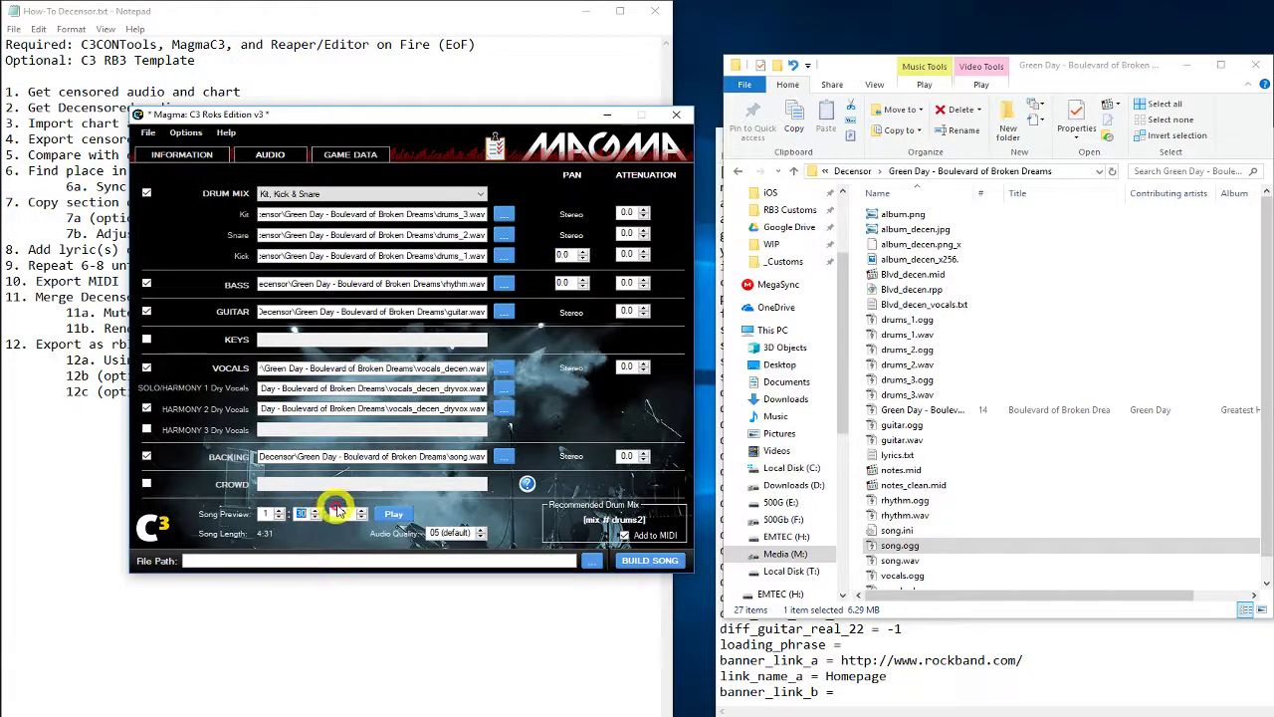
{"action": "left_click", "coordinate": [391, 514]}
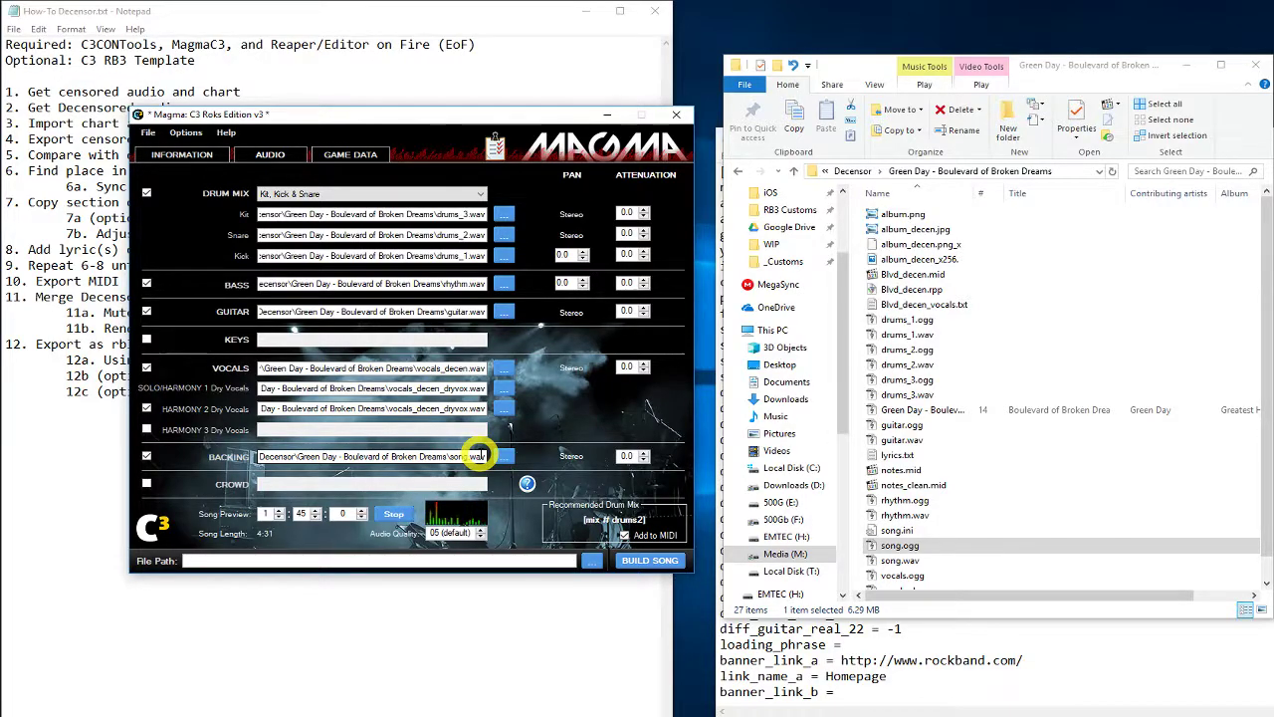
{"action": "left_click", "coordinate": [396, 514]}
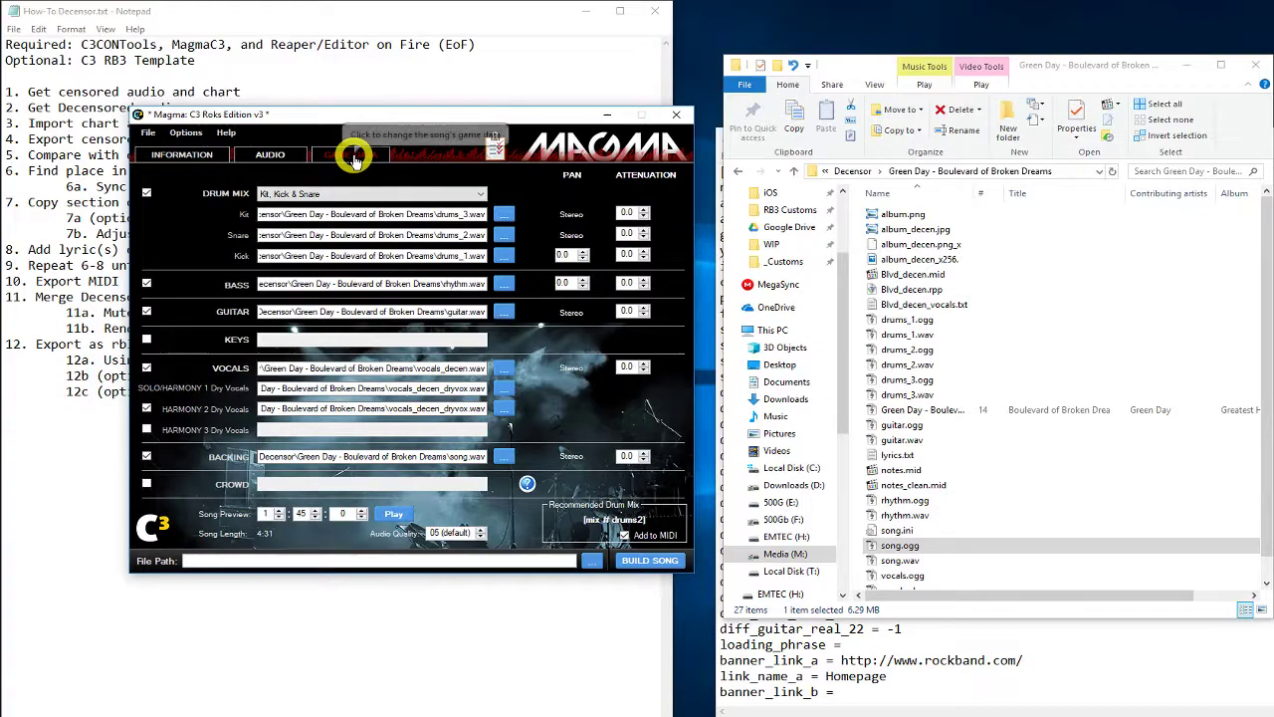
Save the project as IE_Blvd_v1.
{"action": "left_click", "coordinate": [150, 135]}
{"action": "left_click", "coordinate": [168, 206]}
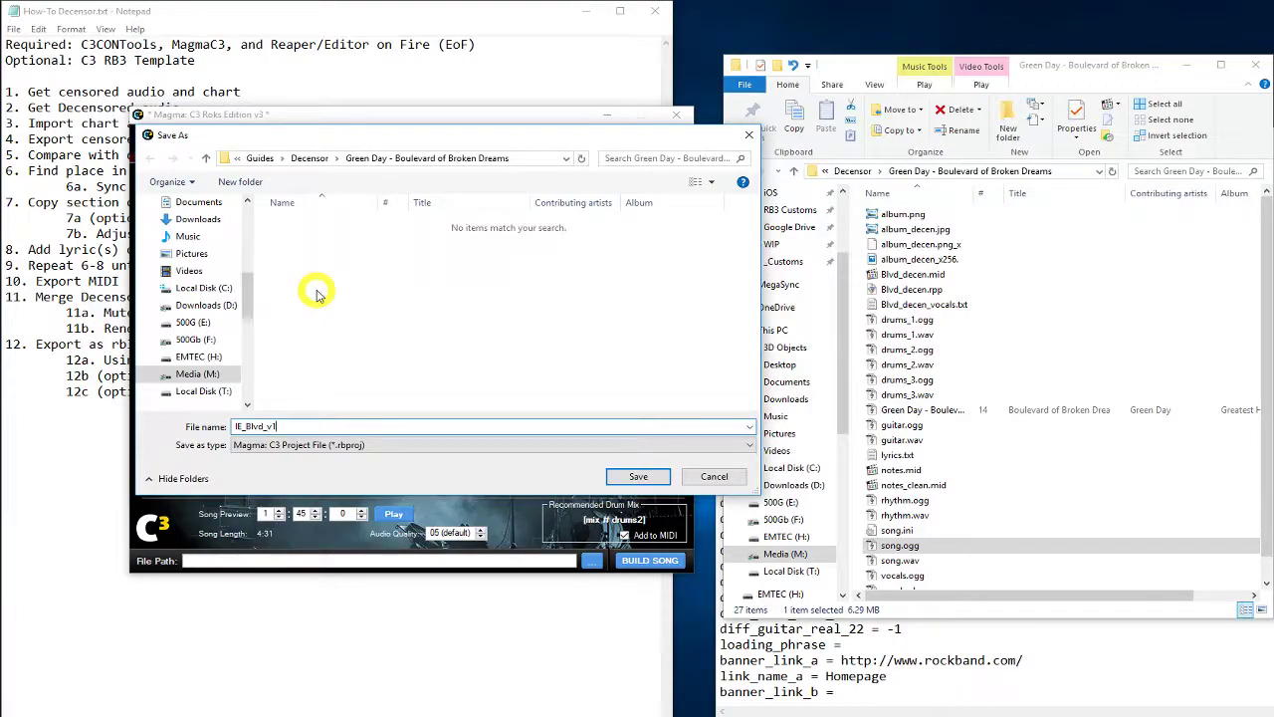
{"action": "key", "text": "Return"}
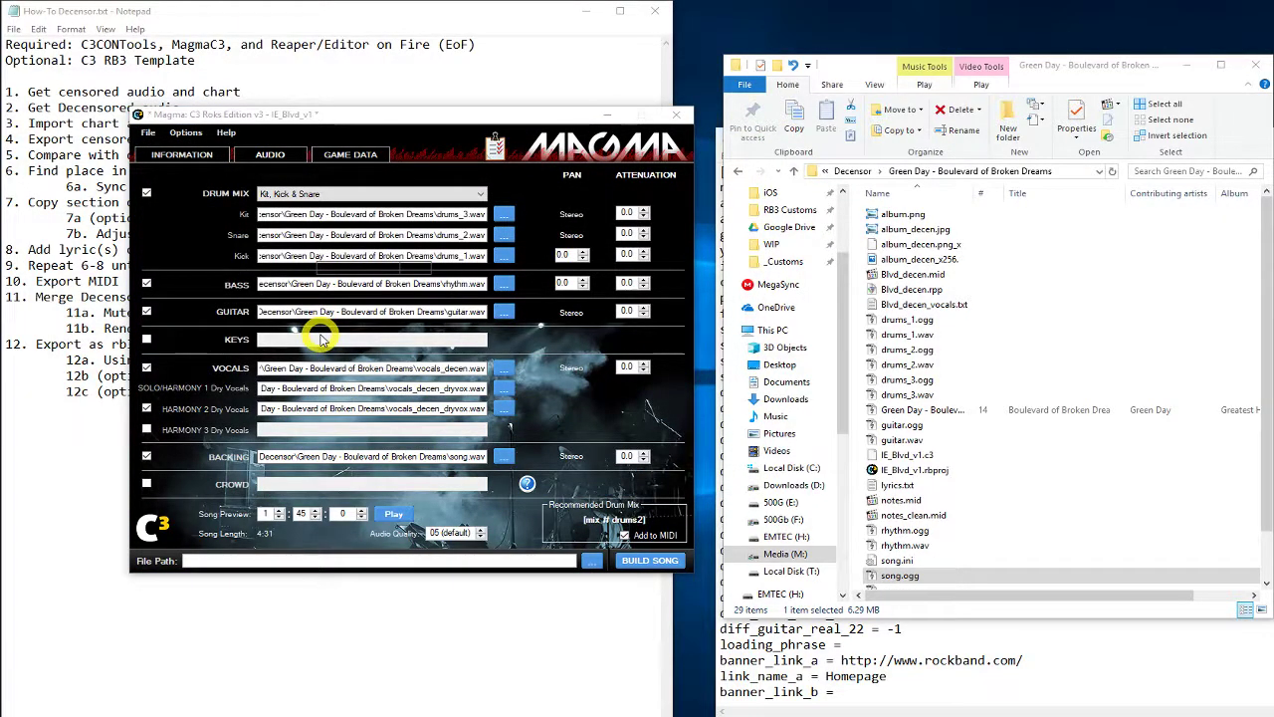
Start the song build, minimizing C3 CON Tools to watch its progress.
{"action": "left_click", "coordinate": [642, 562]}
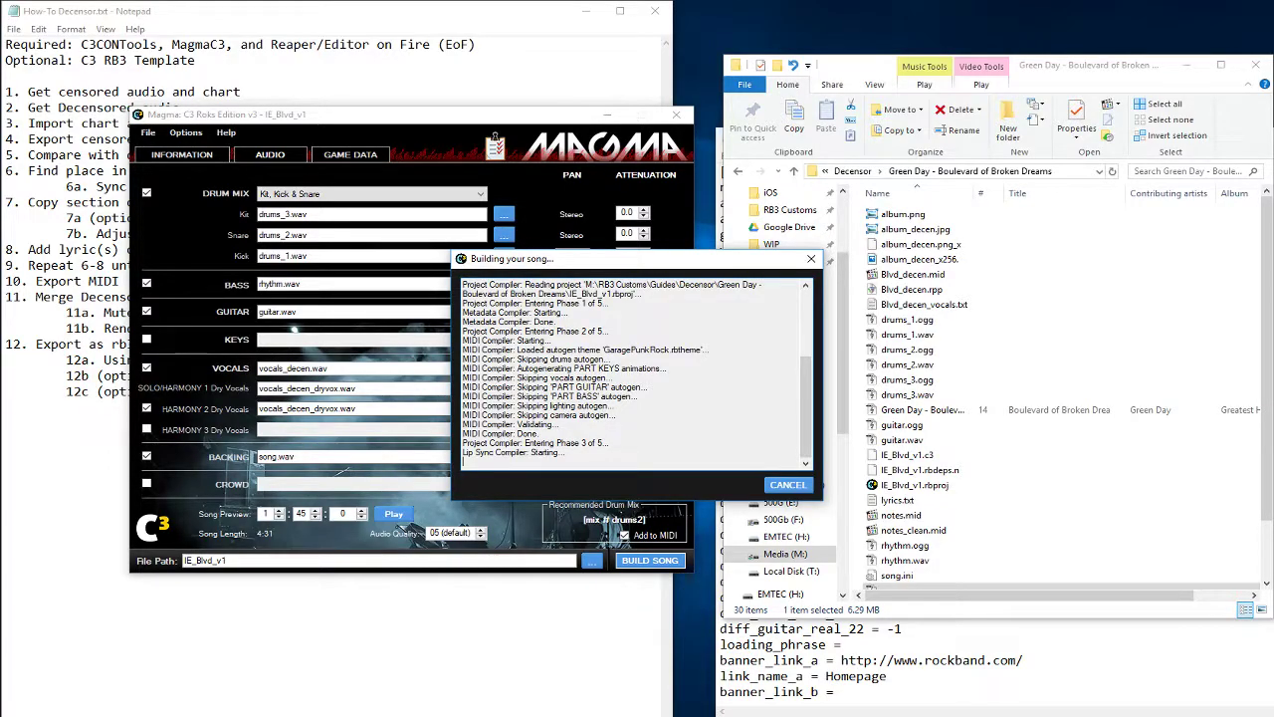
{"action": "key", "text": "alt+Tab"}
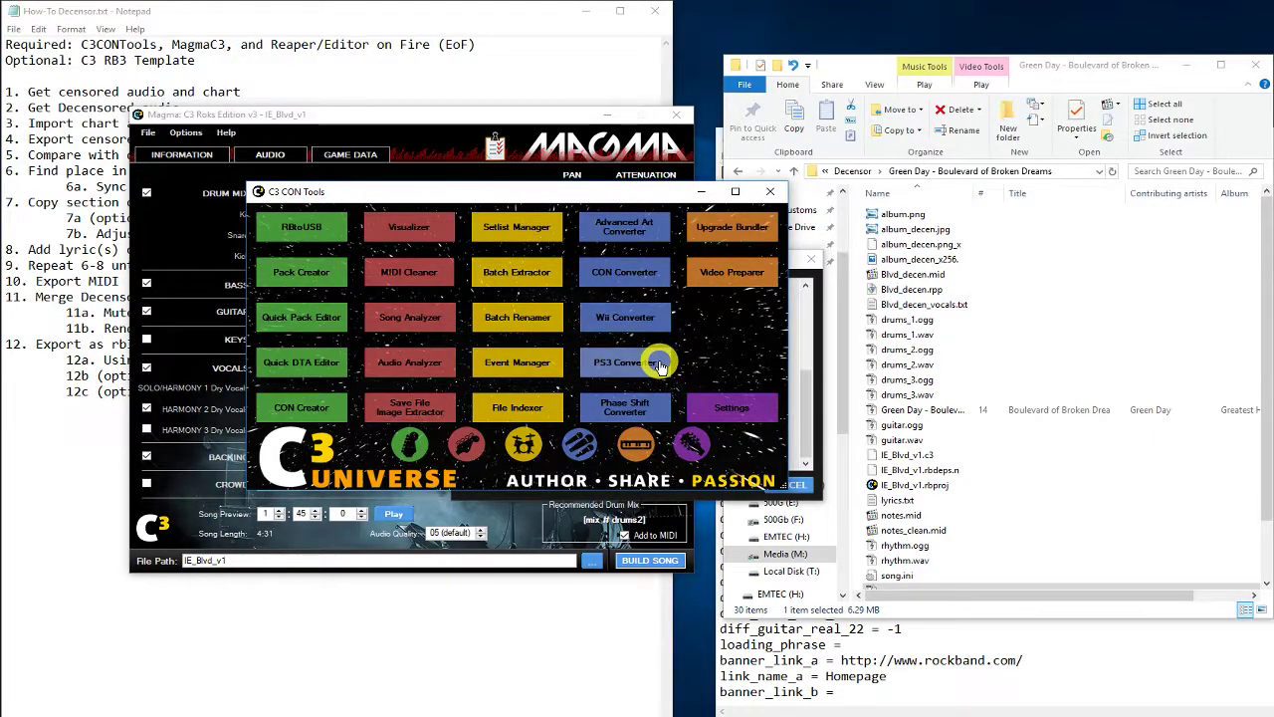
{"action": "left_click", "coordinate": [702, 191]}
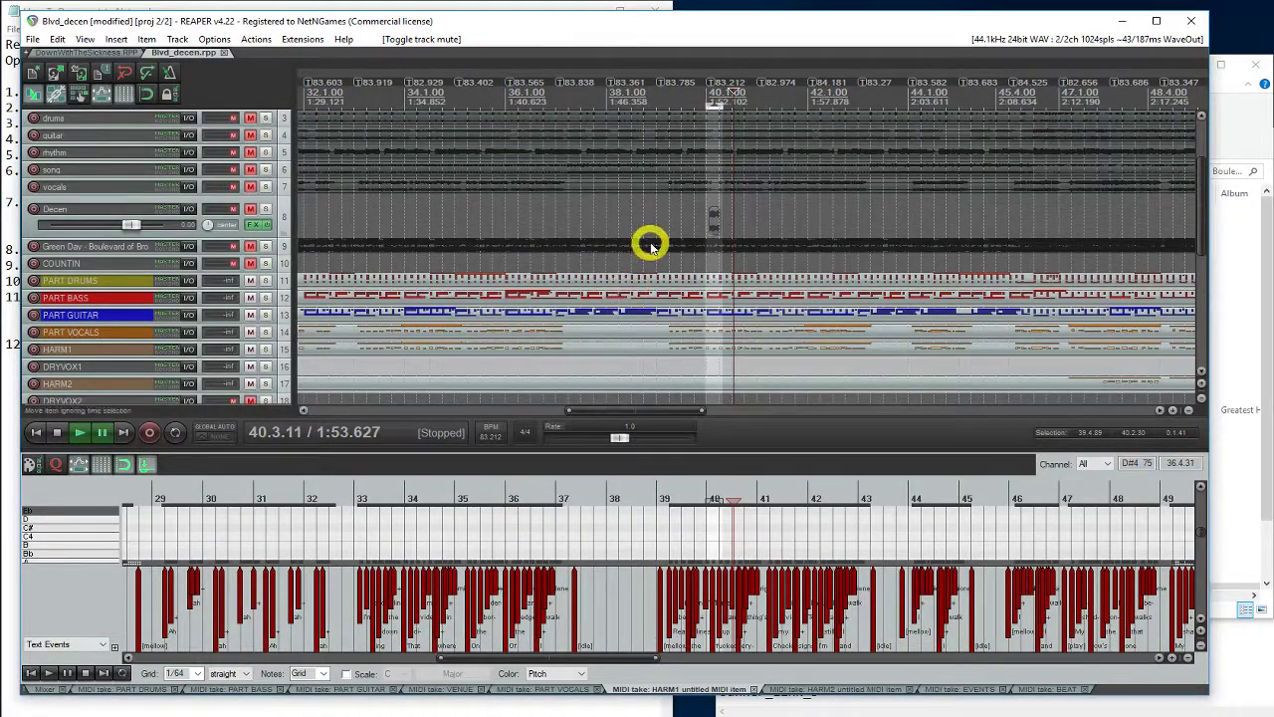
Switch to the DownWithTheSickness project and shift the cut-from-song item toward the song track.
{"action": "left_click", "coordinate": [686, 205]}
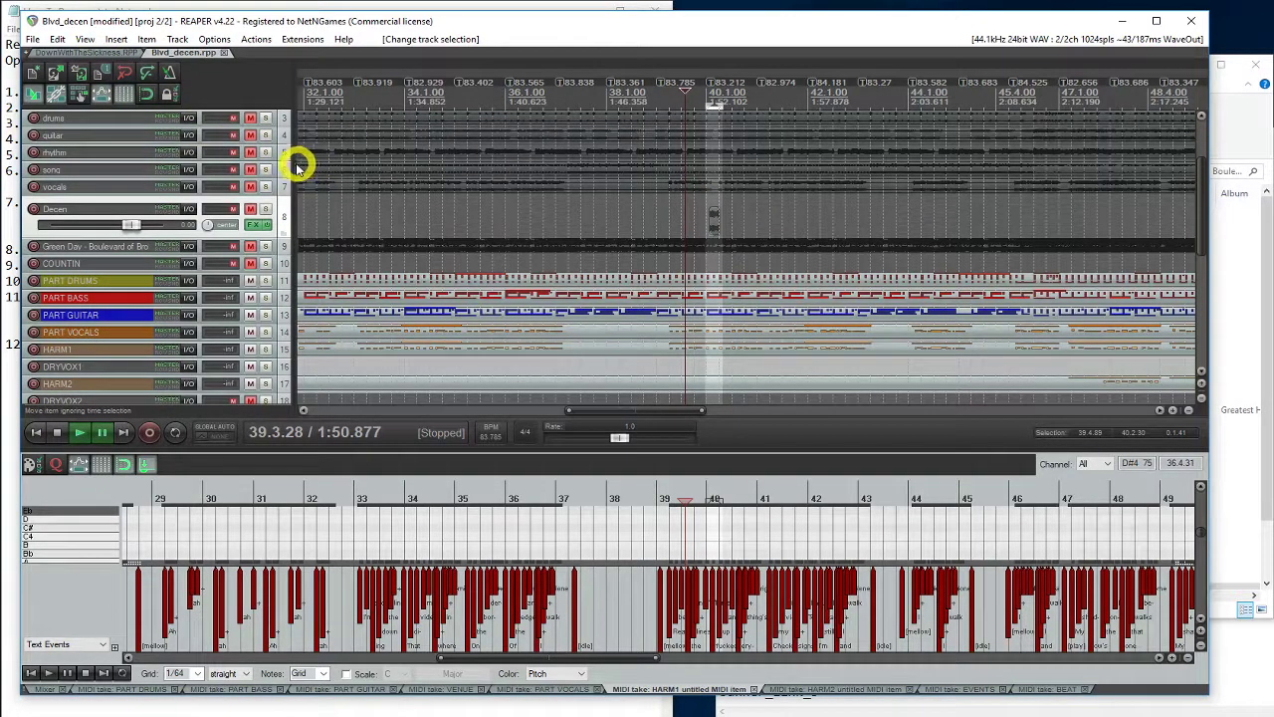
{"action": "left_click", "coordinate": [107, 53]}
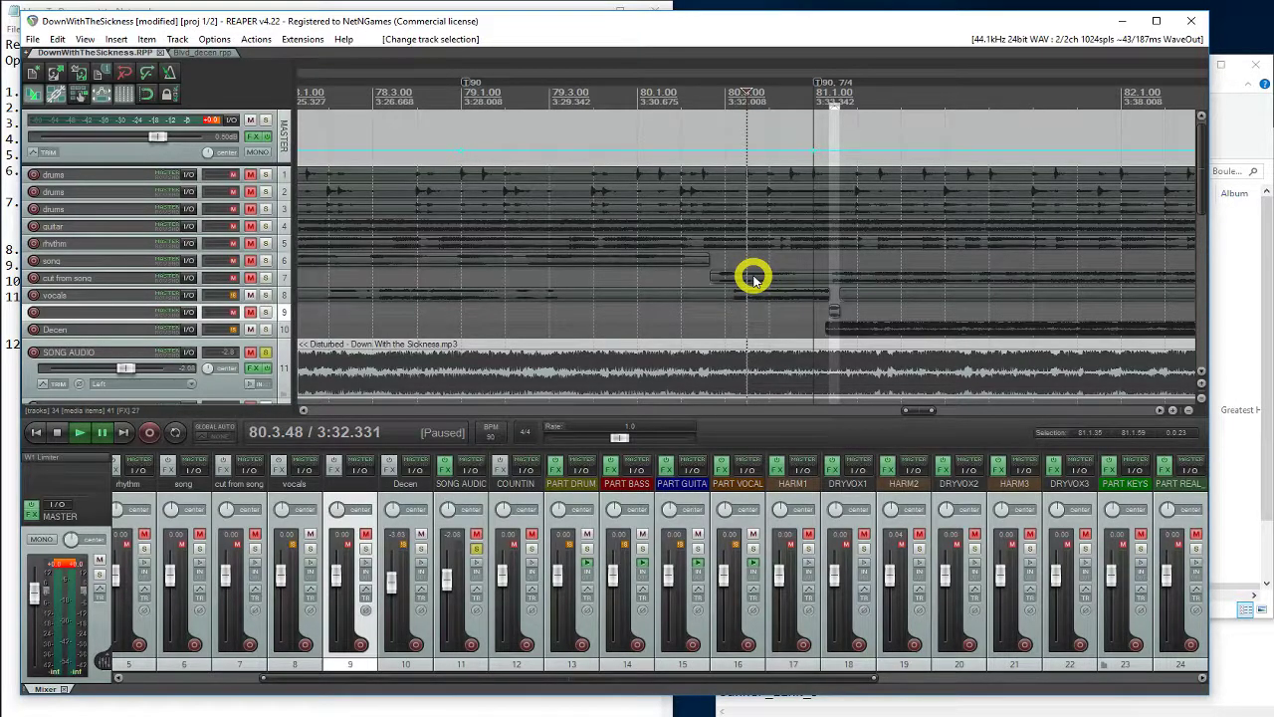
{"action": "left_click", "coordinate": [705, 273]}
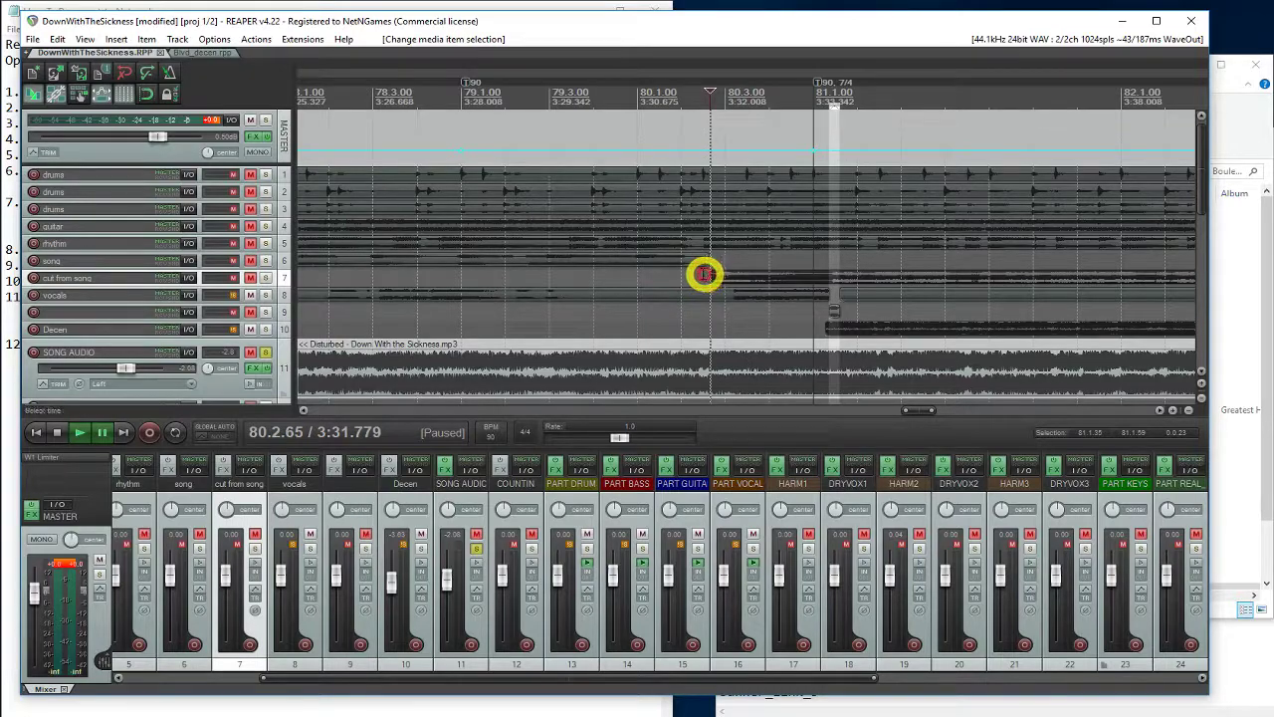
{"action": "left_click", "coordinate": [699, 272]}
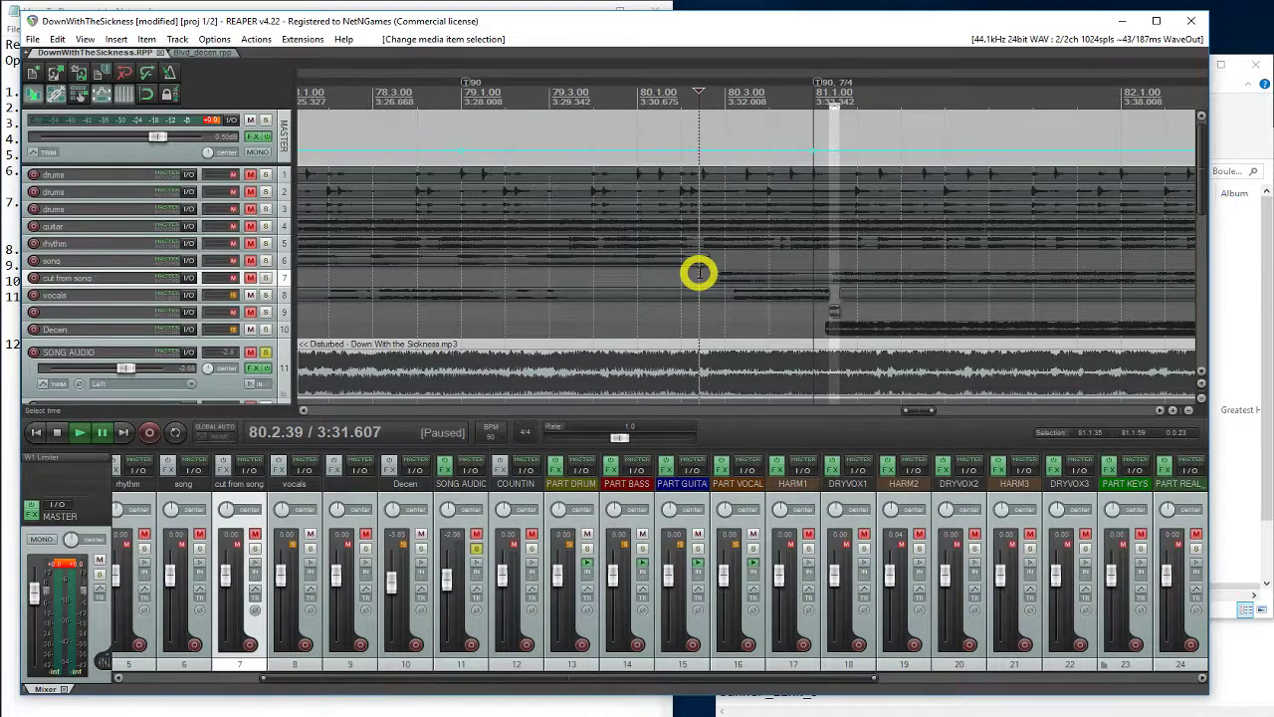
{"action": "left_click_drag", "start_coordinate": [699, 272], "coordinate": [562, 258]}
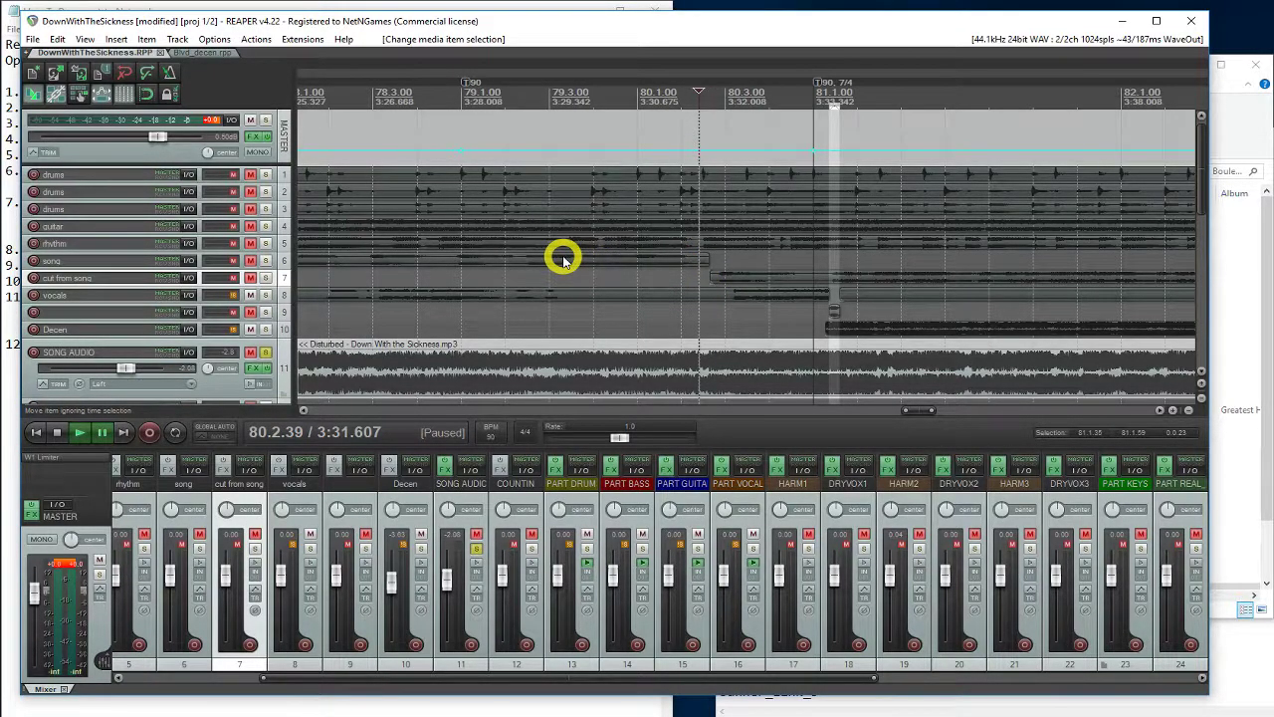
Solo the cut-from-song track and play it back from the edit cursor.
{"action": "left_click", "coordinate": [266, 352]}
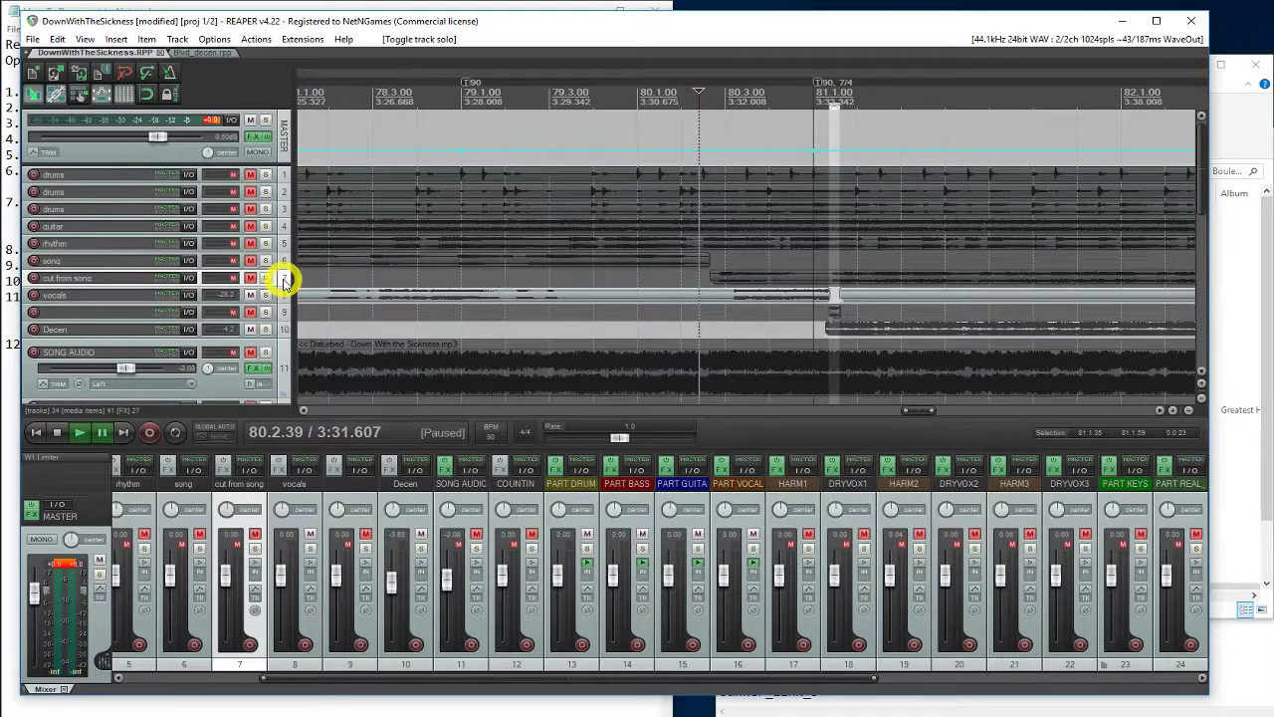
{"action": "left_click", "coordinate": [284, 282]}
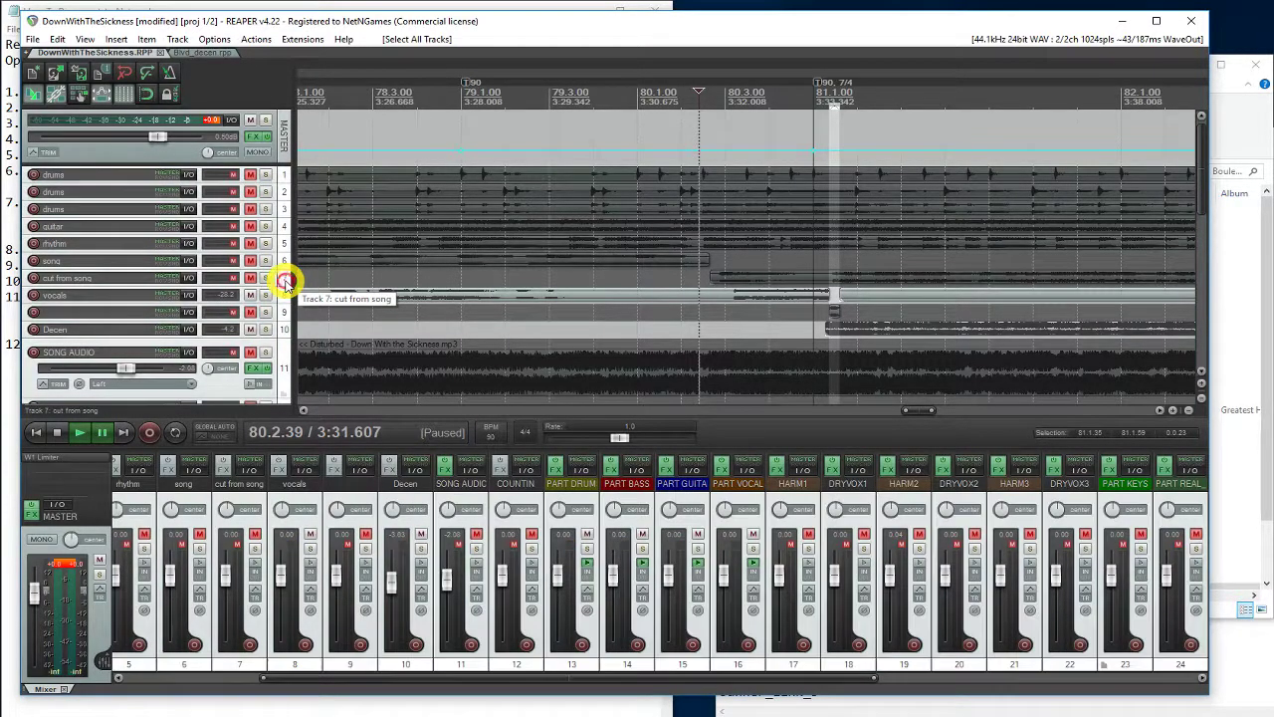
{"action": "left_click", "coordinate": [488, 288]}
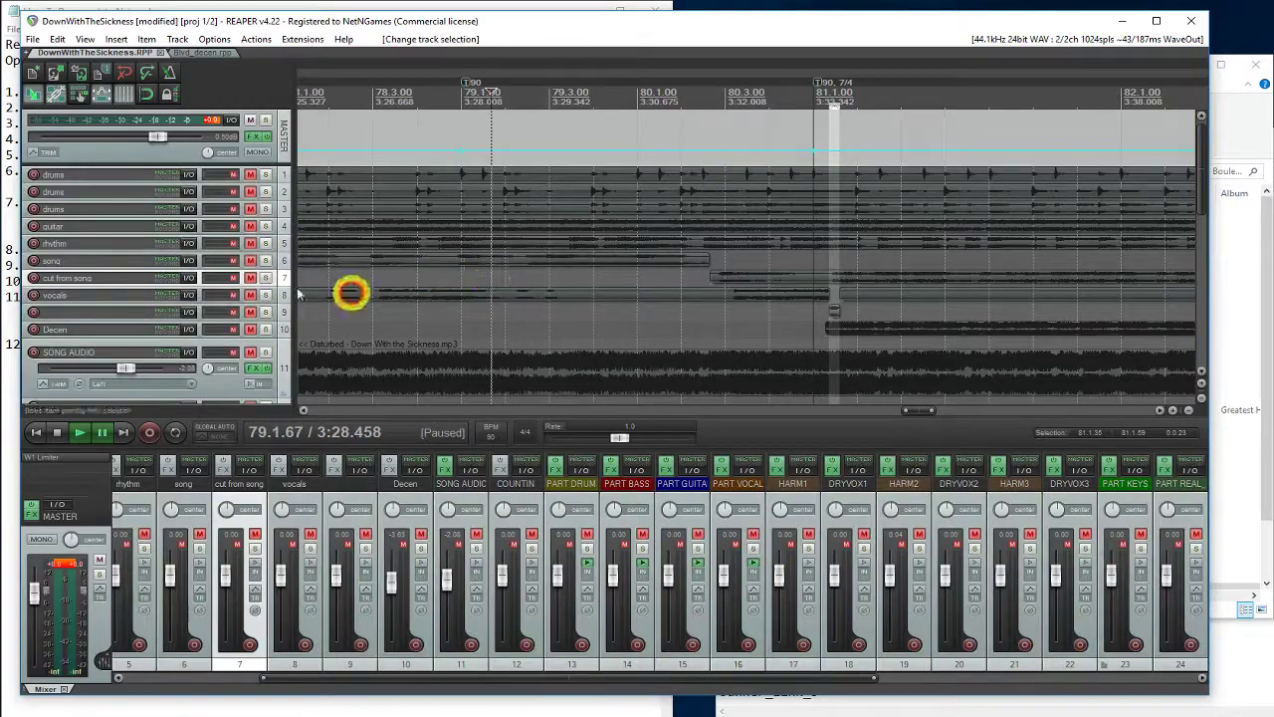
{"action": "left_click", "coordinate": [267, 279]}
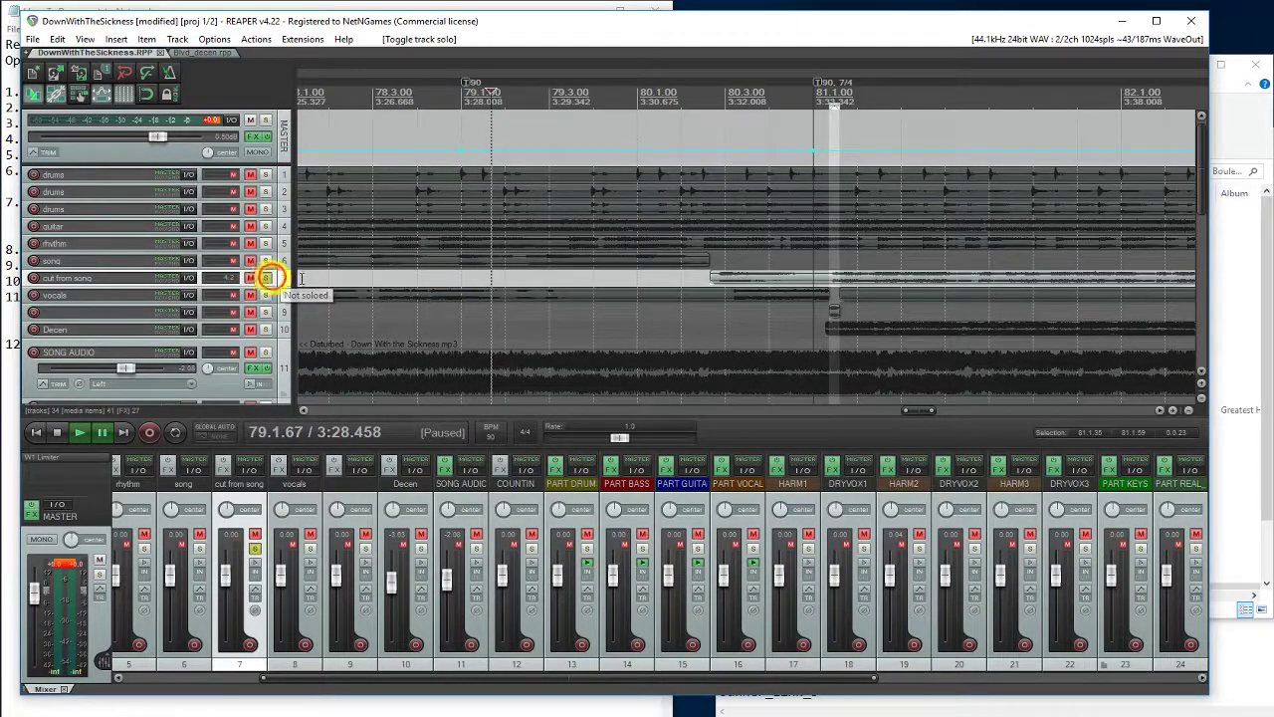
{"action": "key", "text": "space"}
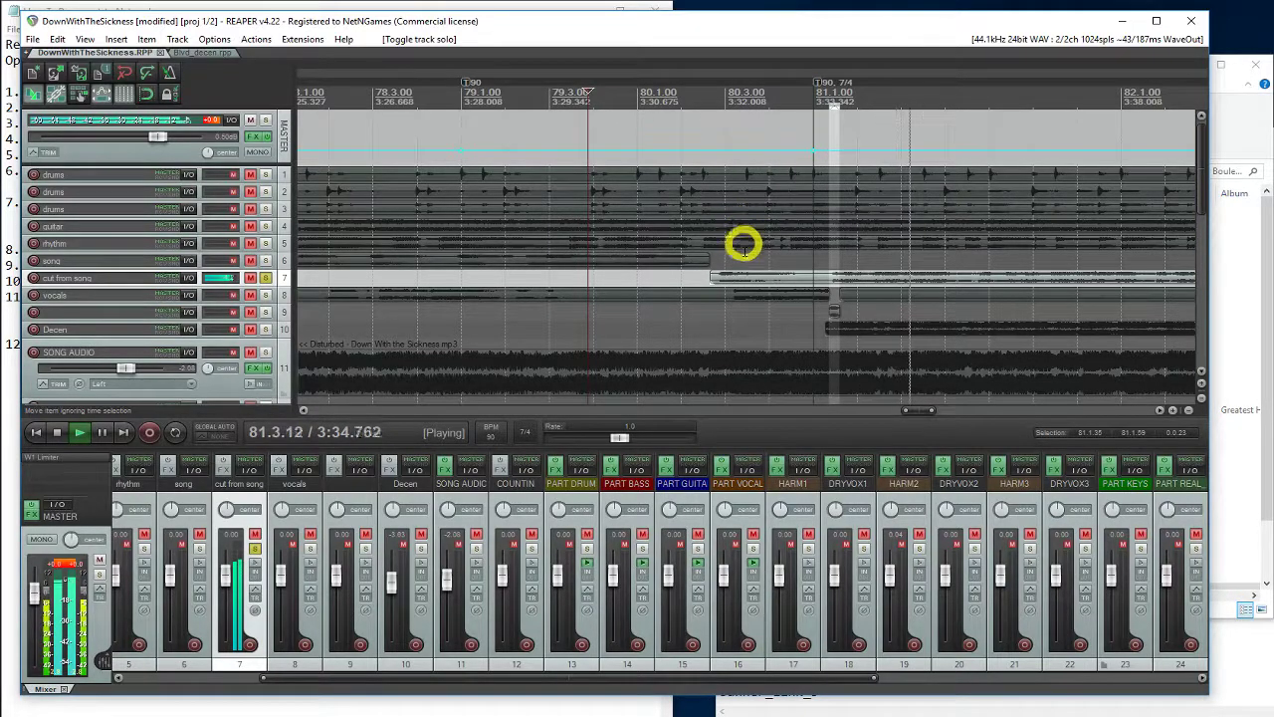
{"action": "key", "text": "ctrl+space"}
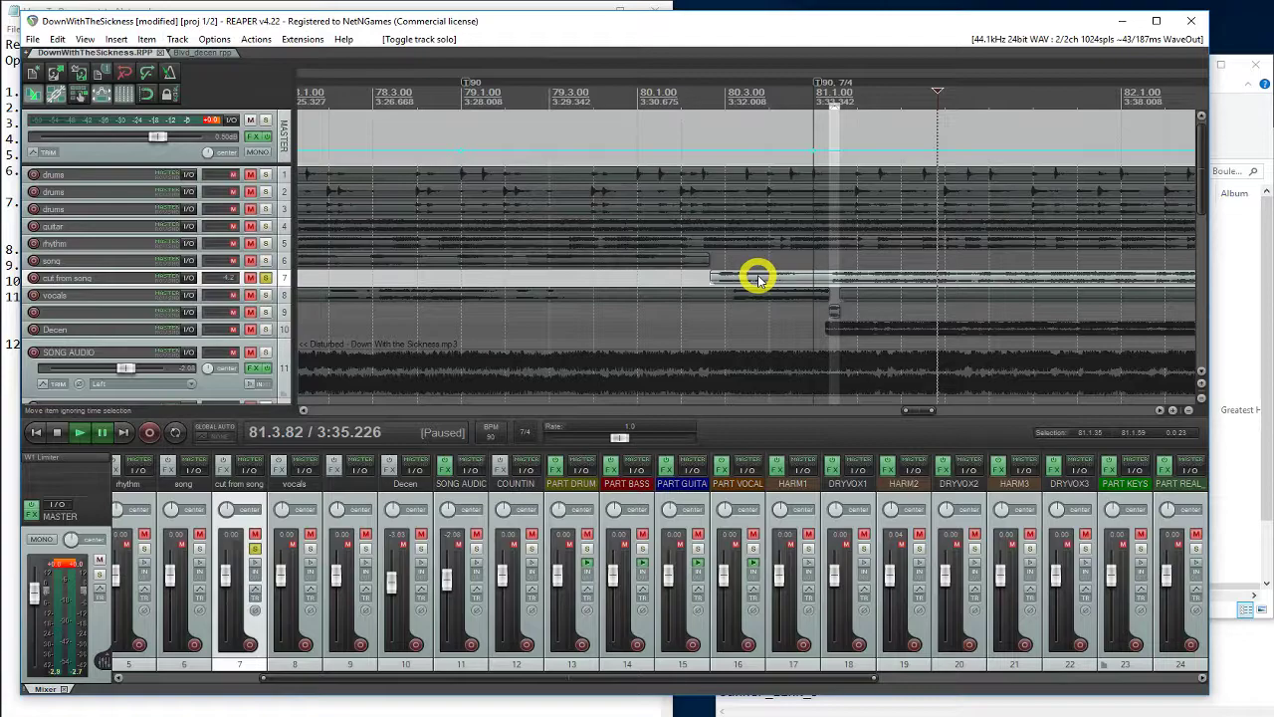
Solo the Decen track instead and play the section just before bar 81.
{"action": "left_click", "coordinate": [266, 329]}
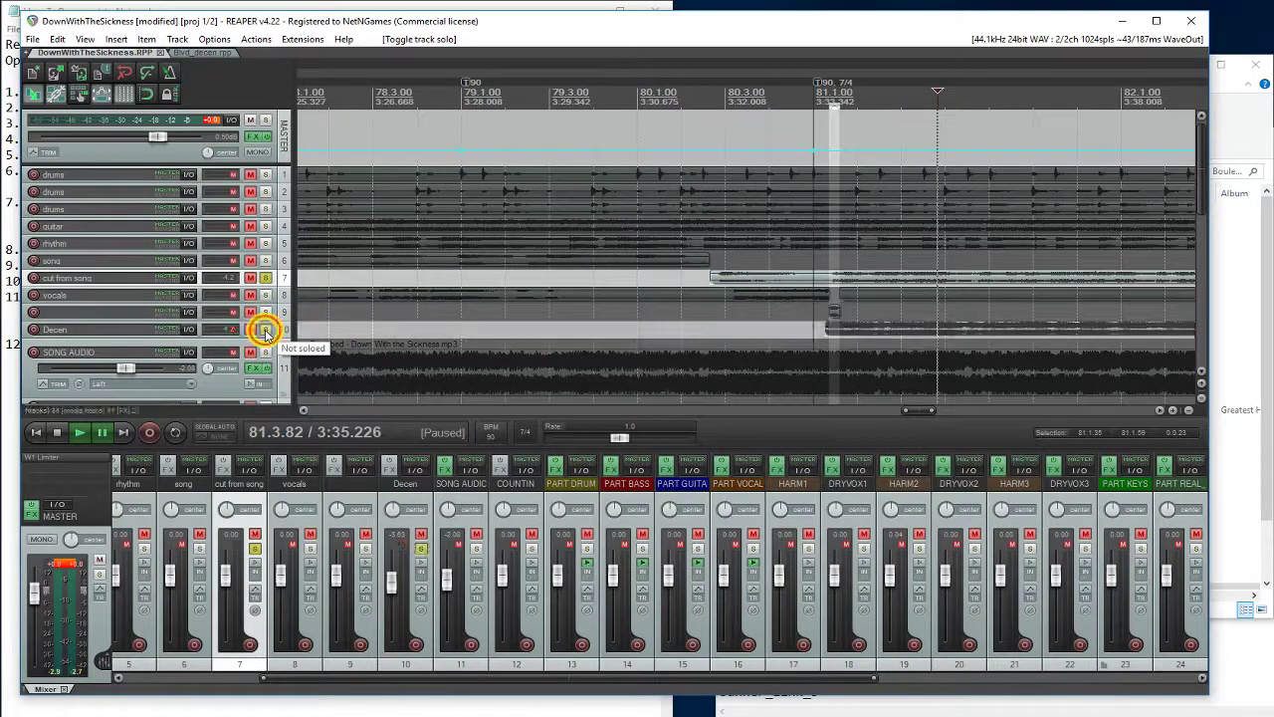
{"action": "left_click", "coordinate": [266, 278]}
{"action": "left_click", "coordinate": [788, 90]}
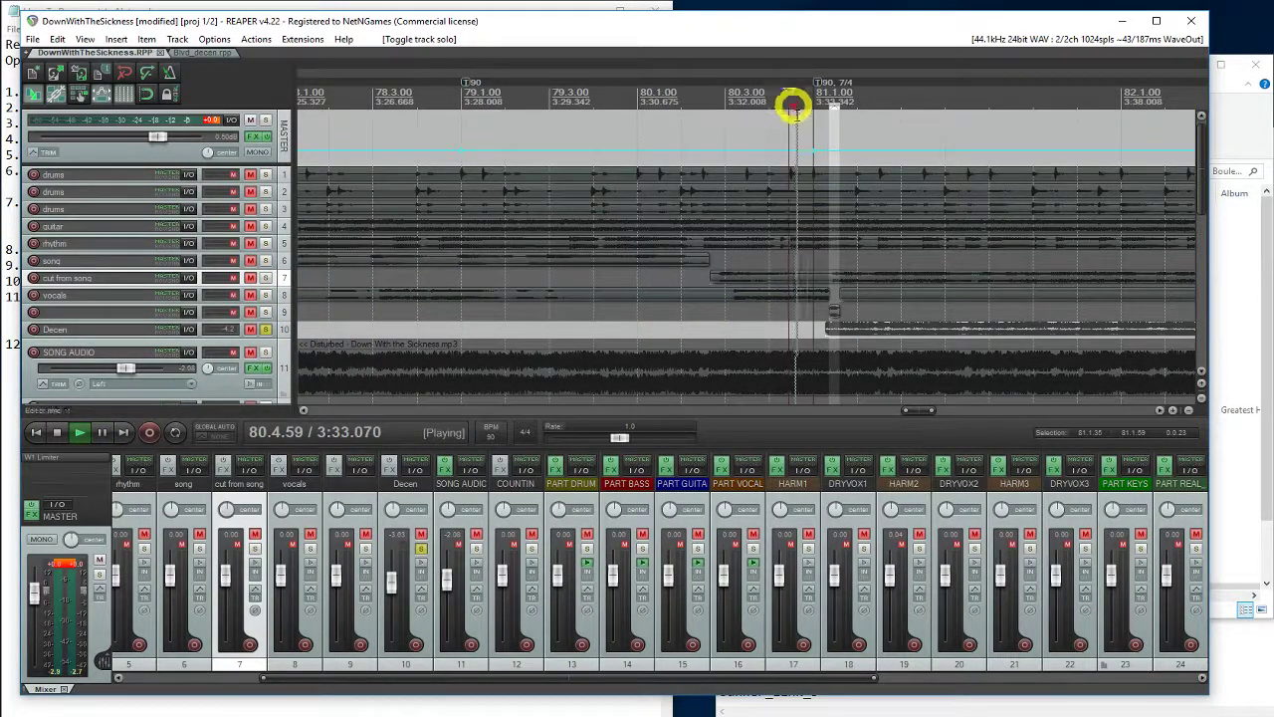
{"action": "key", "text": "space"}
{"action": "key", "text": "ctrl+space"}
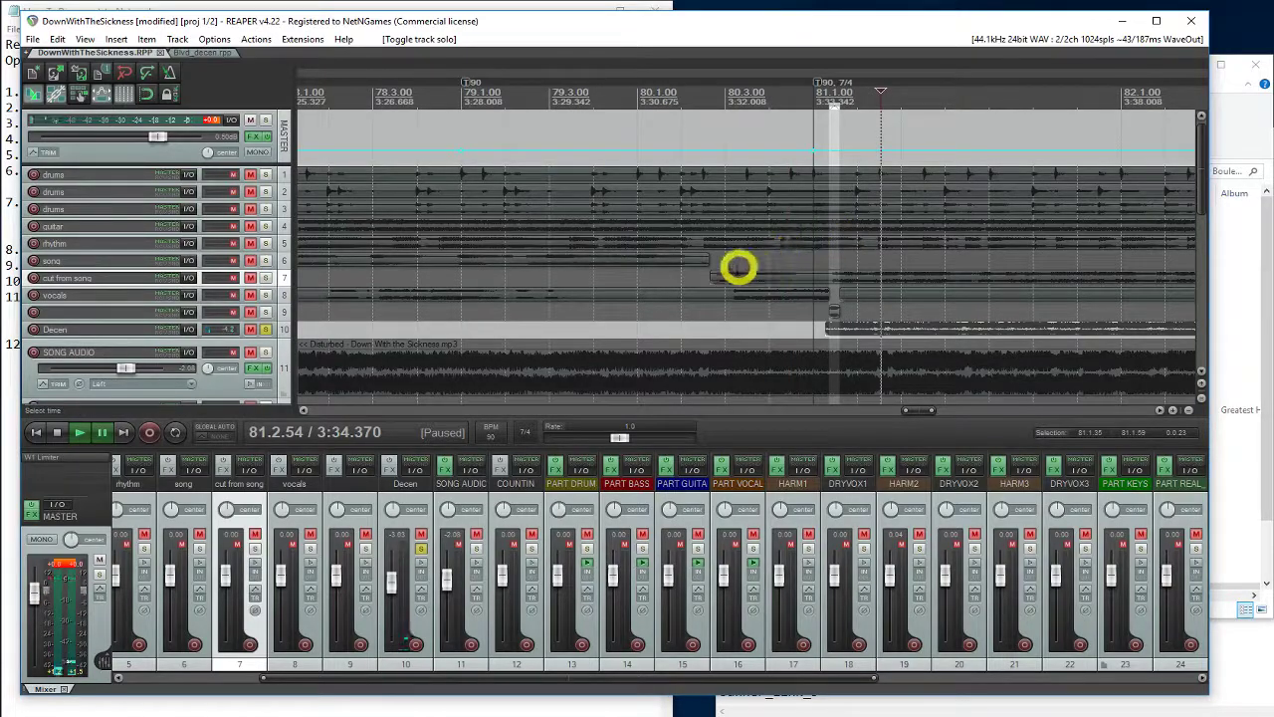
Select a time range starting at the splice point, then leave Magma's build showing.
{"action": "left_click", "coordinate": [707, 270]}
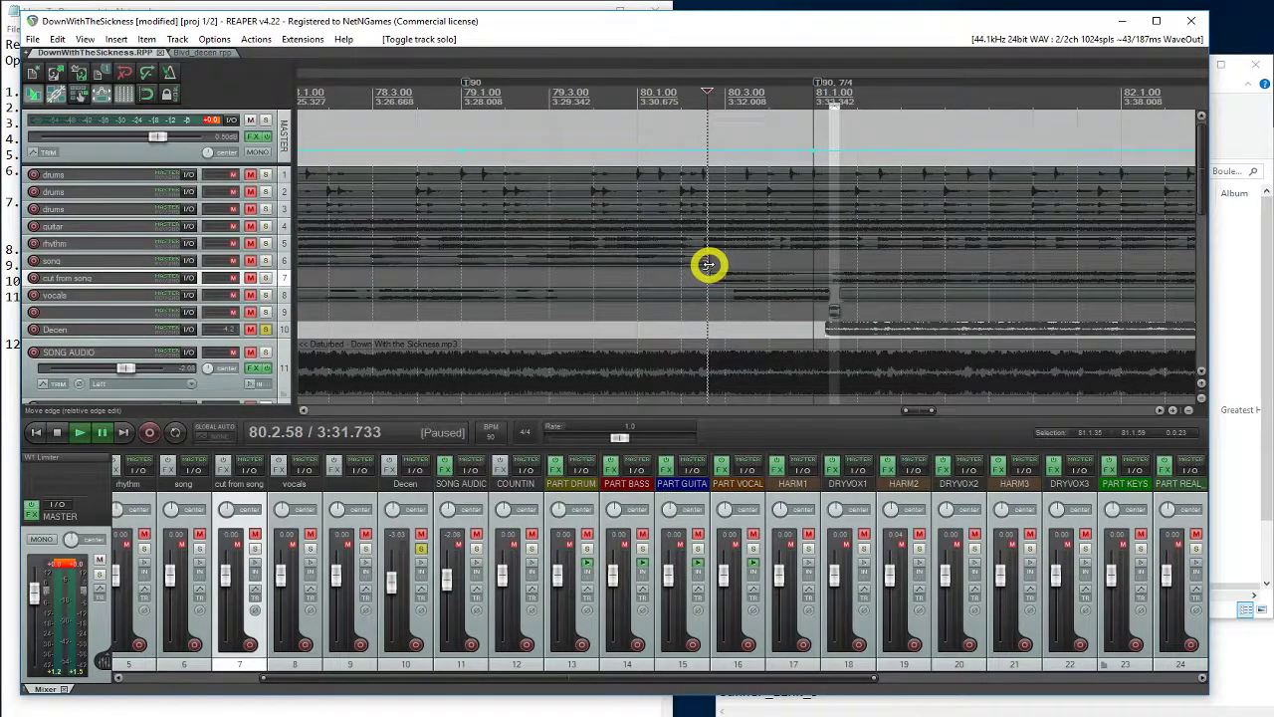
{"action": "left_click_drag", "start_coordinate": [711, 267], "coordinate": [886, 271]}
{"action": "right_click", "coordinate": [731, 279]}
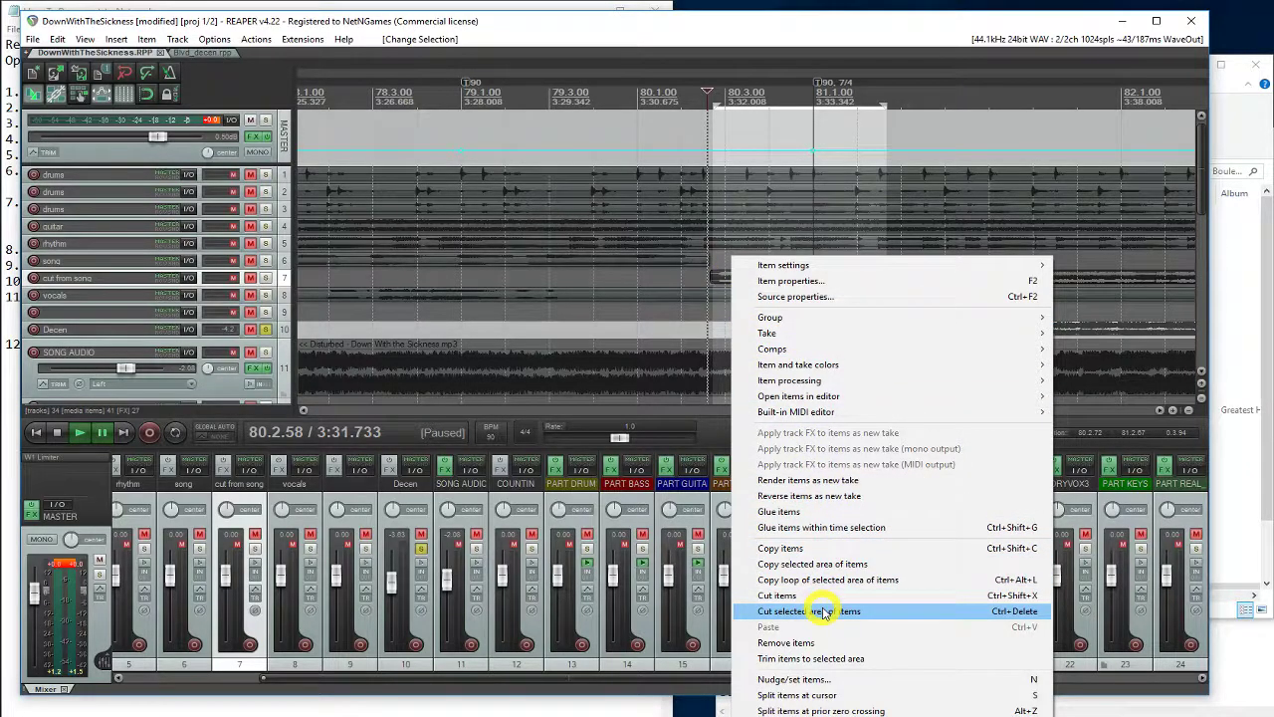
{"action": "left_click", "coordinate": [702, 279]}
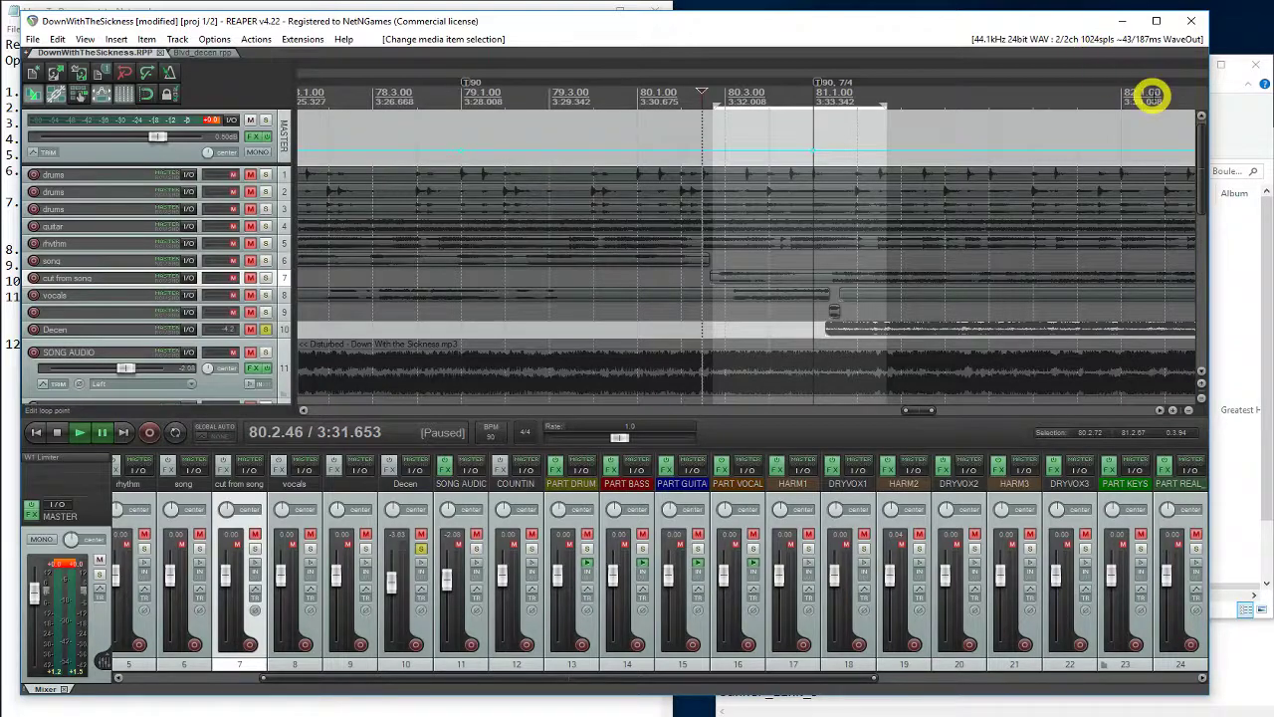
{"action": "left_click", "coordinate": [1122, 21]}
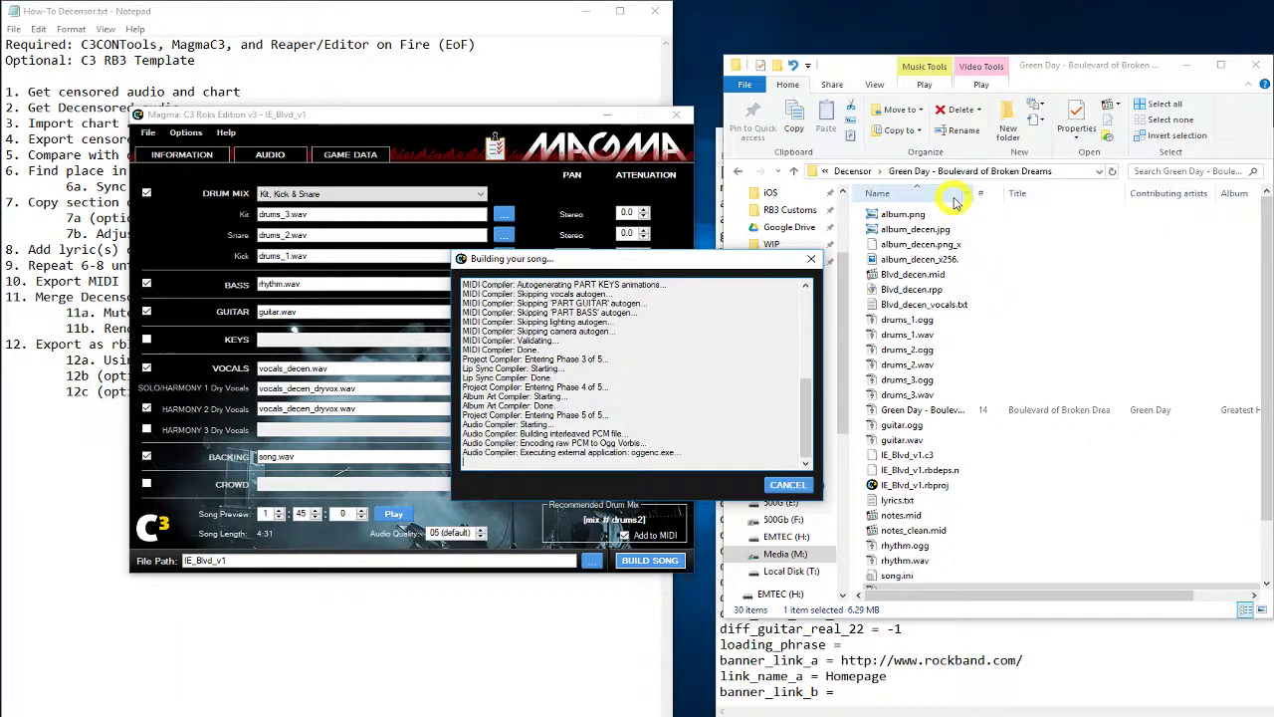